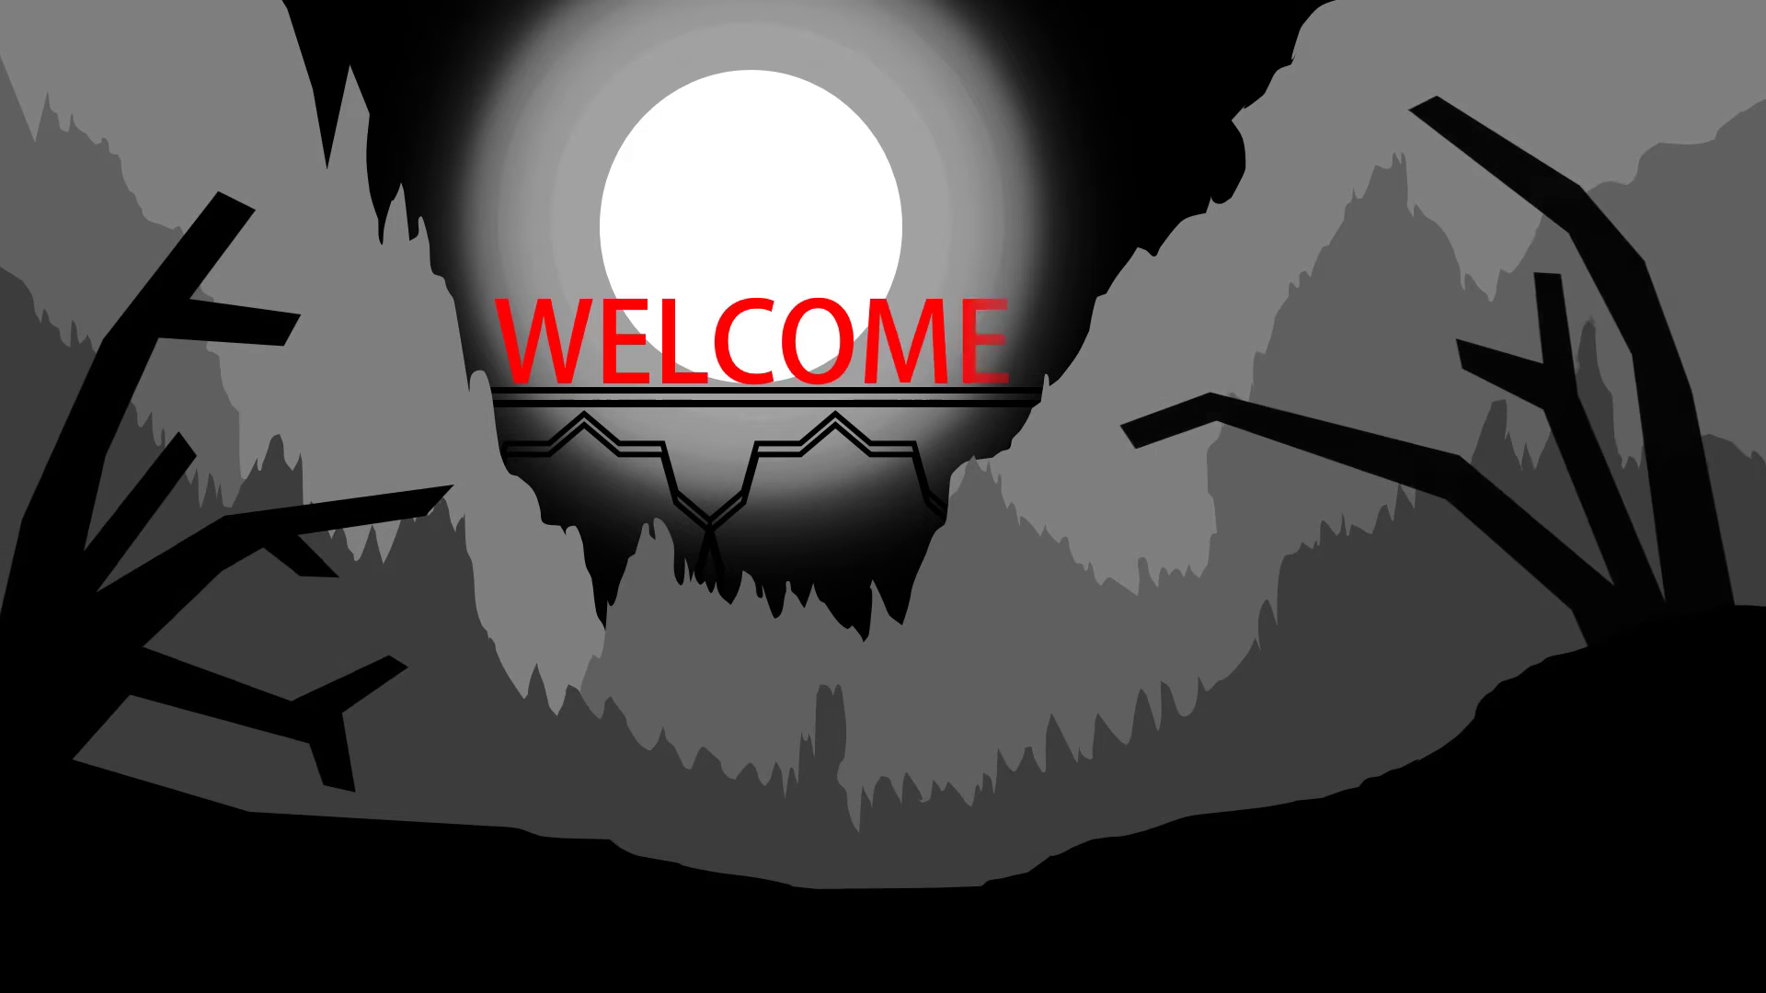
Exit the slide show back to Normal view of the moonlit canyon slide
{"action": "key", "text": "Escape"}
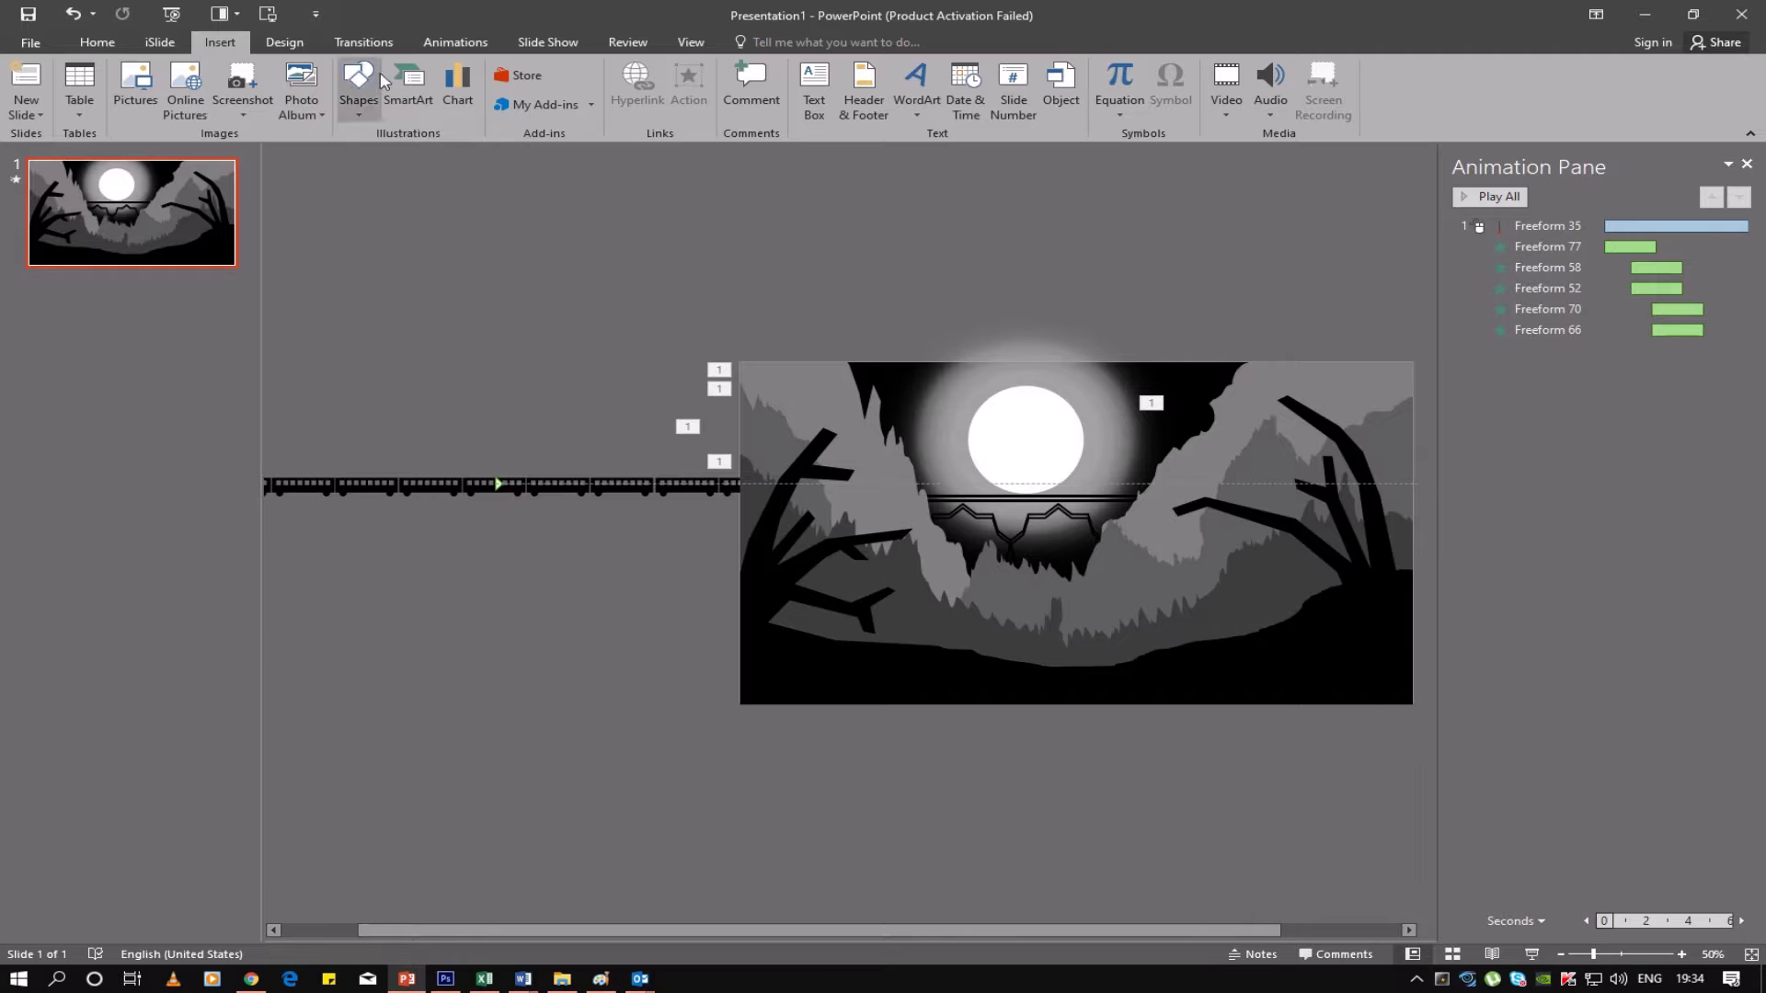
Preview the slide's animations, then add a new slide after slide 1
{"action": "left_click", "coordinate": [453, 41]}
{"action": "left_click", "coordinate": [27, 83]}
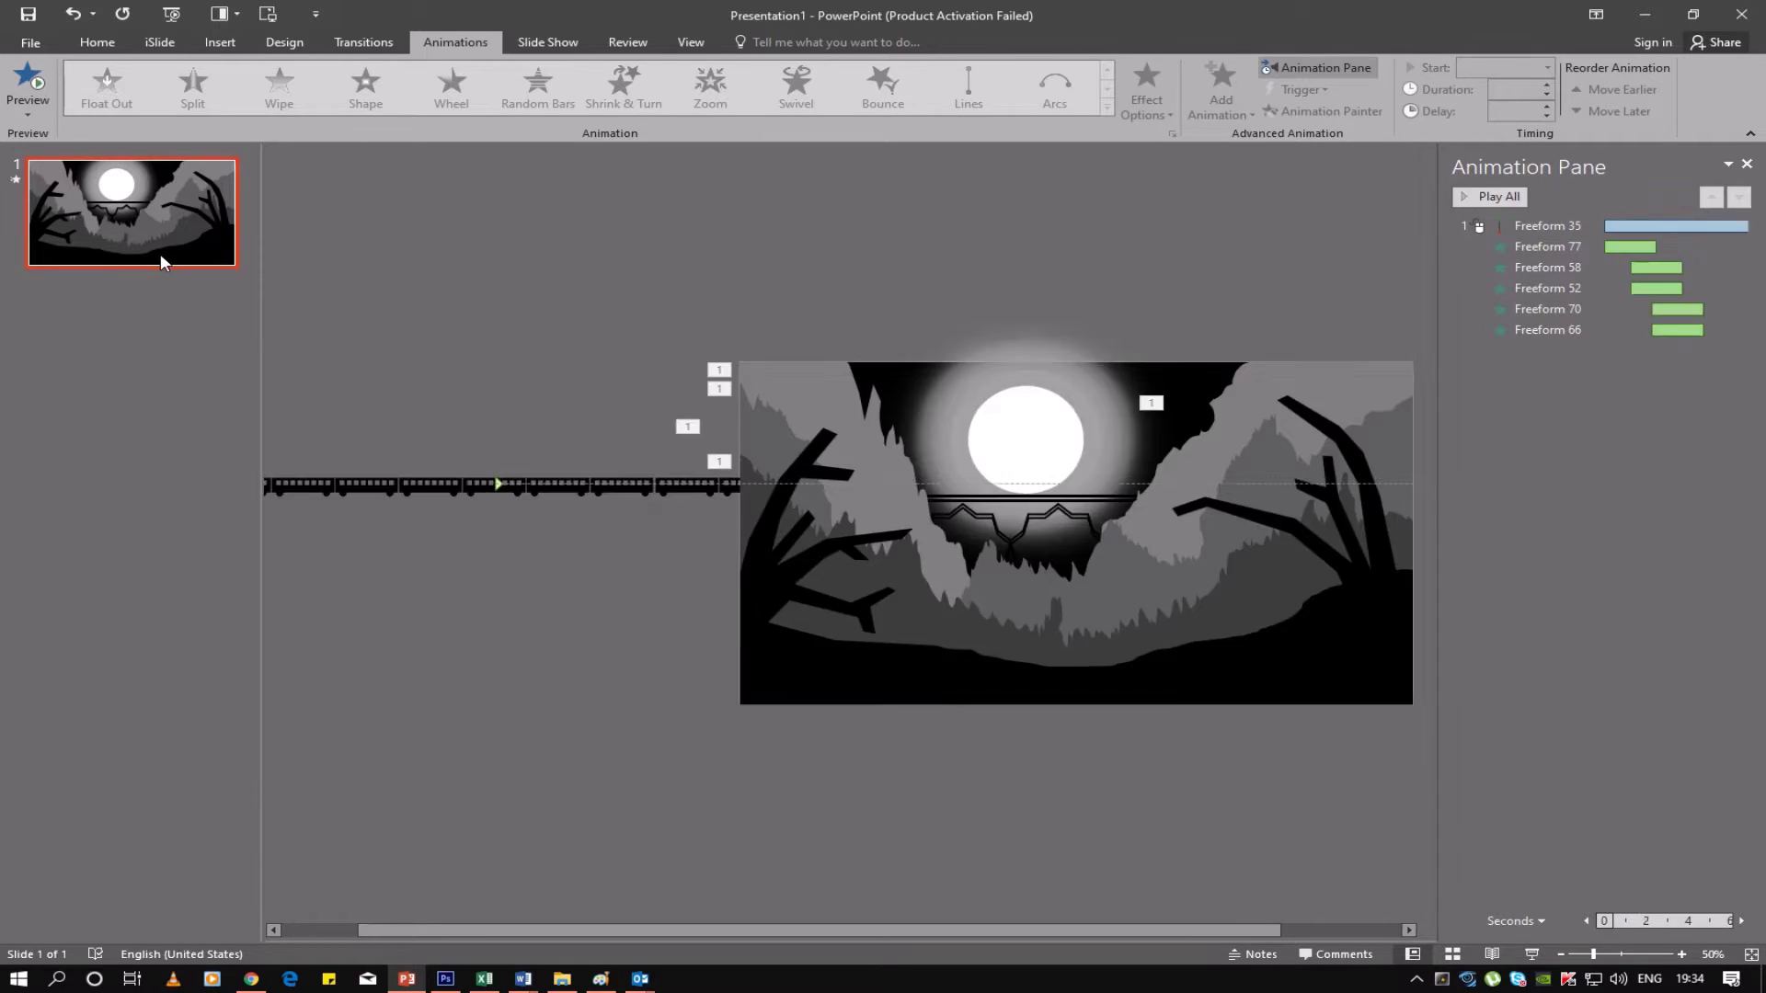
{"action": "right_click", "coordinate": [162, 258]}
{"action": "left_click", "coordinate": [213, 368]}
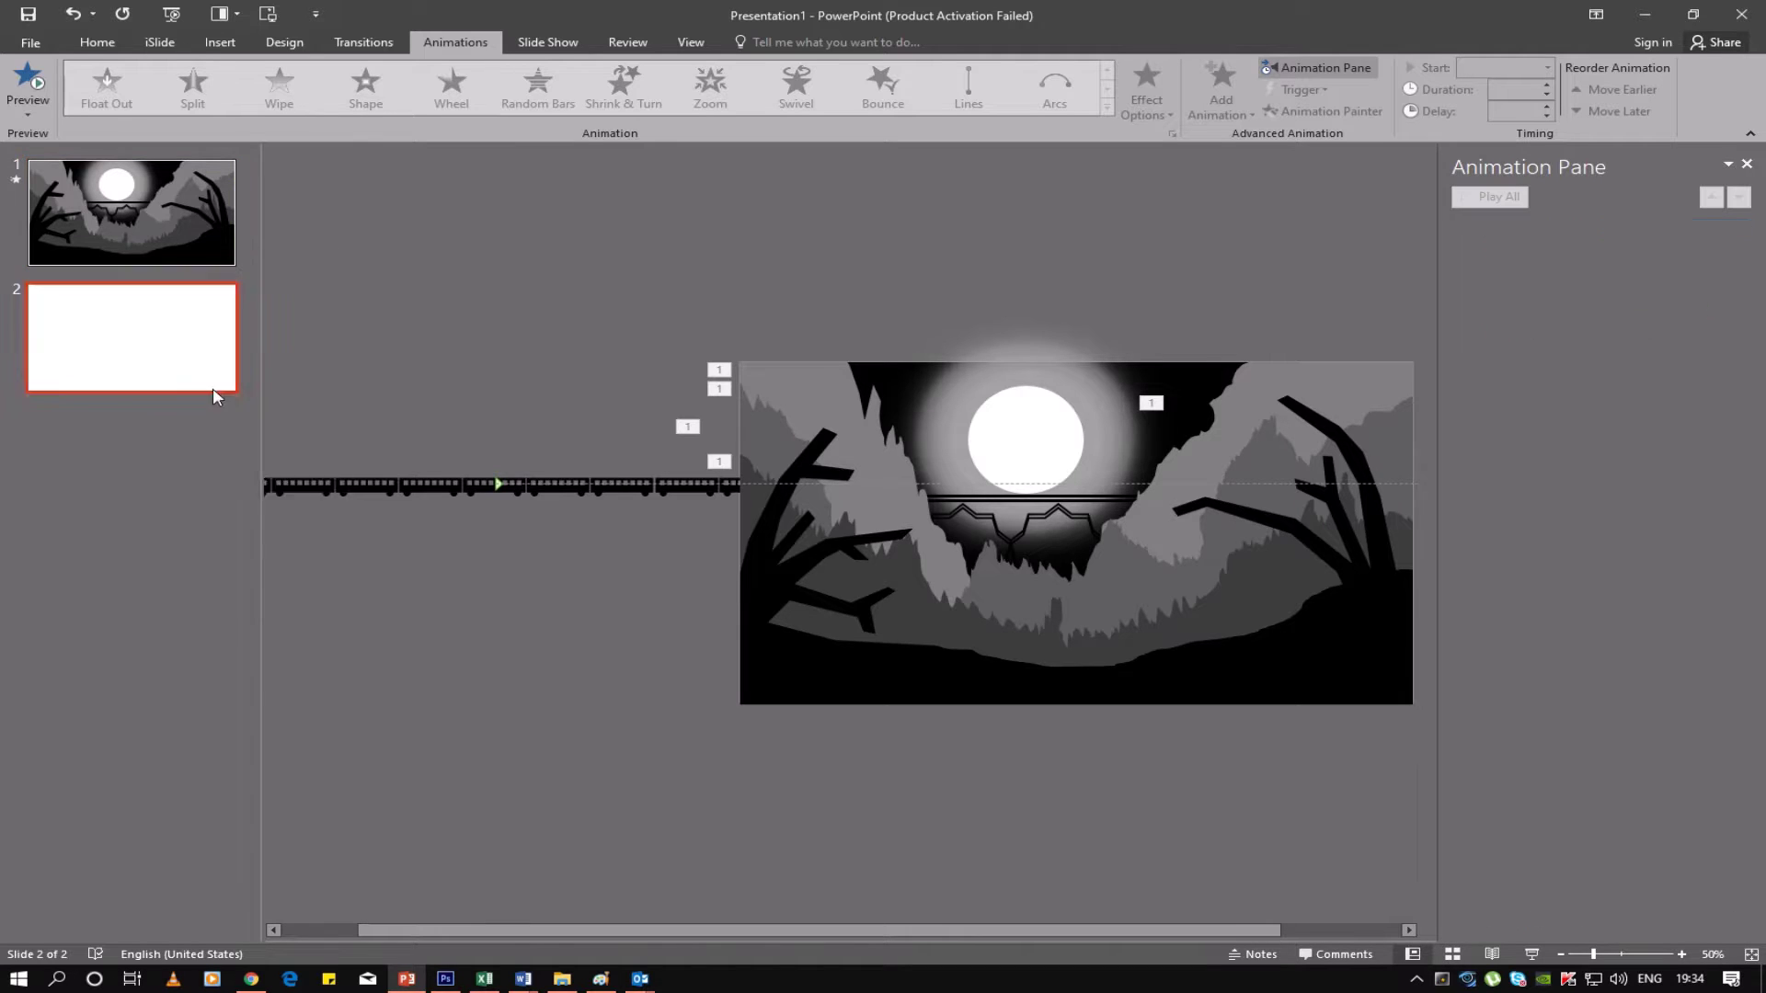
Delete both the title and text placeholders from the new slide
{"action": "left_click_drag", "start_coordinate": [477, 317], "coordinate": [1328, 869]}
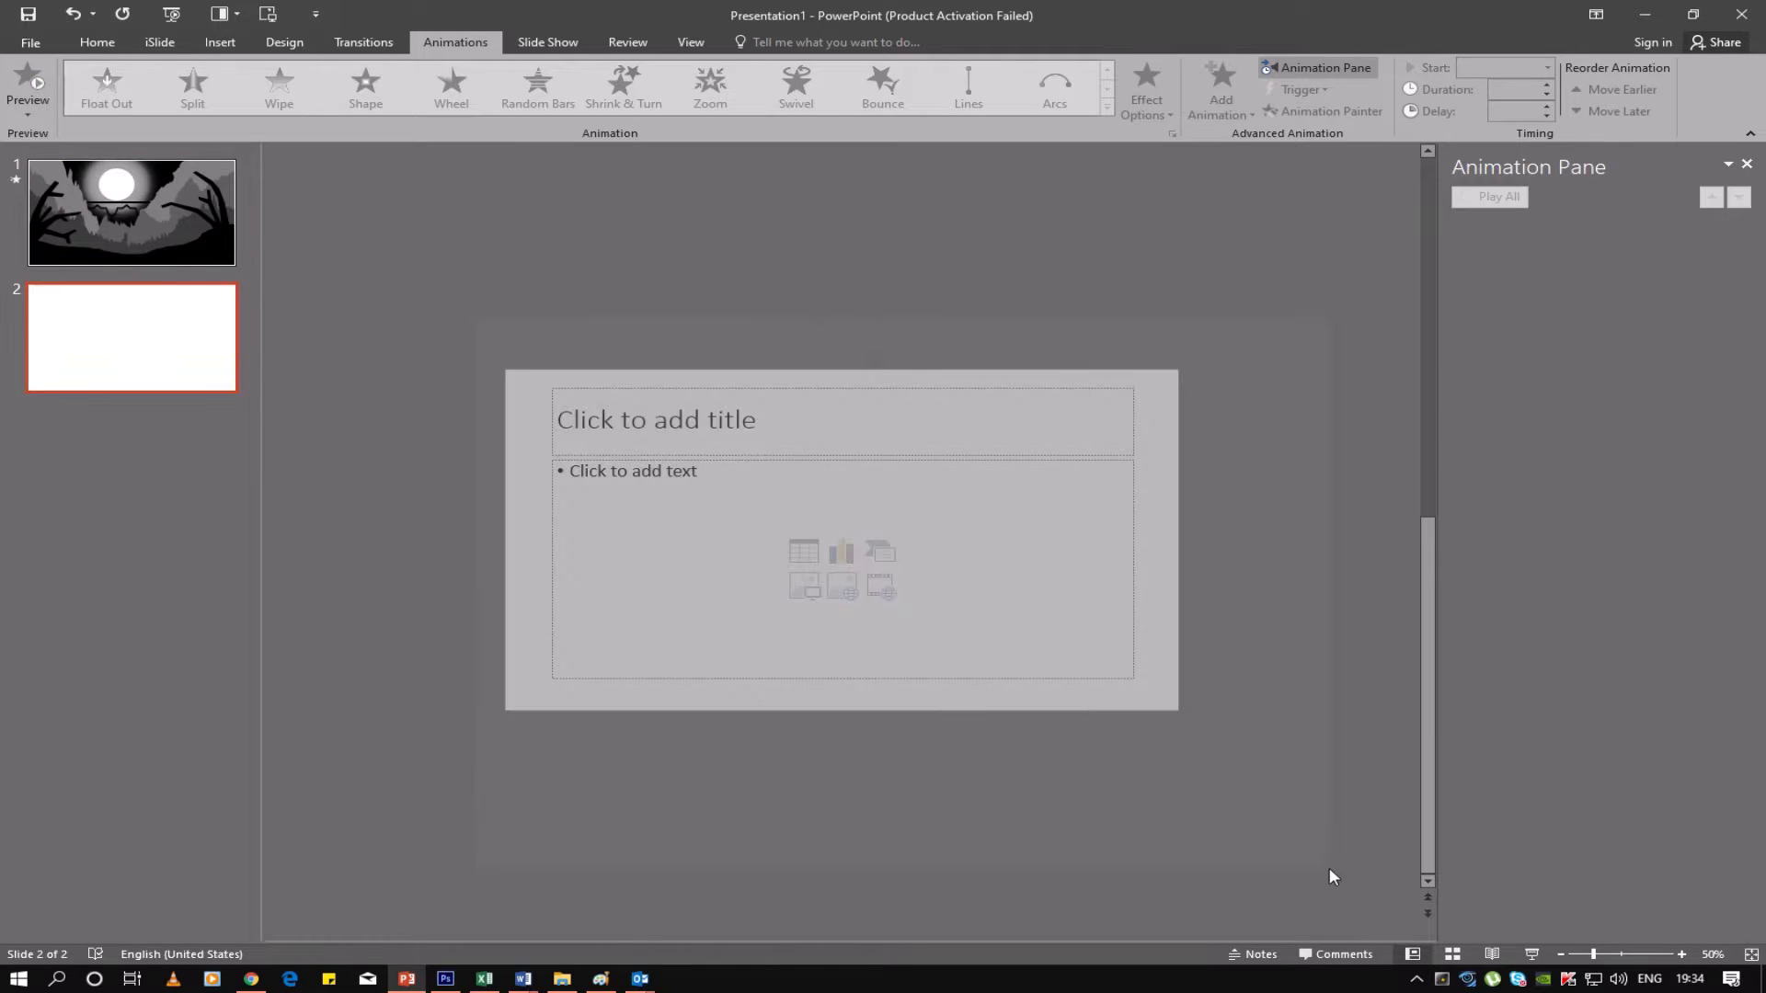
{"action": "left_click_drag", "start_coordinate": [1276, 789], "coordinate": [1275, 789]}
{"action": "key", "text": "Delete"}
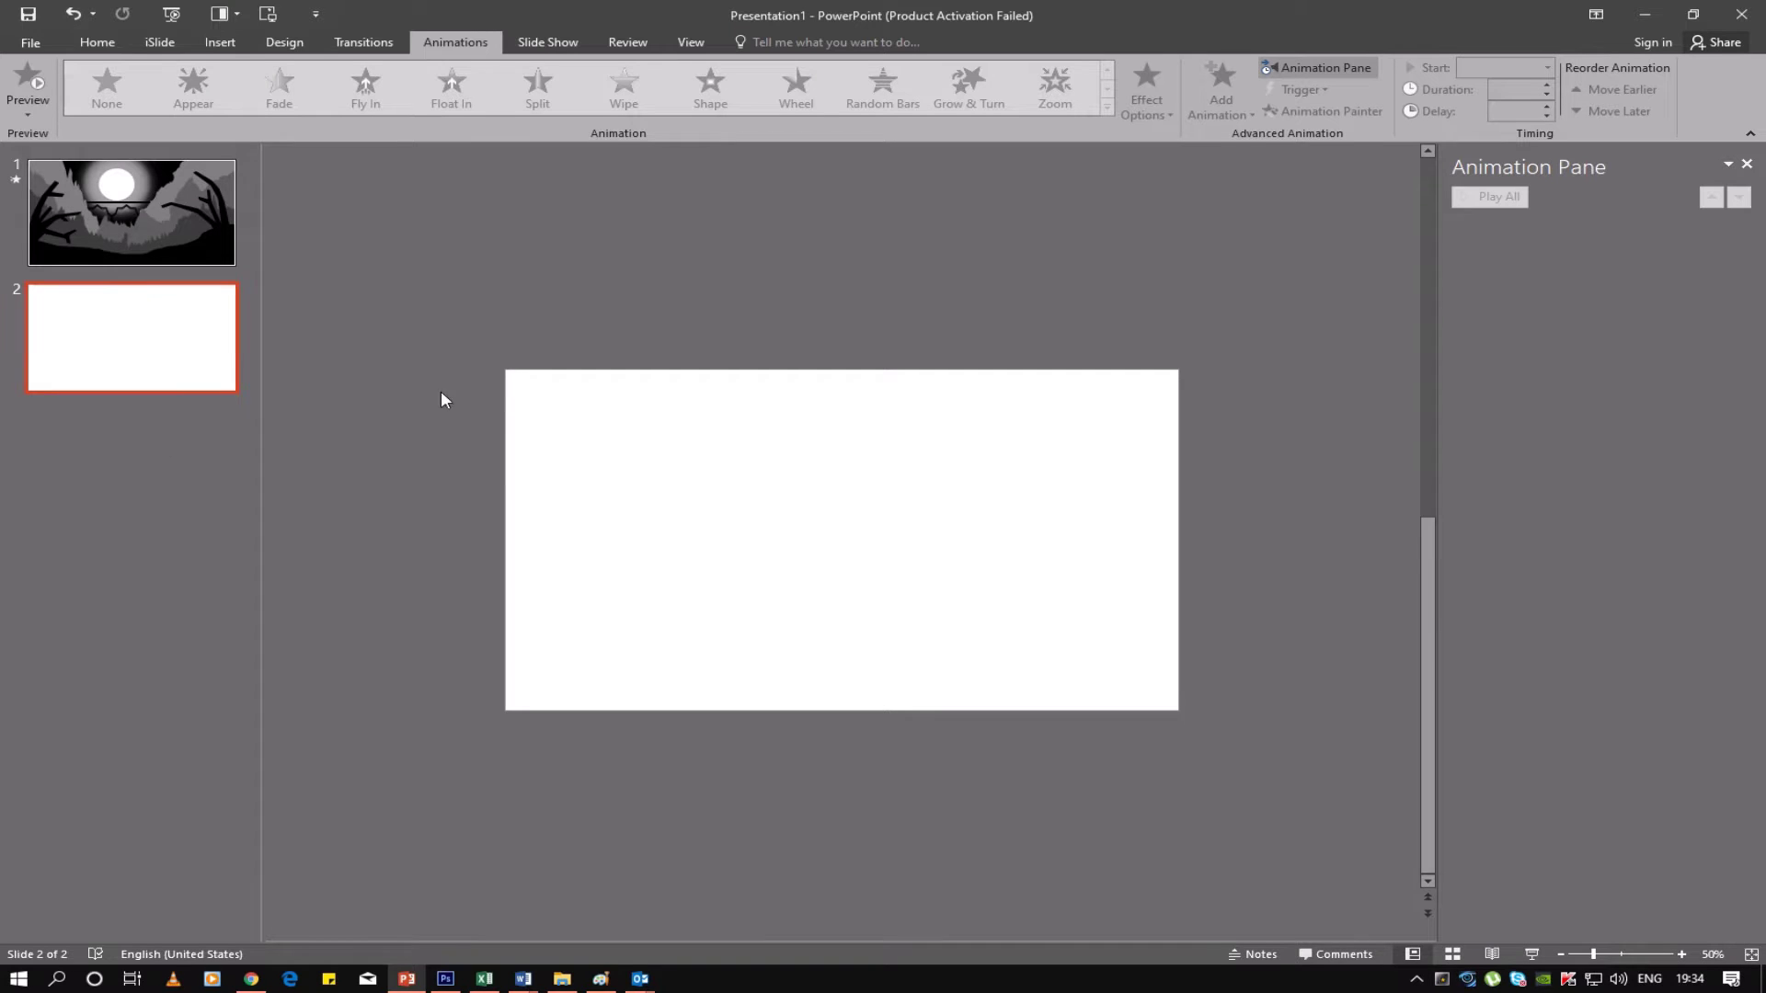
{"action": "left_click", "coordinate": [97, 42]}
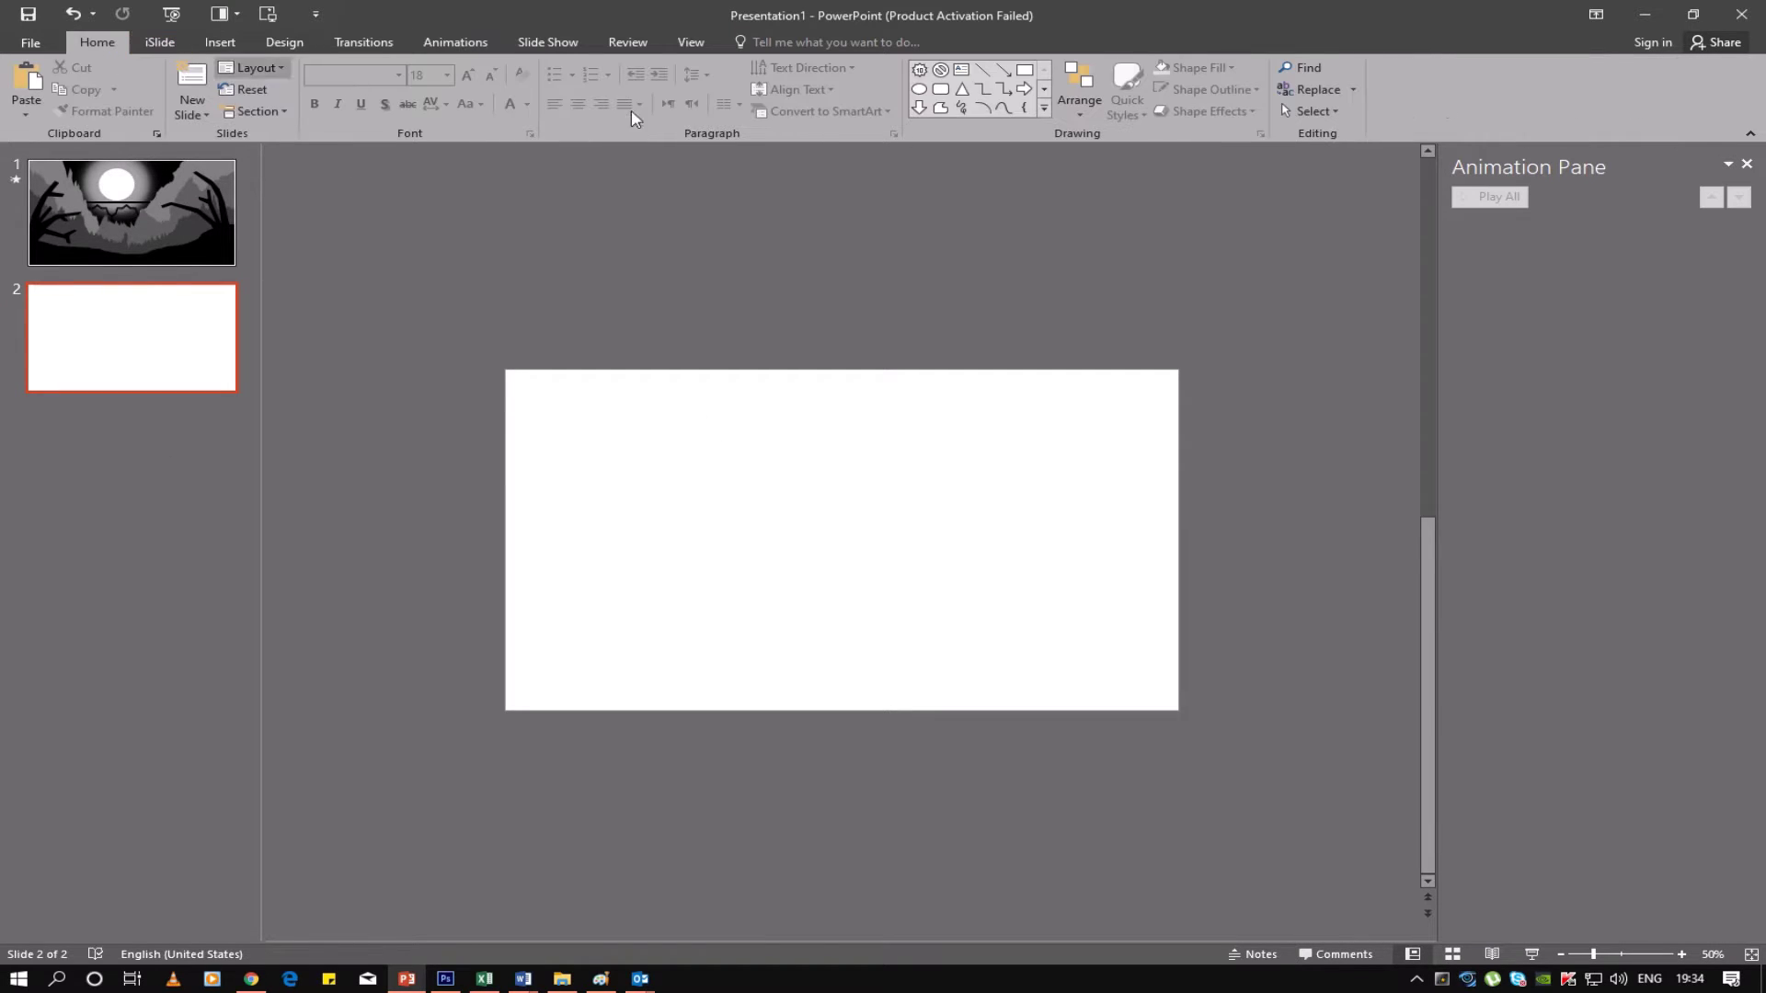
Draw a wide rectangle for the carriage body and a small square near its top-left corner
{"action": "left_click", "coordinate": [1024, 70]}
{"action": "mouse_move", "coordinate": [551, 413]}
{"action": "left_mouse_down"}
{"action": "mouse_move", "coordinate": [794, 493]}
{"action": "mouse_move", "coordinate": [867, 489]}
{"action": "left_mouse_up"}
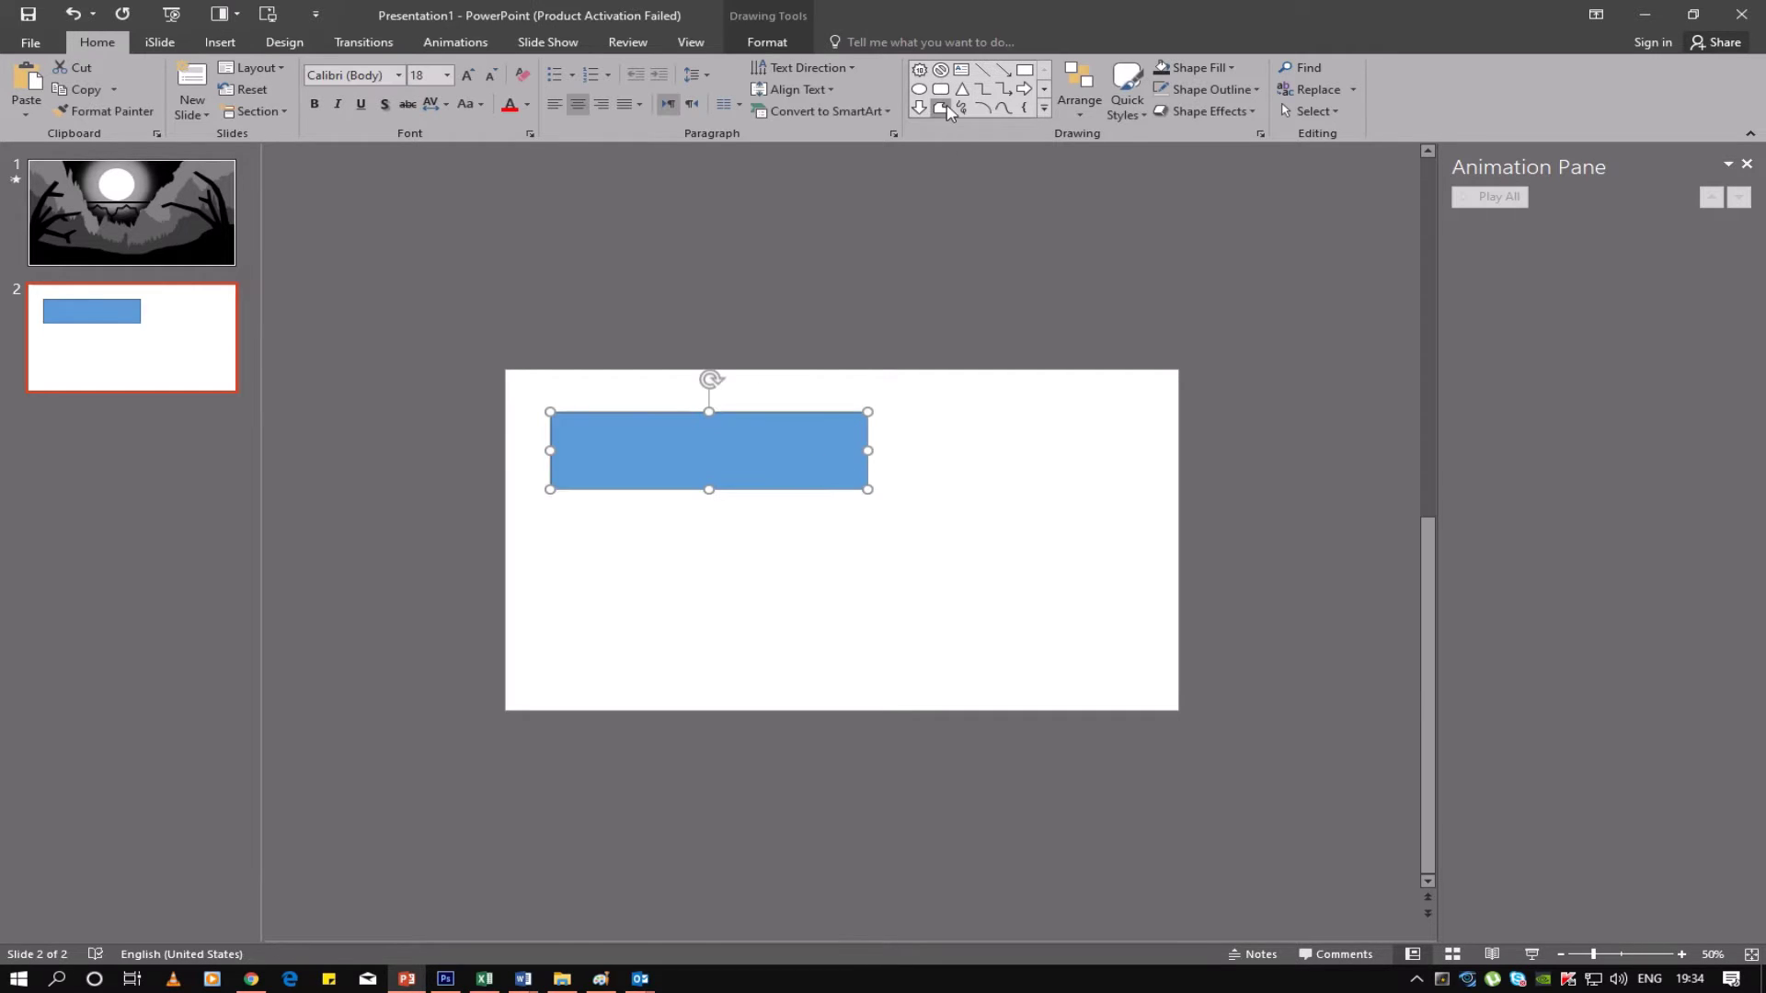
{"action": "left_click", "coordinate": [1024, 70]}
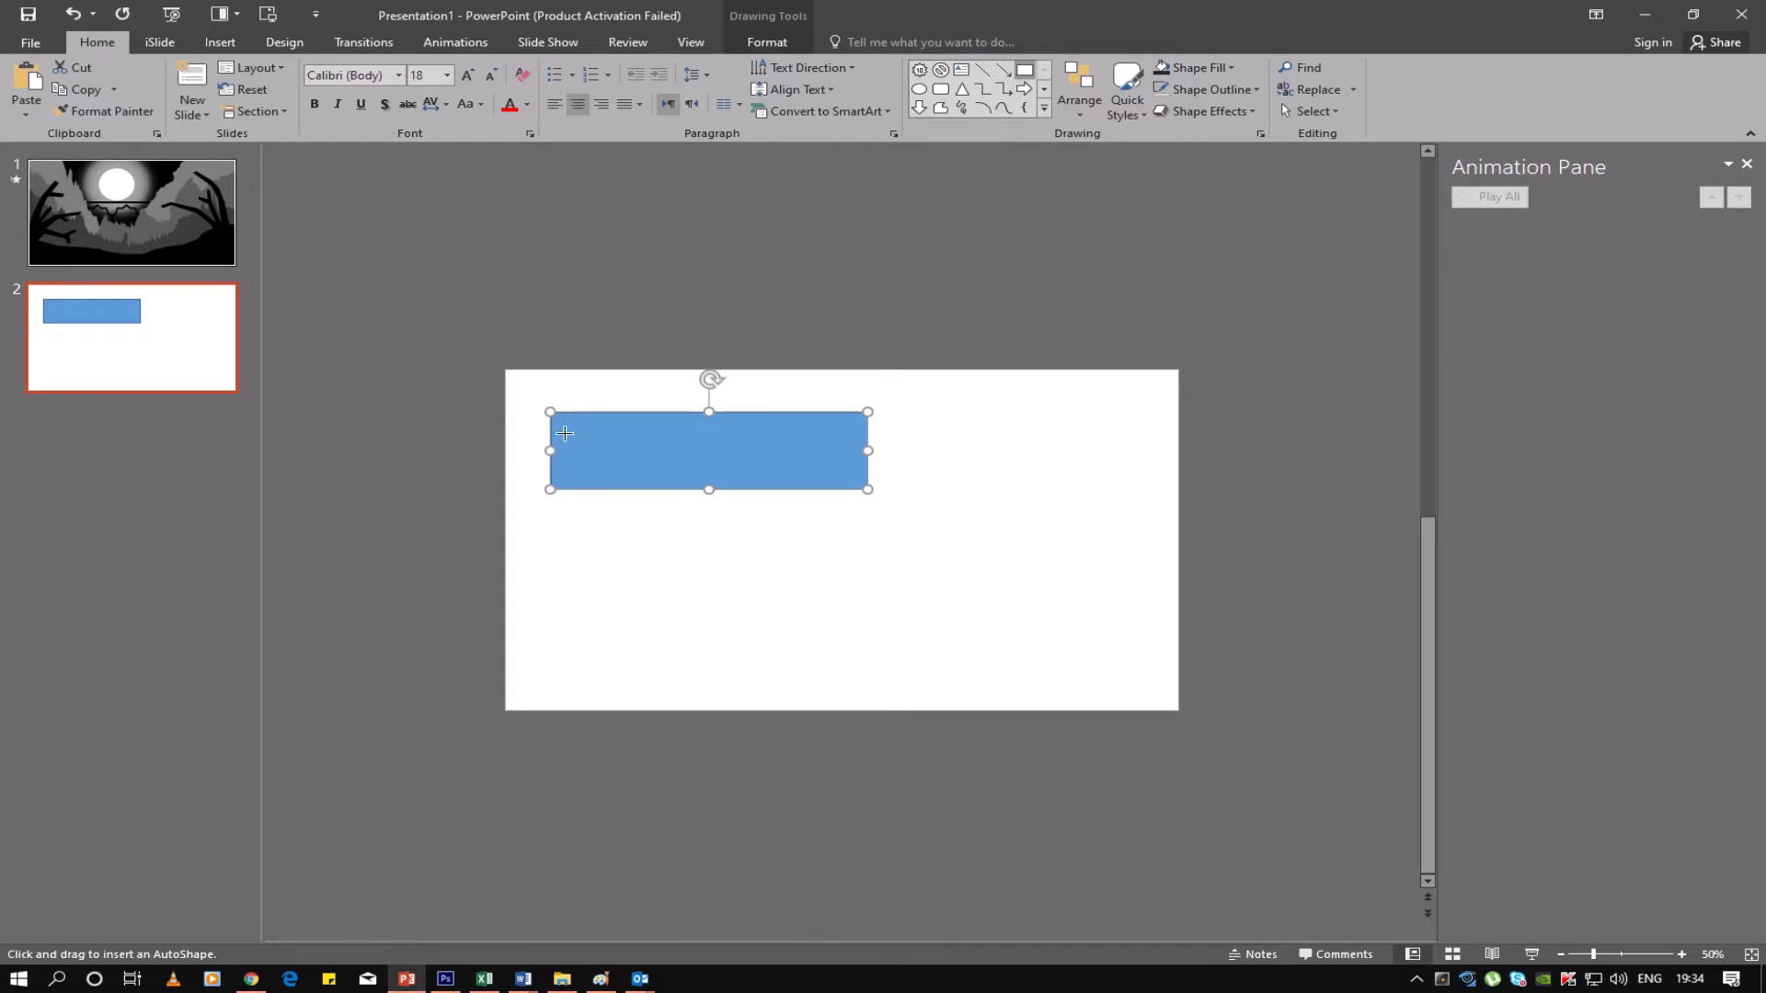
{"action": "left_click_drag", "start_coordinate": [564, 428], "coordinate": [580, 443]}
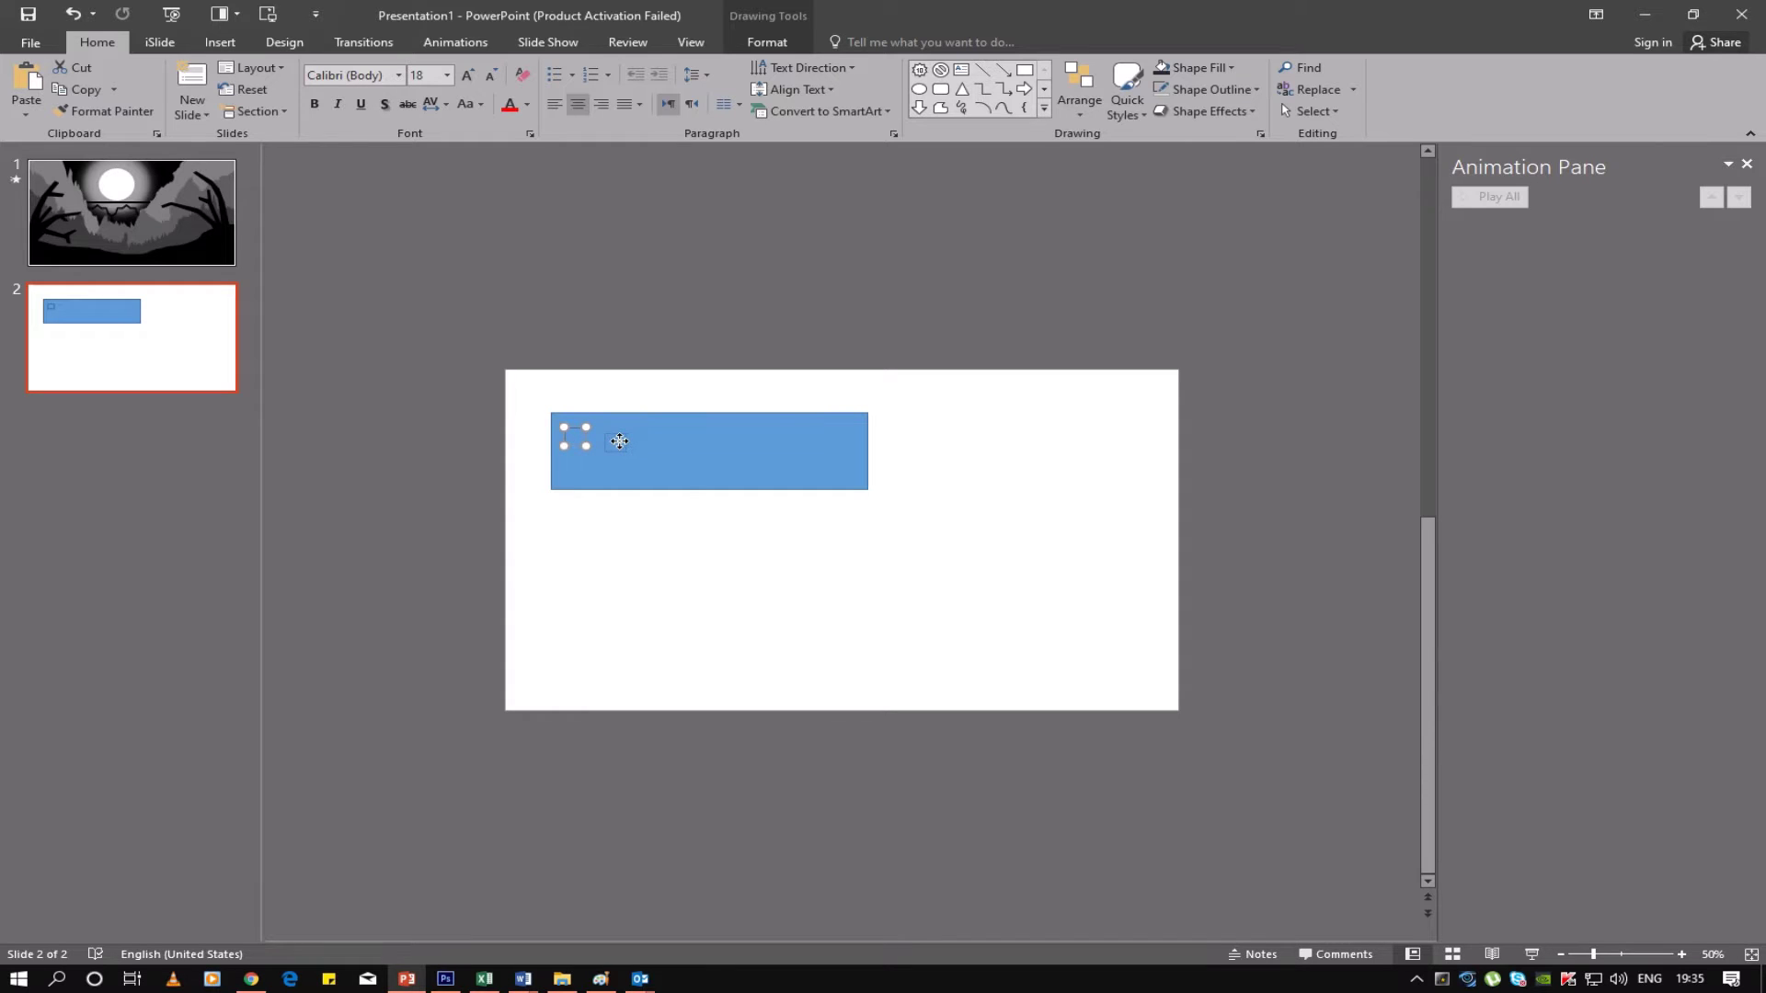
Make several copies of the small square around the blue bar
{"action": "left_click", "coordinate": [668, 473]}
{"action": "left_click", "coordinate": [784, 511]}
{"action": "left_click", "coordinate": [736, 479]}
{"action": "left_click", "coordinate": [827, 484]}
{"action": "left_click", "coordinate": [897, 485]}
Space the squares evenly along the bar's top and add one at its right end
{"action": "left_click_drag", "start_coordinate": [612, 443], "coordinate": [616, 436]}
{"action": "left_click_drag", "start_coordinate": [615, 437], "coordinate": [668, 437]}
{"action": "left_click_drag", "start_coordinate": [658, 438], "coordinate": [728, 448]}
{"action": "left_click_drag", "start_coordinate": [695, 437], "coordinate": [747, 441]}
{"action": "left_click_drag", "start_coordinate": [745, 435], "coordinate": [790, 436]}
{"action": "right_click", "coordinate": [830, 439]}
{"action": "left_click", "coordinate": [873, 471]}
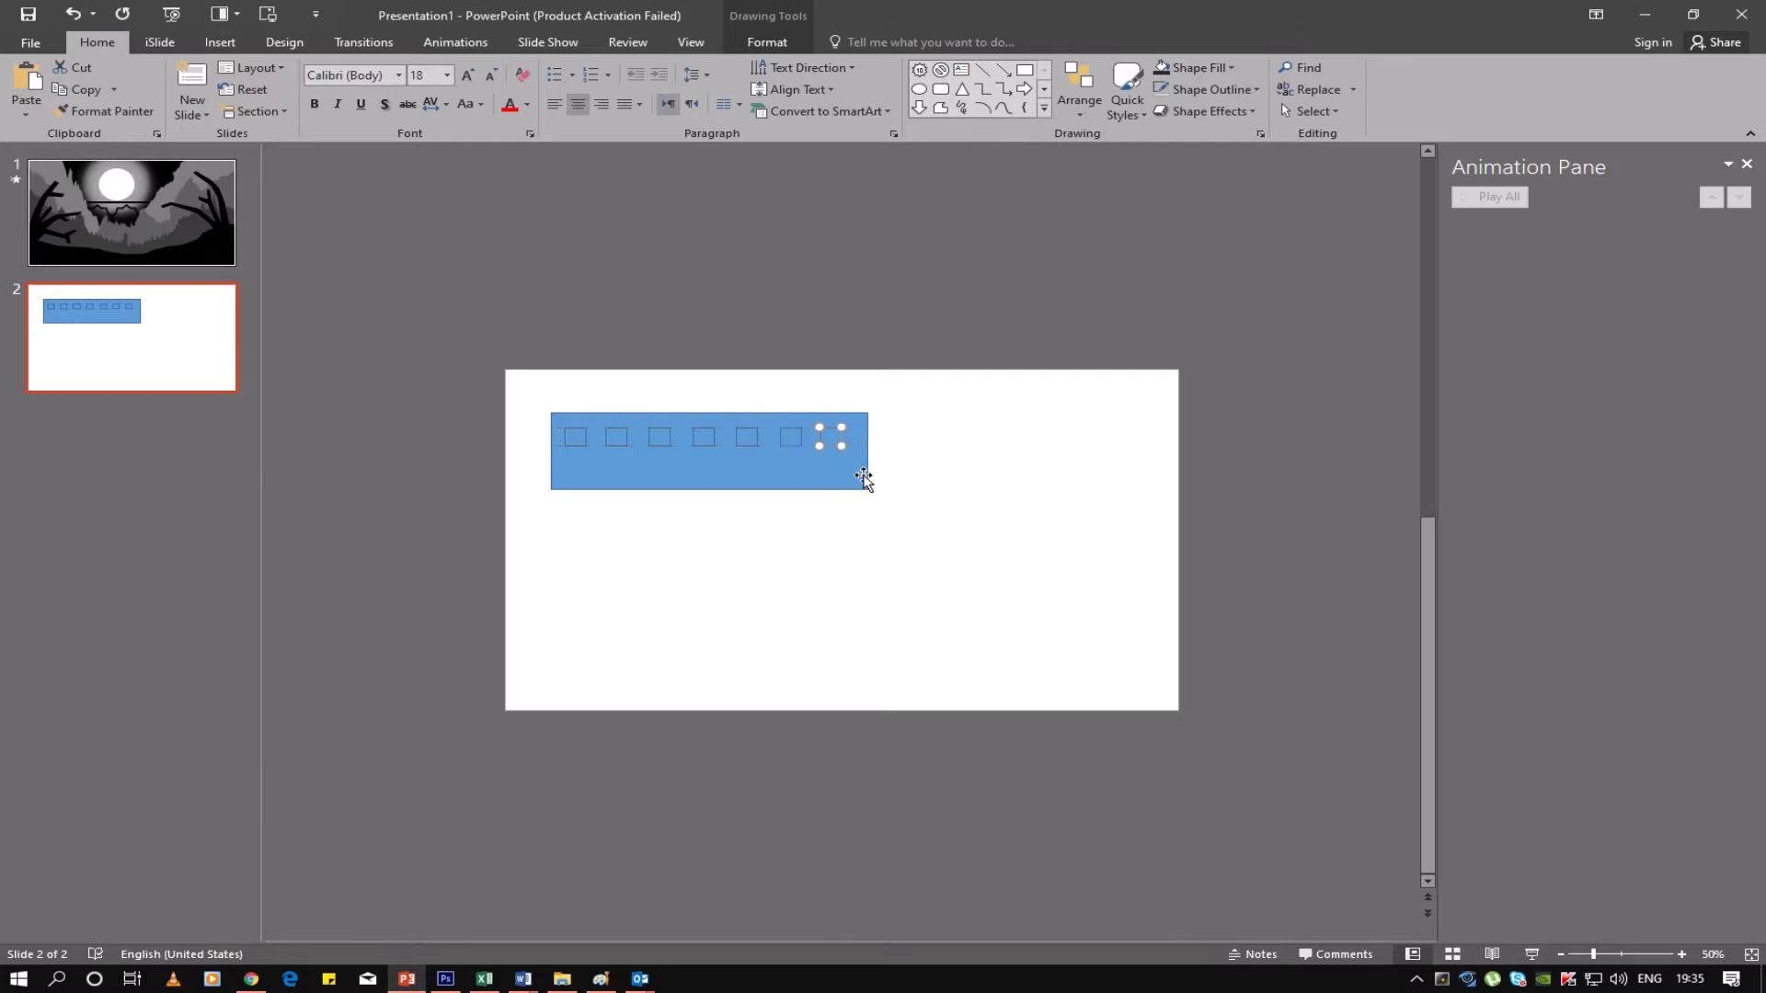
{"action": "left_click", "coordinate": [809, 587]}
Select the blue bar together with all seven squares
{"action": "left_click_drag", "start_coordinate": [533, 423], "coordinate": [879, 501]}
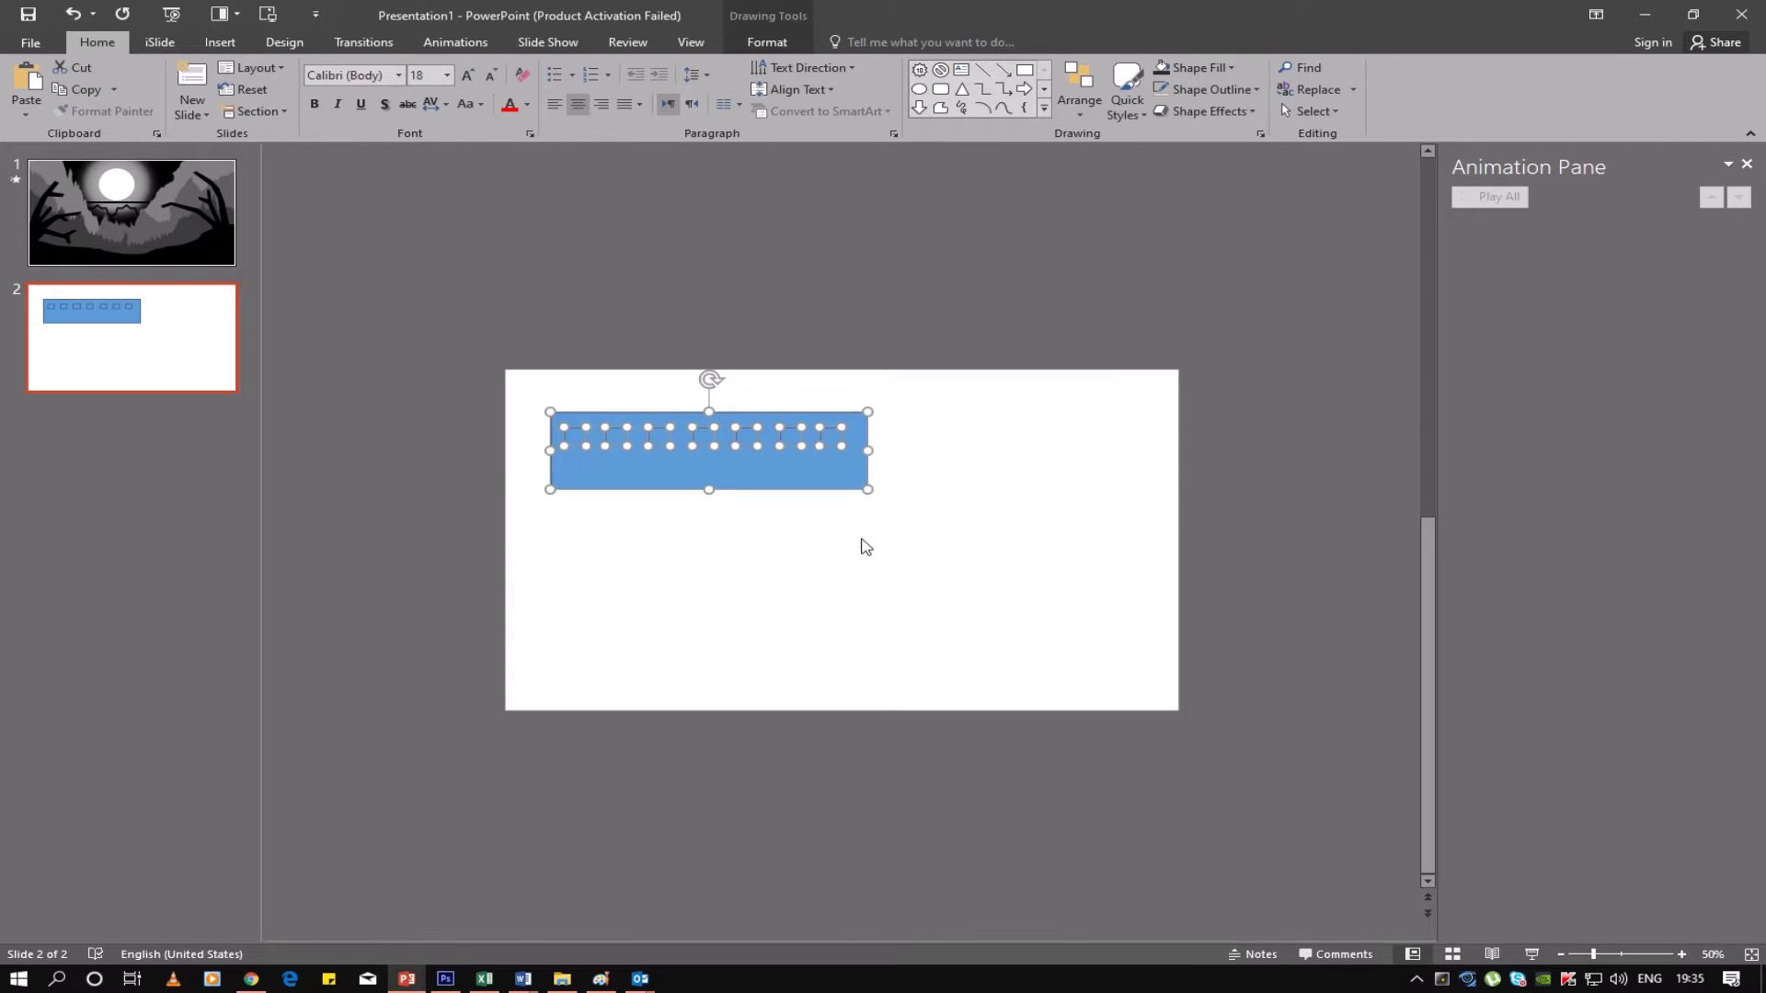
{"action": "left_click", "coordinate": [511, 403]}
{"action": "left_click_drag", "start_coordinate": [532, 391], "coordinate": [900, 475]}
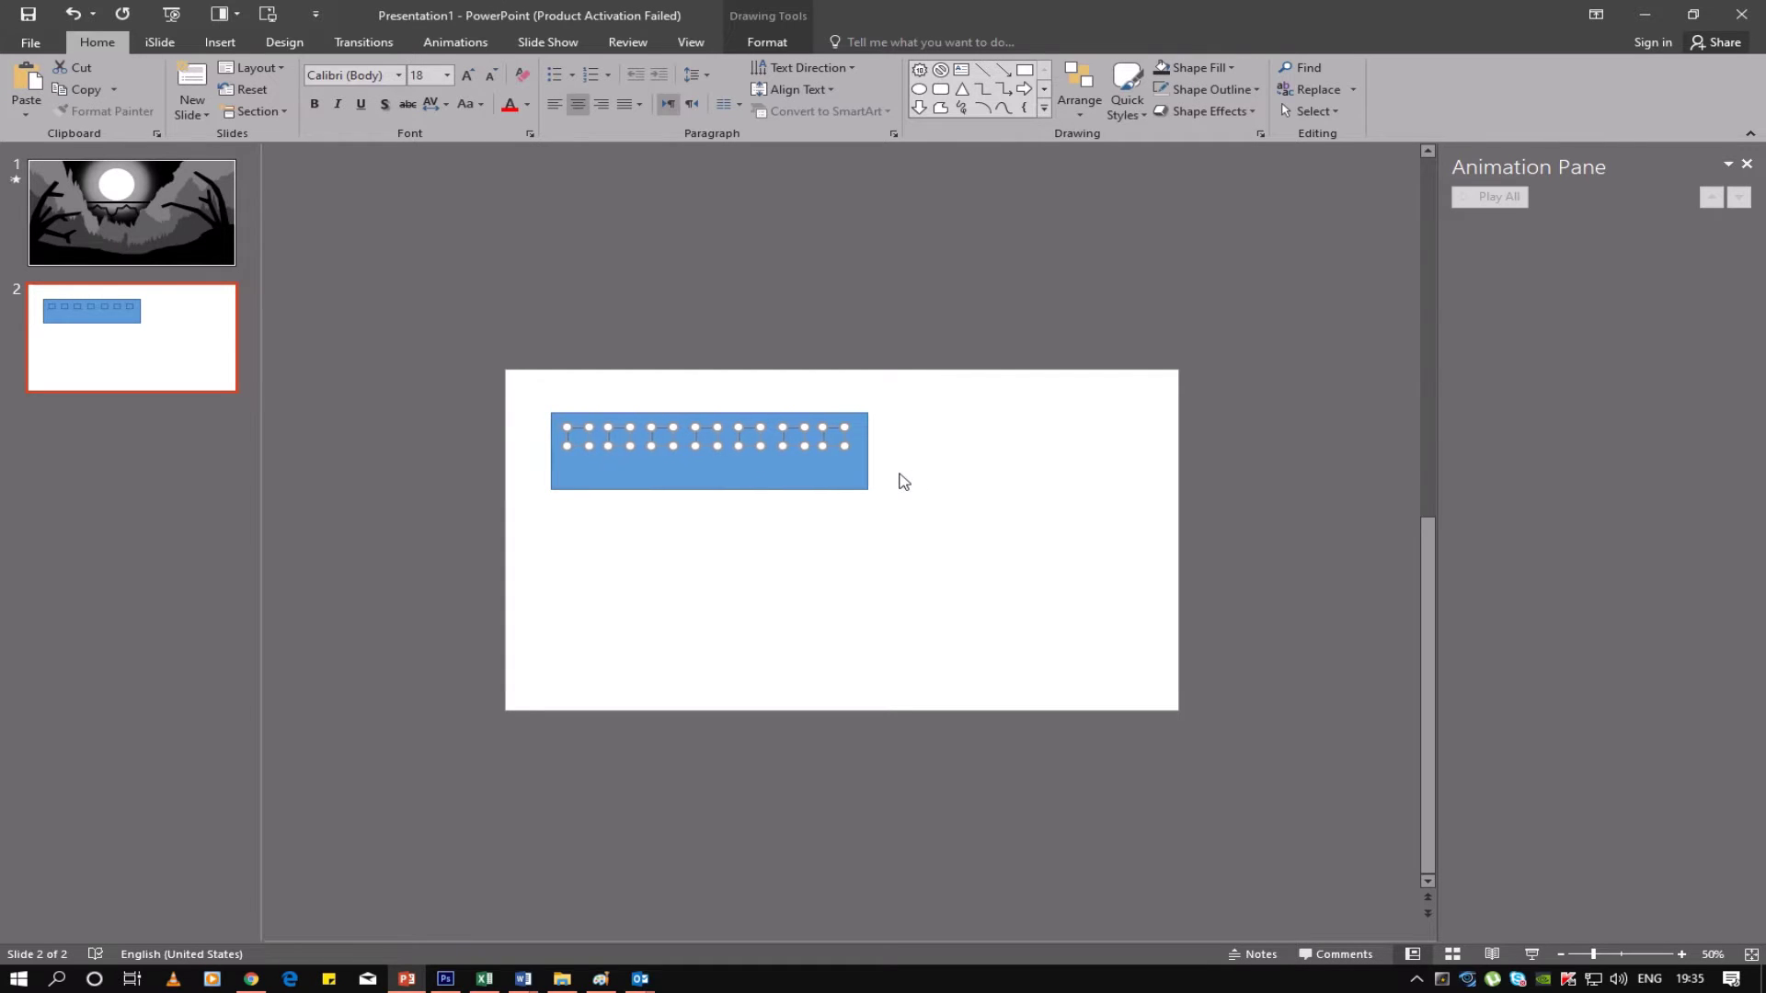
{"action": "left_click", "coordinate": [760, 479]}
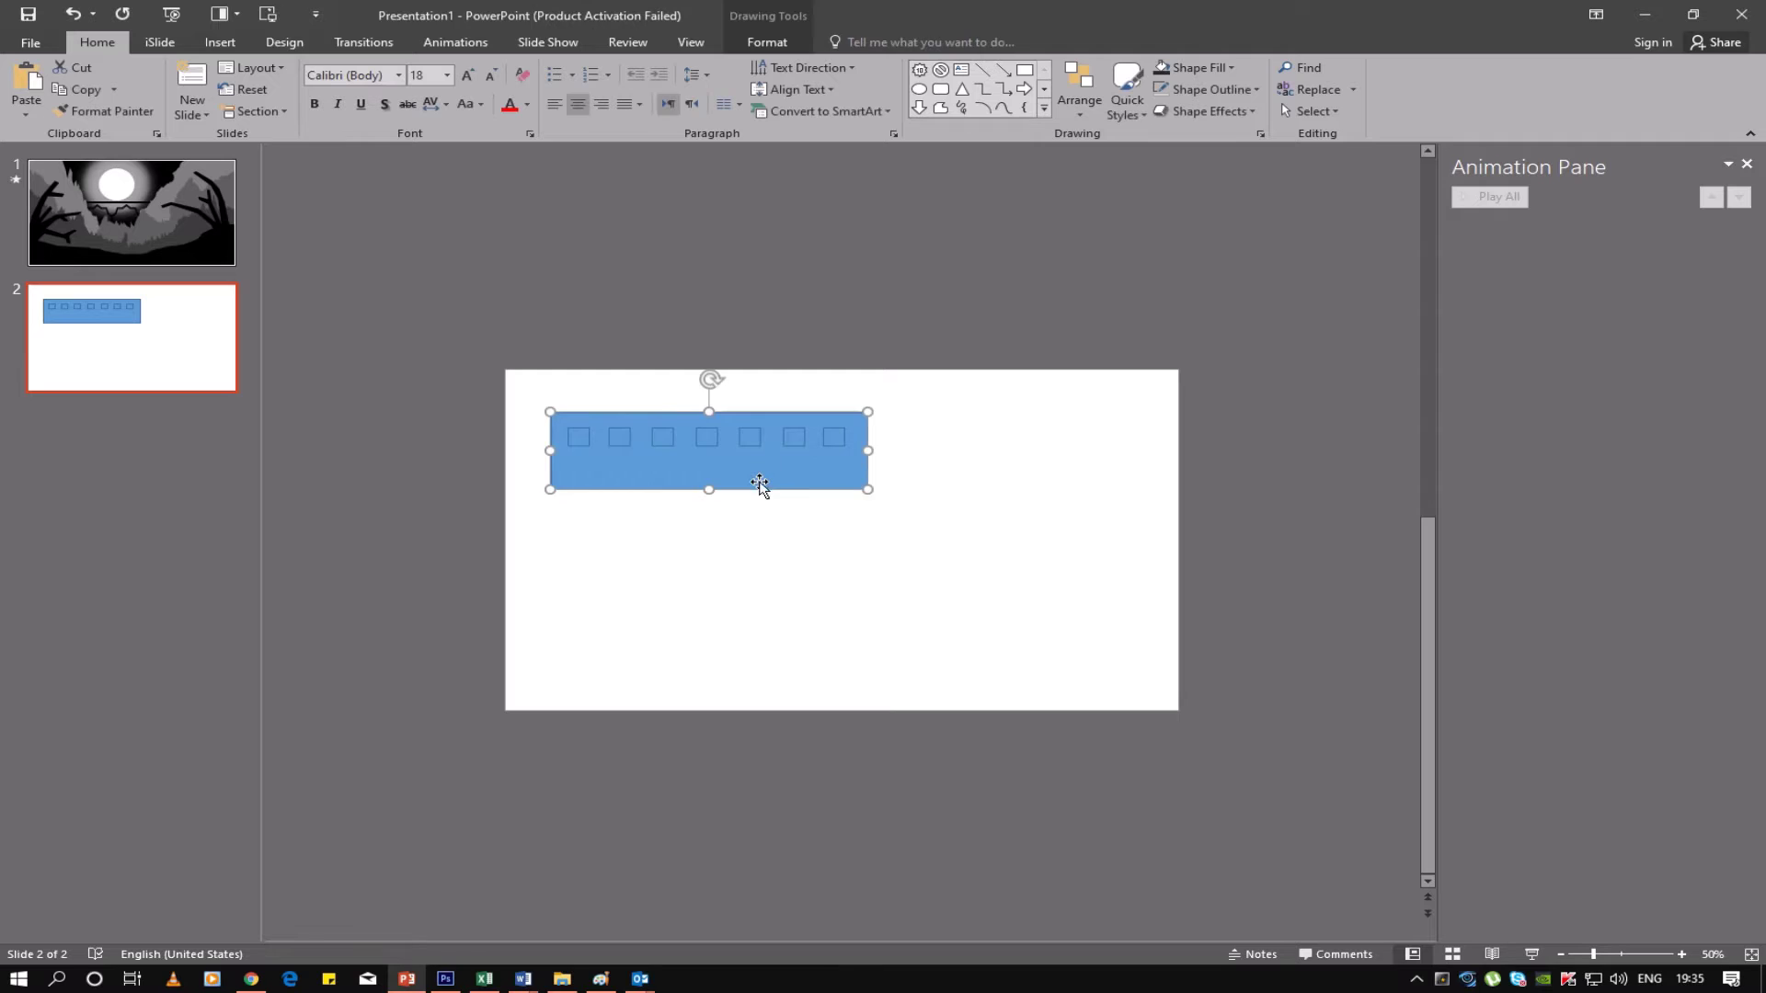
{"action": "left_click_drag", "start_coordinate": [530, 395], "coordinate": [878, 478]}
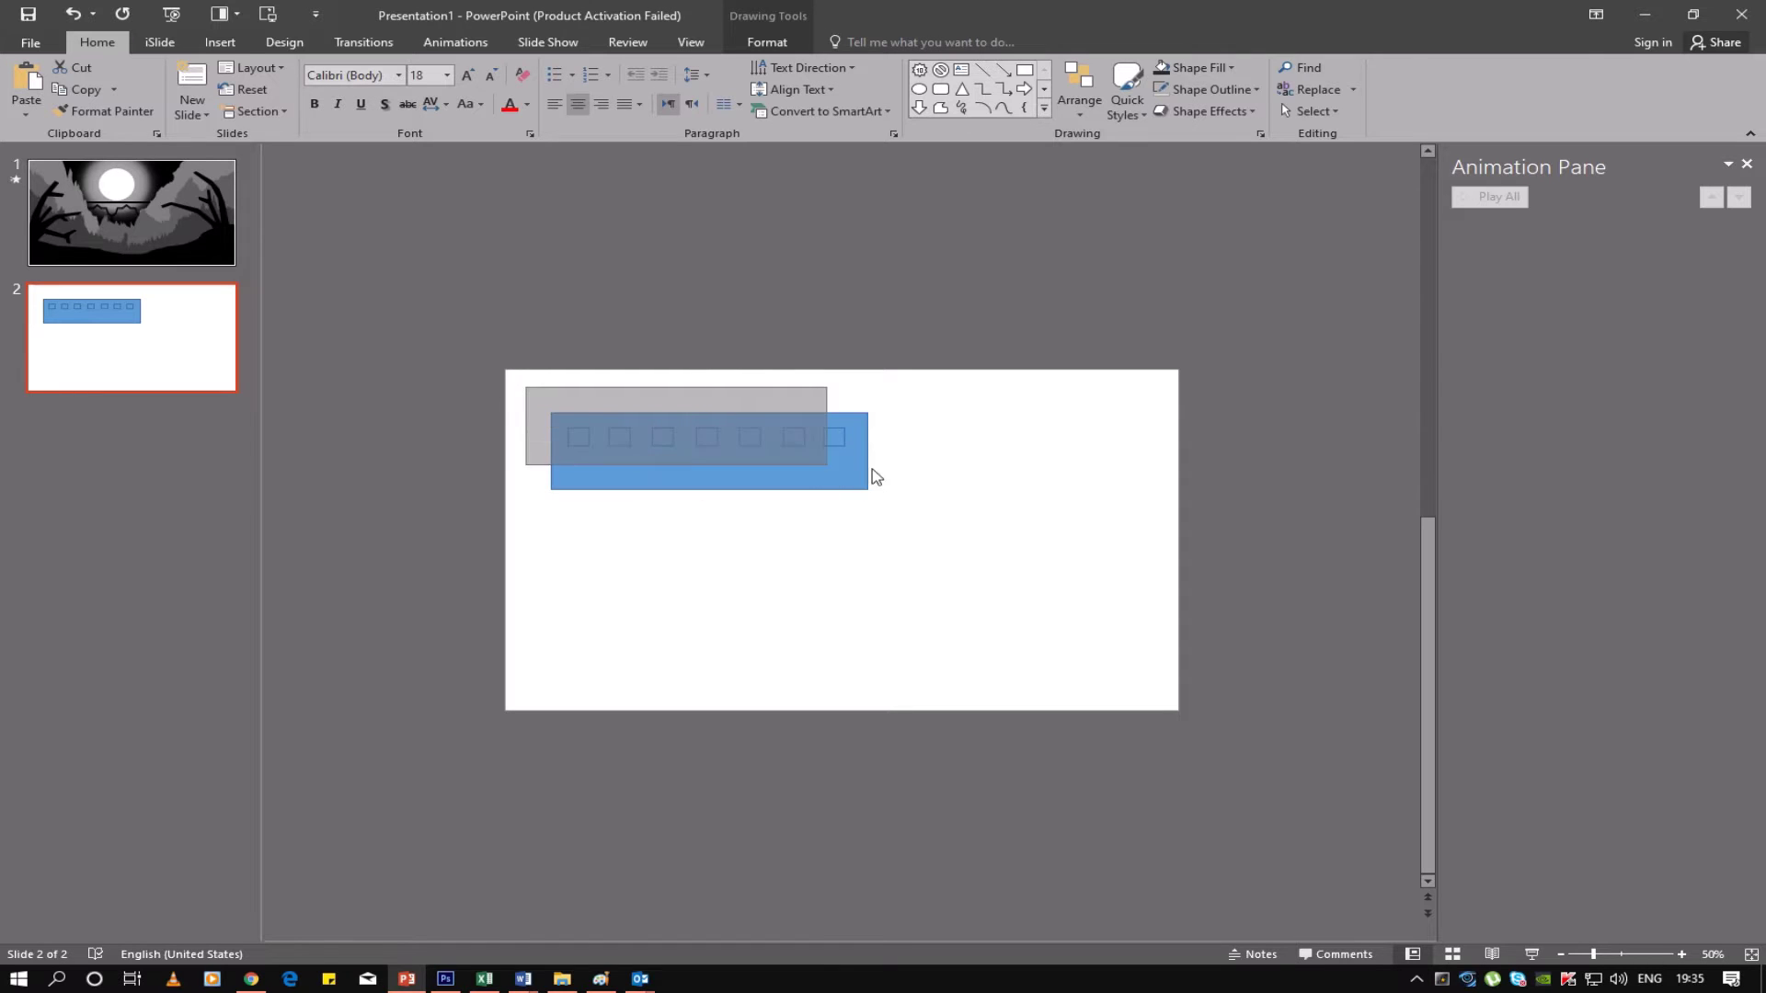
Subtract the seven squares from the bar with Merge Shapes to cut window holes
{"action": "left_click", "coordinate": [756, 46]}
{"action": "left_click", "coordinate": [207, 112]}
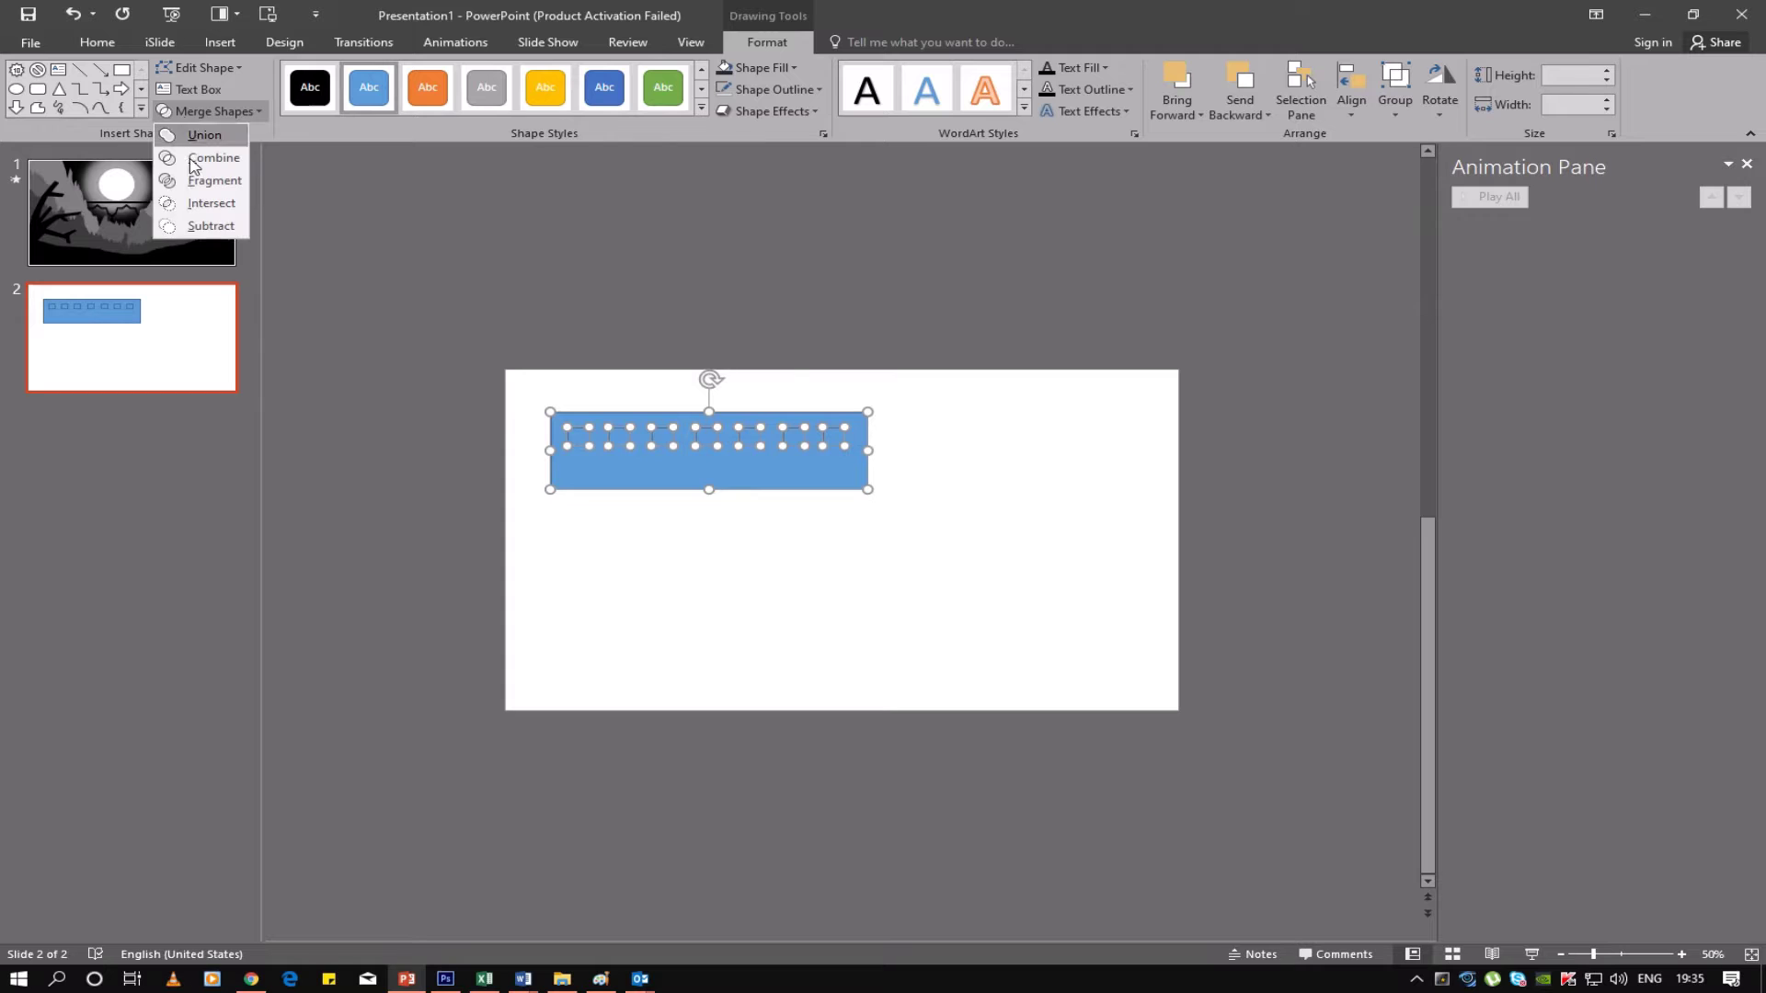
{"action": "left_click", "coordinate": [208, 226]}
{"action": "left_click", "coordinate": [797, 546]}
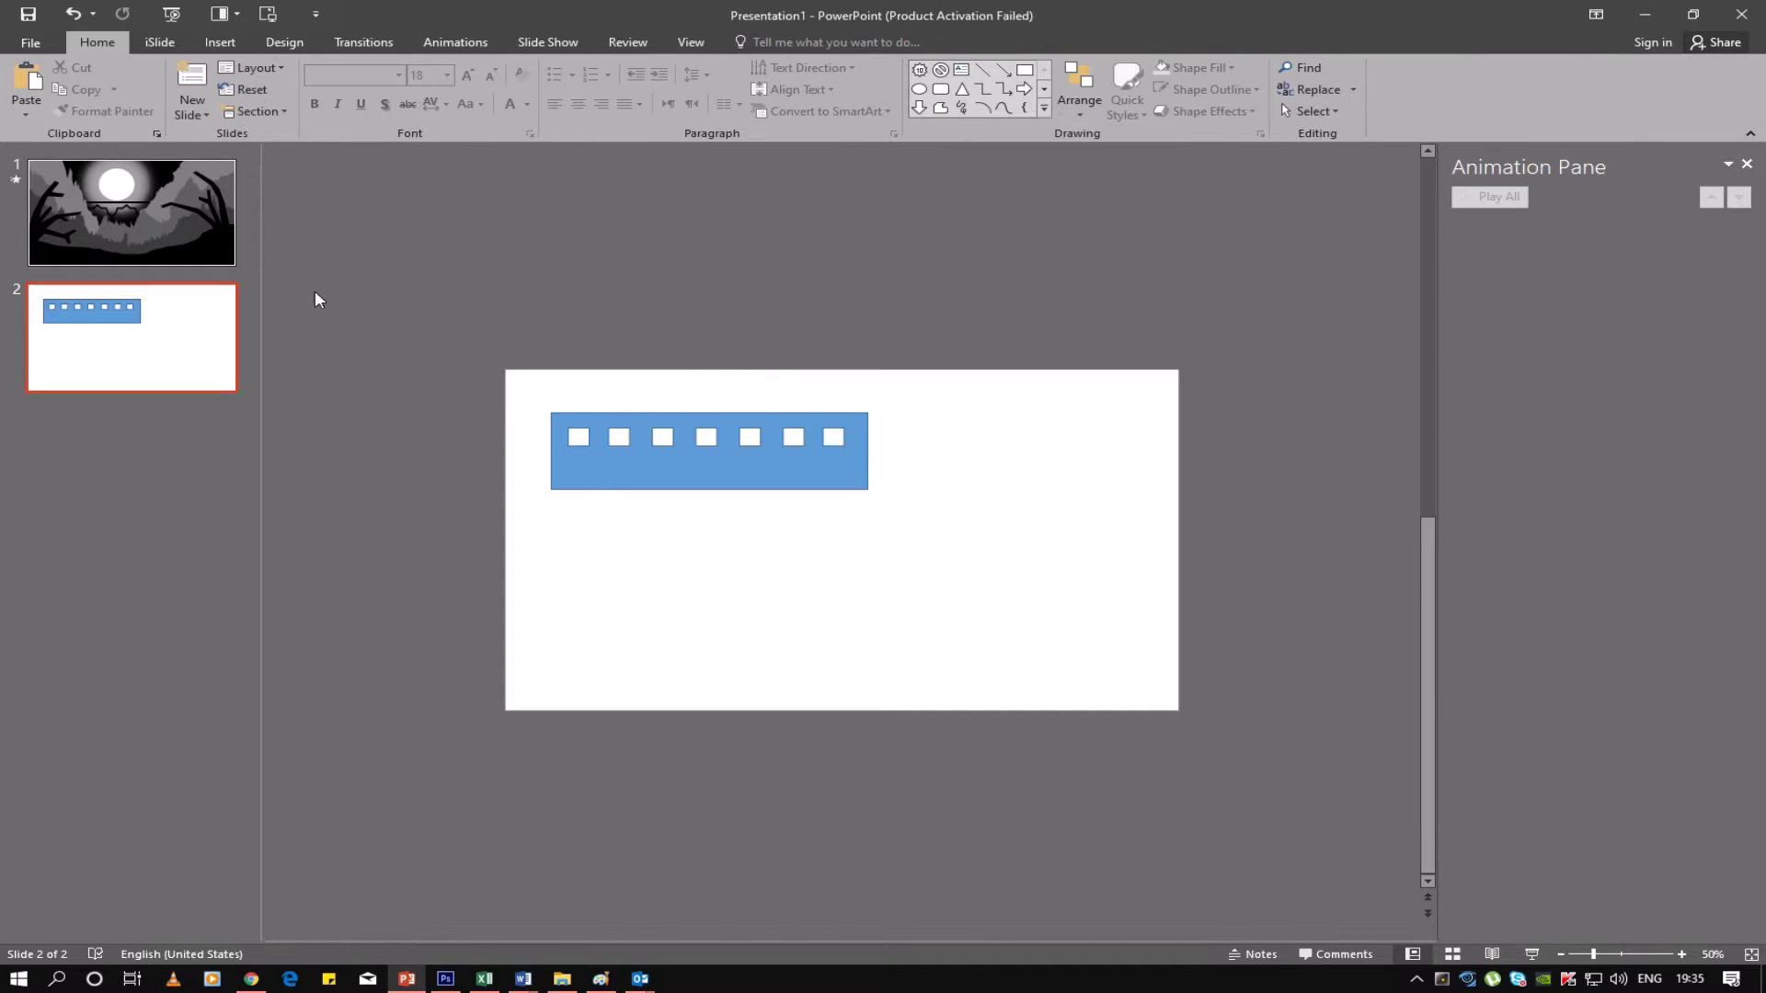
{"action": "left_click", "coordinate": [816, 455]}
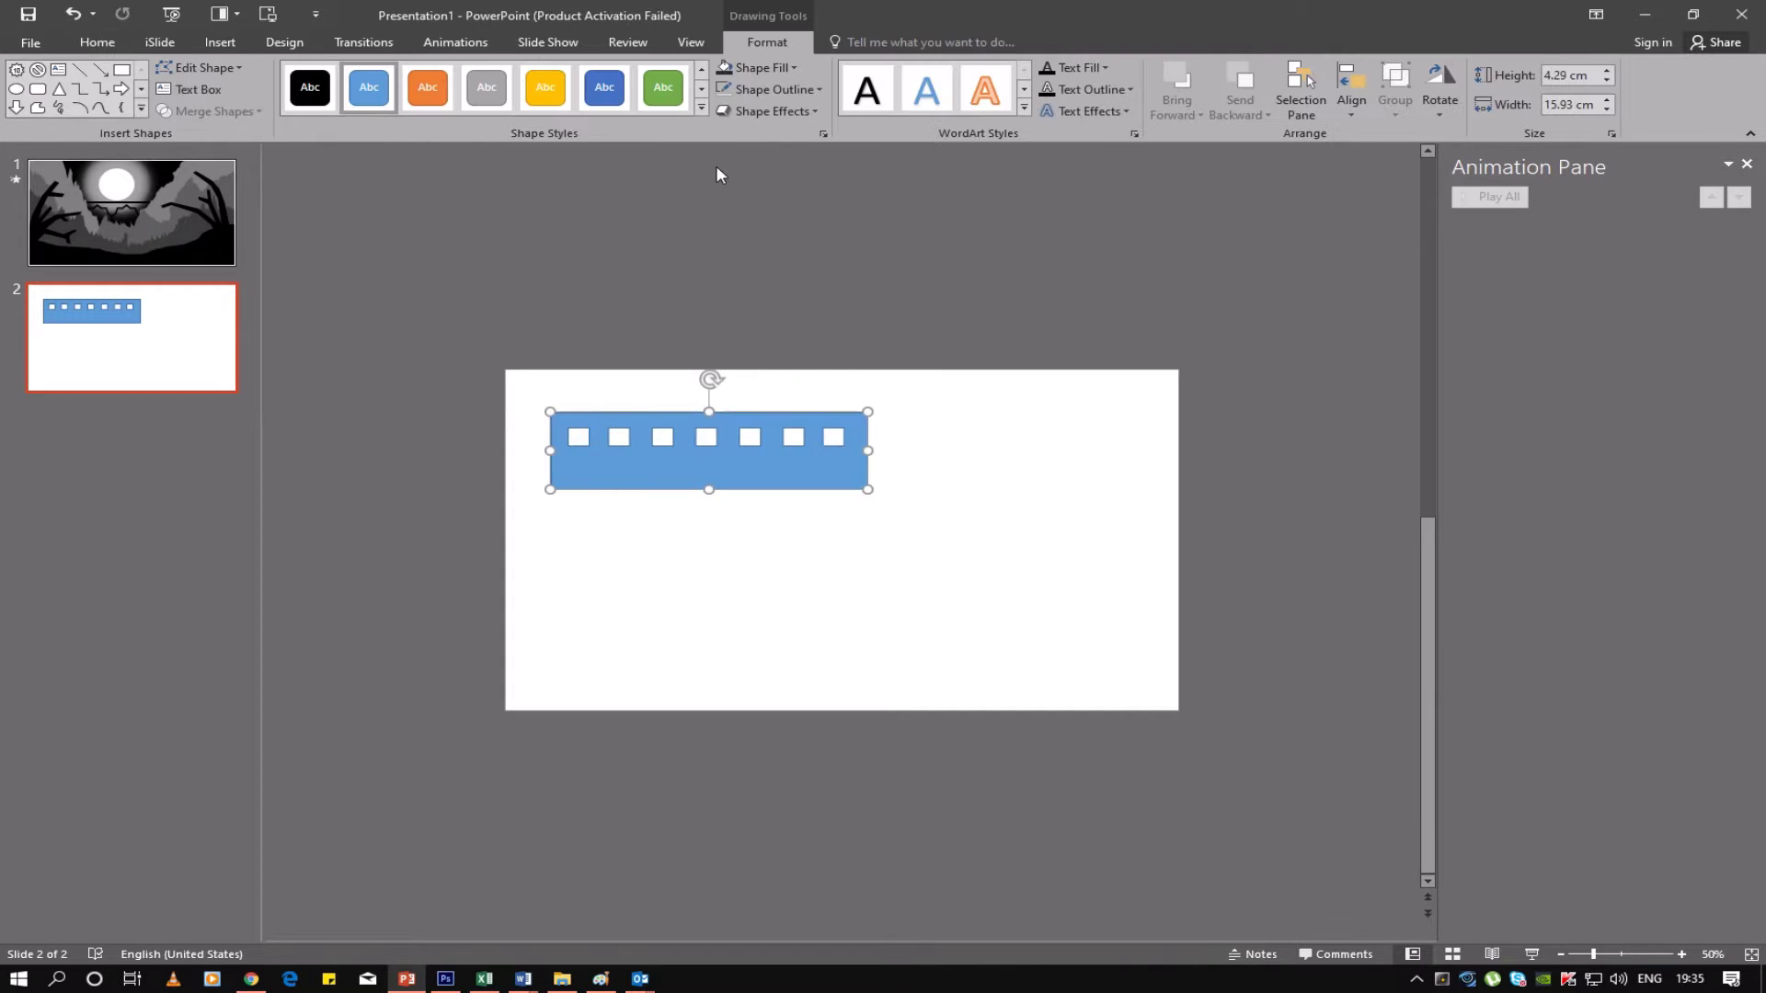
{"action": "key", "text": "ctrl+z"}
{"action": "left_click", "coordinate": [827, 556]}
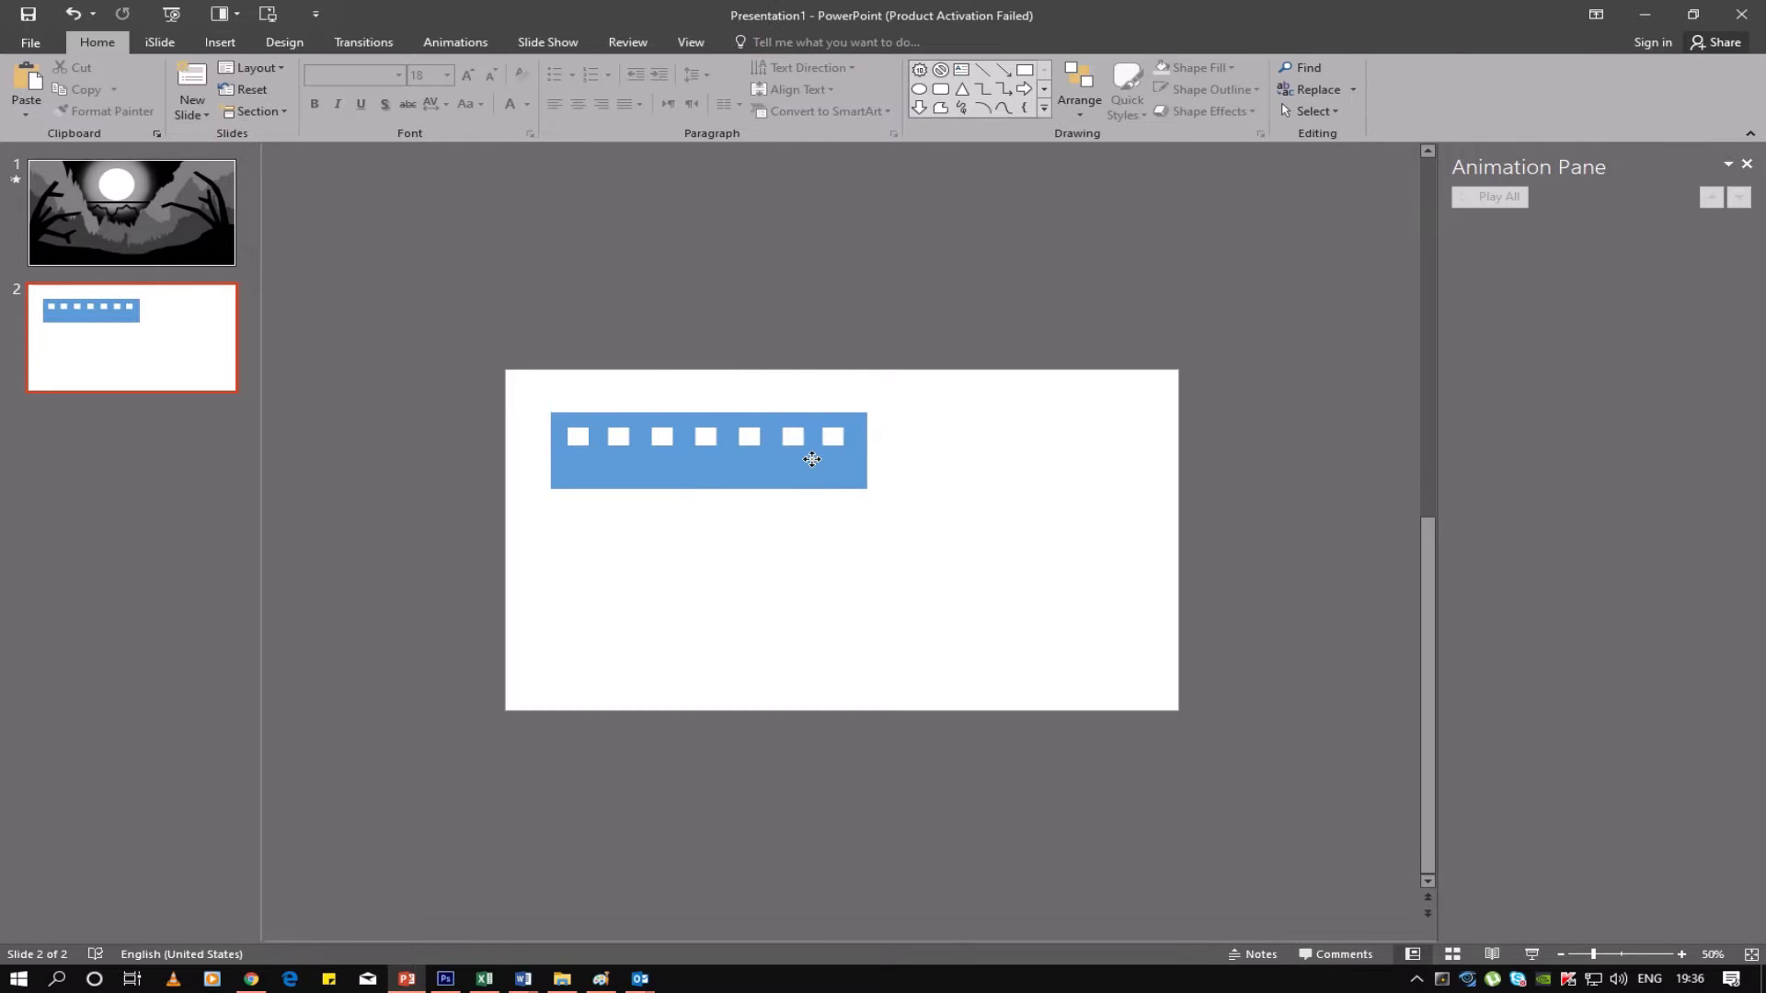
{"action": "left_click", "coordinate": [809, 457]}
Draw an oval wheel at the carriage's lower edge and copy it to the other end
{"action": "left_click", "coordinate": [919, 89]}
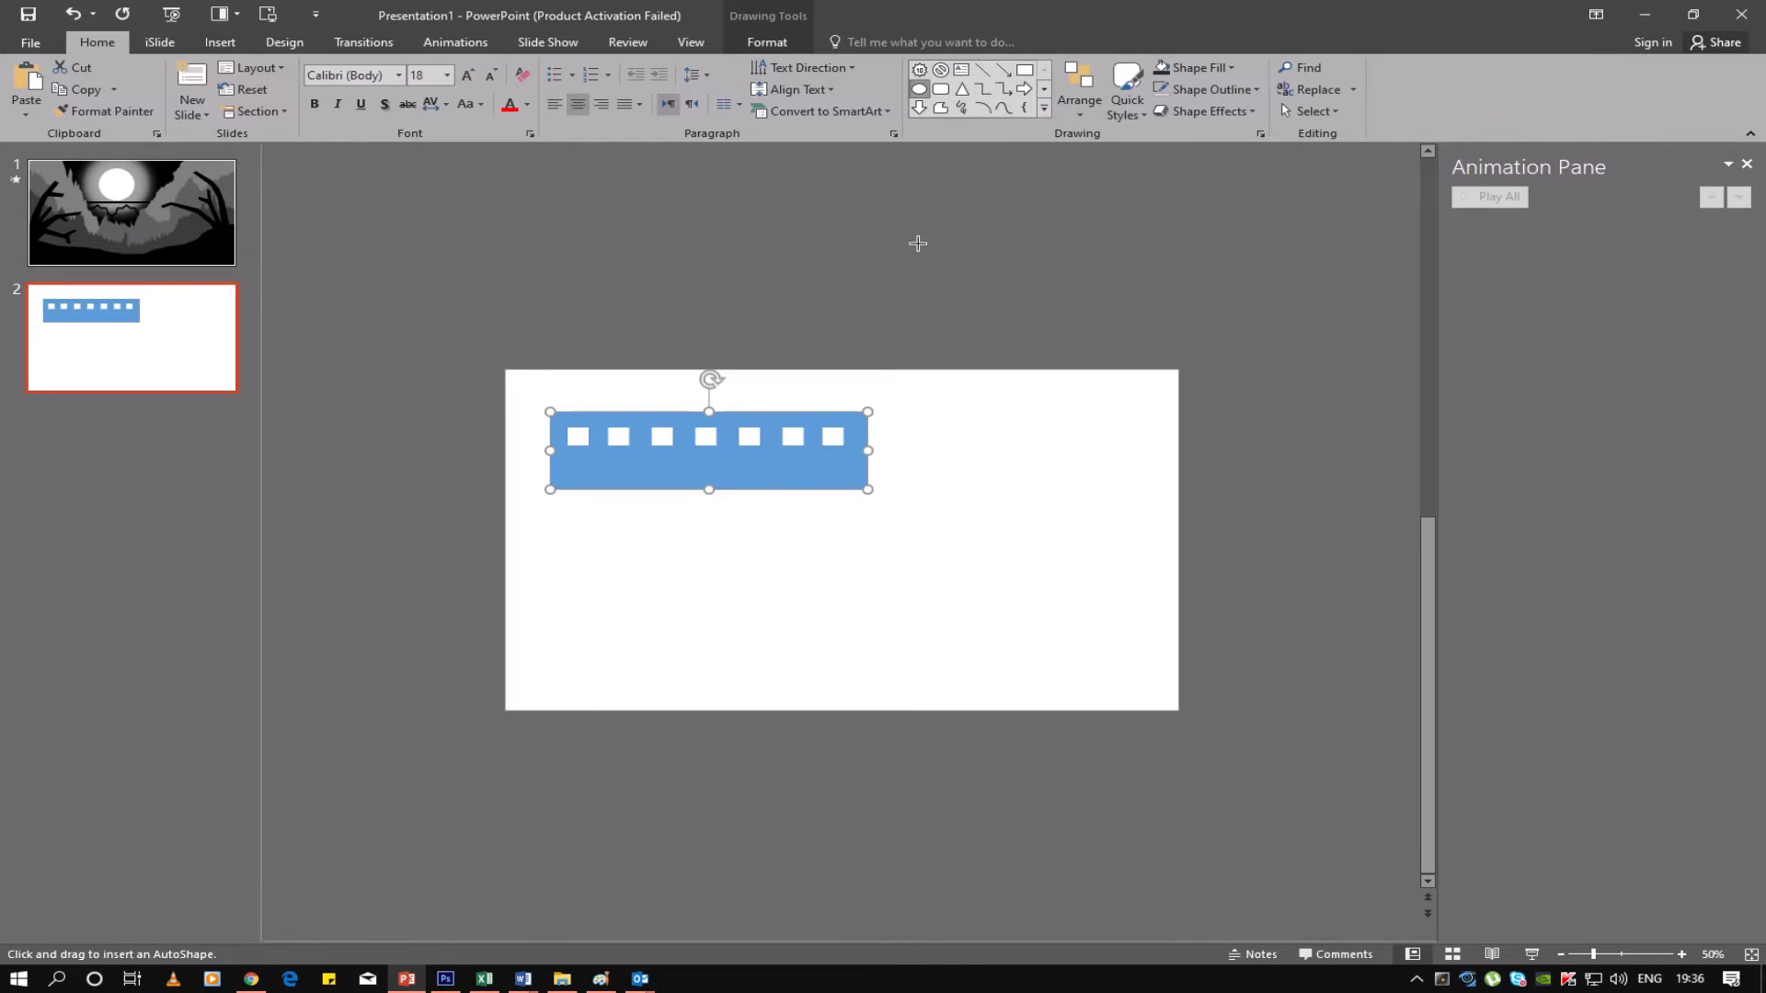
{"action": "mouse_move", "coordinate": [910, 557]}
{"action": "left_mouse_down"}
{"action": "mouse_move", "coordinate": [834, 496]}
{"action": "mouse_move", "coordinate": [582, 492]}
{"action": "left_mouse_up"}
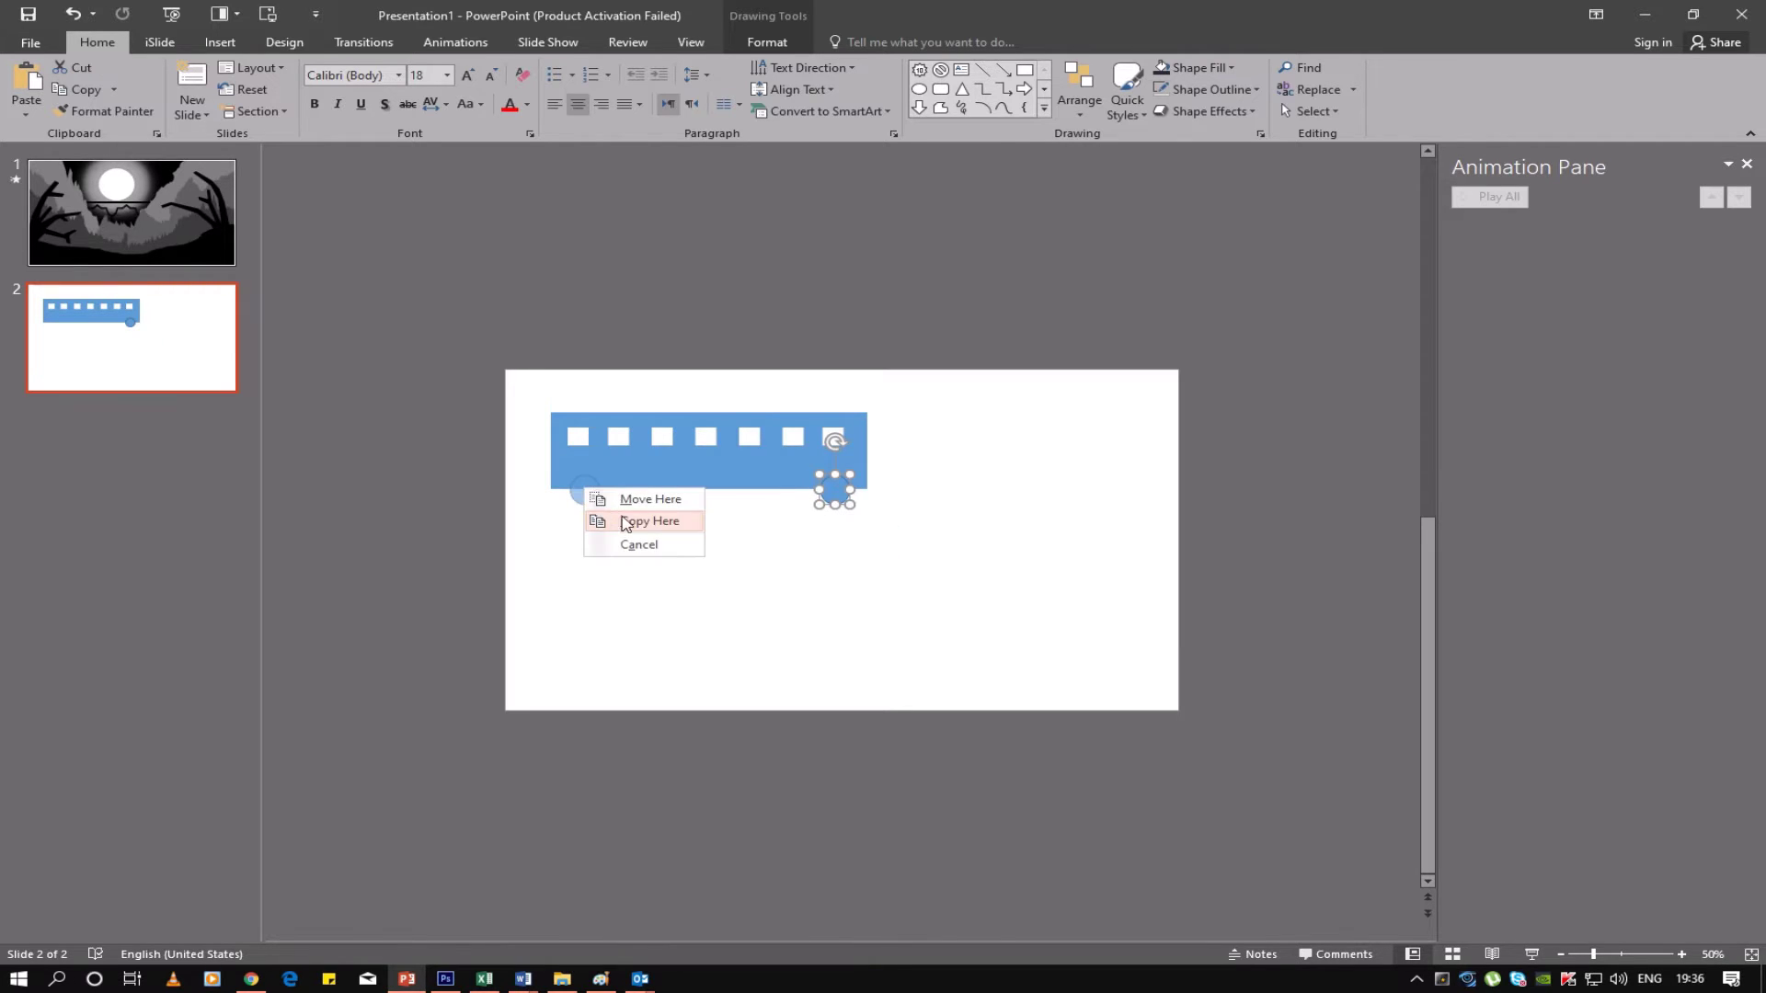
{"action": "left_click", "coordinate": [634, 521]}
{"action": "left_click", "coordinate": [715, 554]}
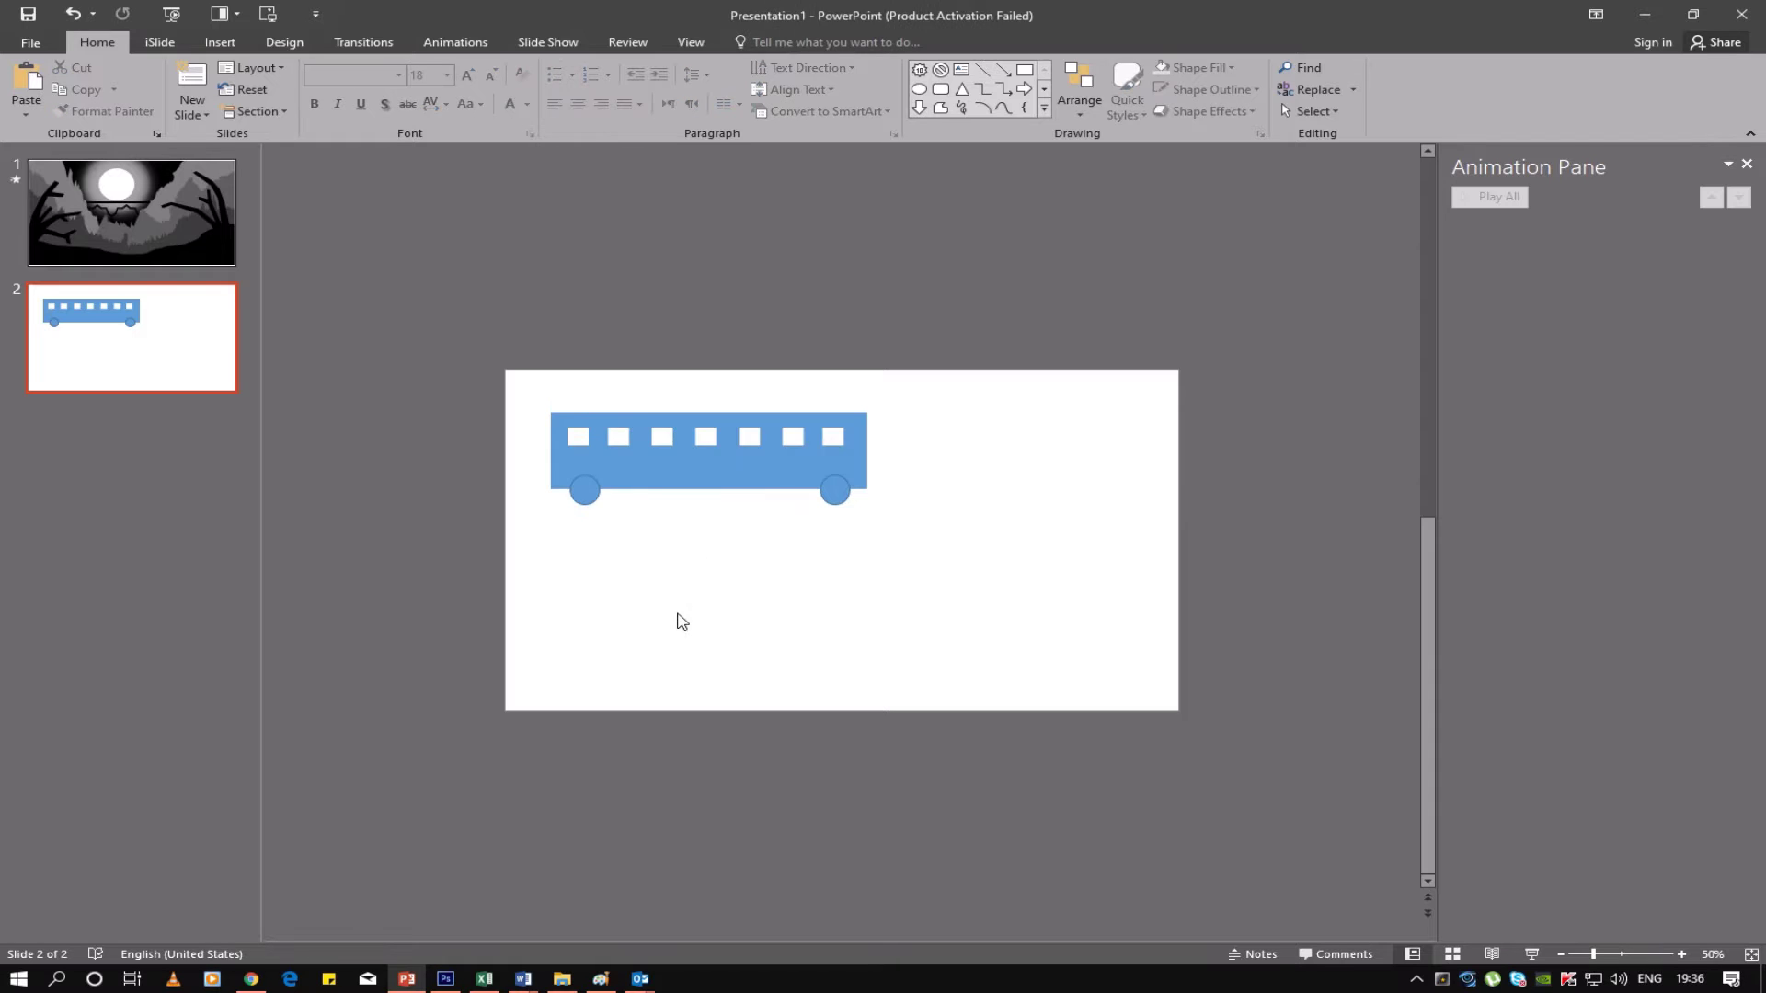
Union both wheels and the carriage body into one train shape
{"action": "left_click", "coordinate": [837, 489]}
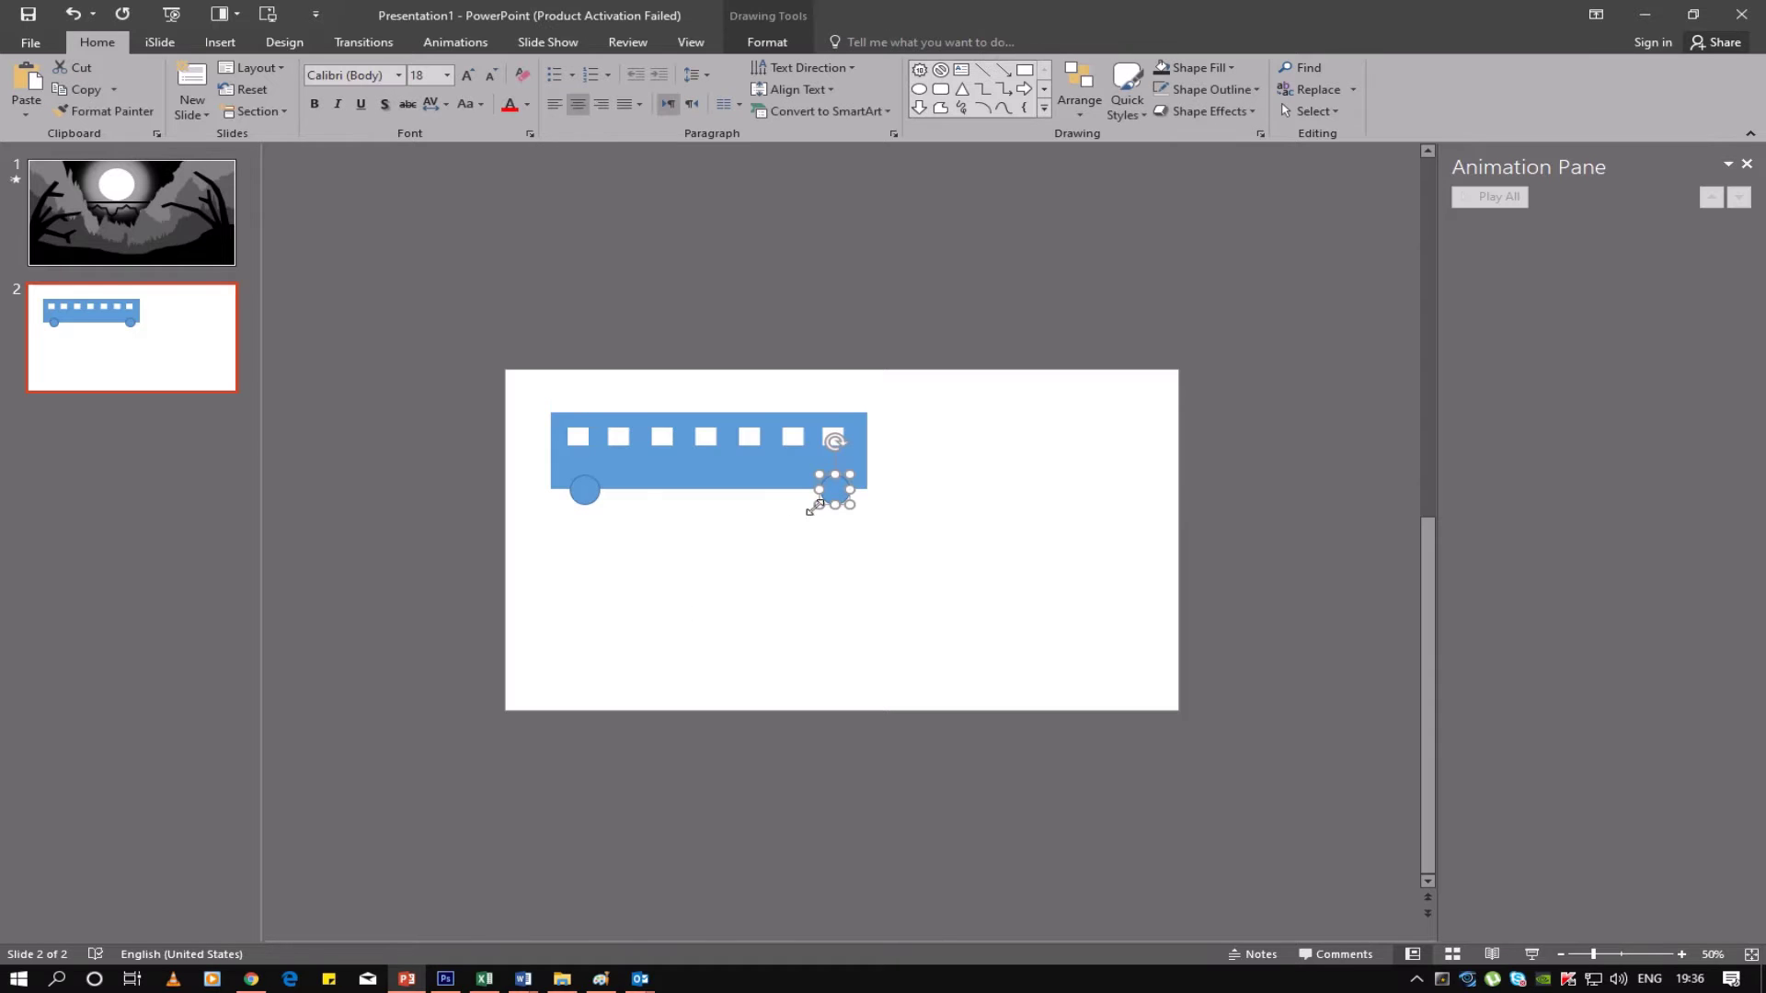
{"action": "left_click", "coordinate": [582, 492], "text": "shift"}
{"action": "left_click", "coordinate": [698, 464], "text": "shift"}
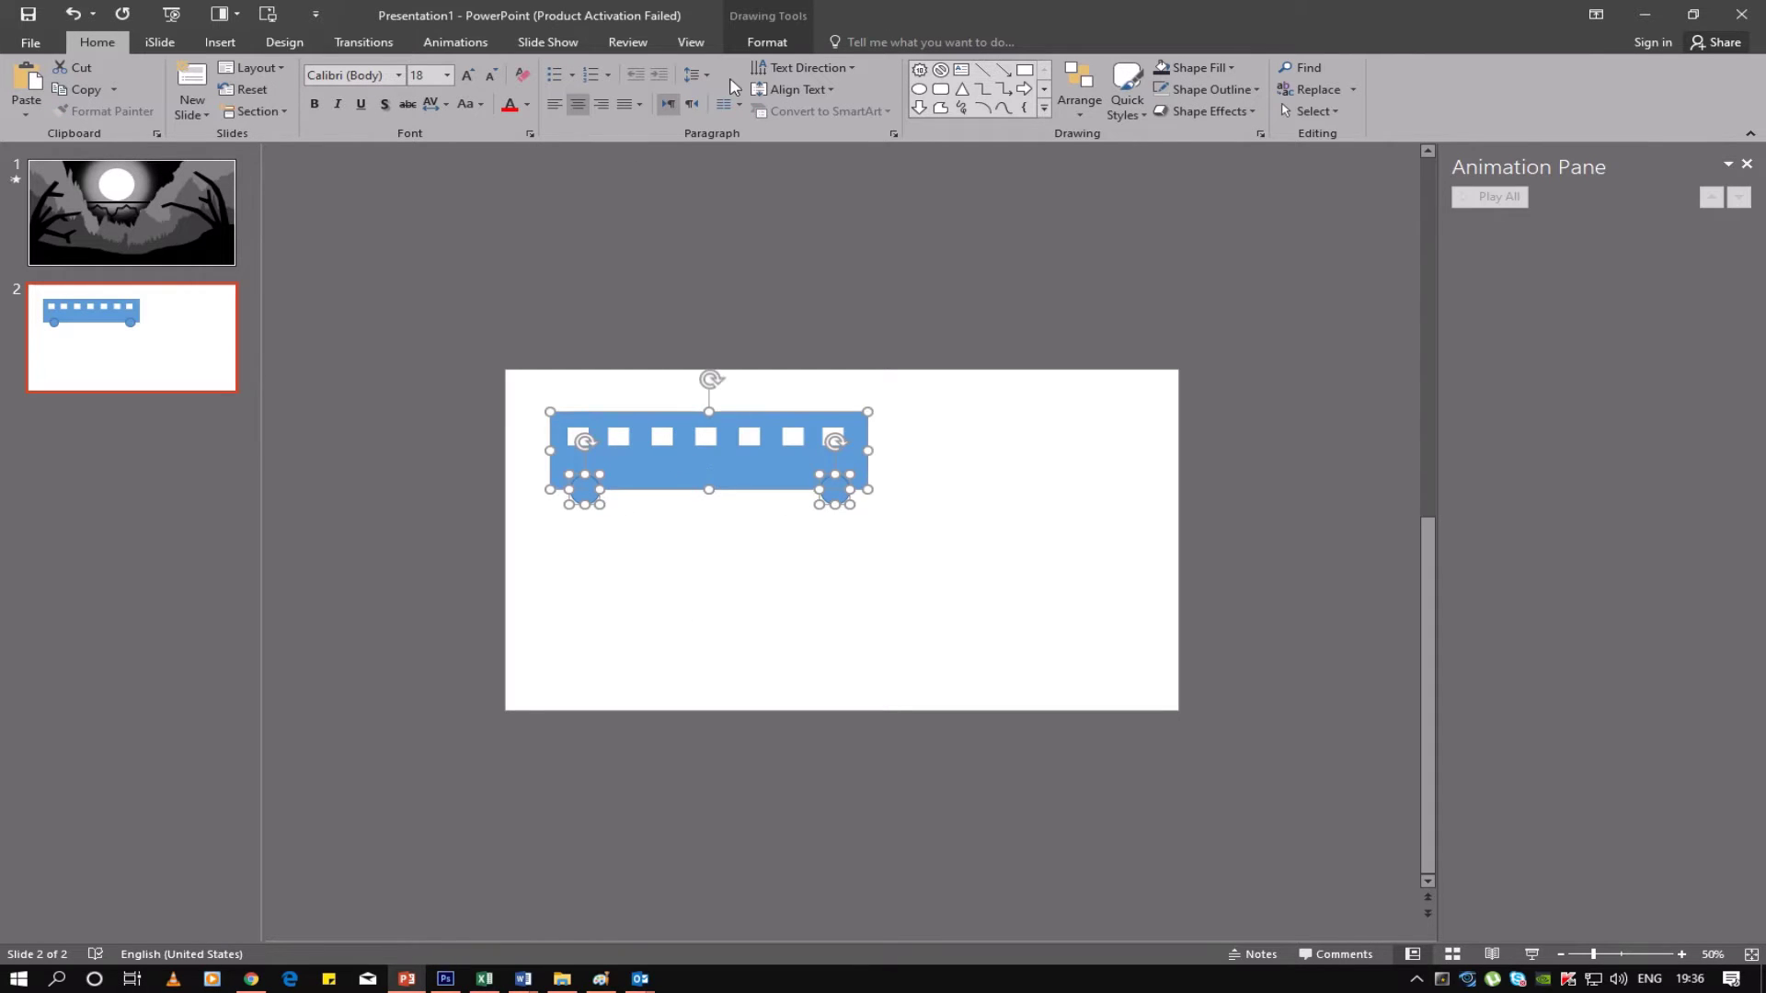
{"action": "left_click", "coordinate": [767, 42]}
{"action": "left_click", "coordinate": [208, 112]}
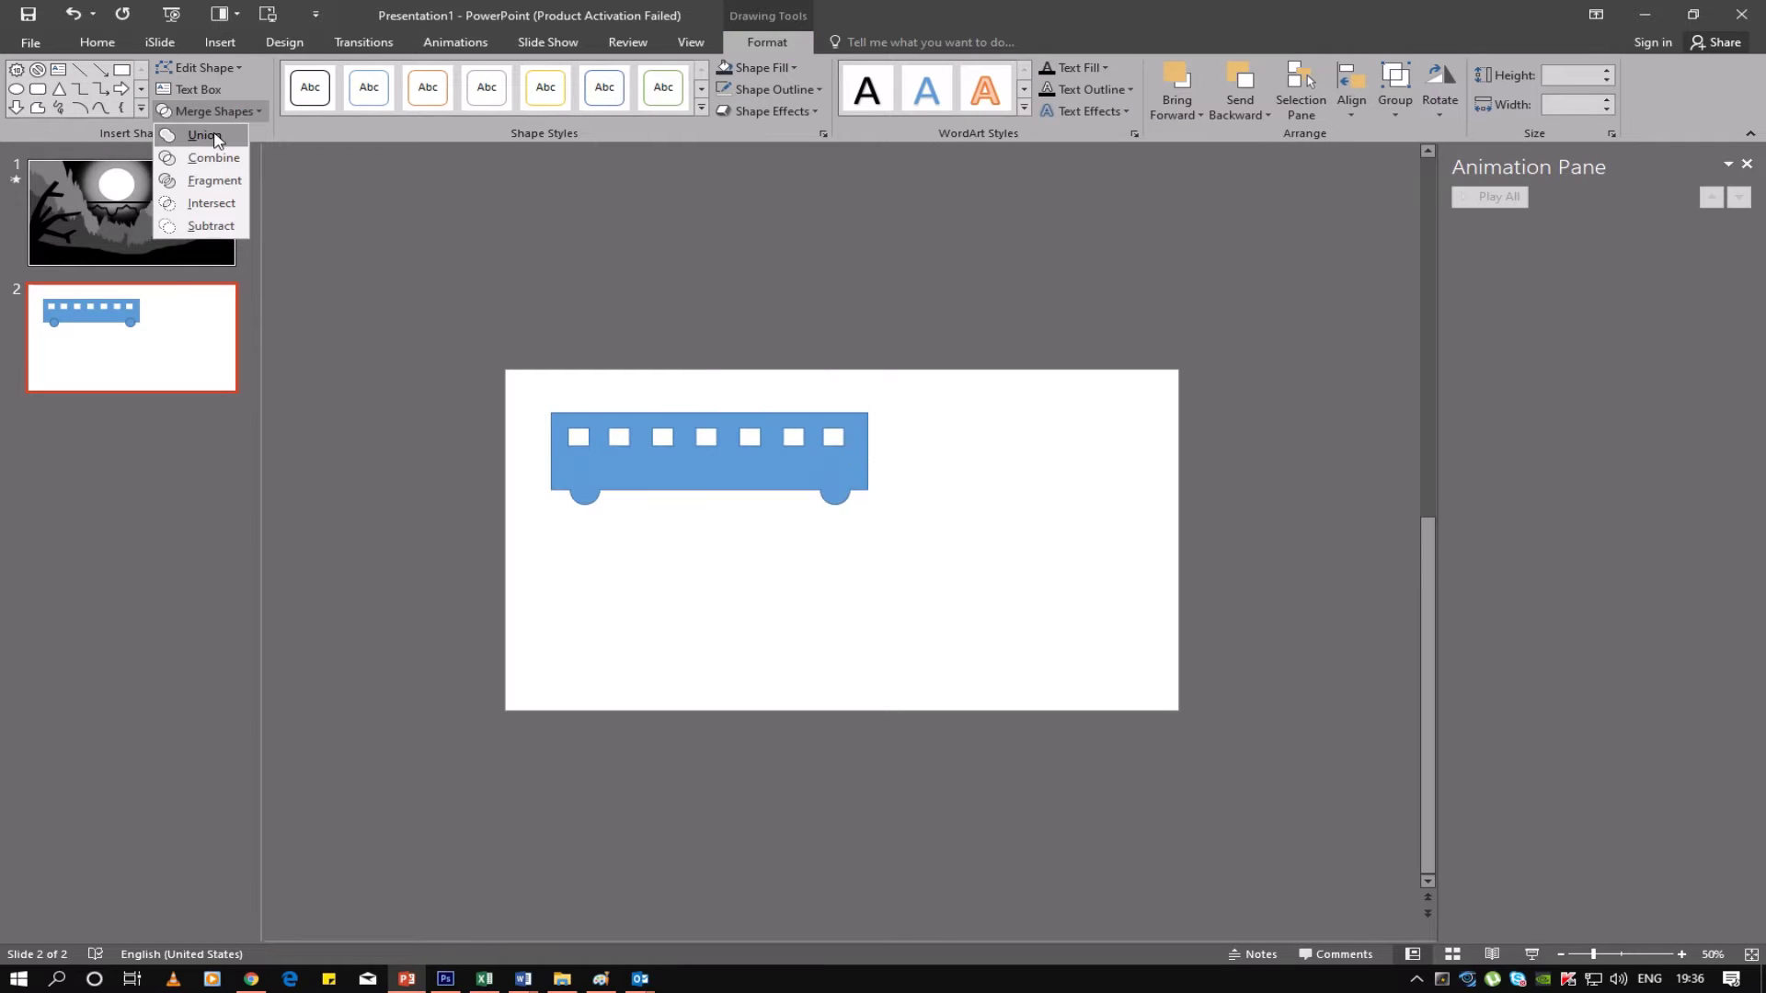
{"action": "left_click", "coordinate": [204, 135]}
{"action": "left_click", "coordinate": [660, 599]}
{"action": "left_click", "coordinate": [642, 485]}
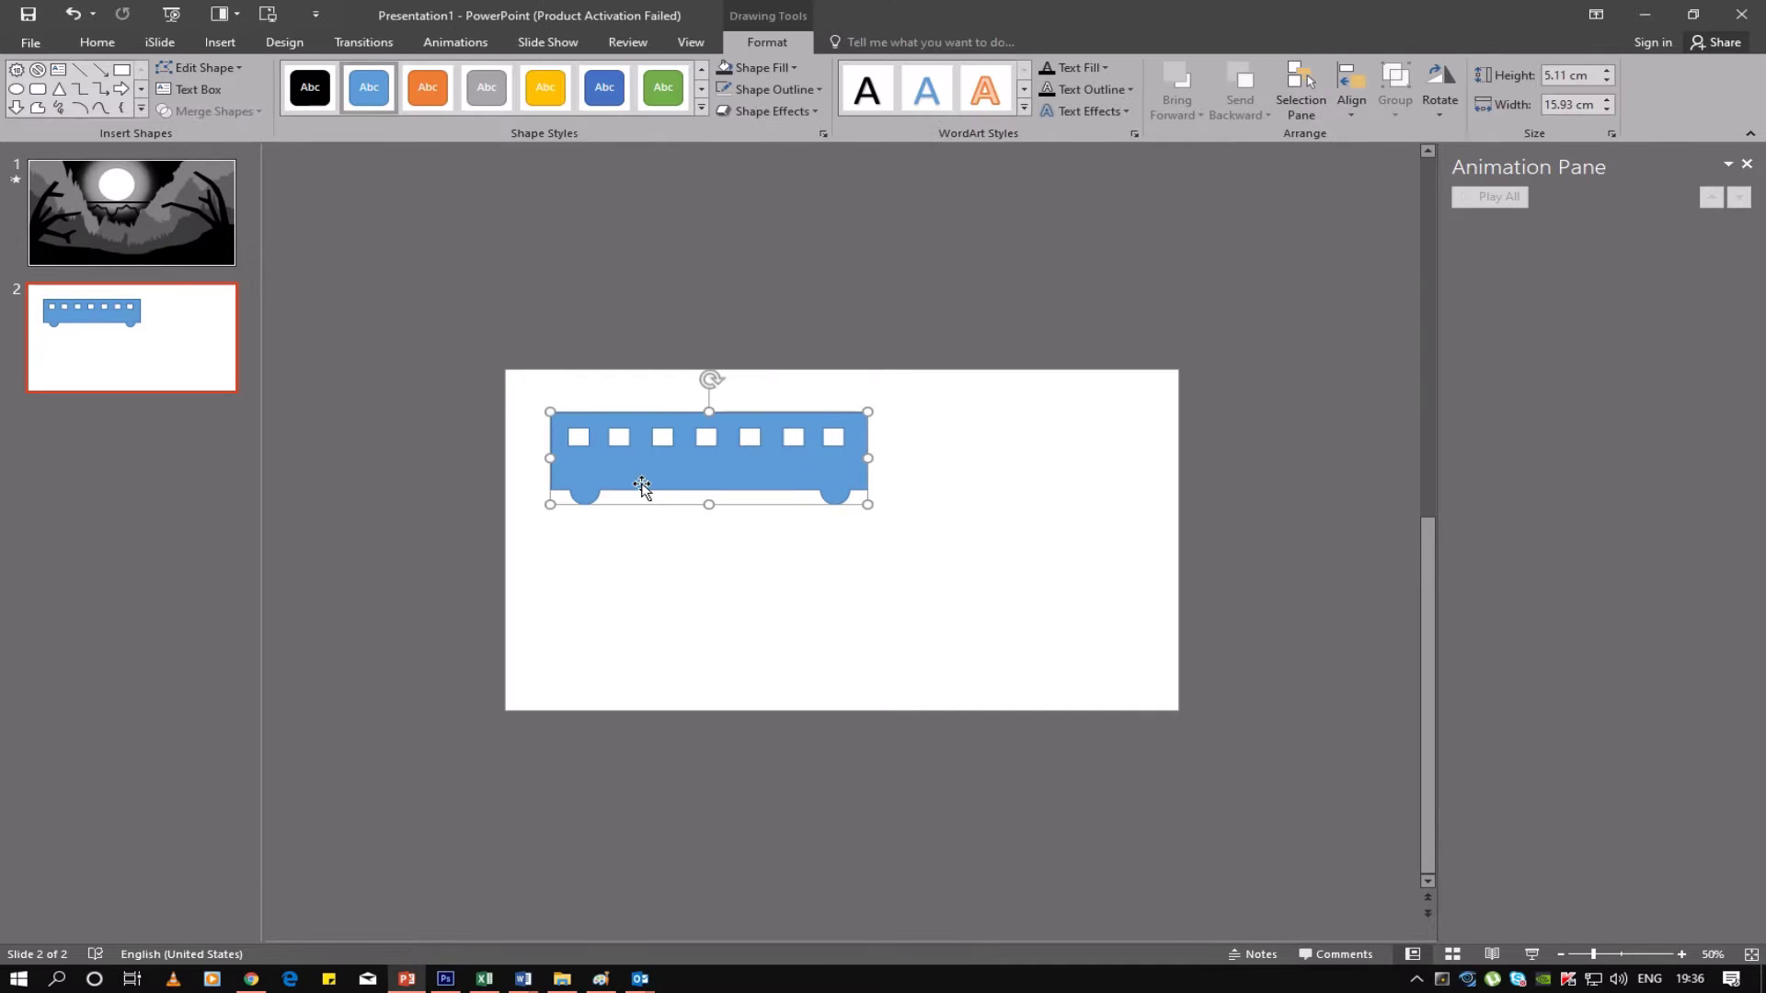
Fill the train black with no outline and move it to the top-left
{"action": "left_click", "coordinate": [761, 67]}
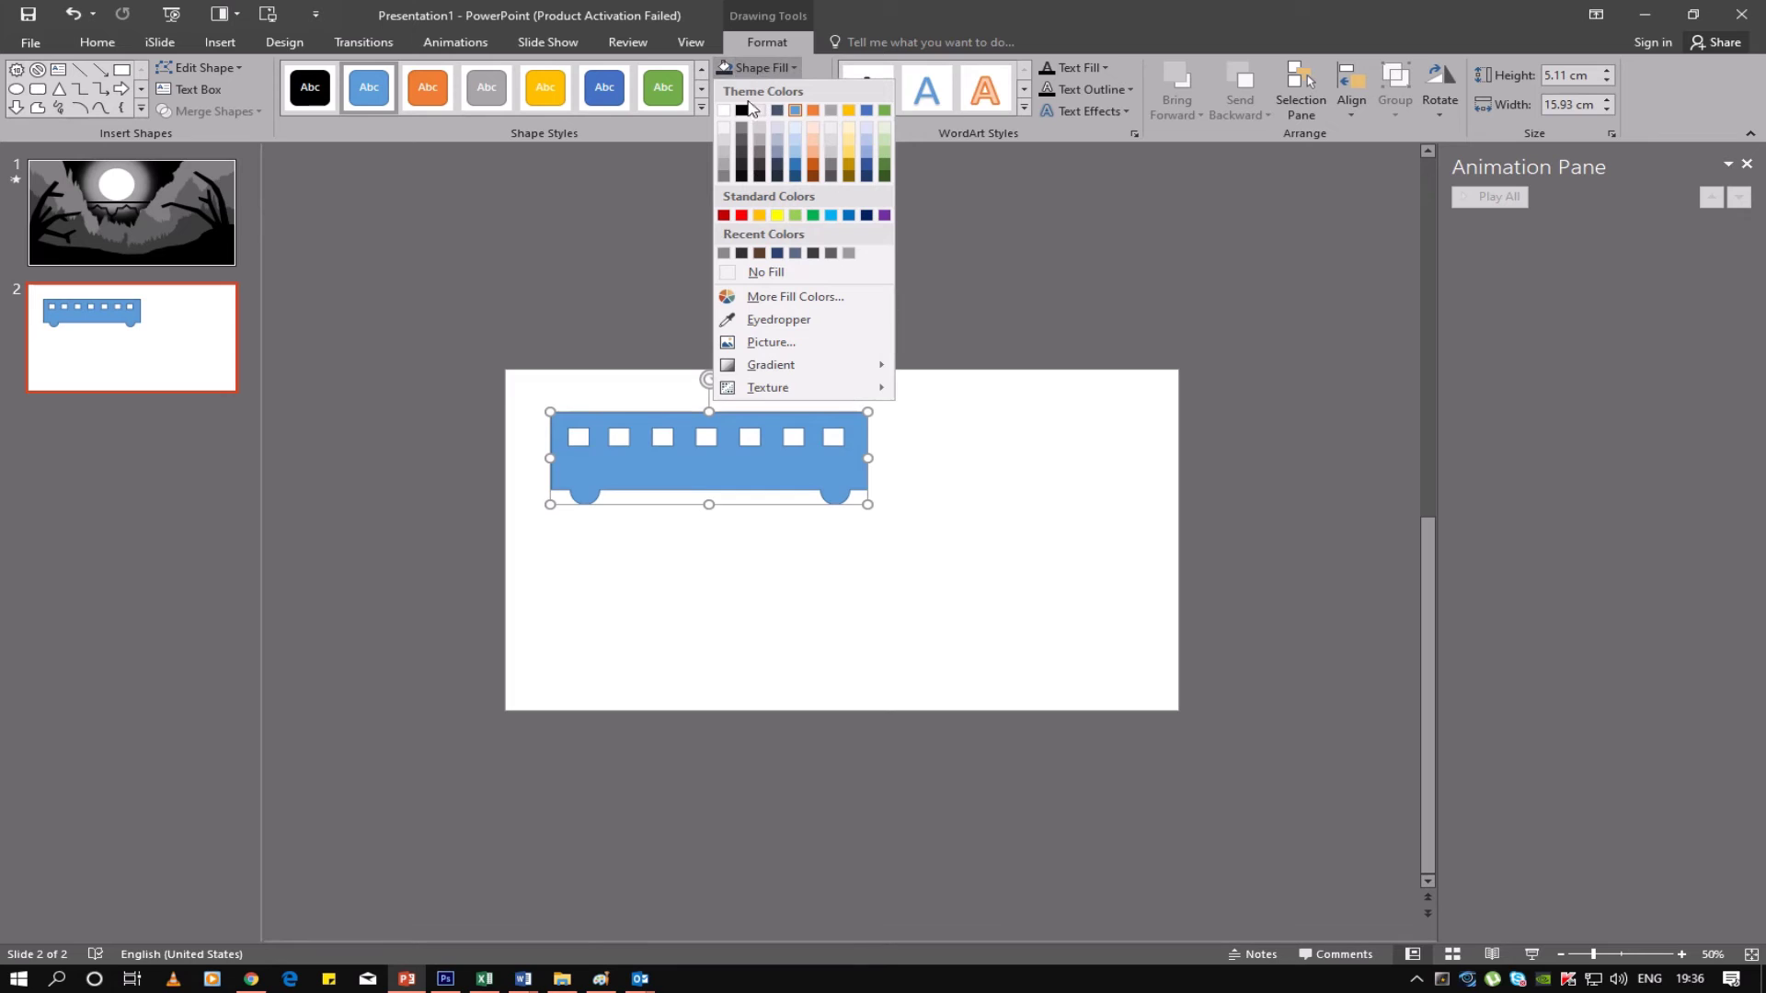
{"action": "left_click", "coordinate": [742, 110]}
{"action": "left_click", "coordinate": [763, 89]}
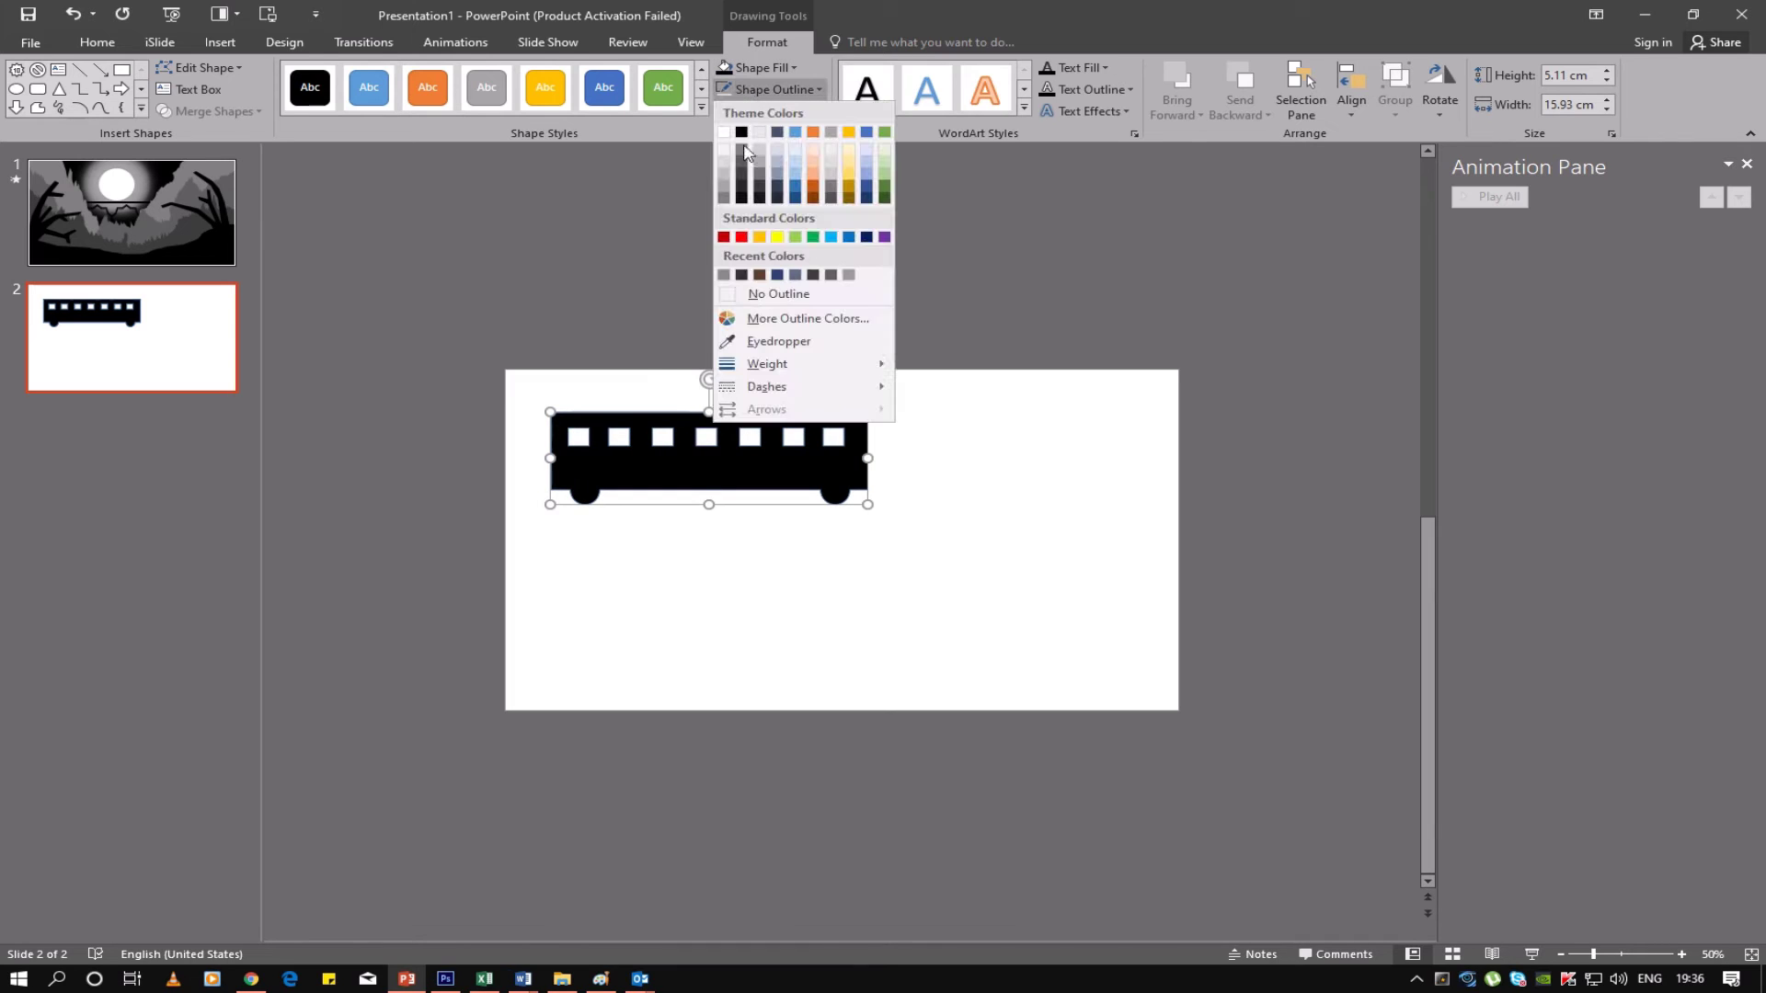
{"action": "left_click", "coordinate": [747, 296]}
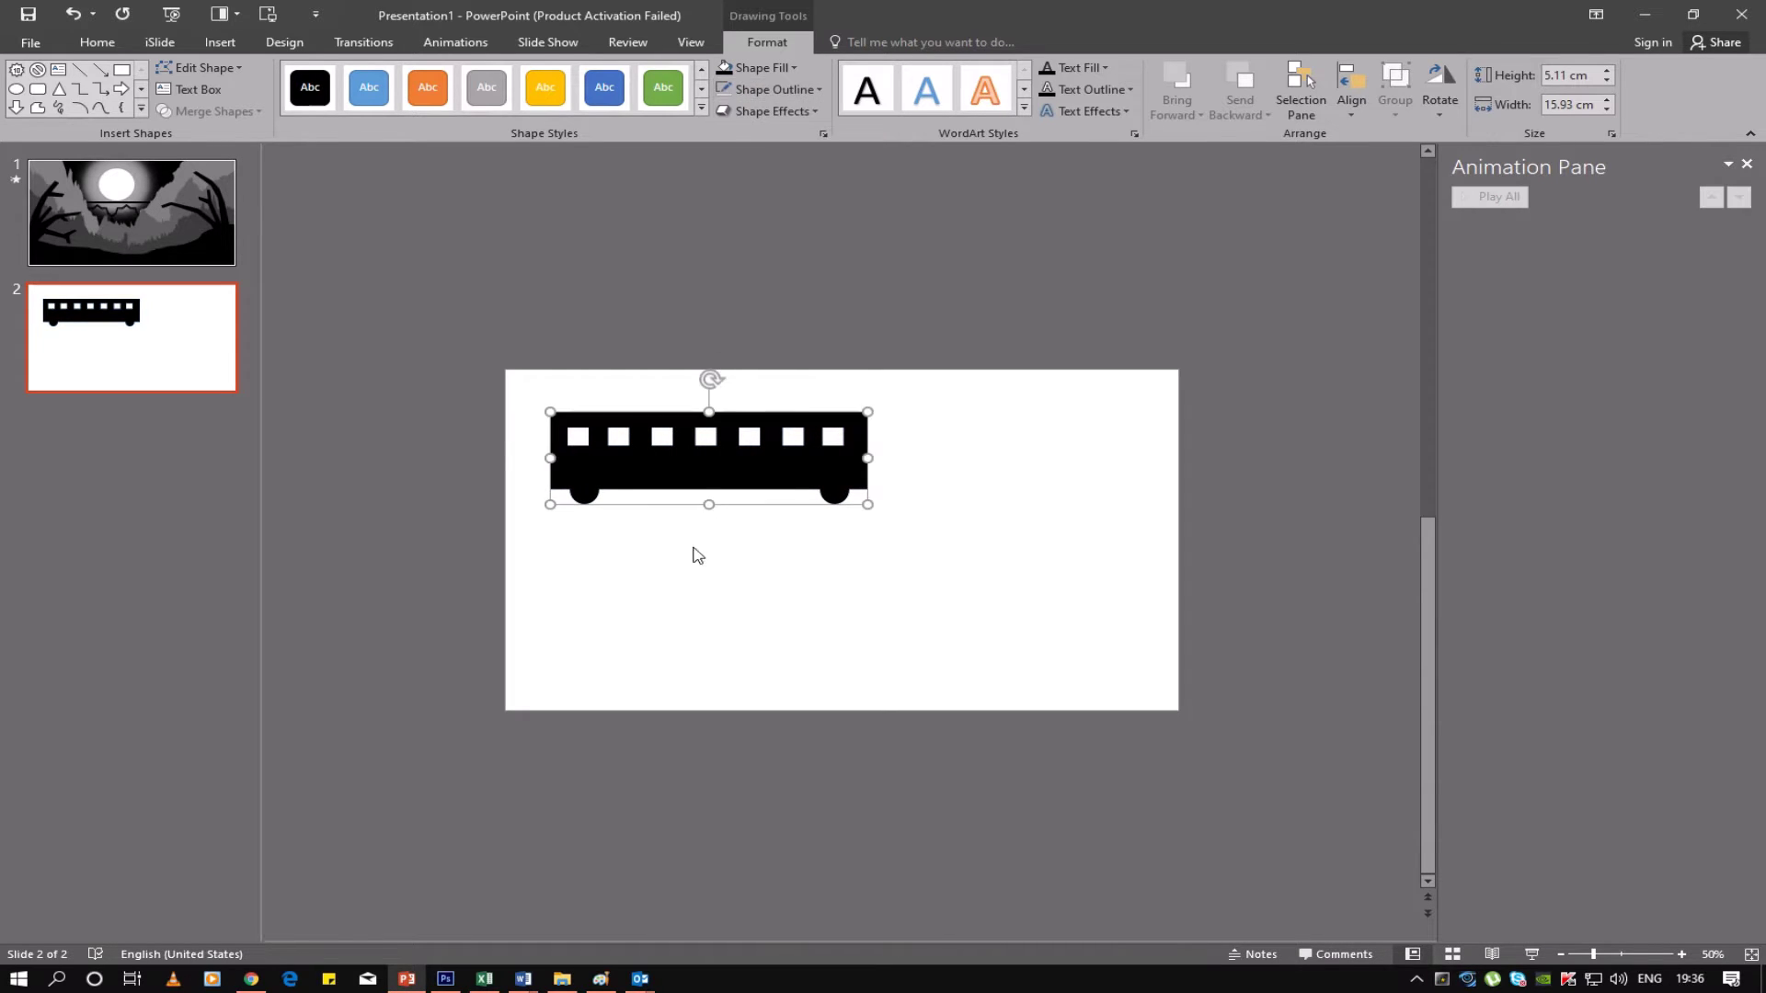
{"action": "left_click", "coordinate": [733, 586]}
{"action": "left_click_drag", "start_coordinate": [756, 479], "coordinate": [712, 460]}
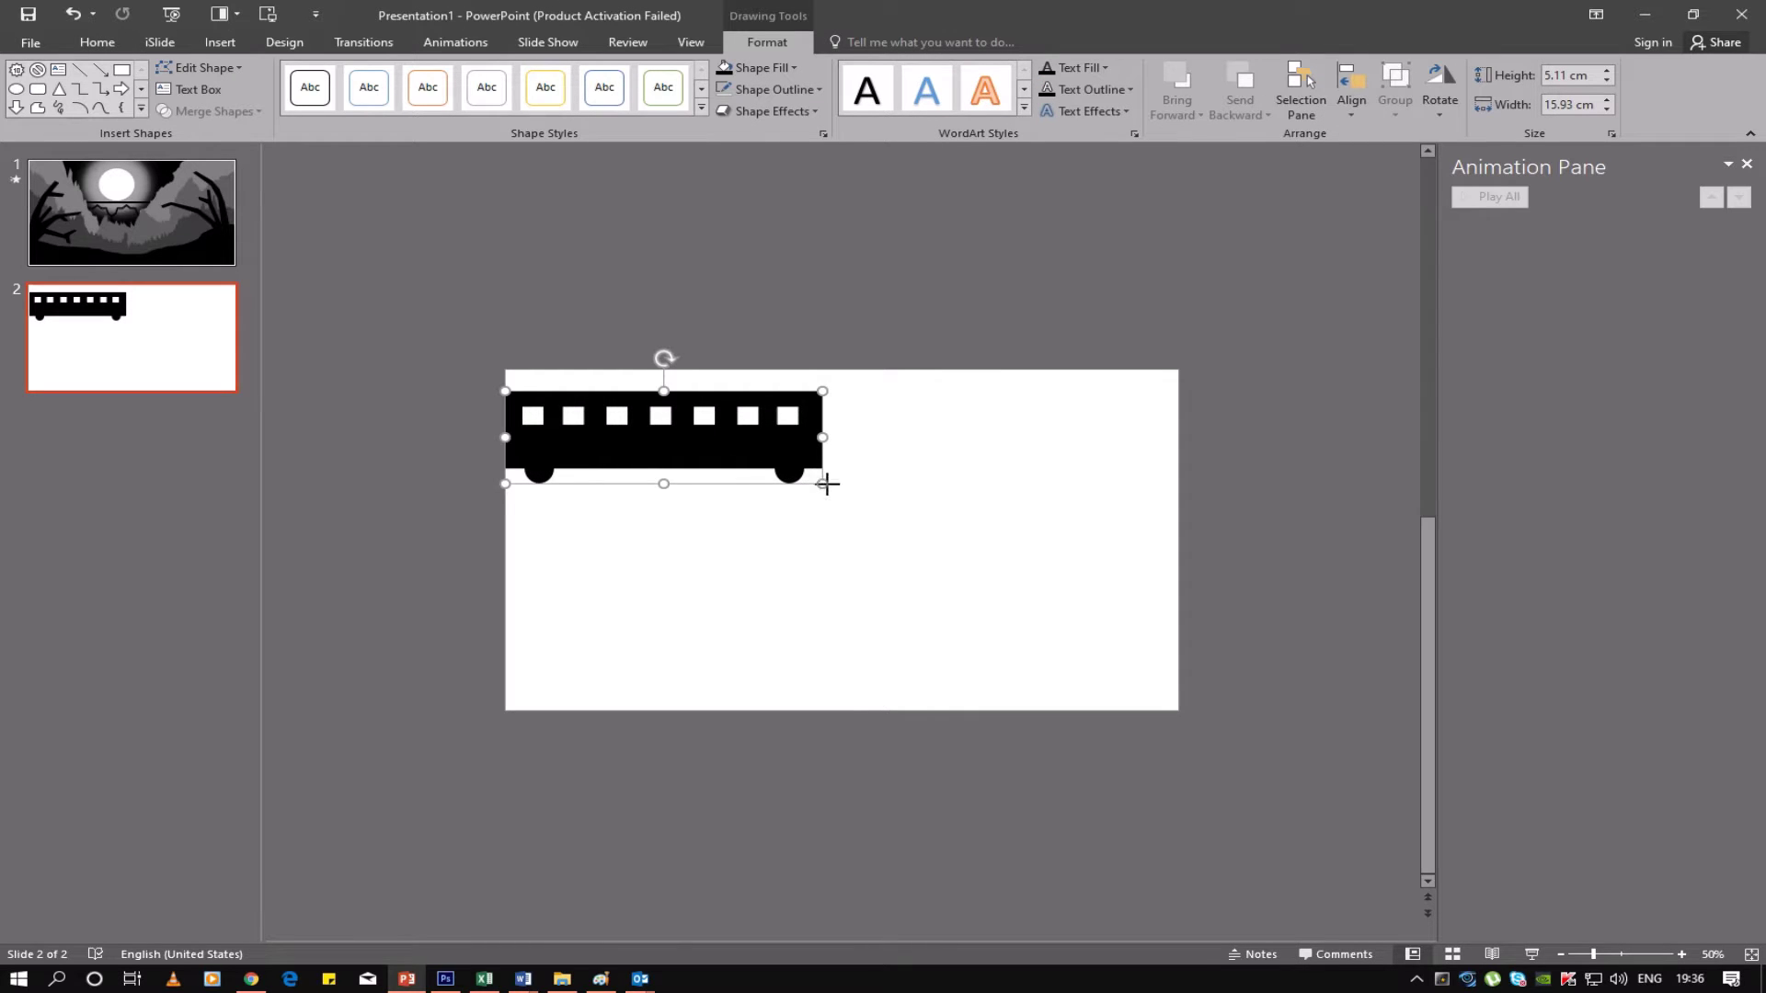
Shrink the carriage and make a row of three evenly spaced, aligned carriages
{"action": "mouse_move", "coordinate": [825, 484]}
{"action": "left_mouse_down"}
{"action": "mouse_move", "coordinate": [707, 445]}
{"action": "mouse_move", "coordinate": [819, 426]}
{"action": "left_mouse_up"}
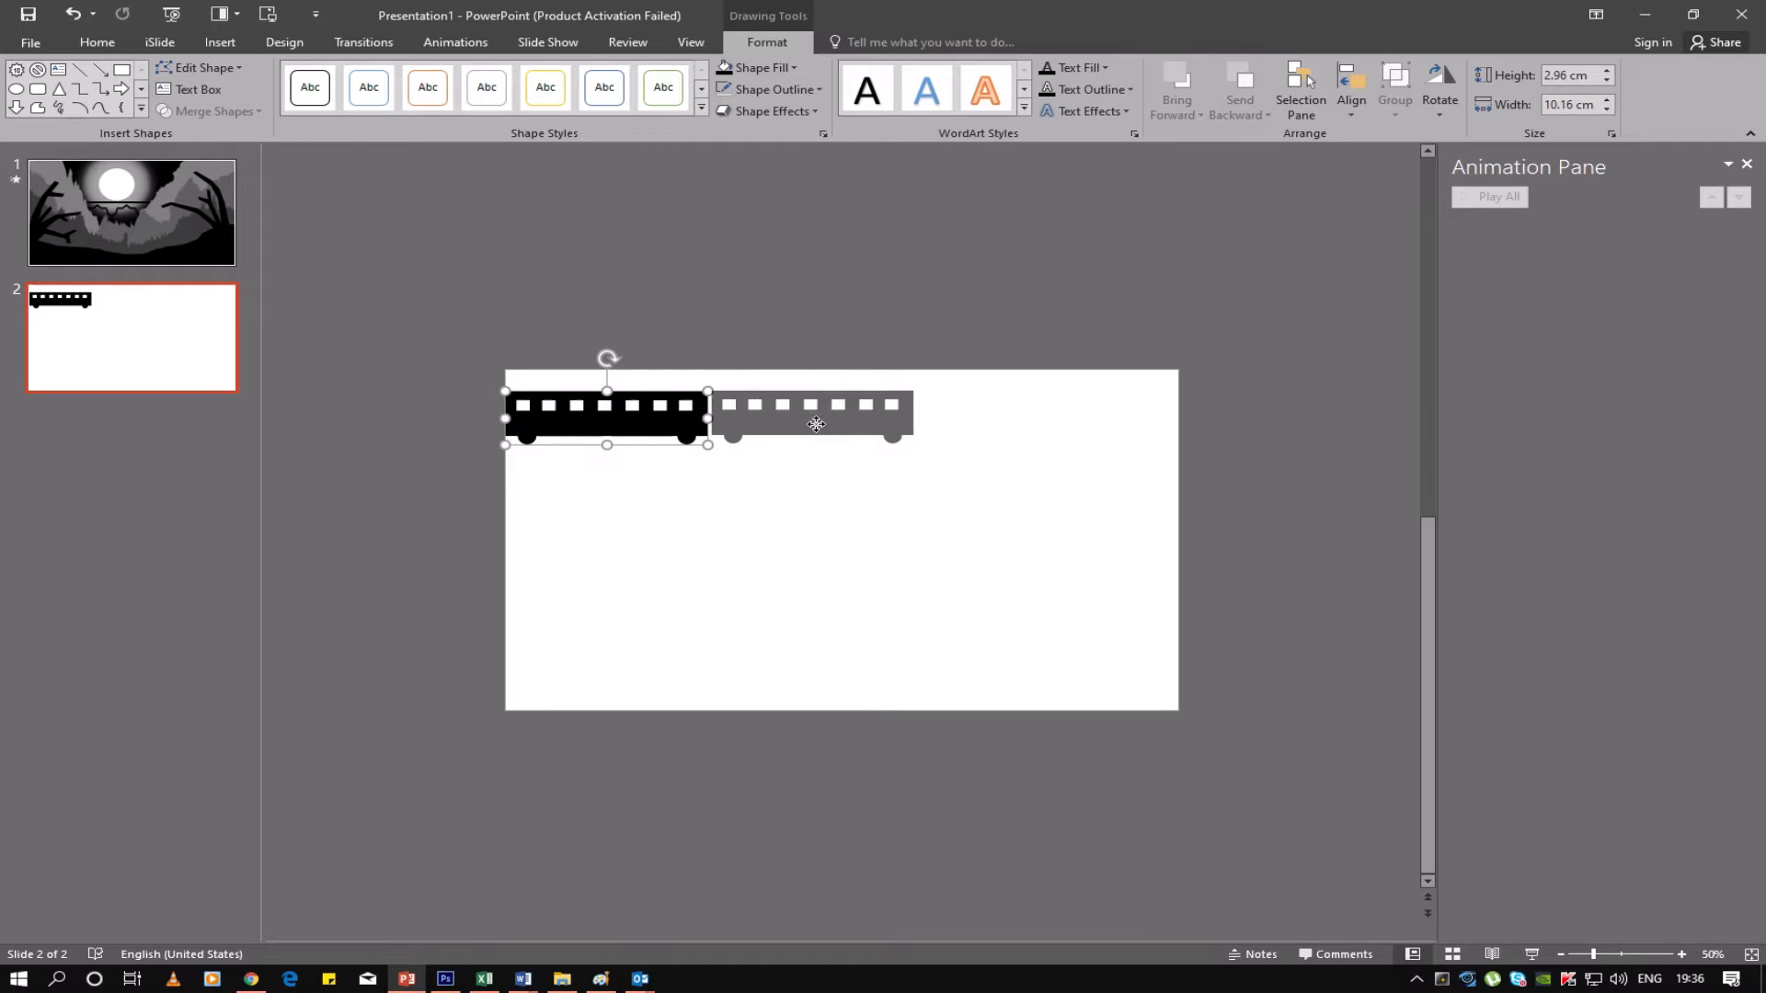
{"action": "left_click_drag", "start_coordinate": [819, 425], "coordinate": [1049, 448]}
{"action": "left_click", "coordinate": [857, 457]}
{"action": "left_click", "coordinate": [1137, 485]}
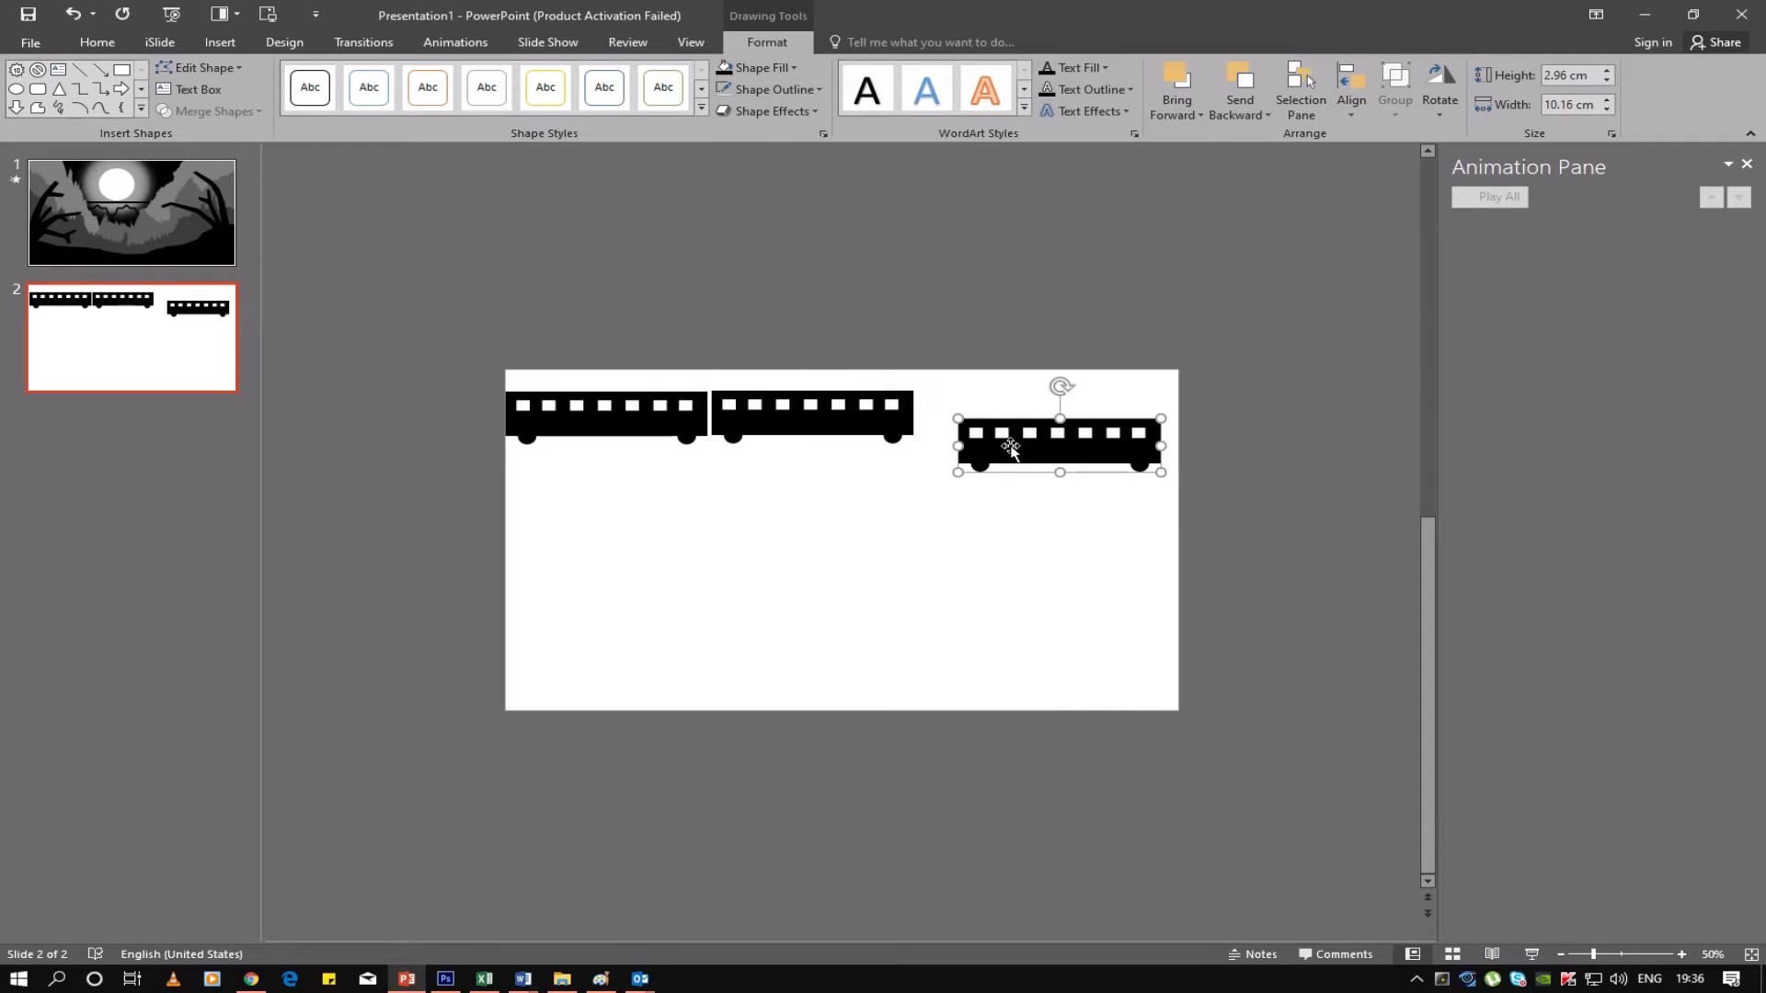
{"action": "left_click_drag", "start_coordinate": [767, 425], "coordinate": [778, 424]}
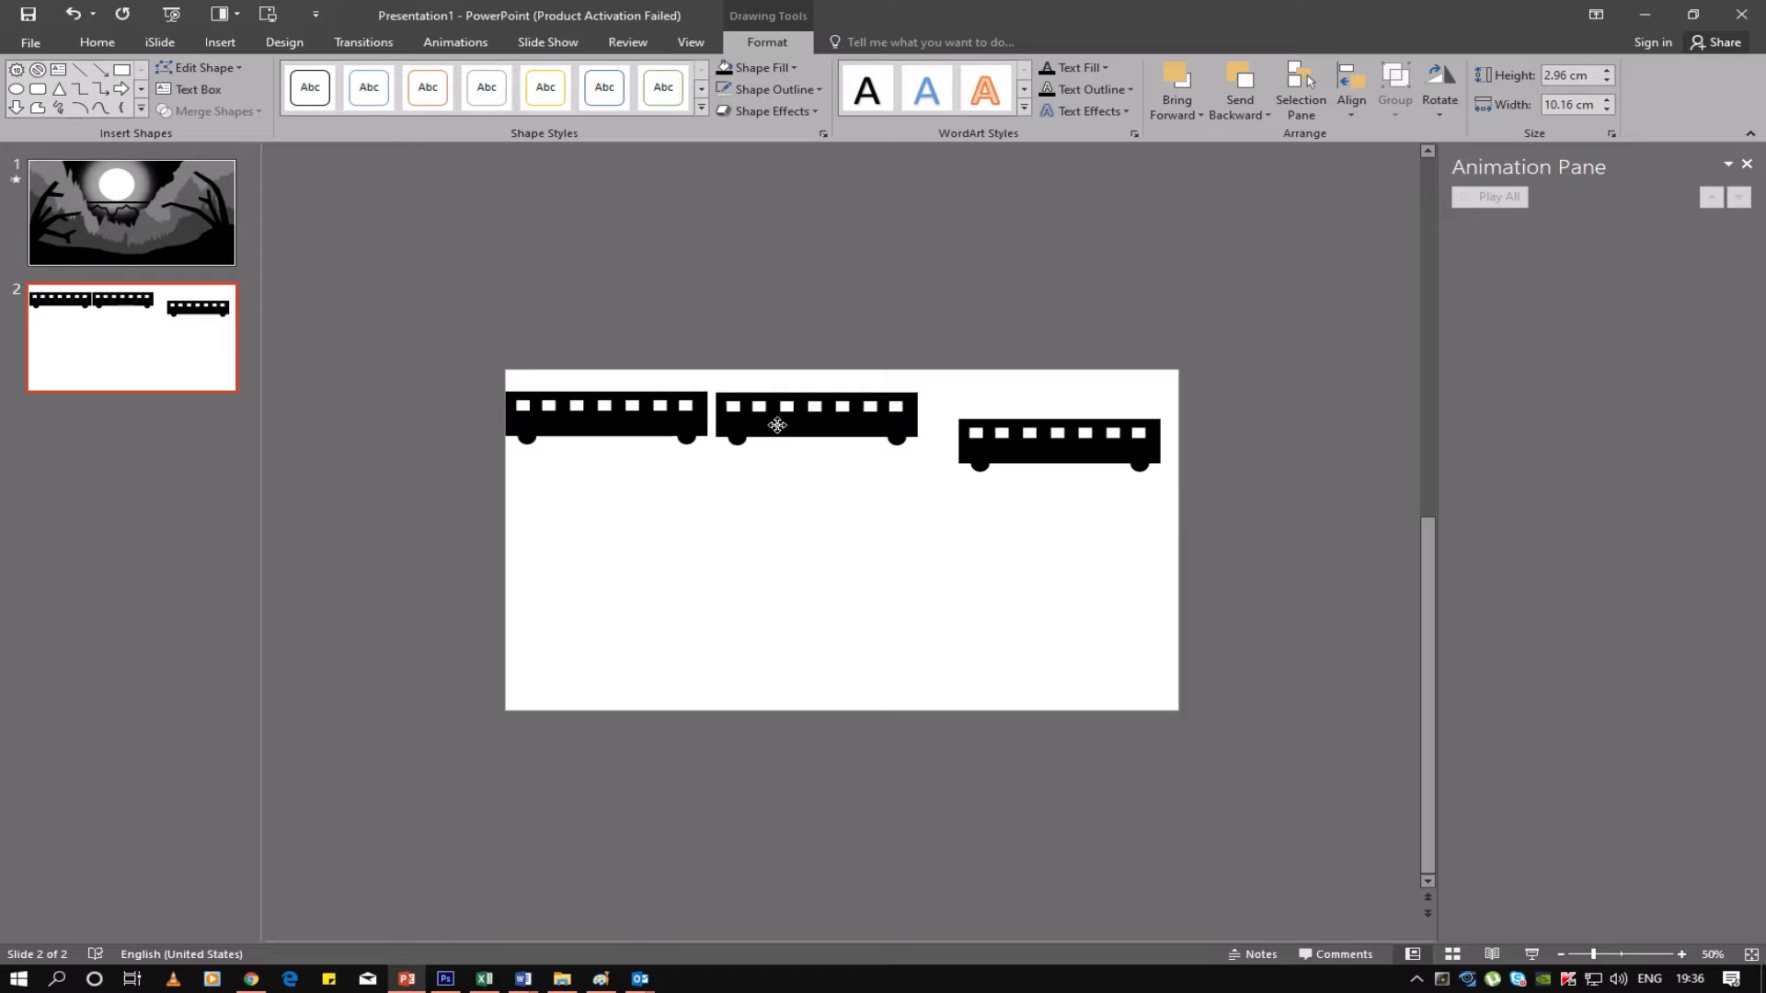
{"action": "left_click_drag", "start_coordinate": [778, 423], "coordinate": [777, 421]}
{"action": "left_click", "coordinate": [906, 465]}
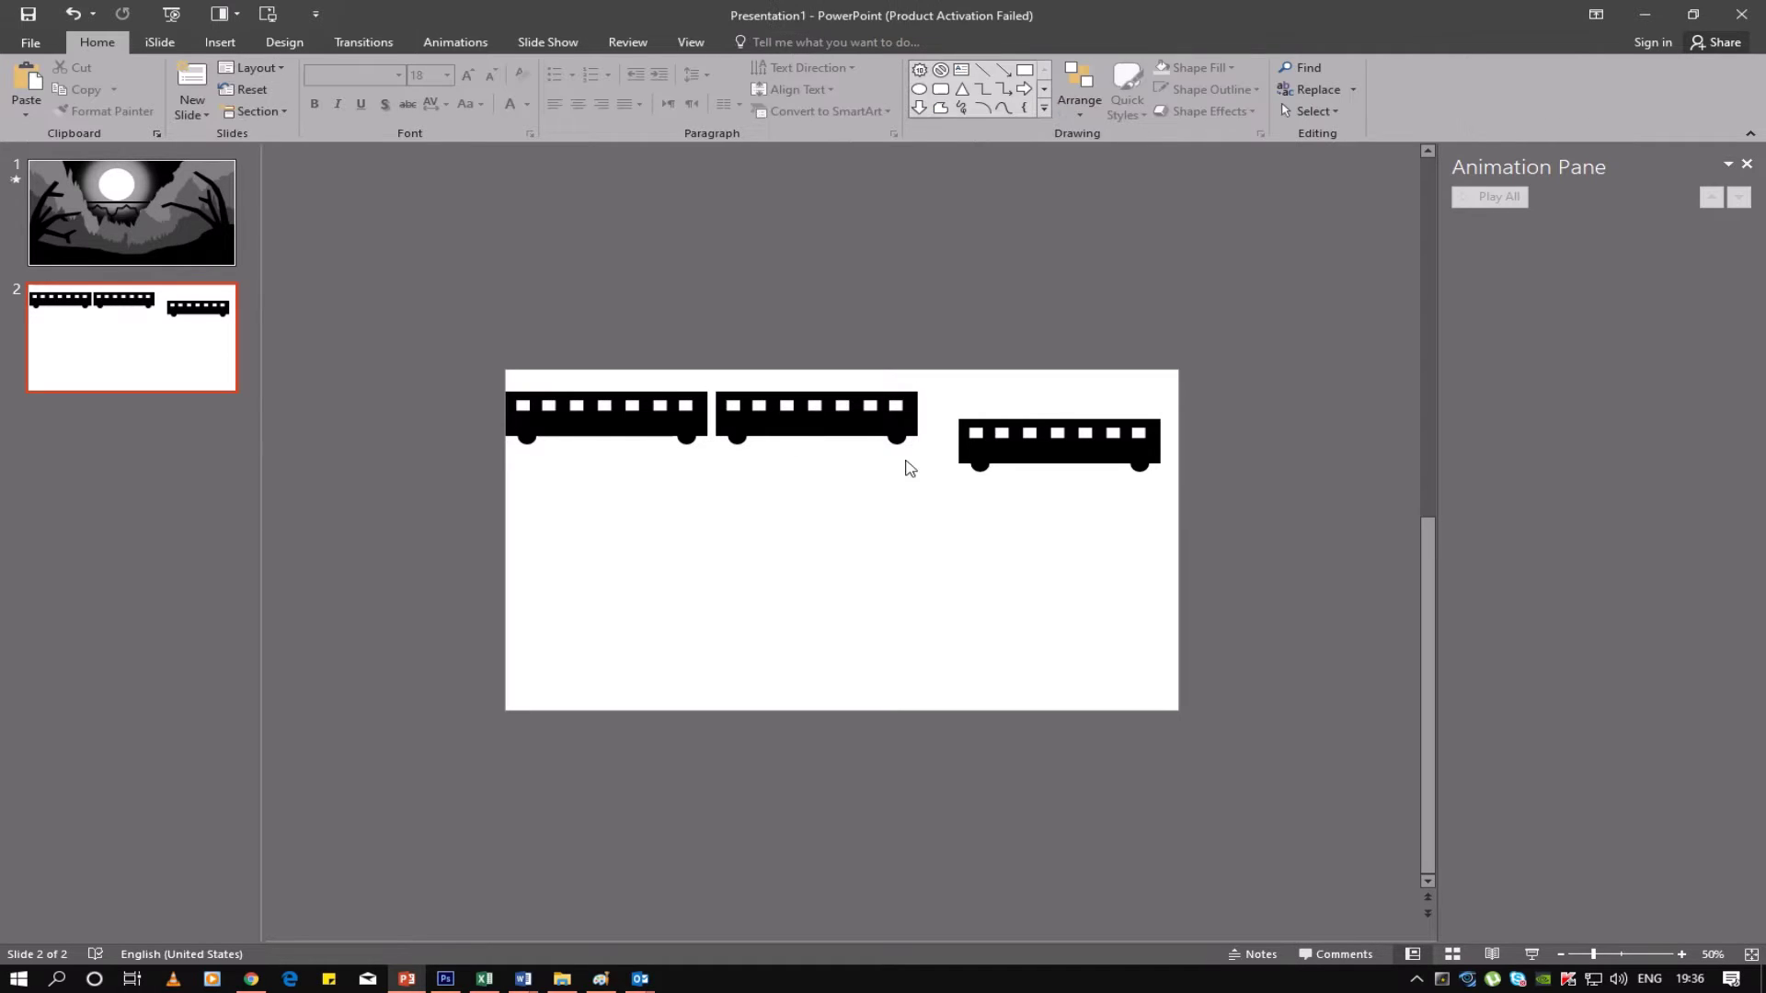
{"action": "left_click", "coordinate": [983, 457]}
{"action": "left_click_drag", "start_coordinate": [983, 457], "coordinate": [954, 431]}
{"action": "left_click", "coordinate": [935, 521]}
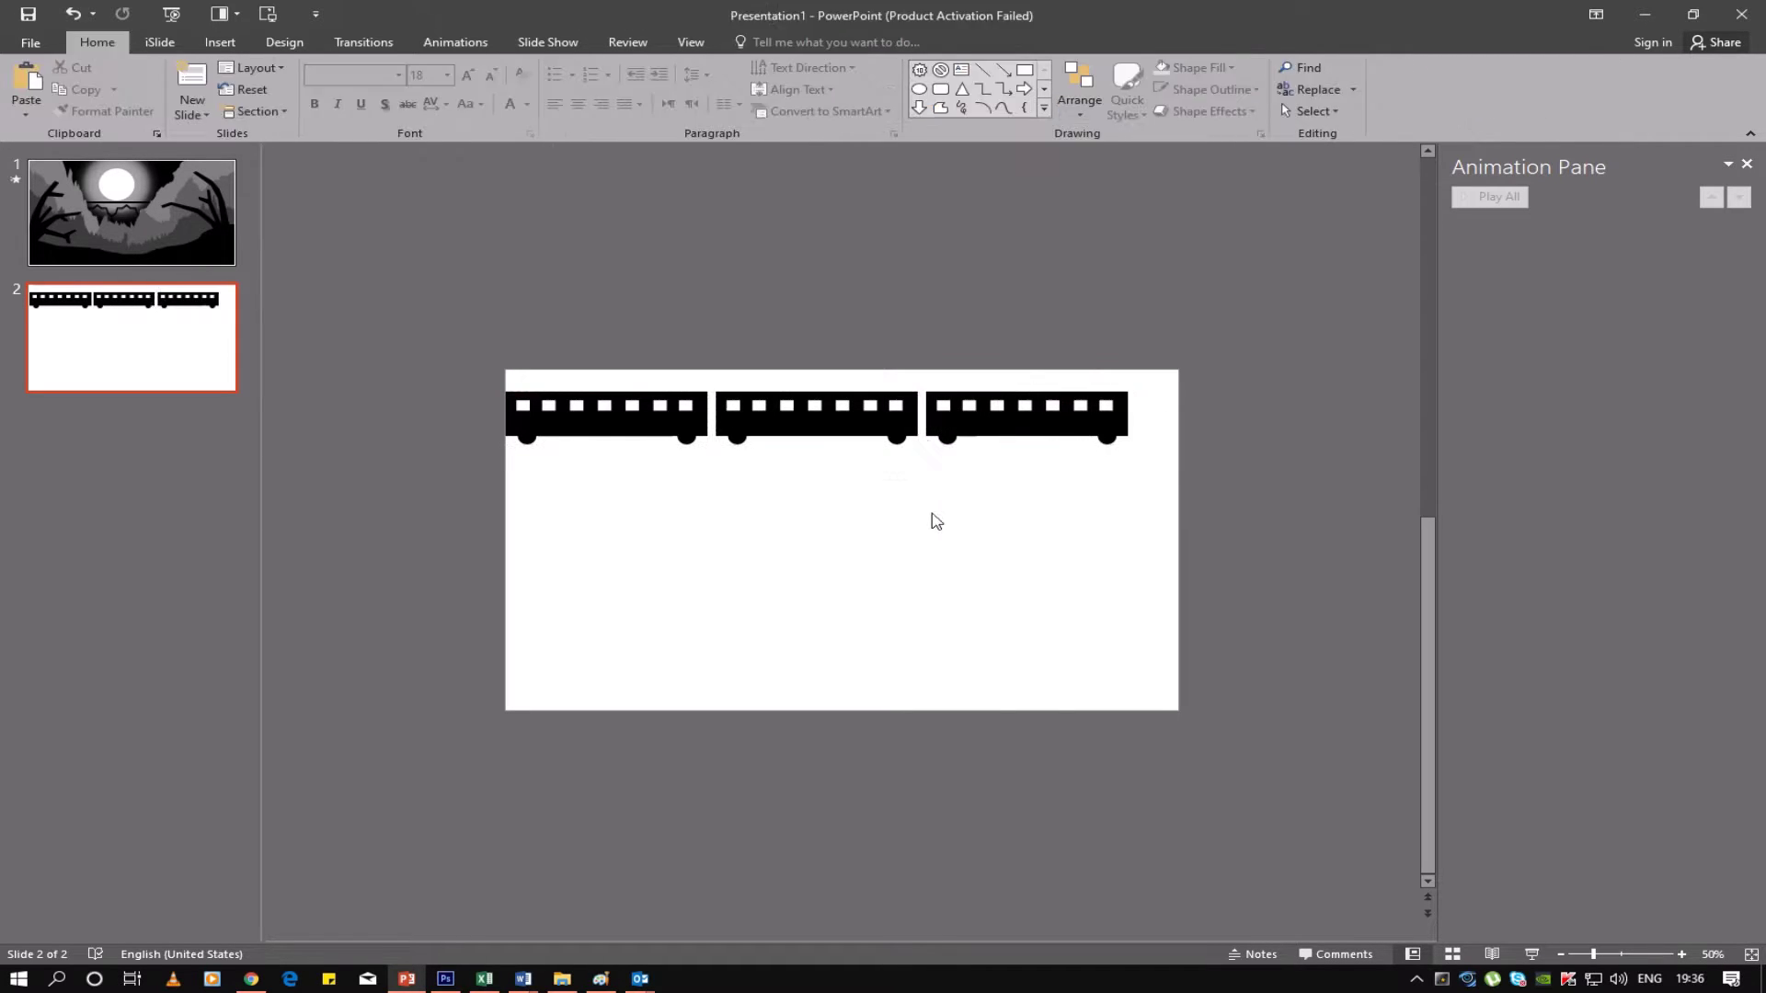
Copy the row of three carriages down to form a second row
{"action": "left_click_drag", "start_coordinate": [448, 393], "coordinate": [1322, 543]}
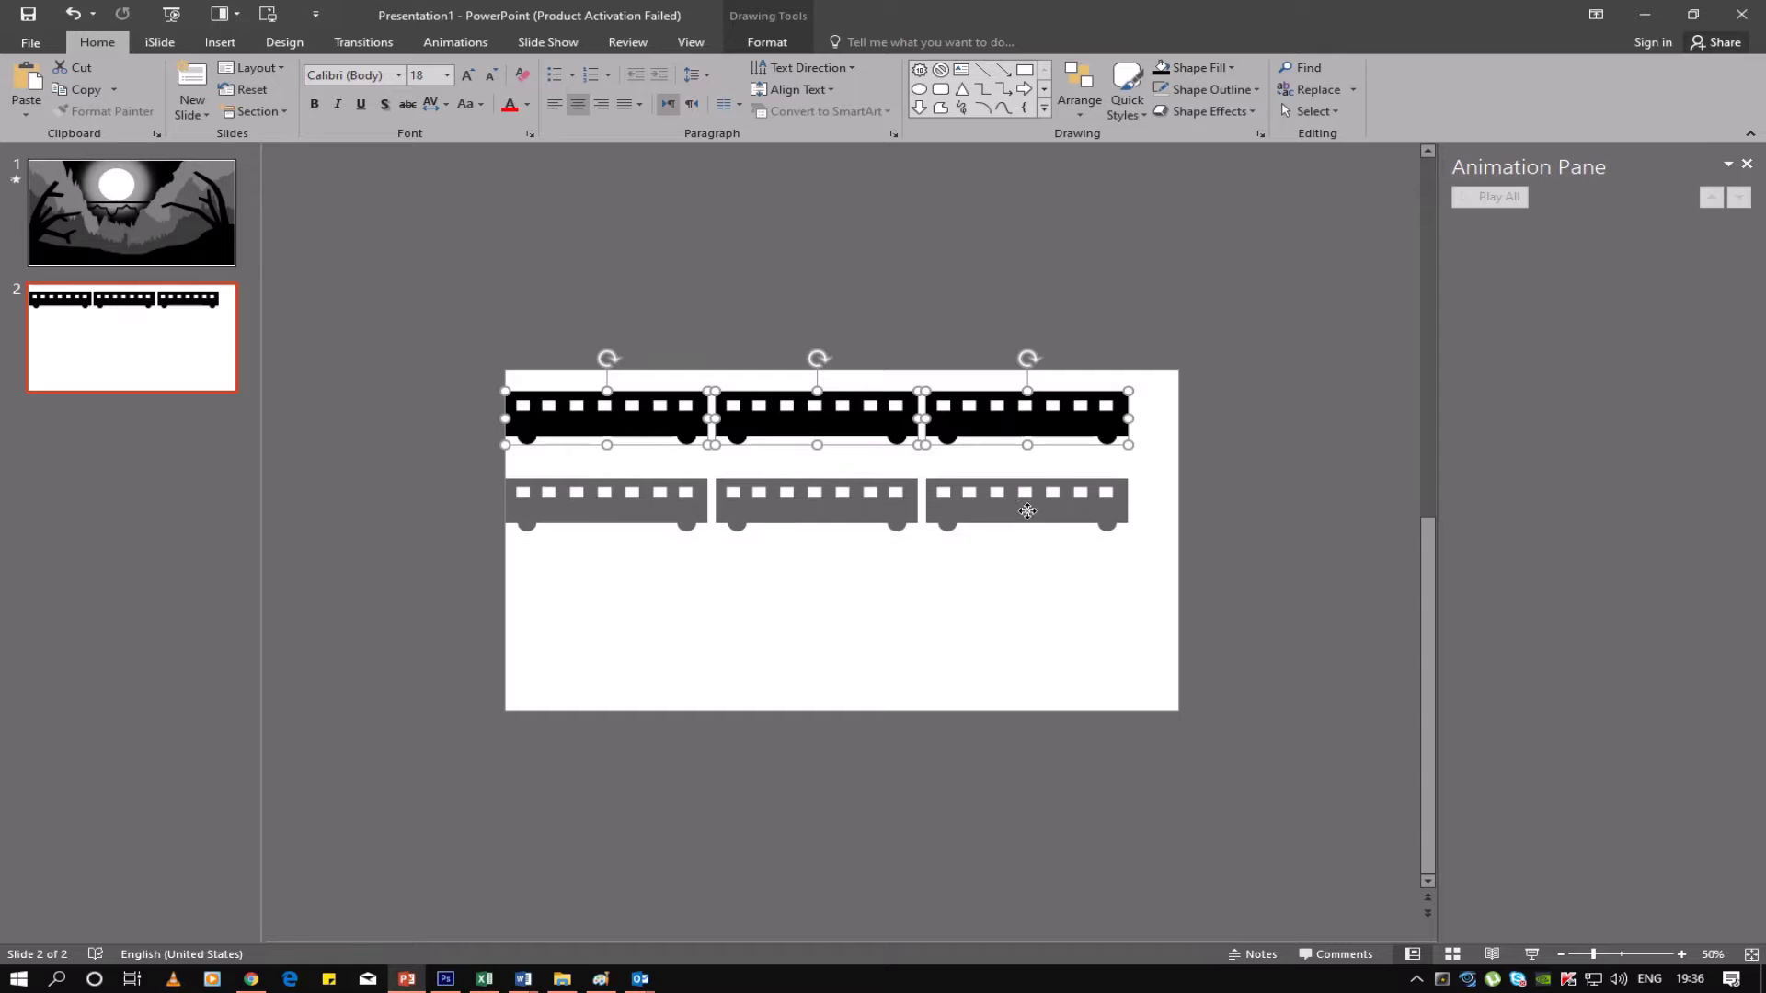
{"action": "left_click_drag", "start_coordinate": [1024, 421], "coordinate": [1026, 511]}
{"action": "left_click", "coordinate": [1071, 546]}
{"action": "left_click", "coordinate": [906, 643]}
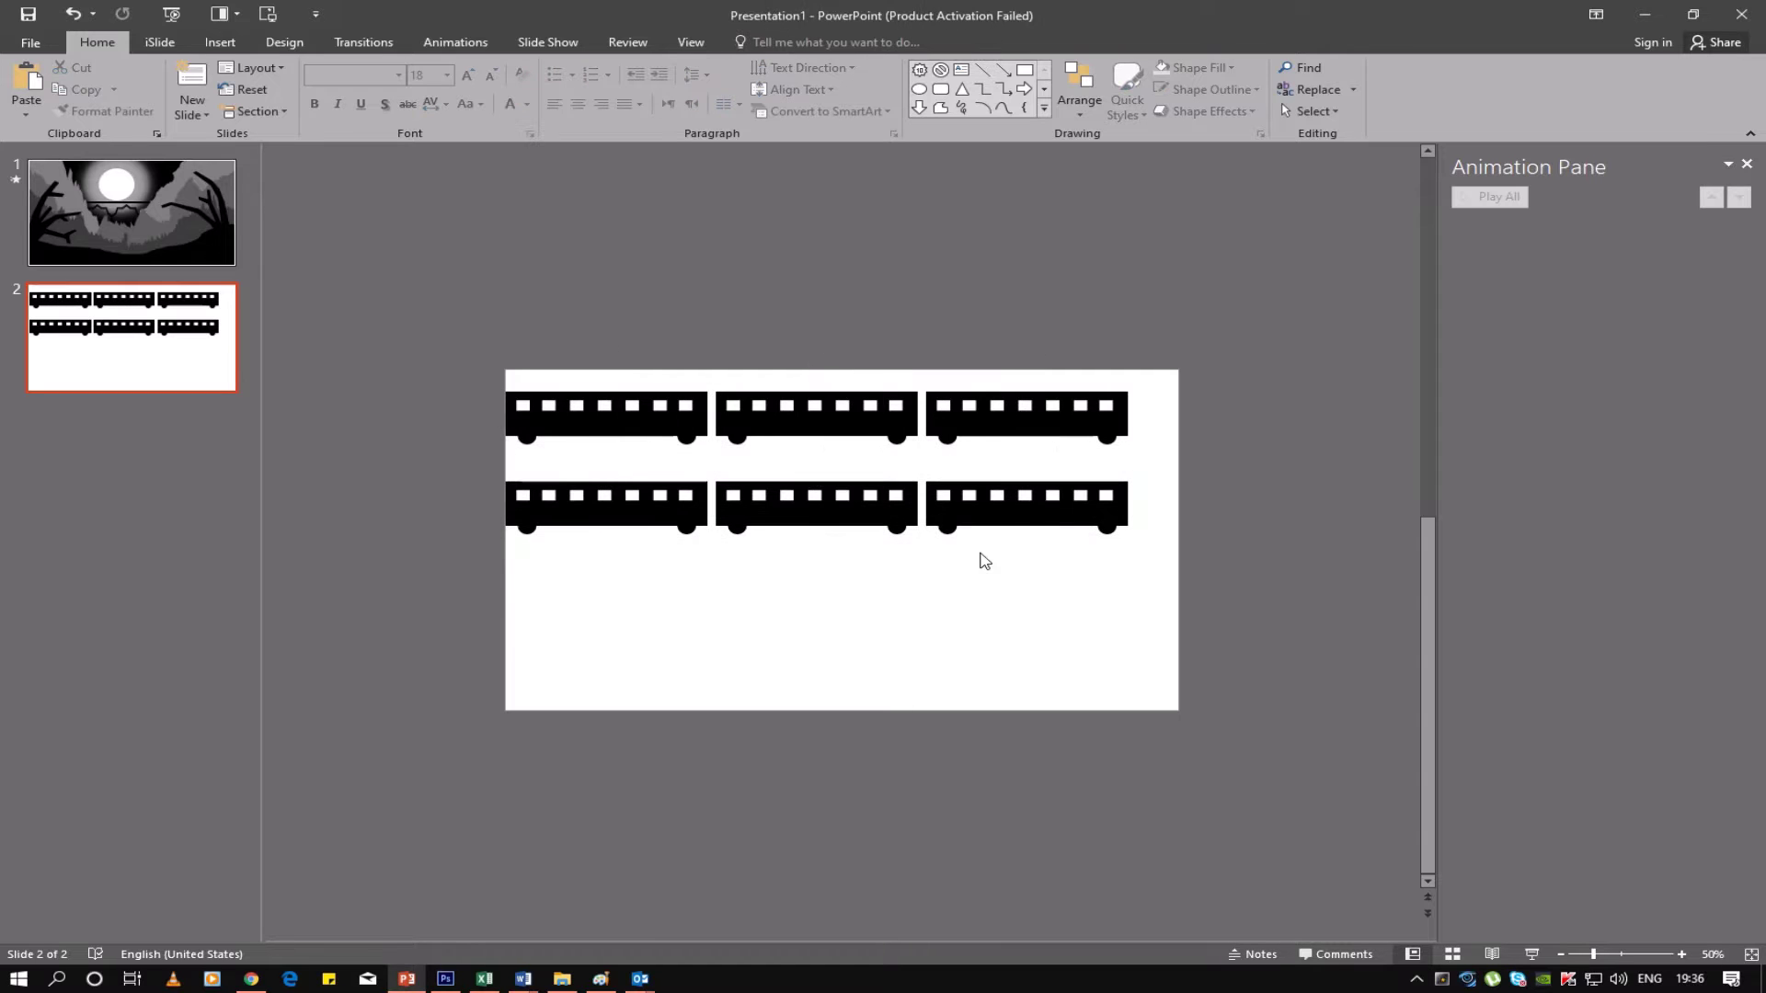
{"action": "left_click", "coordinate": [1004, 518]}
Copy a carriage near the slide bottom and enlarge it
{"action": "left_click_drag", "start_coordinate": [1005, 518], "coordinate": [773, 652]}
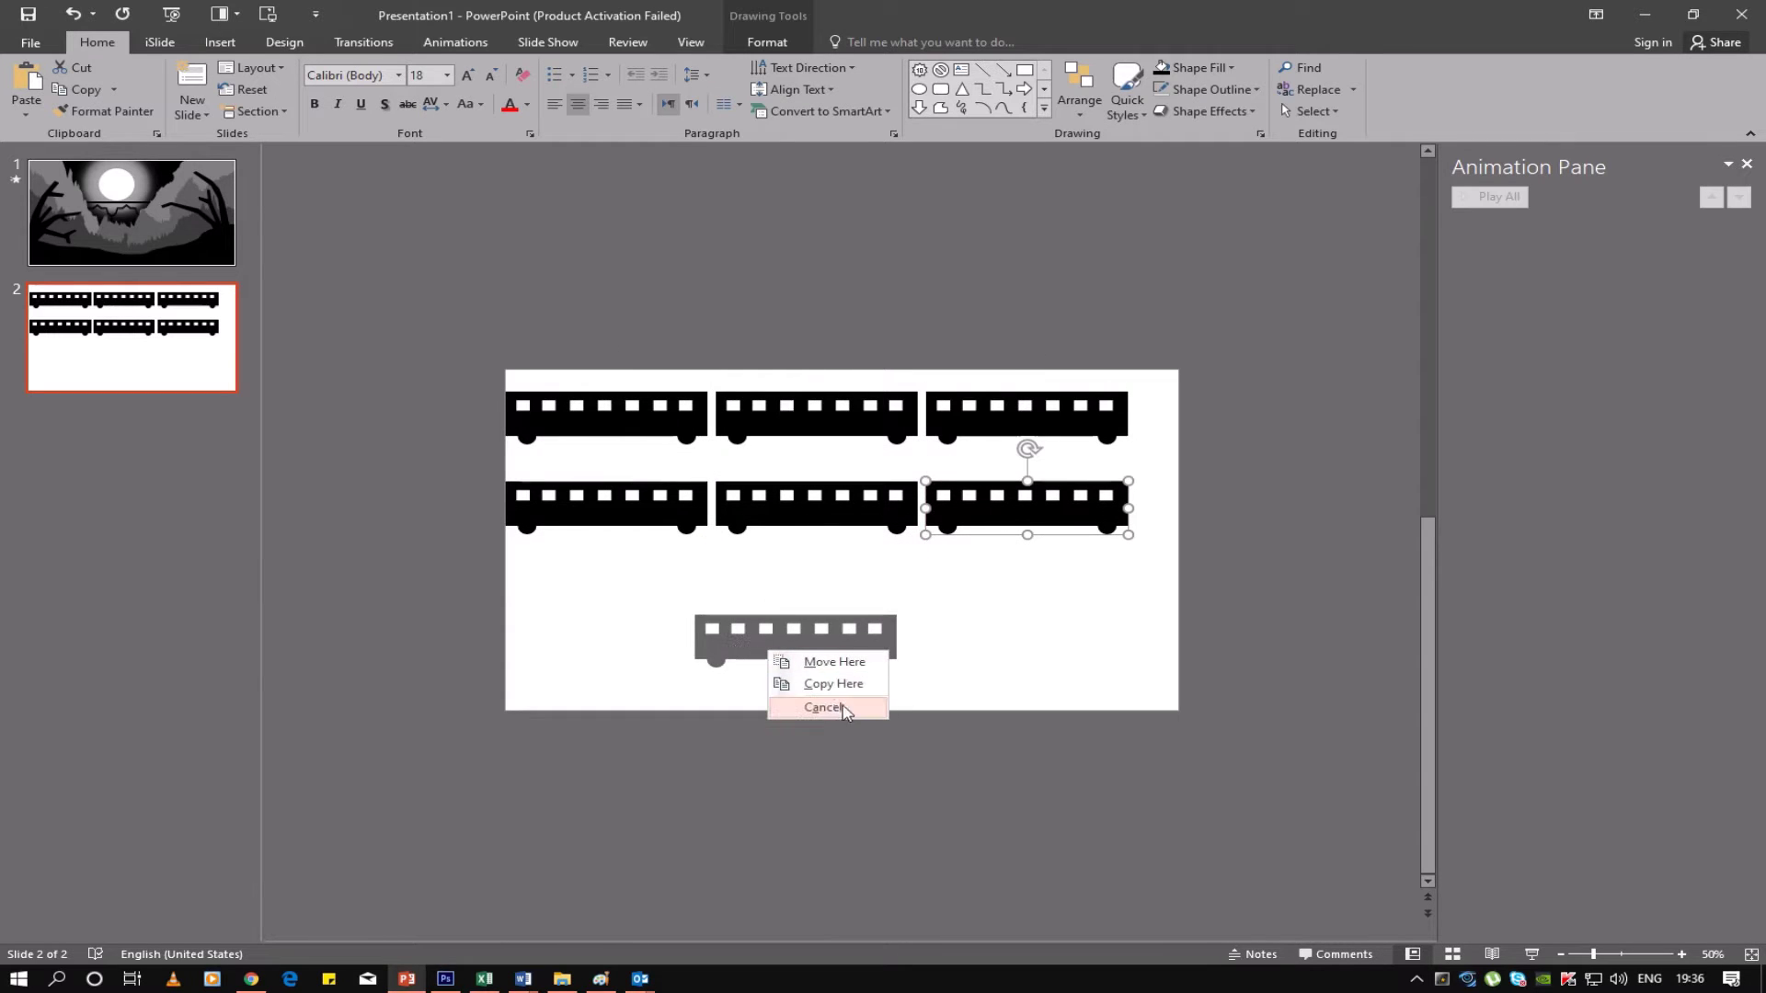
{"action": "left_click", "coordinate": [840, 685]}
{"action": "mouse_move", "coordinate": [894, 668]}
{"action": "left_mouse_down"}
{"action": "mouse_move", "coordinate": [1034, 725]}
{"action": "mouse_move", "coordinate": [1058, 668]}
{"action": "left_mouse_up"}
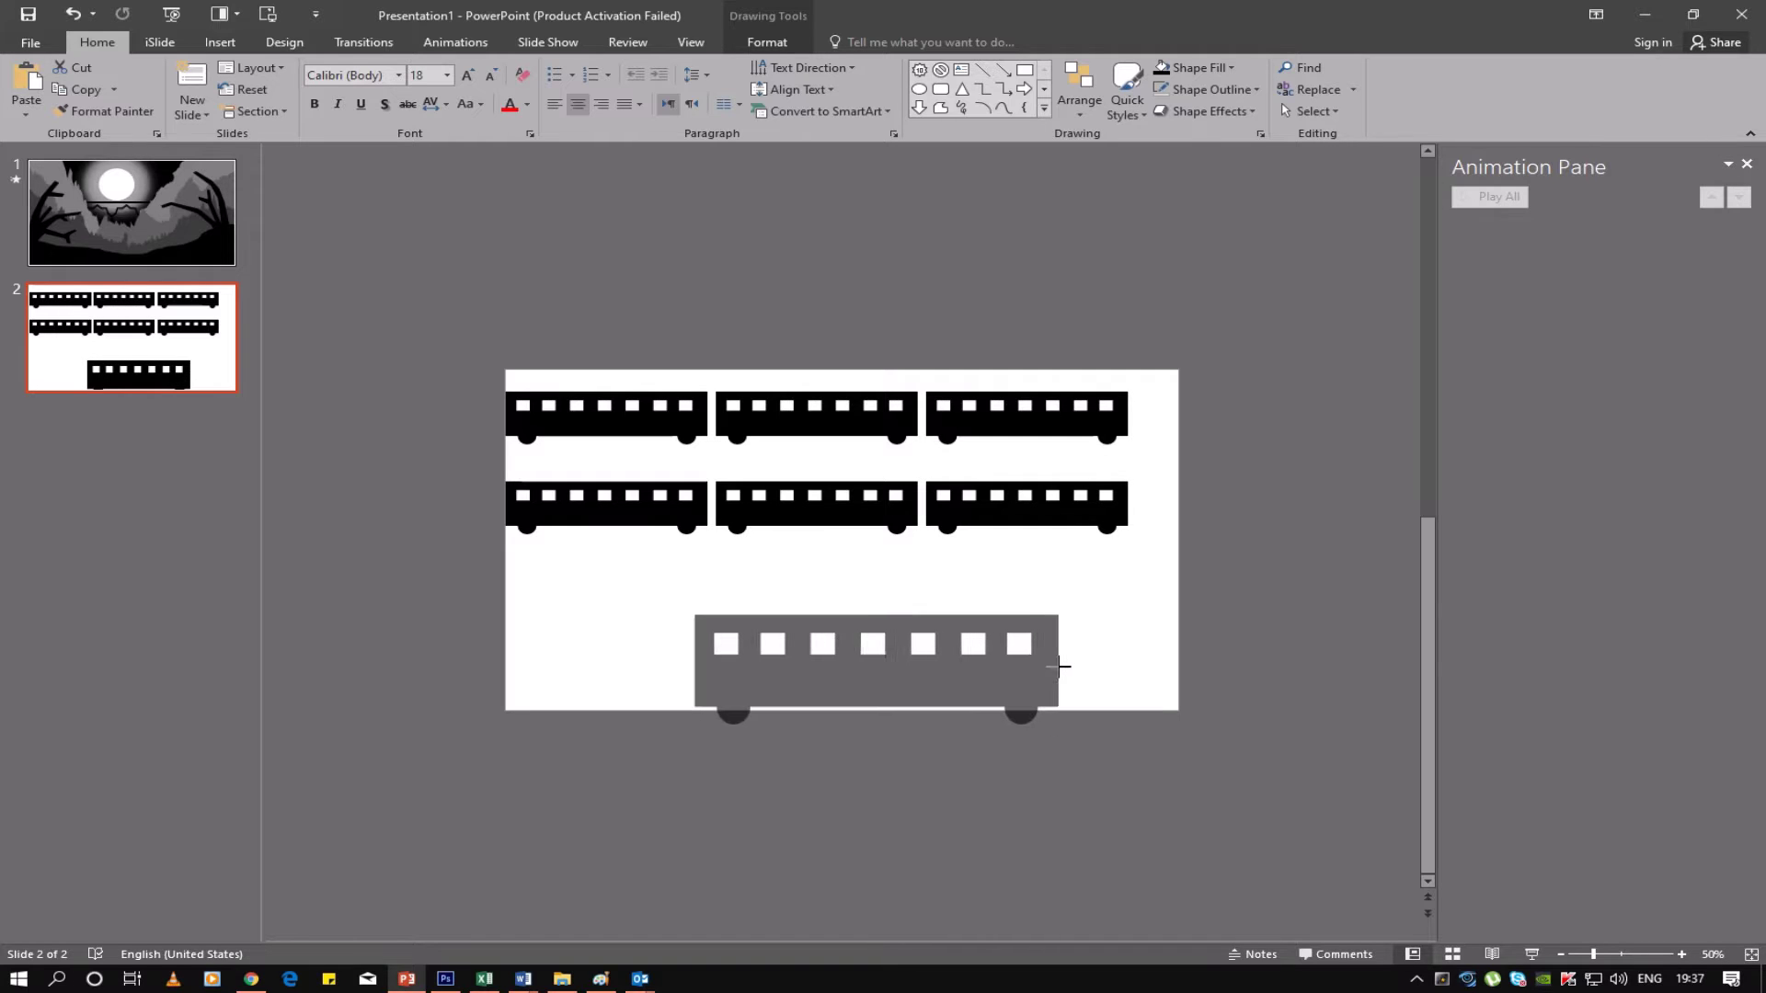
Draw a rectangle over the large carriage's upper-right windows and select both shapes
{"action": "left_click", "coordinate": [1024, 70]}
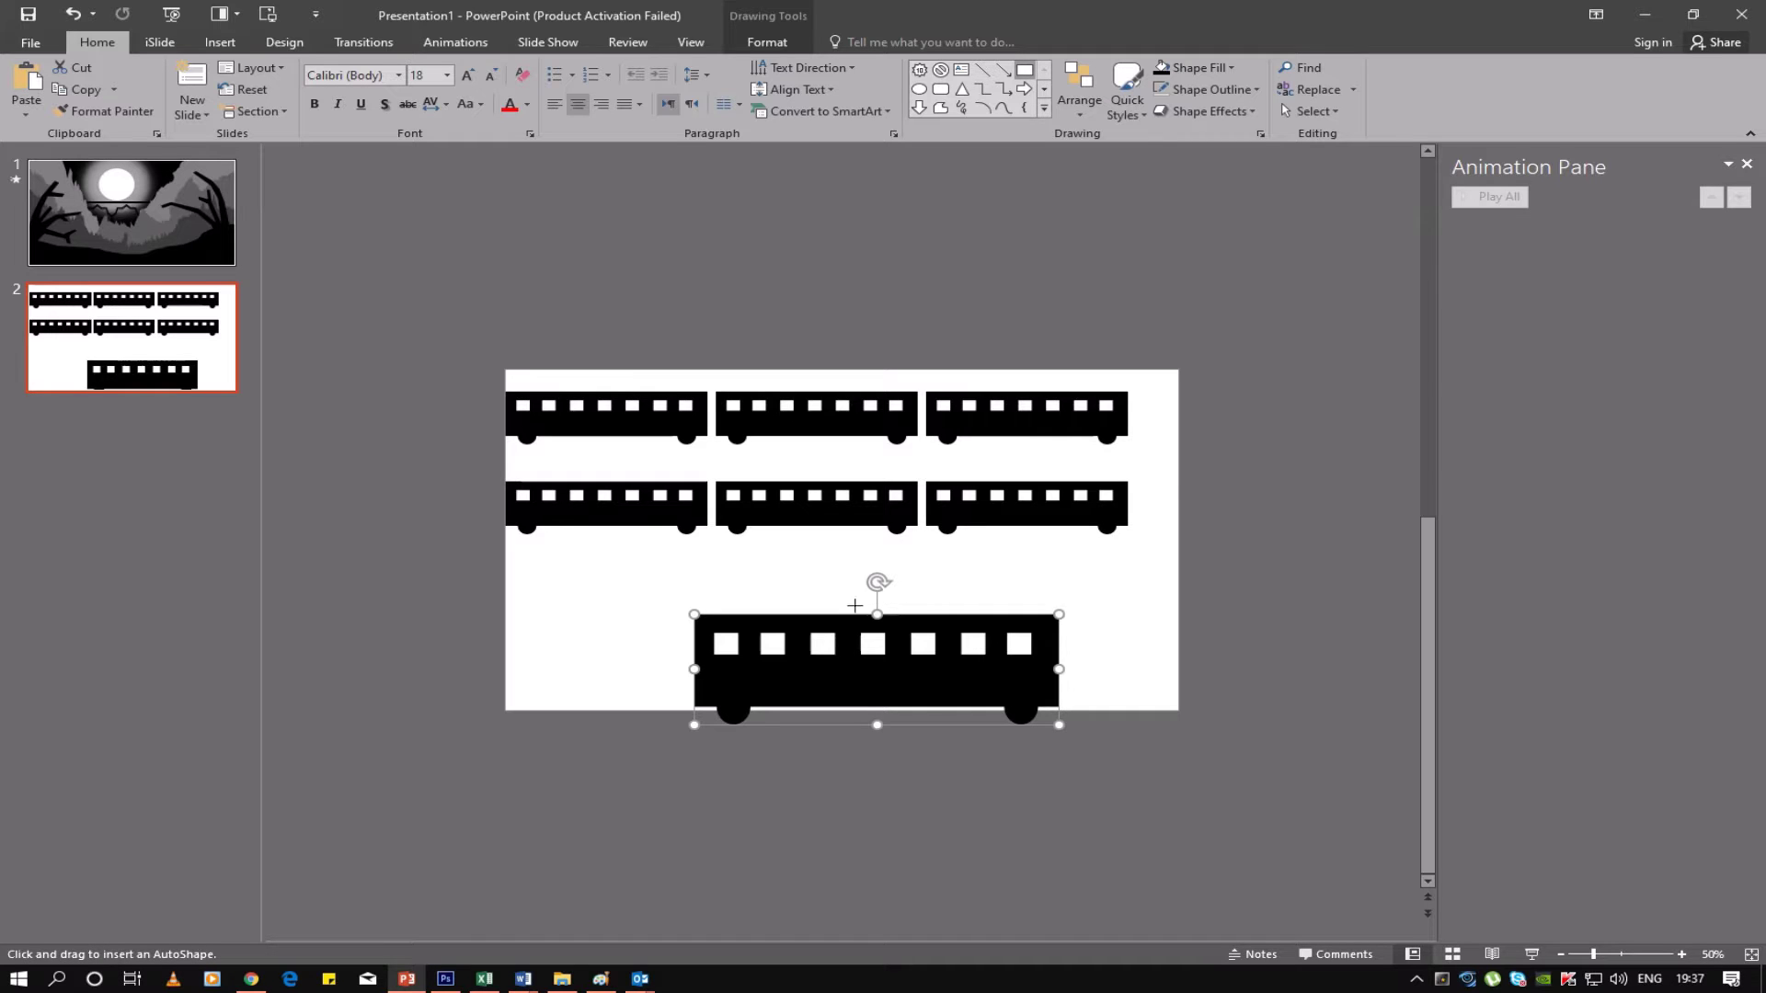
{"action": "left_click_drag", "start_coordinate": [847, 593], "coordinate": [1067, 663]}
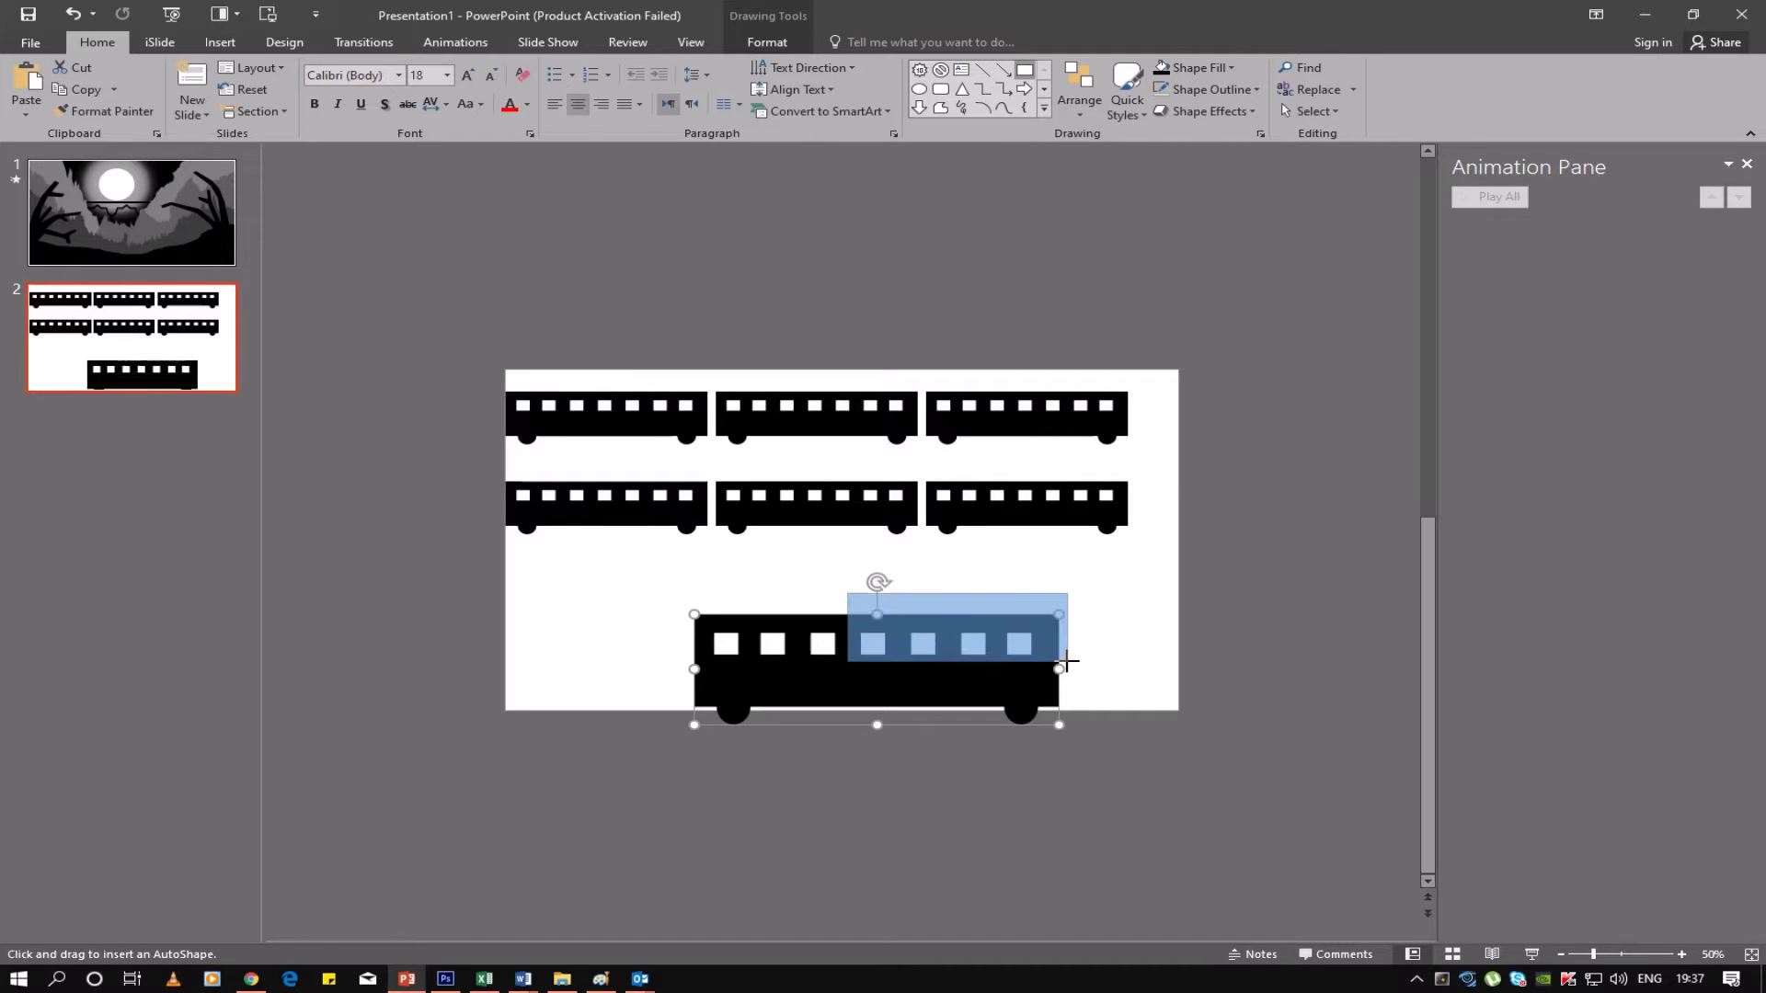
{"action": "left_click", "coordinate": [1038, 765]}
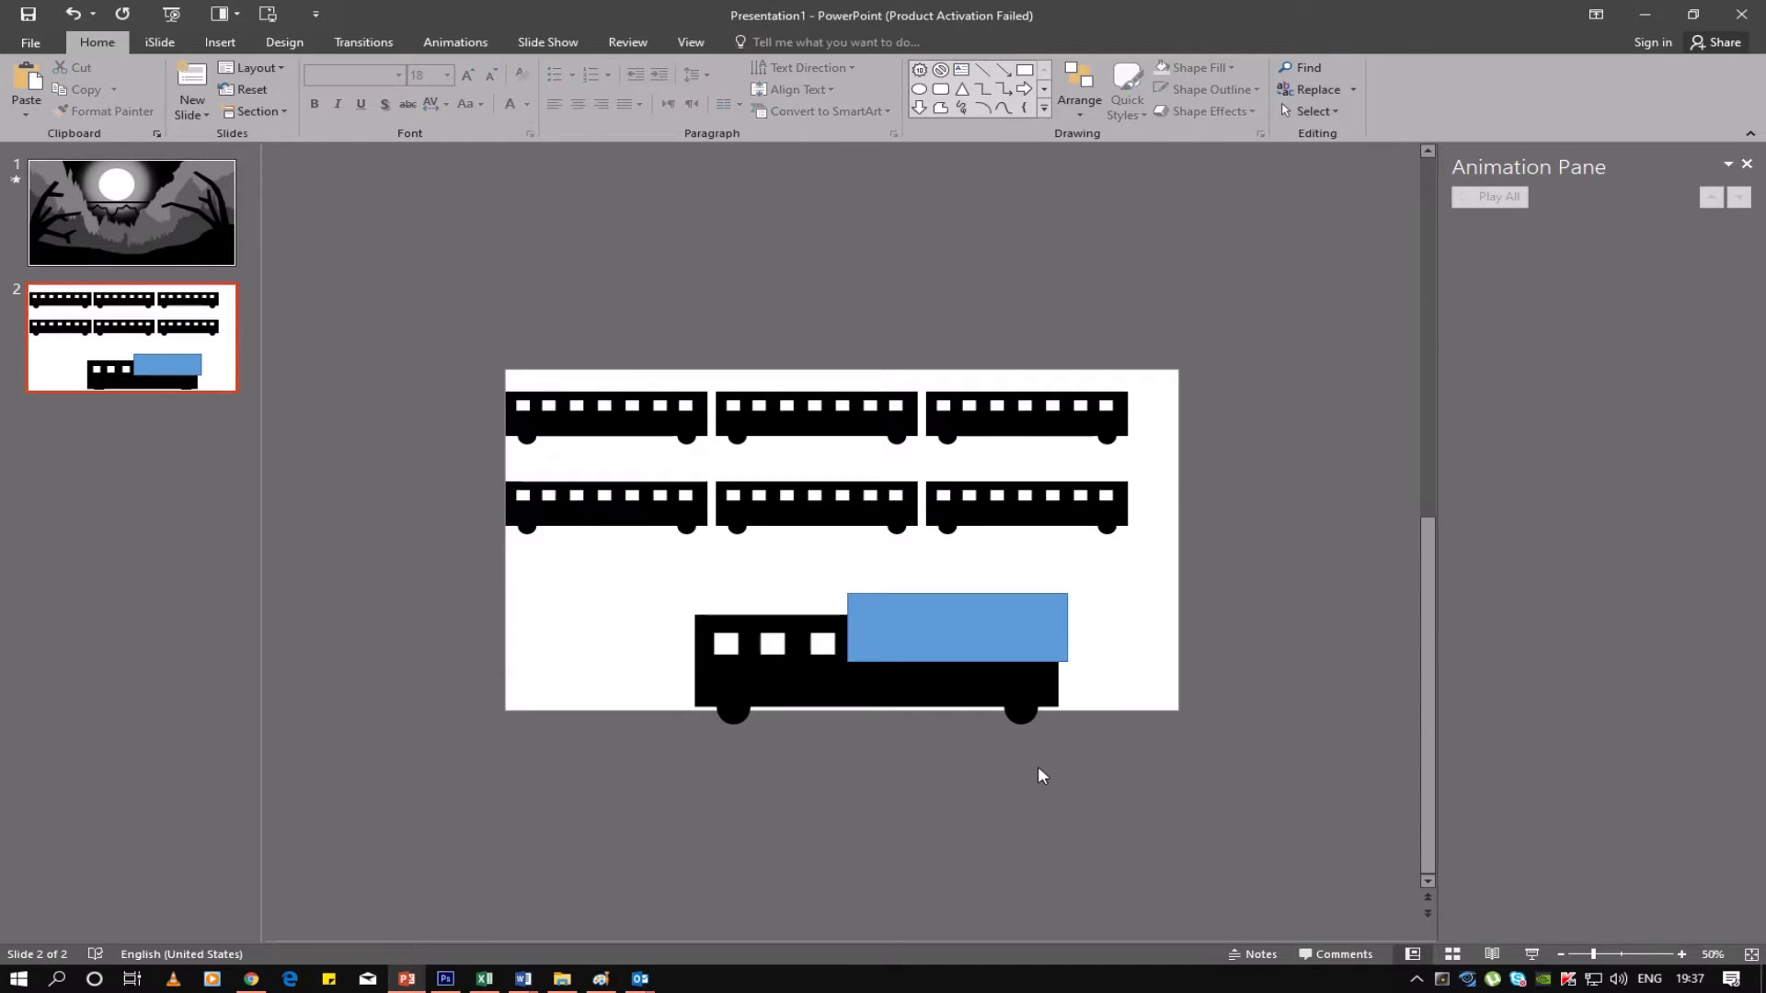
{"action": "left_click", "coordinate": [877, 682]}
{"action": "left_click", "coordinate": [1000, 616], "text": "shift"}
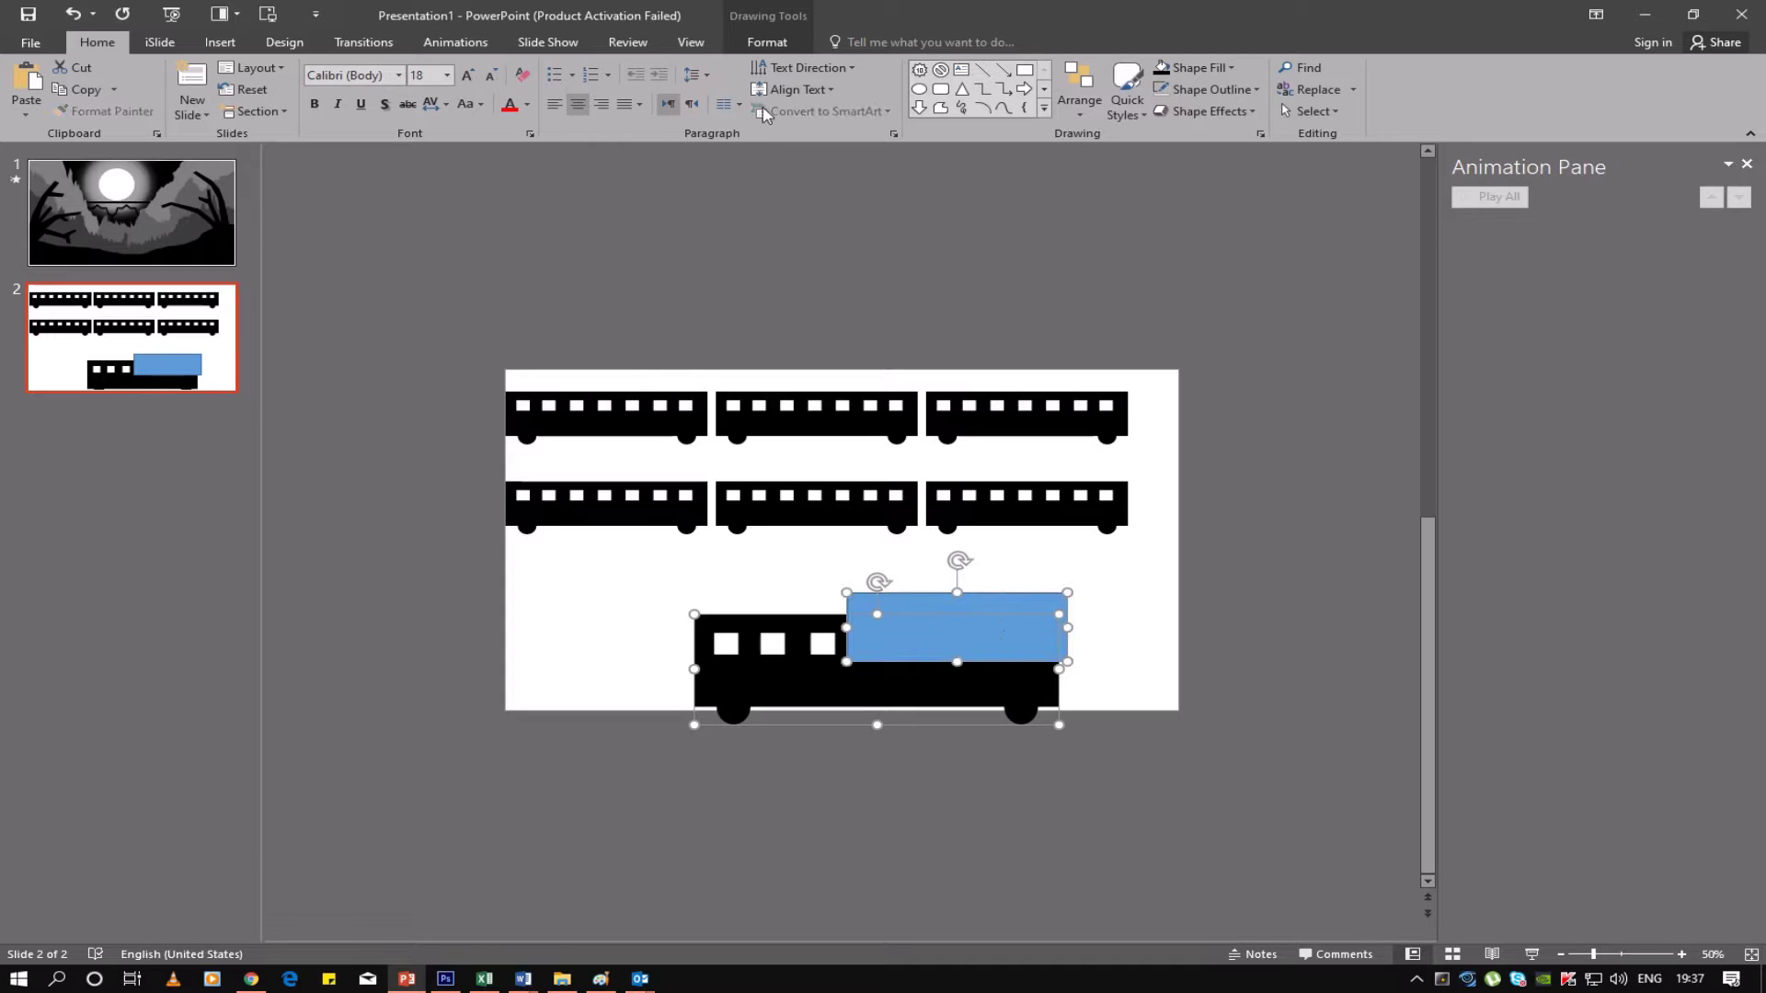
Subtract the rectangle from the large carriage to leave a raised cab
{"action": "left_click", "coordinate": [767, 42]}
{"action": "left_click", "coordinate": [211, 111]}
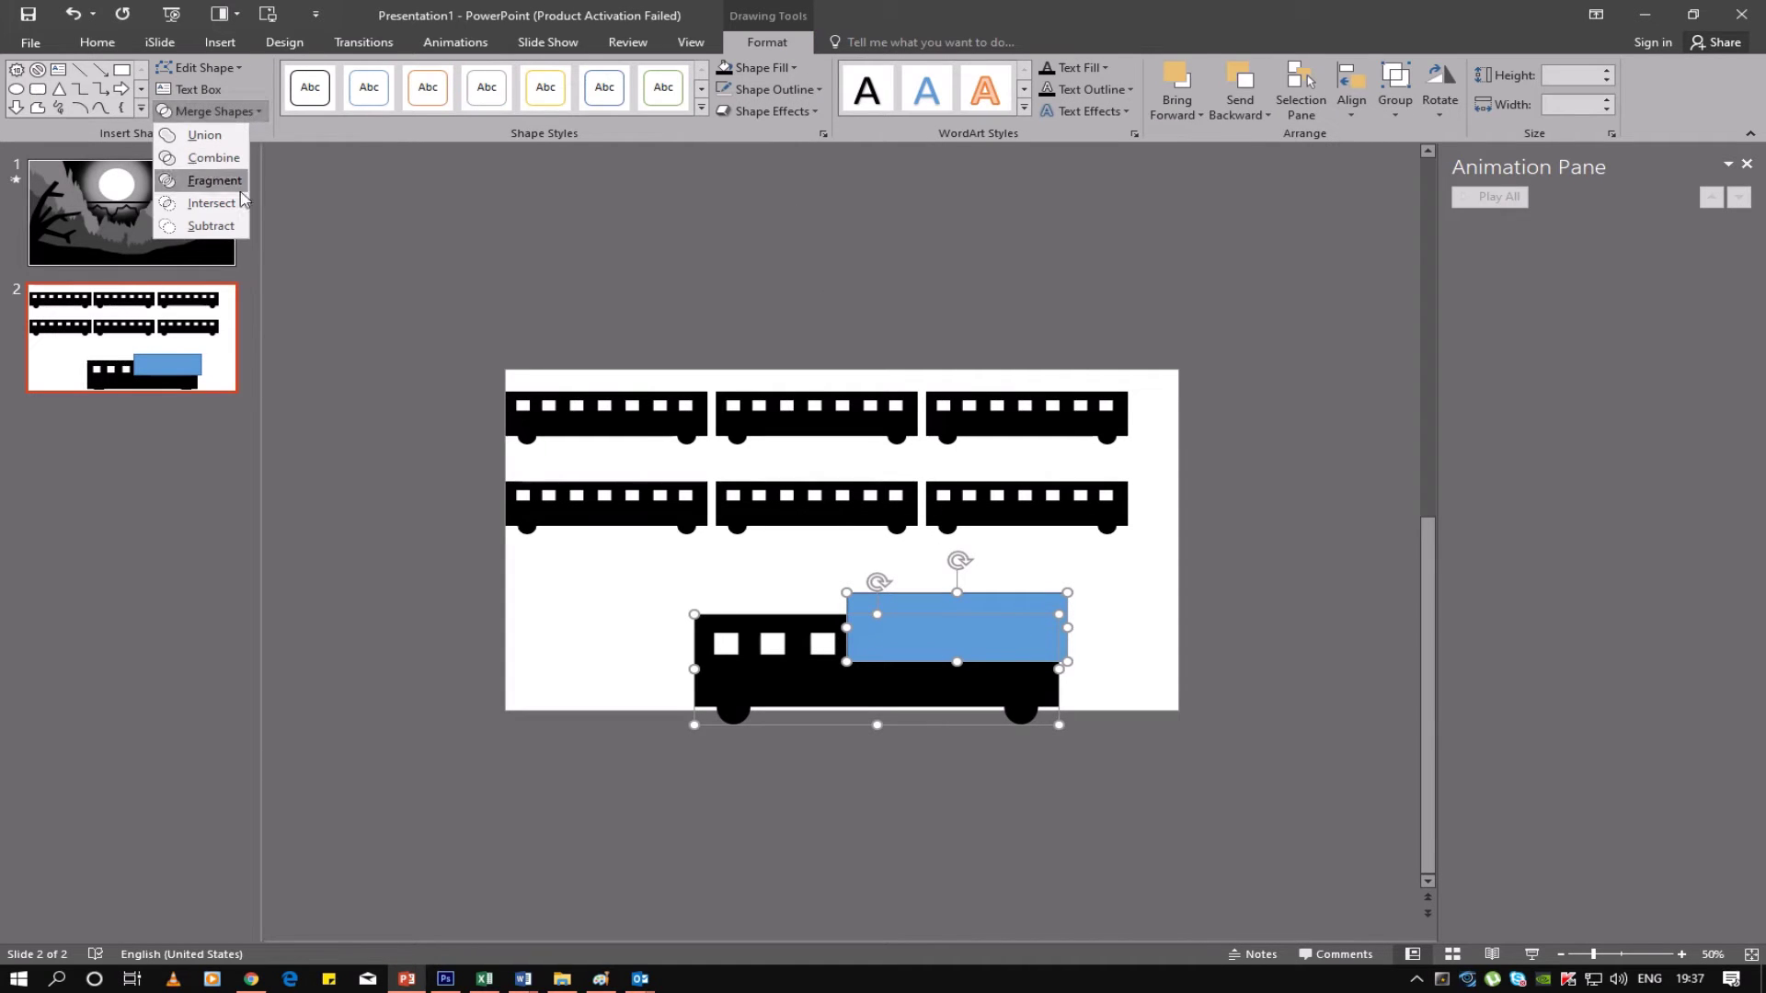
{"action": "left_click", "coordinate": [211, 226]}
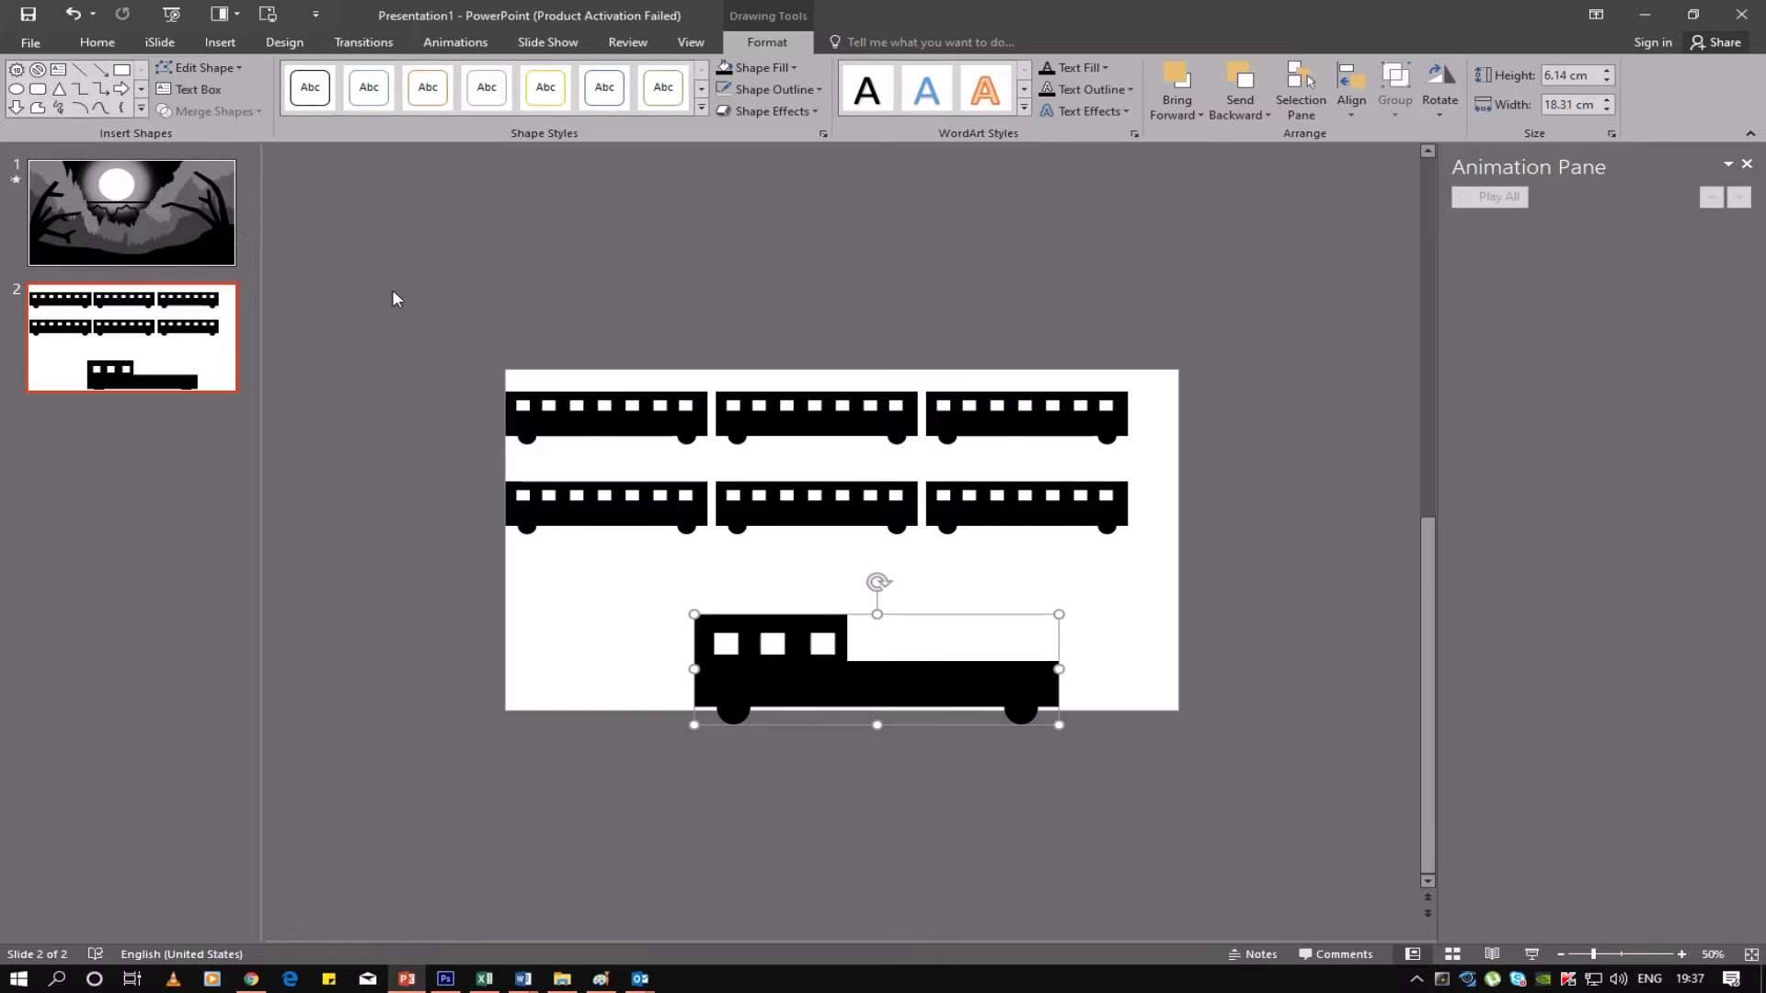
Draw a rounded rectangle left of the train and stretch it to 25.4 cm wide
{"action": "left_click", "coordinate": [38, 88]}
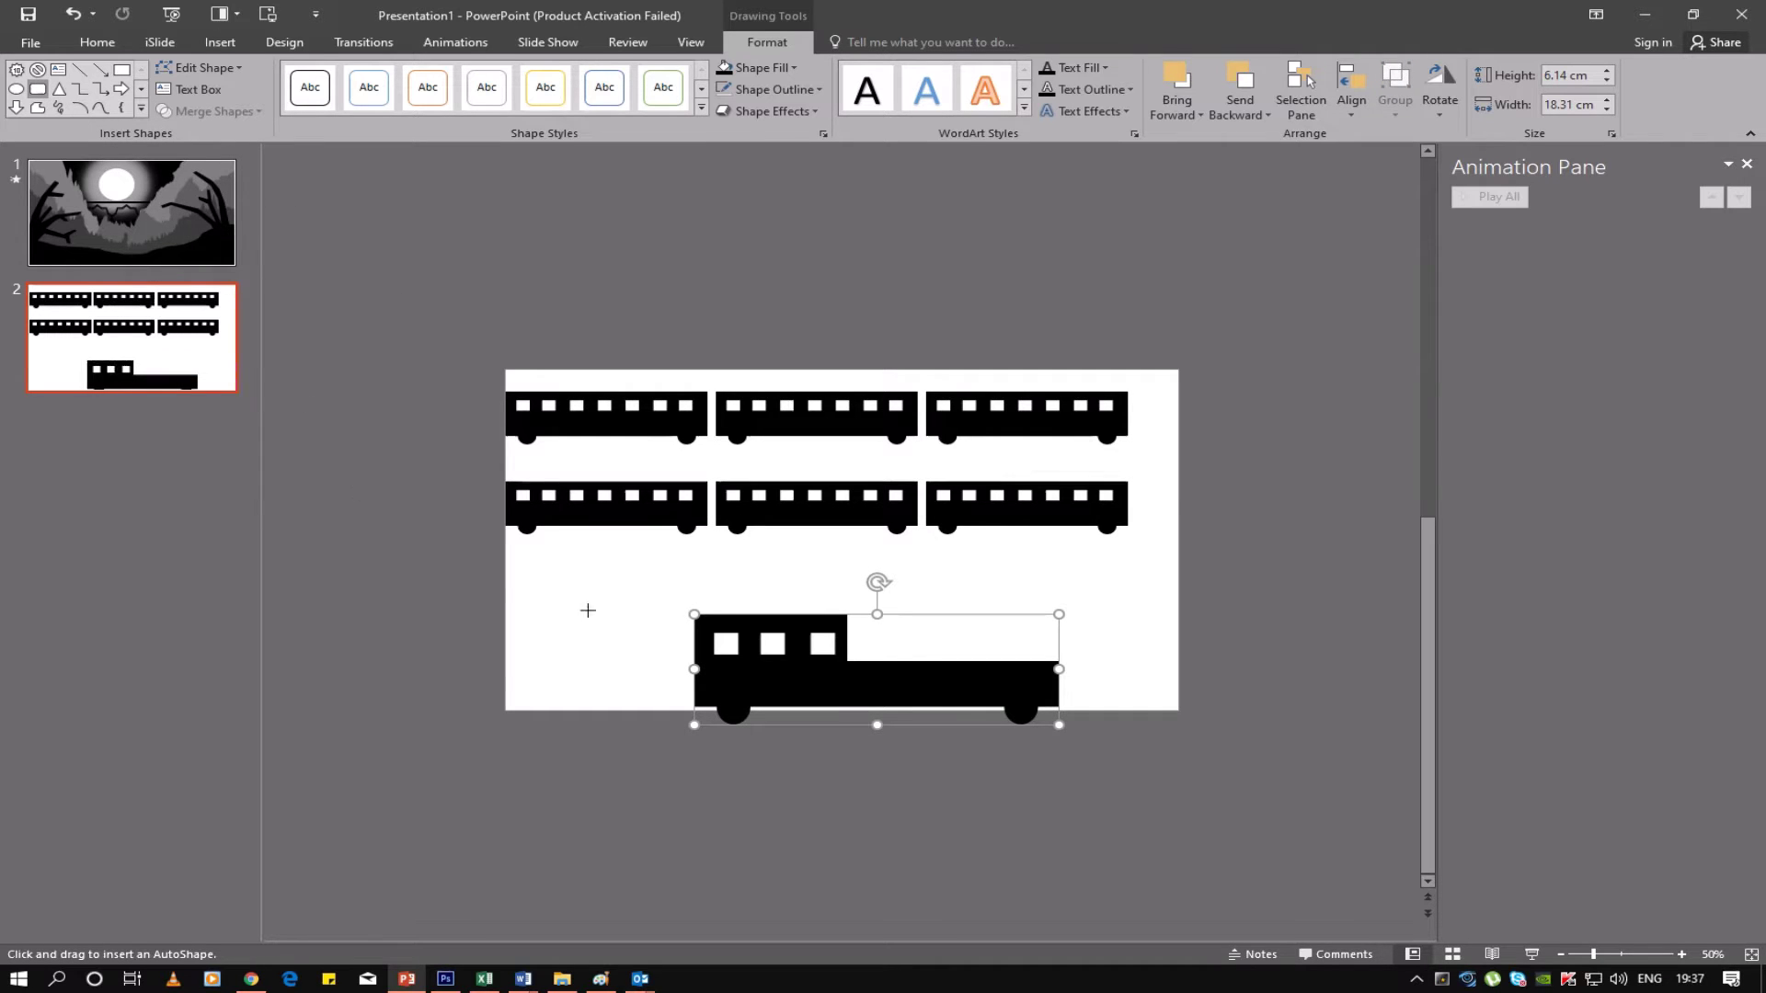
{"action": "left_click_drag", "start_coordinate": [574, 620], "coordinate": [801, 687]}
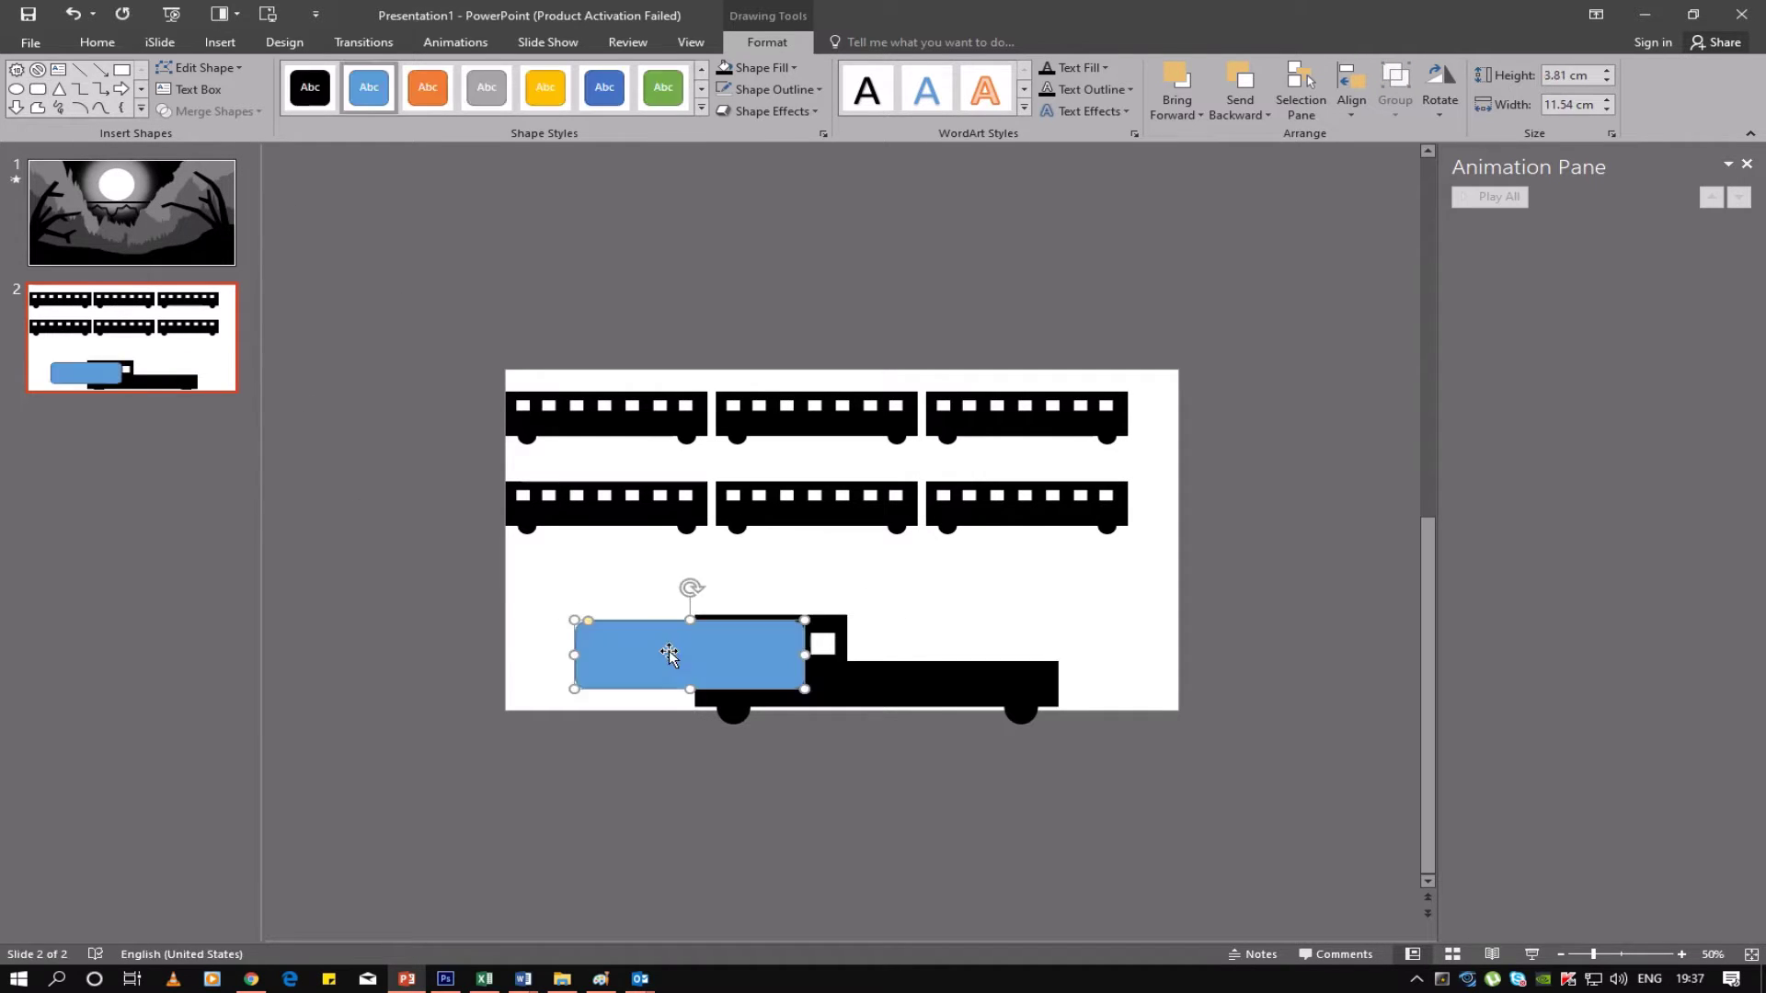
{"action": "mouse_move", "coordinate": [658, 644]}
{"action": "left_mouse_down"}
{"action": "mouse_move", "coordinate": [525, 583]}
{"action": "mouse_move", "coordinate": [547, 607]}
{"action": "left_mouse_up"}
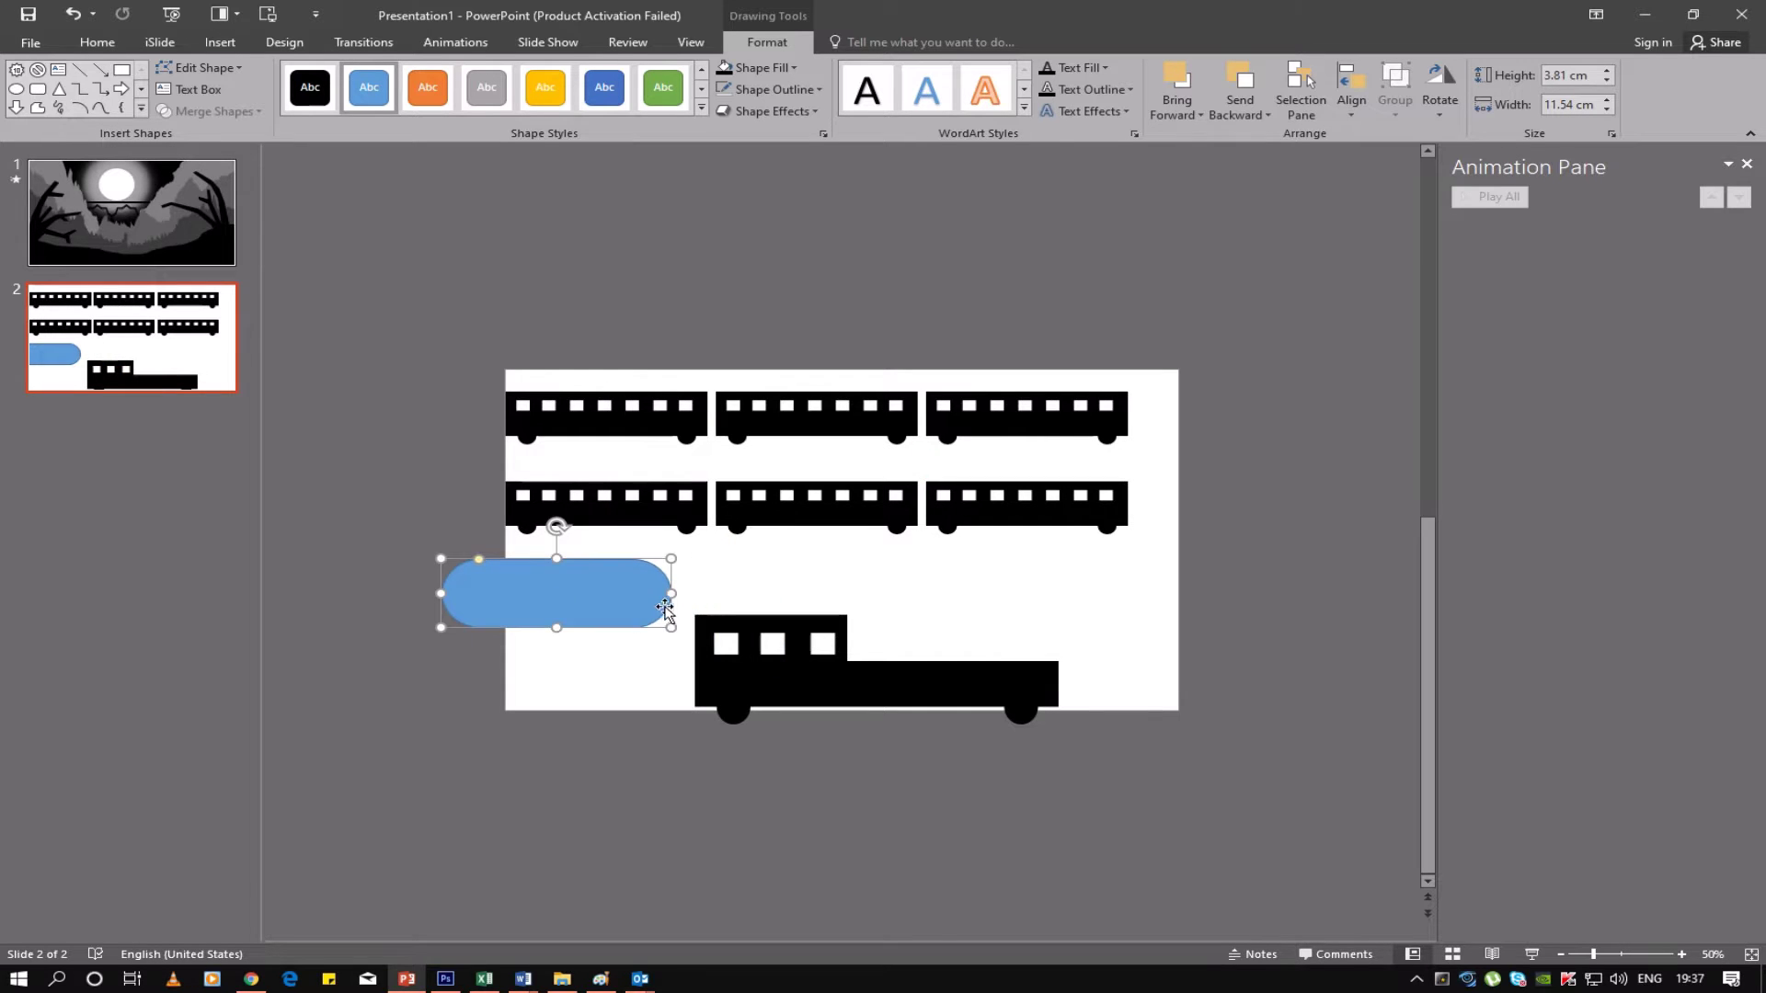
{"action": "left_click_drag", "start_coordinate": [672, 594], "coordinate": [946, 607]}
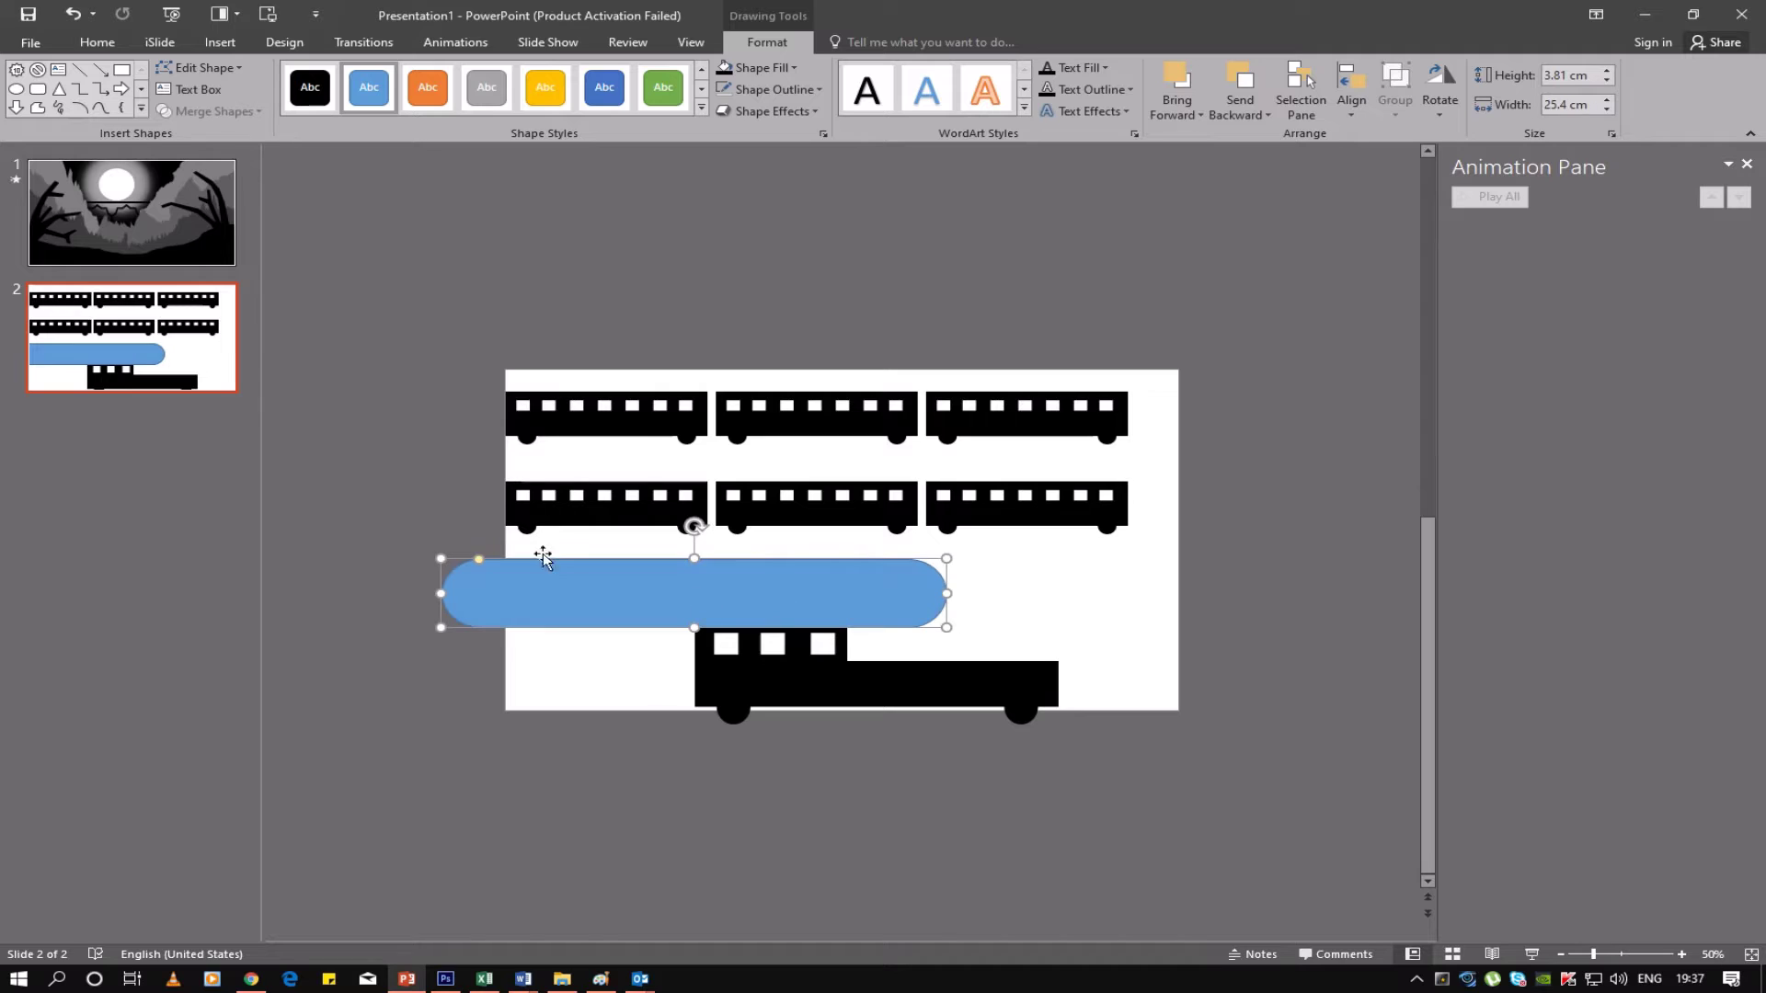
Cover the pill's left end and lower half with rectangles and select all three shapes
{"action": "left_click", "coordinate": [122, 69]}
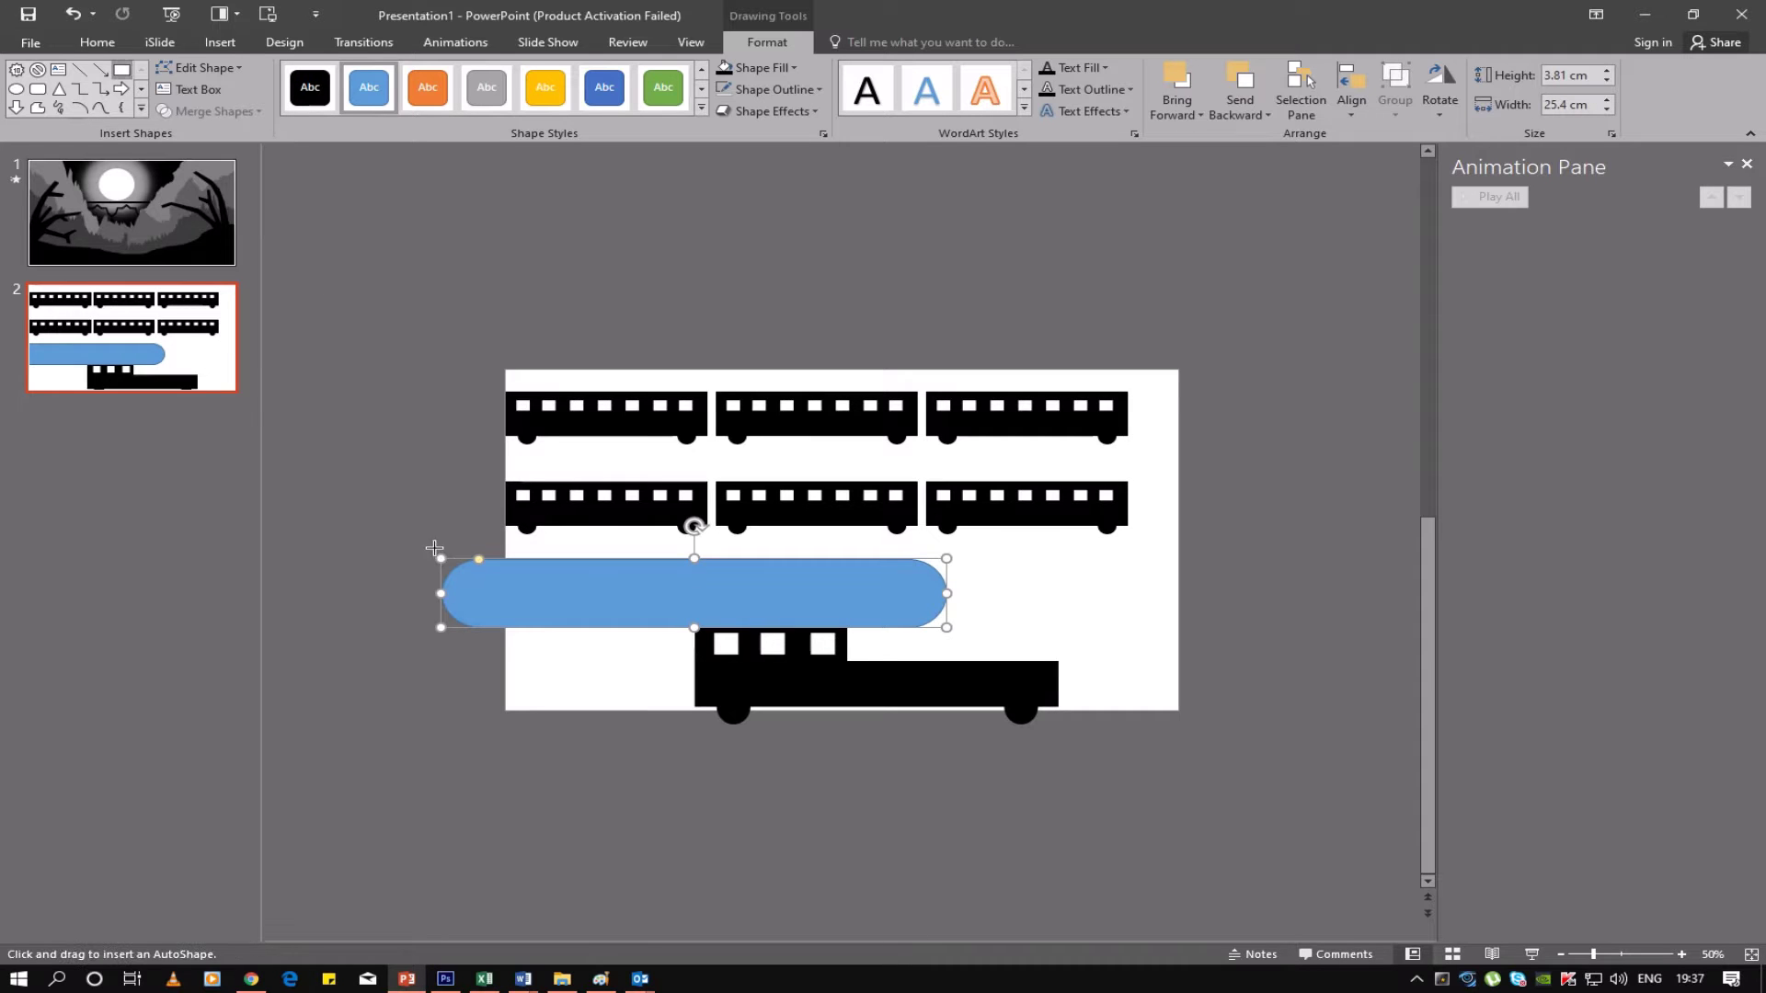
{"action": "mouse_move", "coordinate": [426, 536]}
{"action": "left_mouse_down"}
{"action": "mouse_move", "coordinate": [486, 578]}
{"action": "mouse_move", "coordinate": [530, 644]}
{"action": "left_mouse_up"}
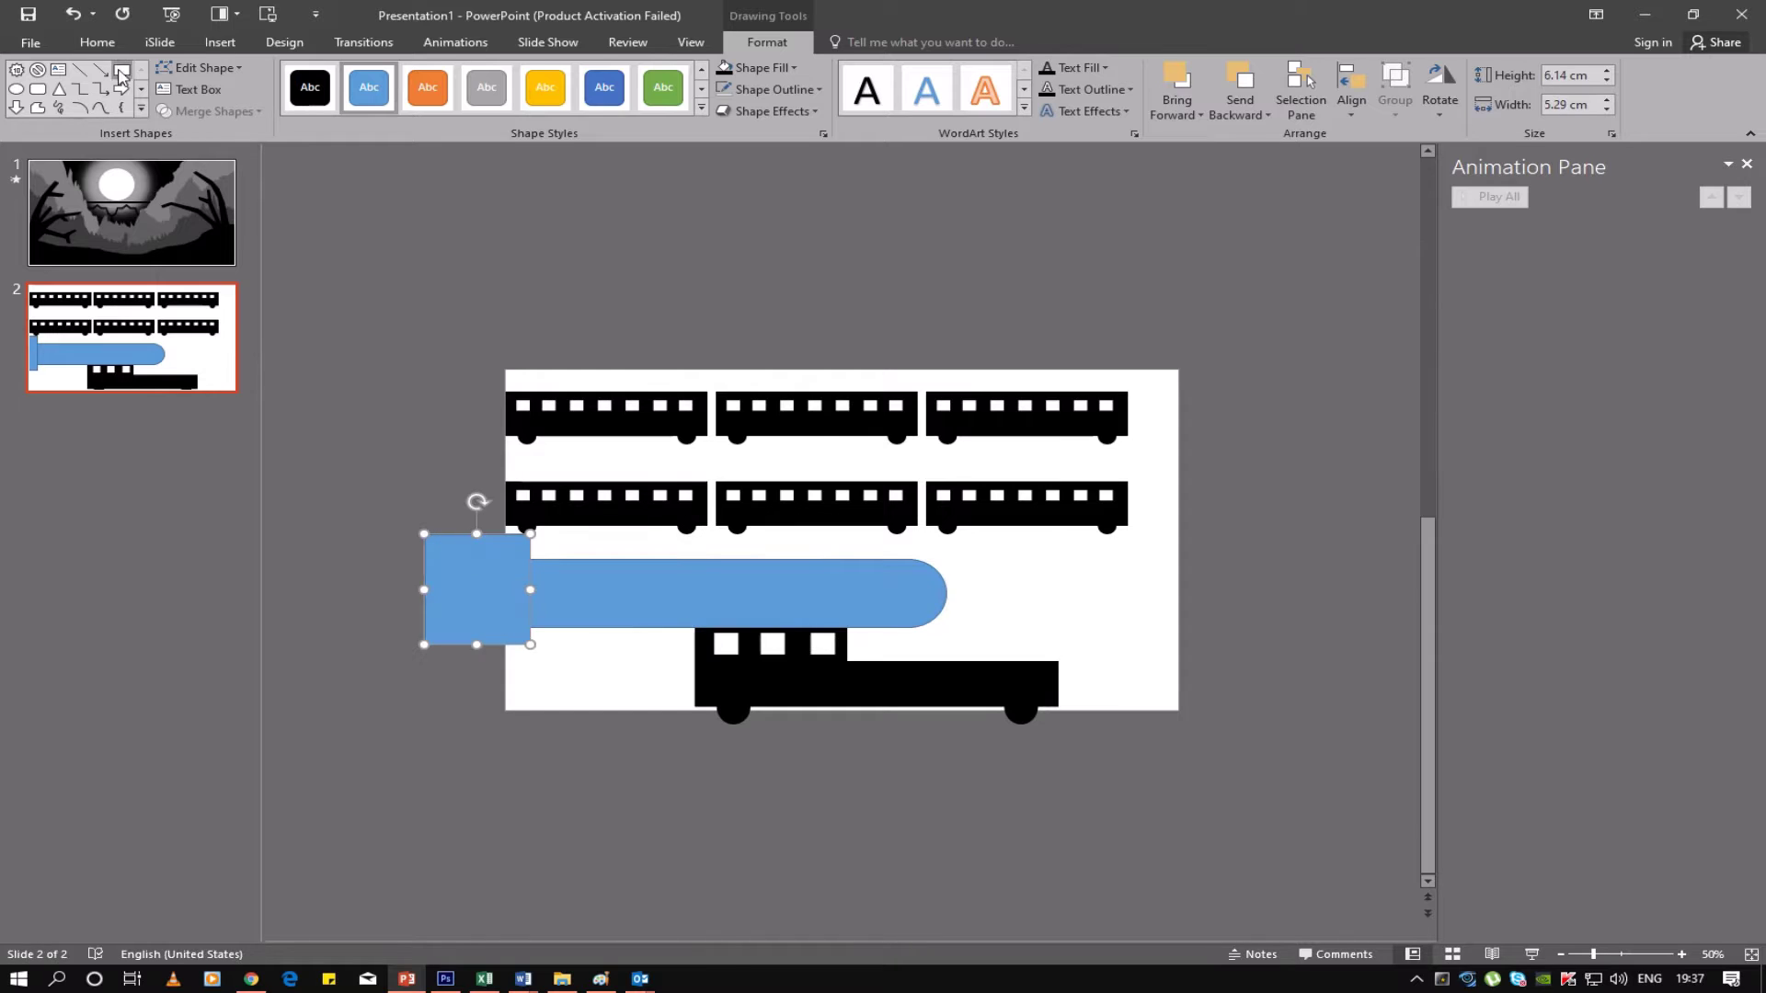
{"action": "left_click", "coordinate": [121, 69]}
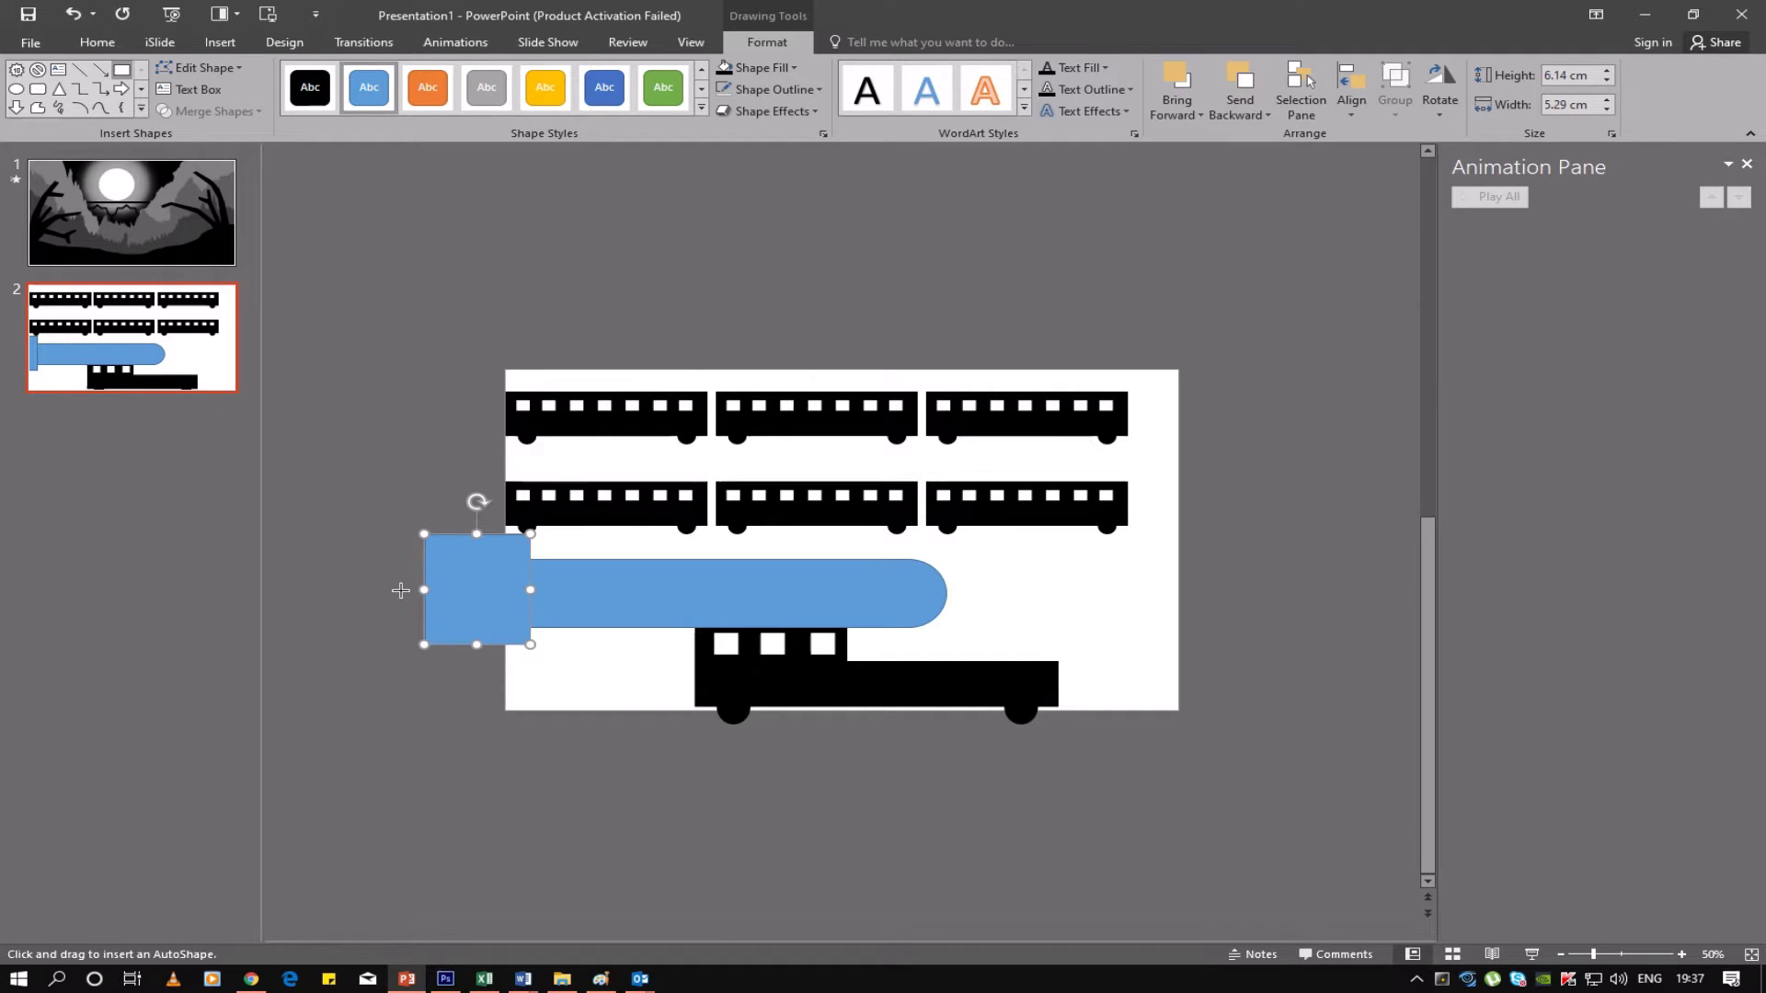
{"action": "left_click_drag", "start_coordinate": [400, 587], "coordinate": [976, 694]}
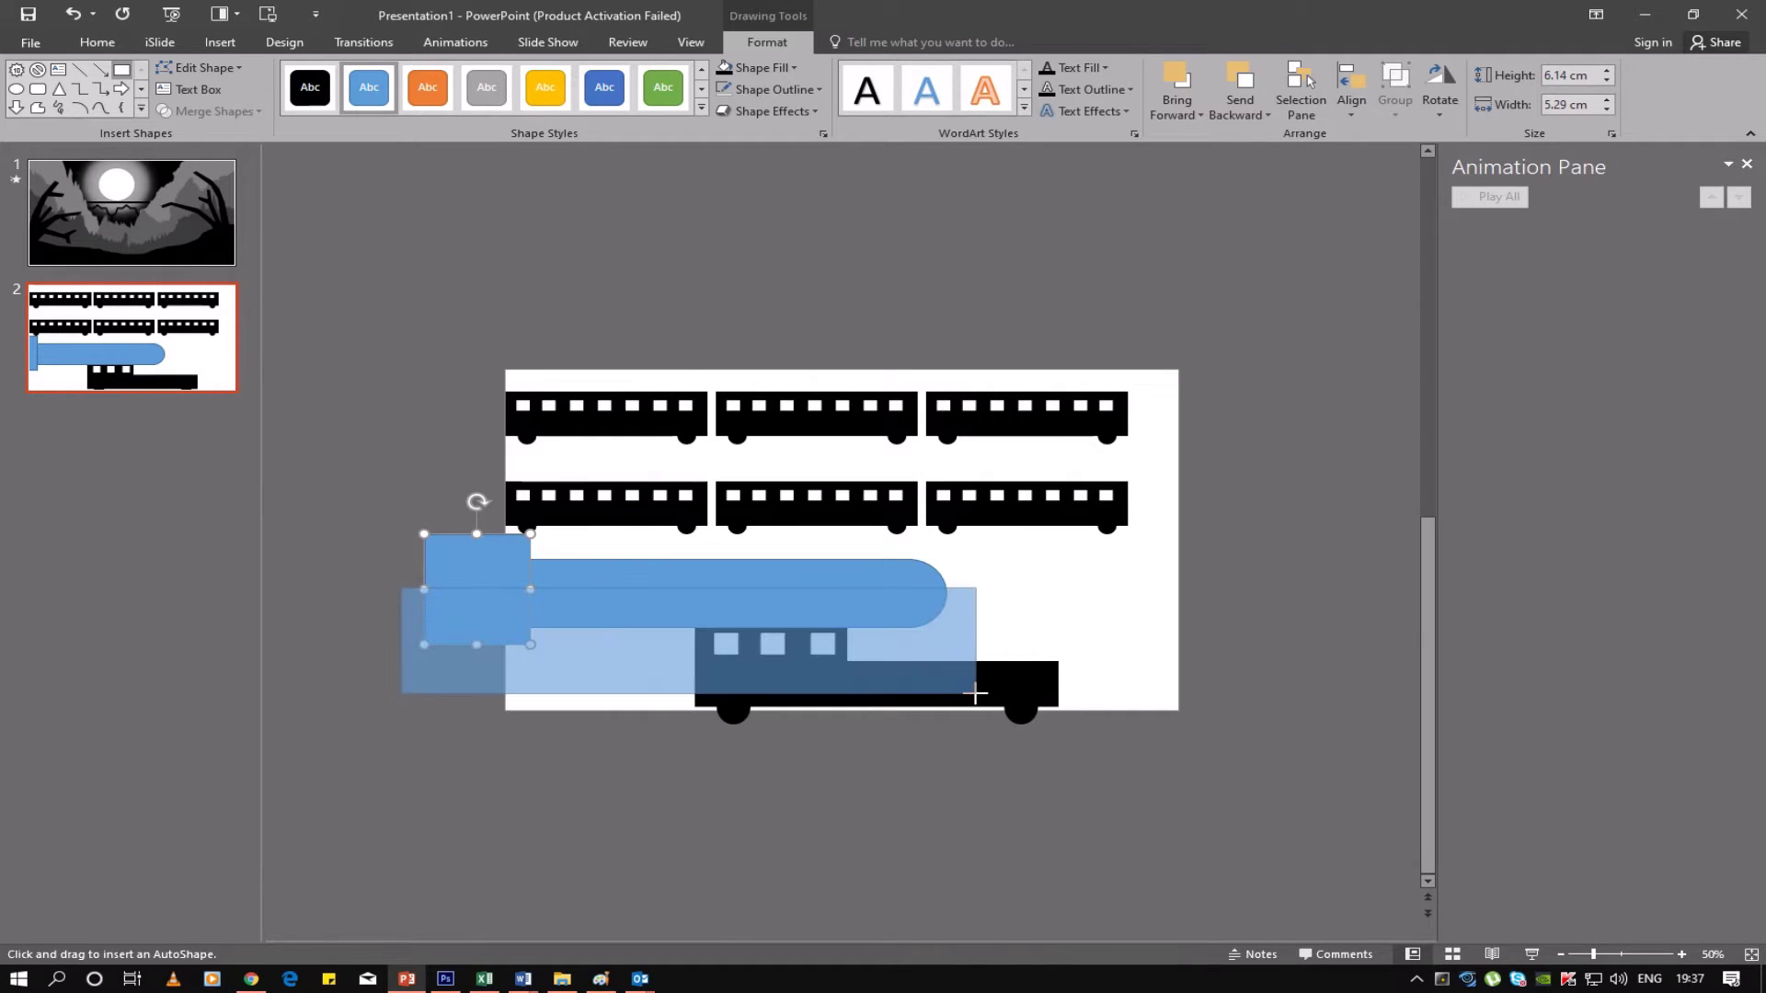
{"action": "left_click", "coordinate": [786, 585]}
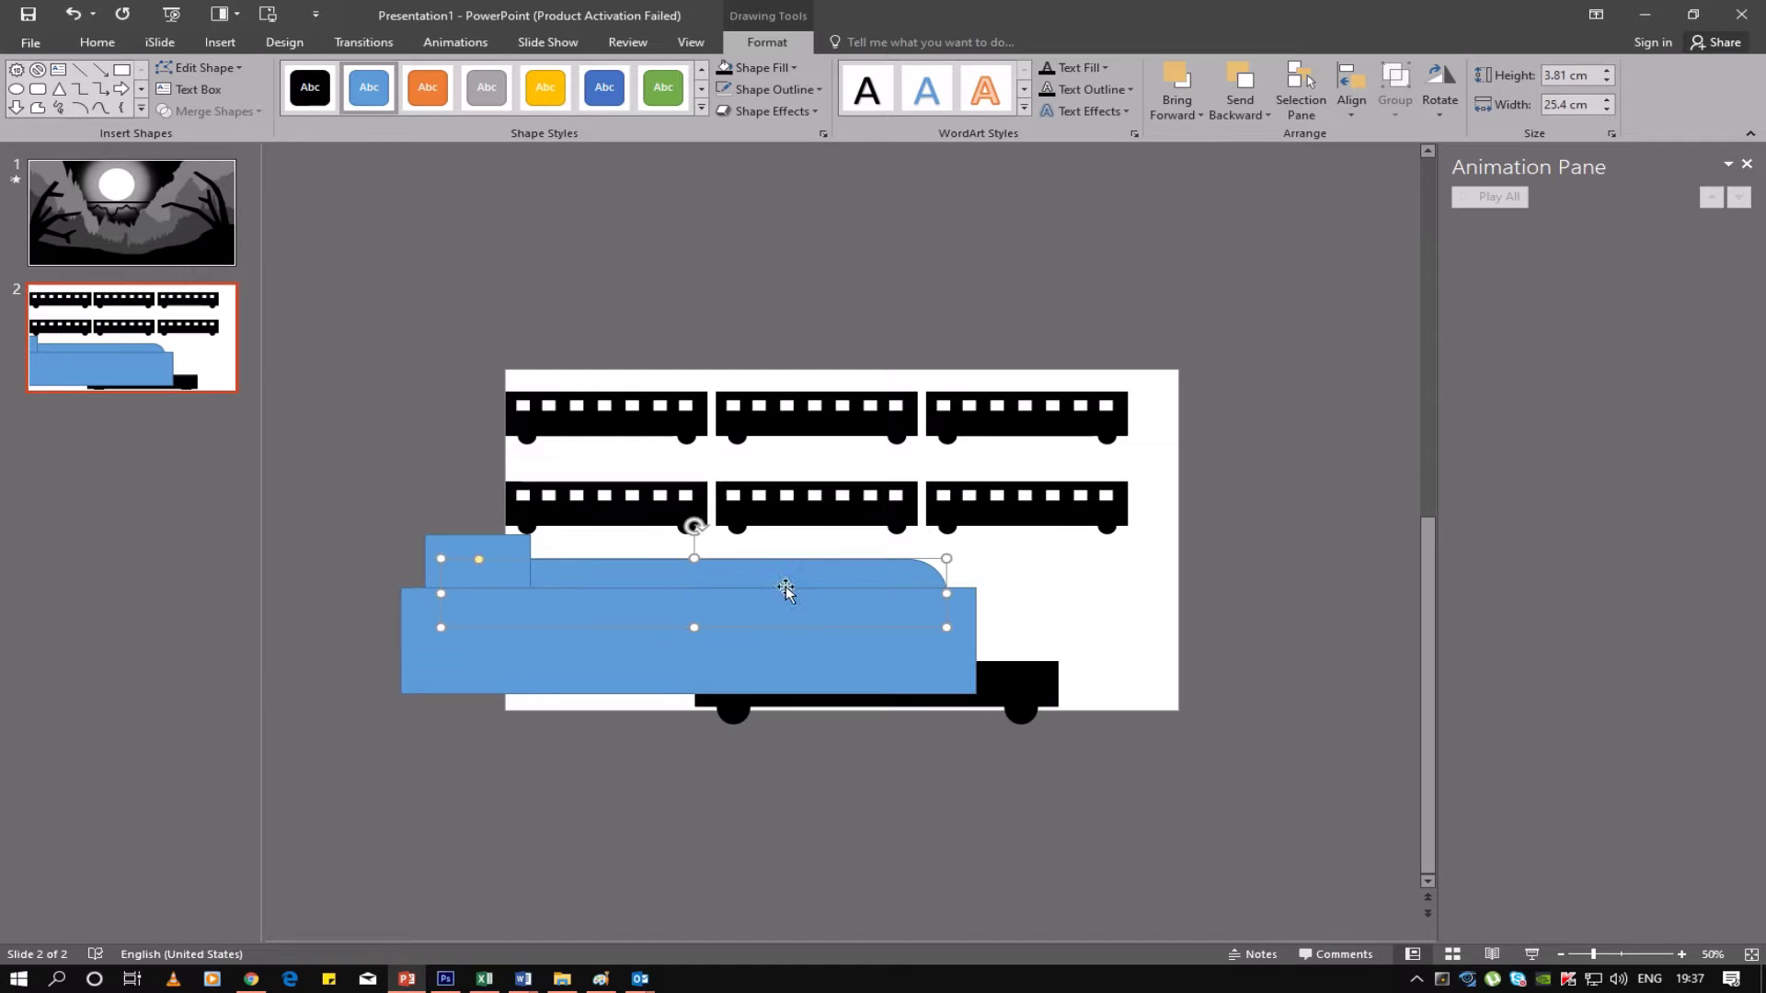
{"action": "left_click", "coordinate": [792, 661], "text": "shift"}
{"action": "left_click", "coordinate": [423, 544], "text": "shift"}
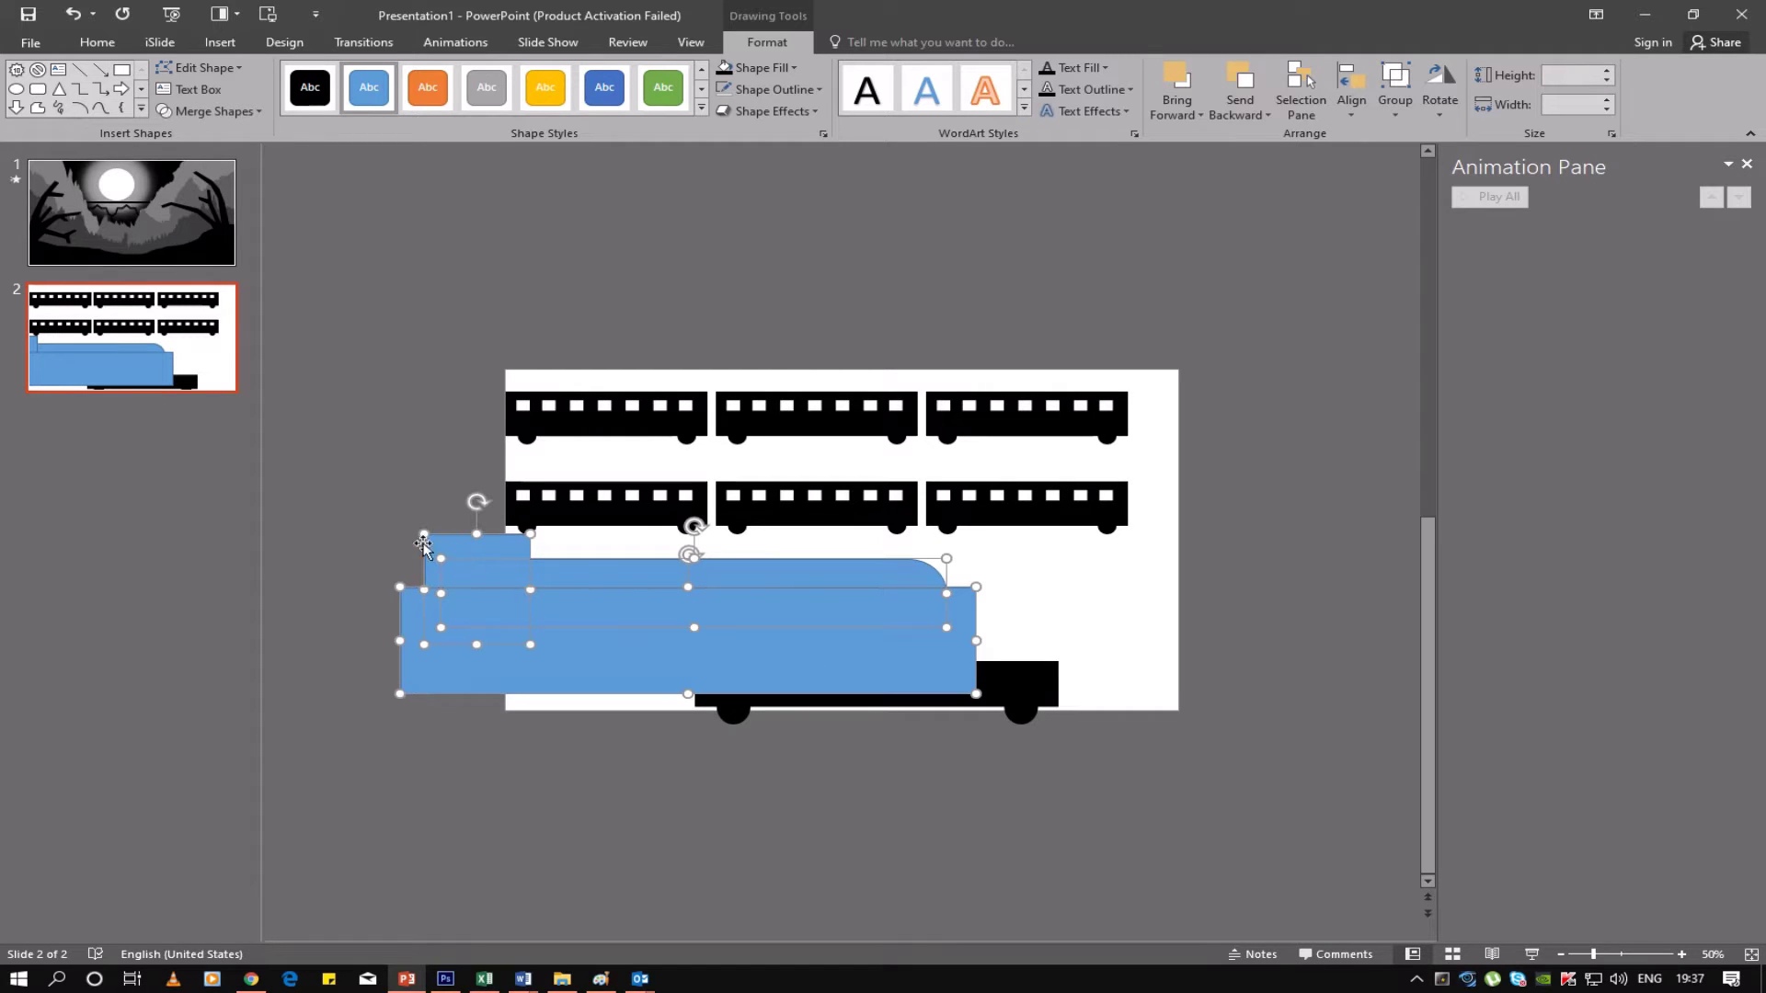
{"action": "left_click", "coordinate": [209, 112]}
Subtract to form the strip, fit it along the locomotive's lower body, and fill it black
{"action": "left_click", "coordinate": [204, 237]}
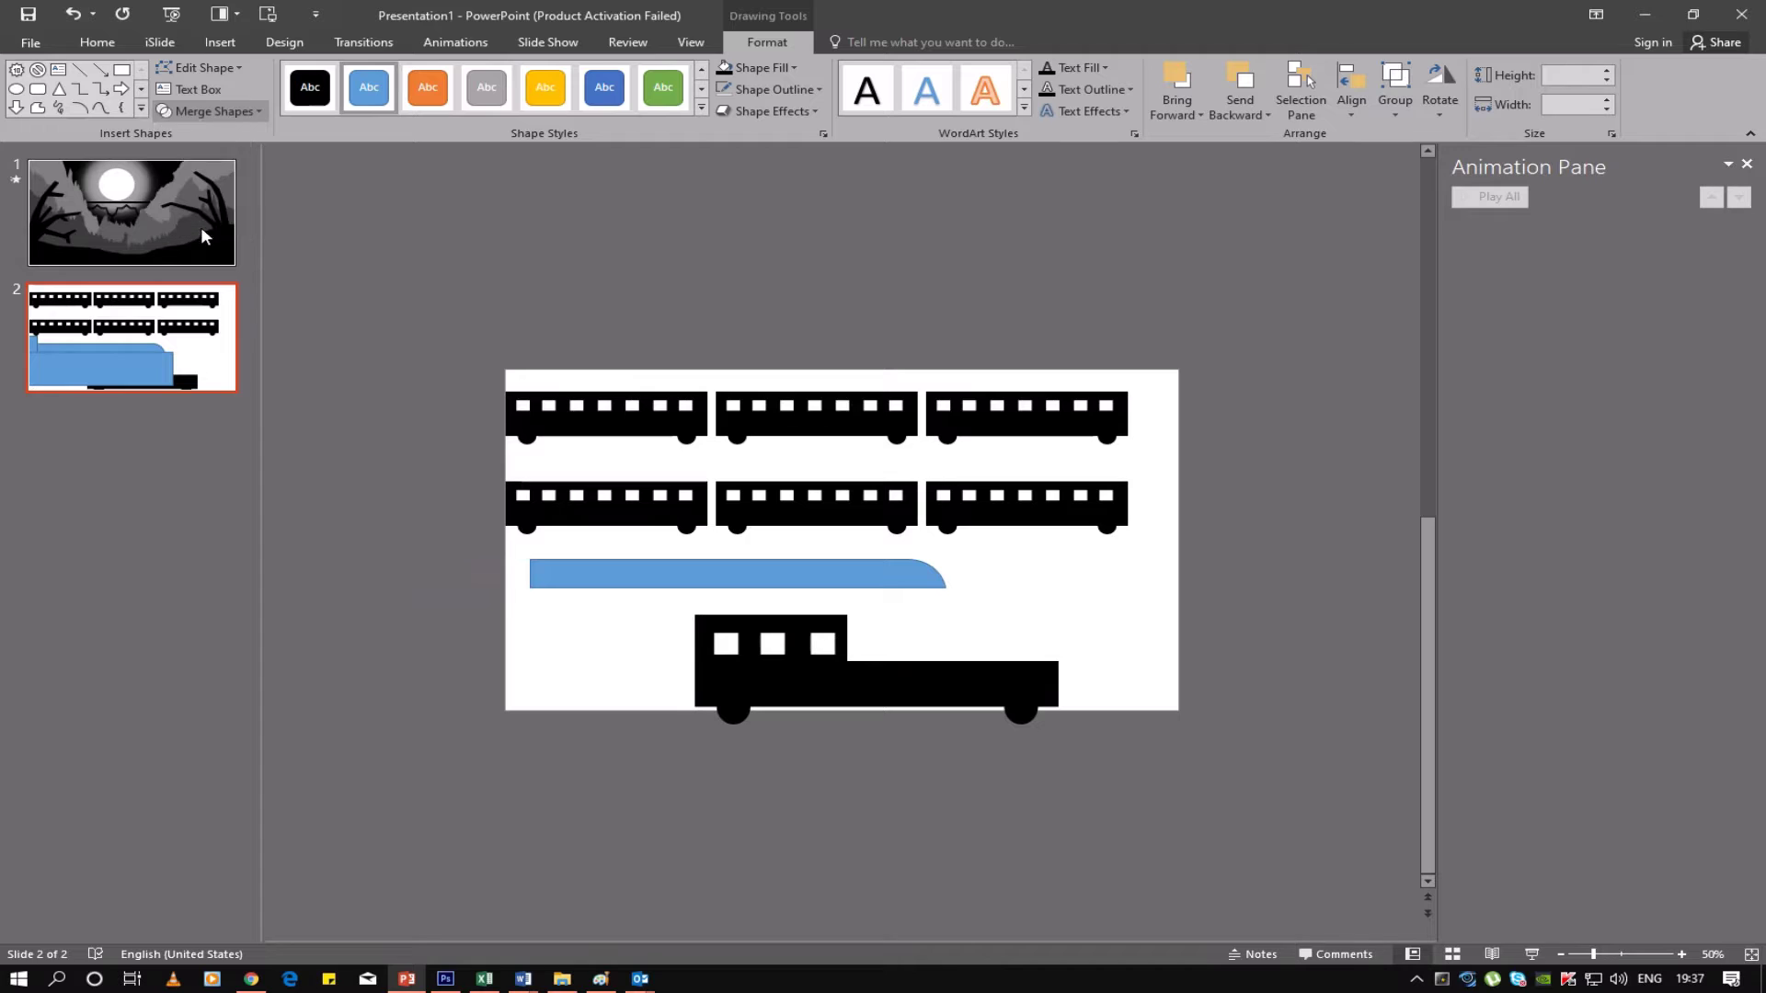
{"action": "mouse_move", "coordinate": [619, 578]}
{"action": "left_mouse_down"}
{"action": "mouse_move", "coordinate": [878, 694]}
{"action": "mouse_move", "coordinate": [1022, 684]}
{"action": "mouse_move", "coordinate": [892, 645]}
{"action": "left_mouse_up"}
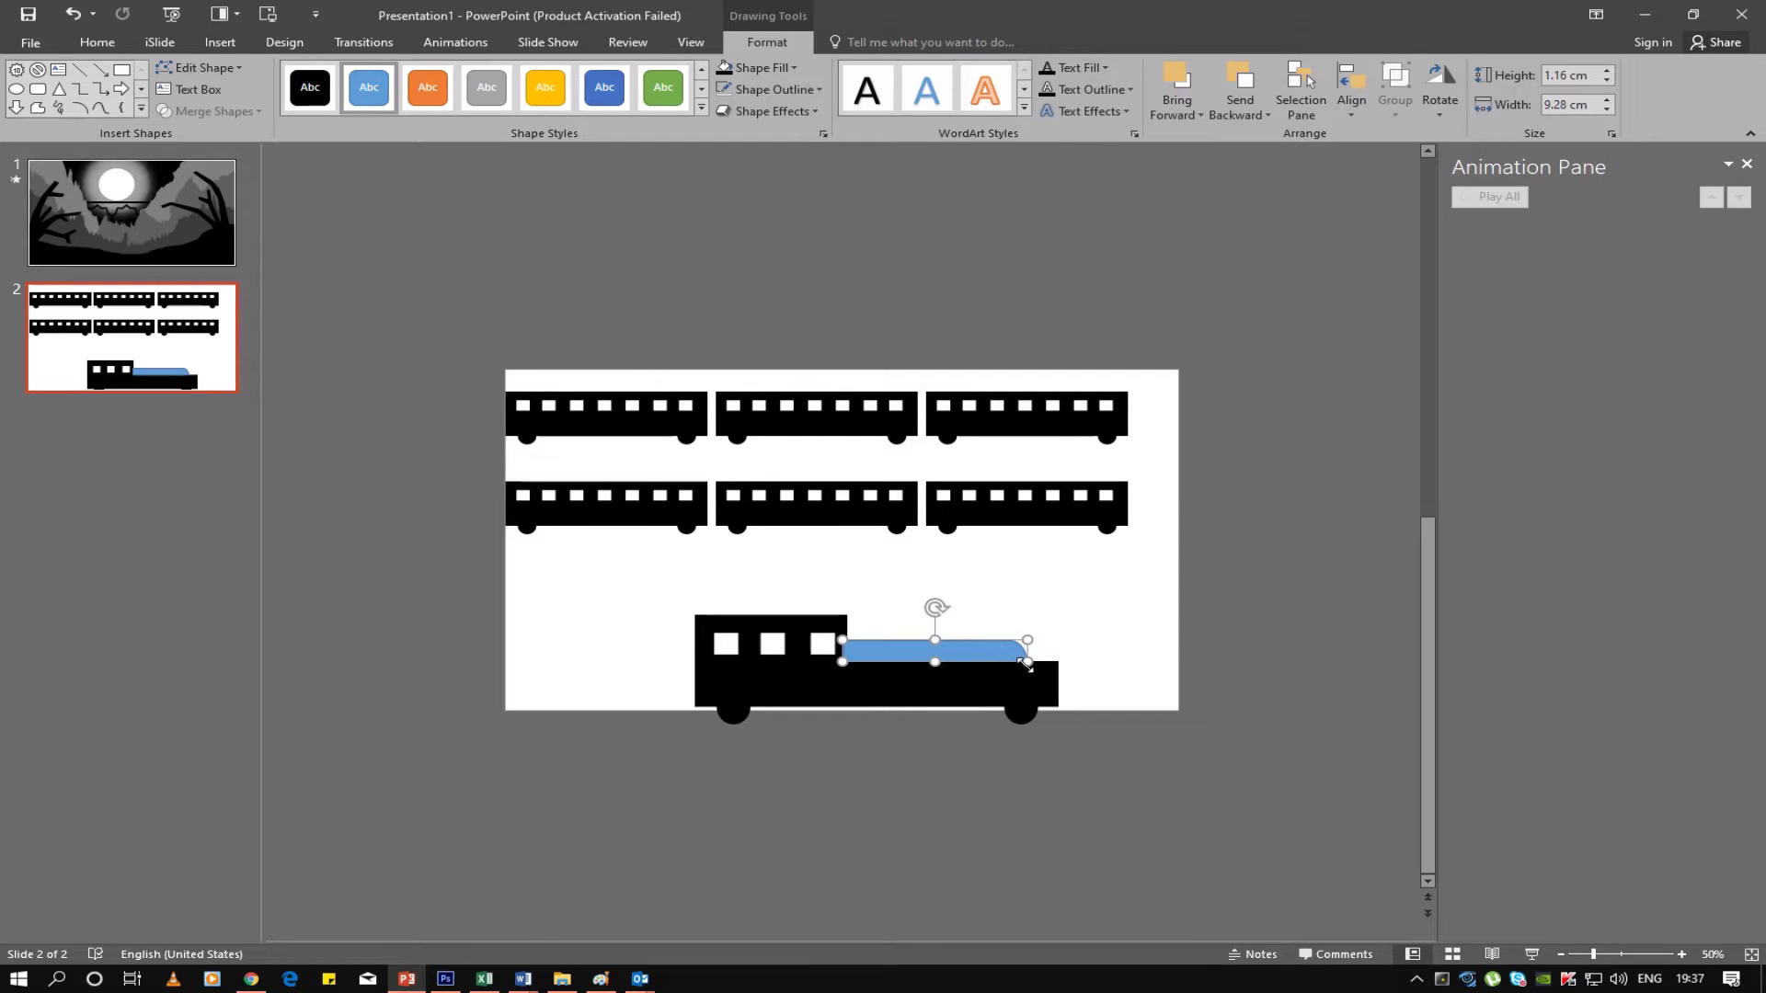
{"action": "left_click_drag", "start_coordinate": [1028, 663], "coordinate": [1059, 665]}
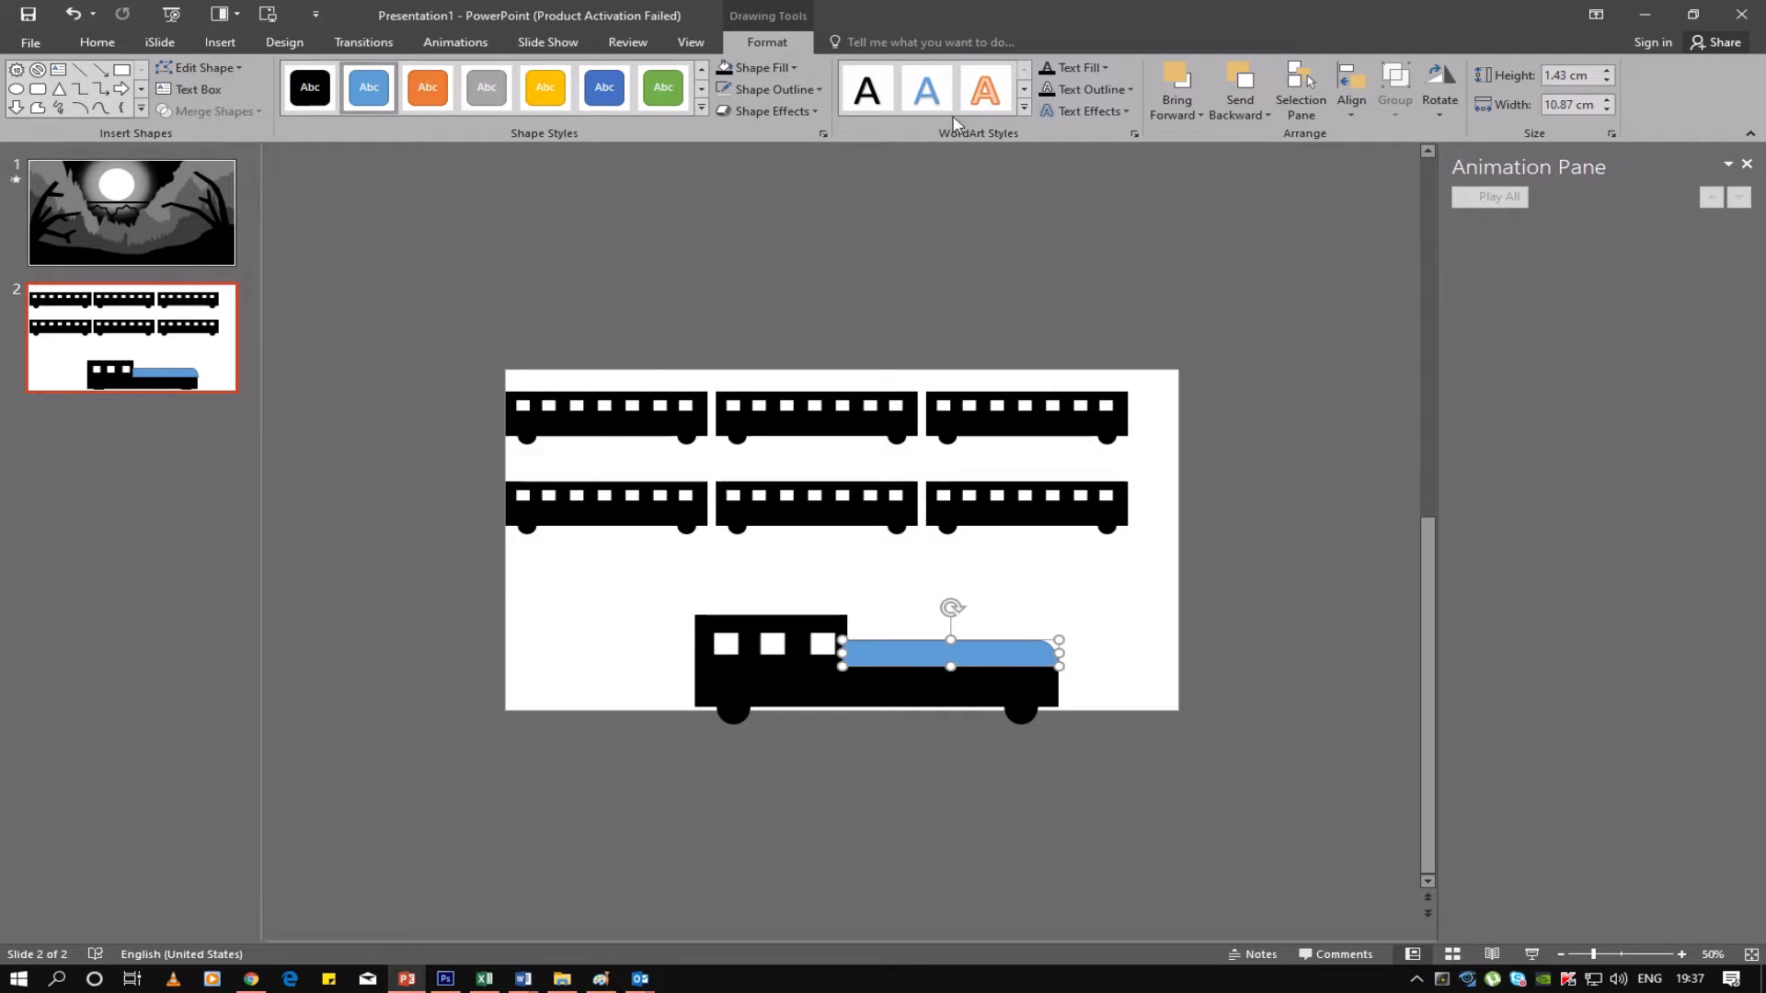
{"action": "left_click", "coordinate": [725, 71]}
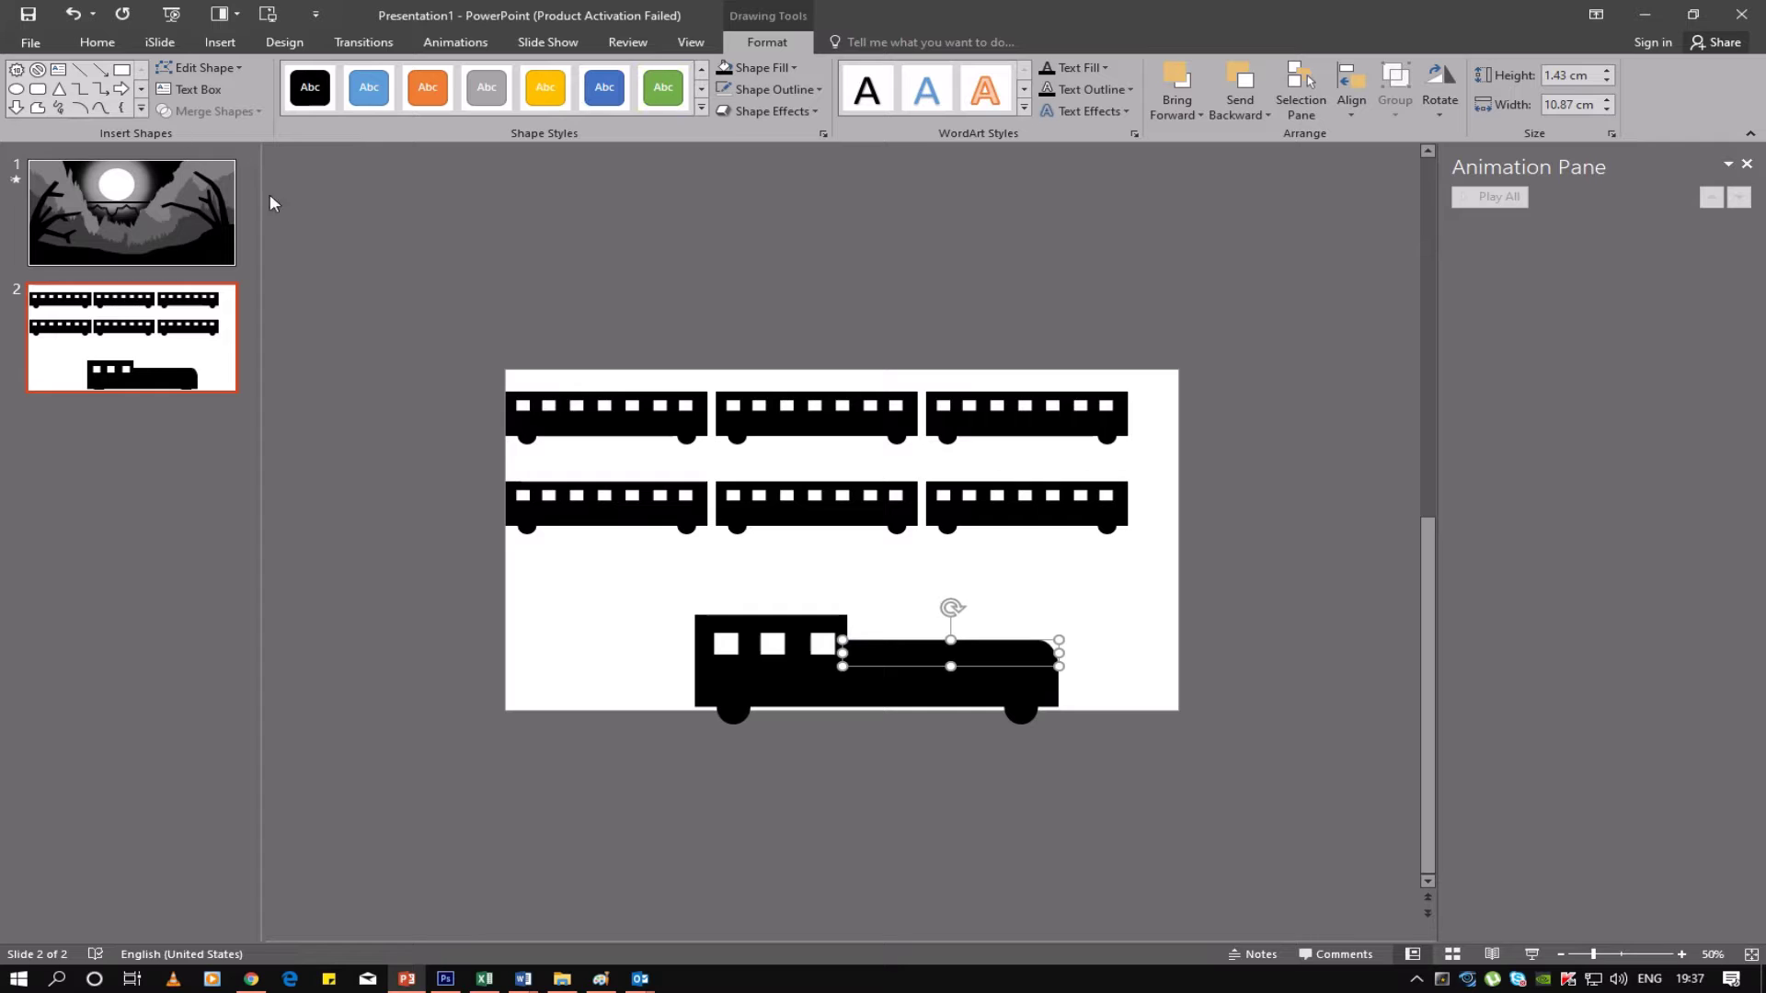
{"action": "left_click", "coordinate": [633, 751]}
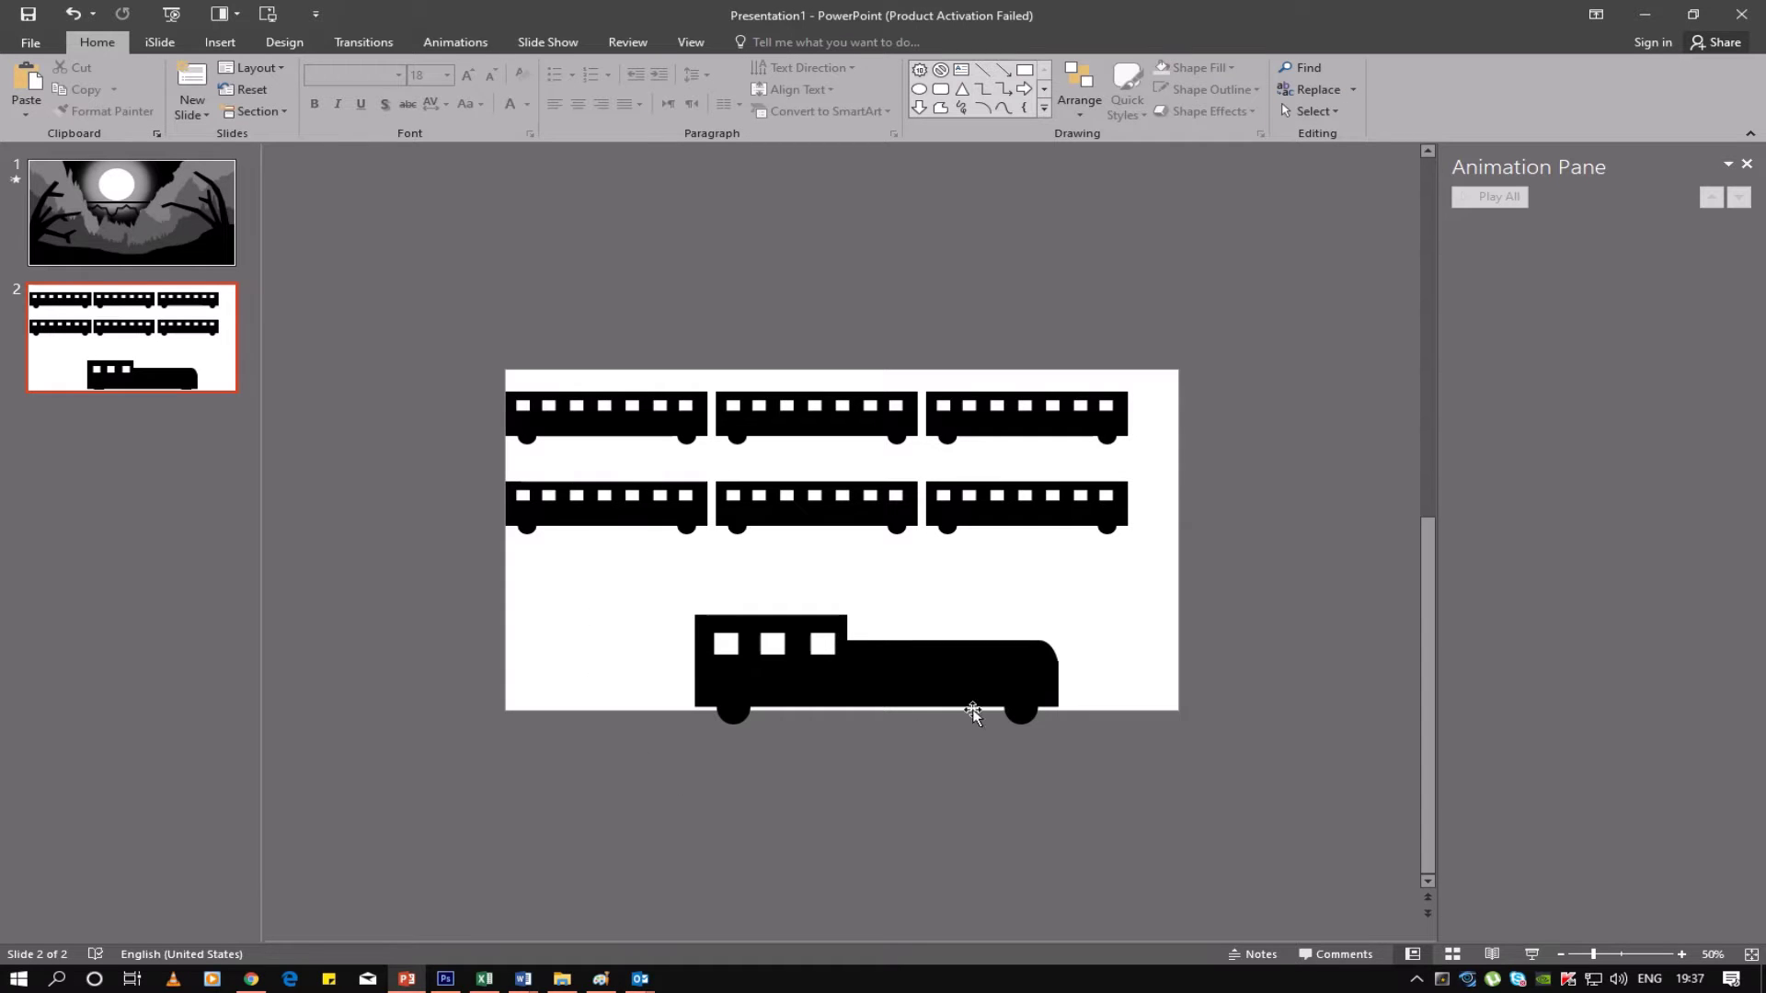
Draw a small oval and a thin upright bar on the locomotive's front and fill both black
{"action": "left_click", "coordinate": [940, 90]}
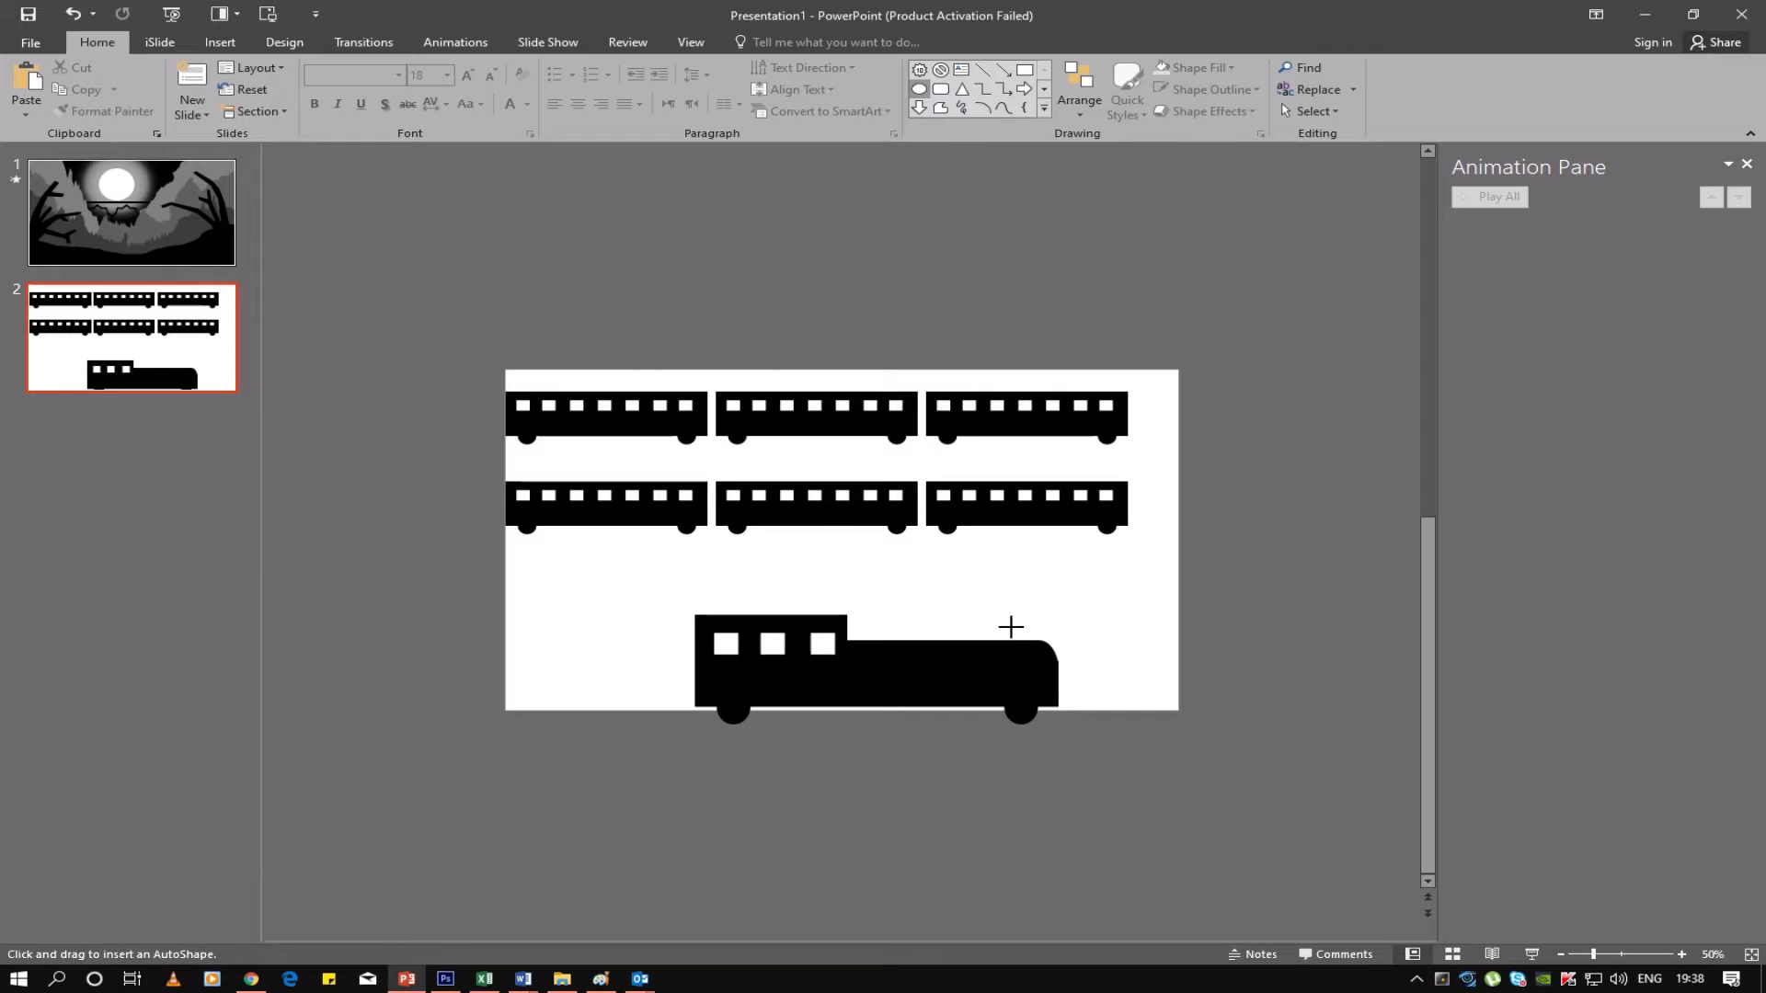
{"action": "left_click_drag", "start_coordinate": [1037, 651], "coordinate": [1016, 641]}
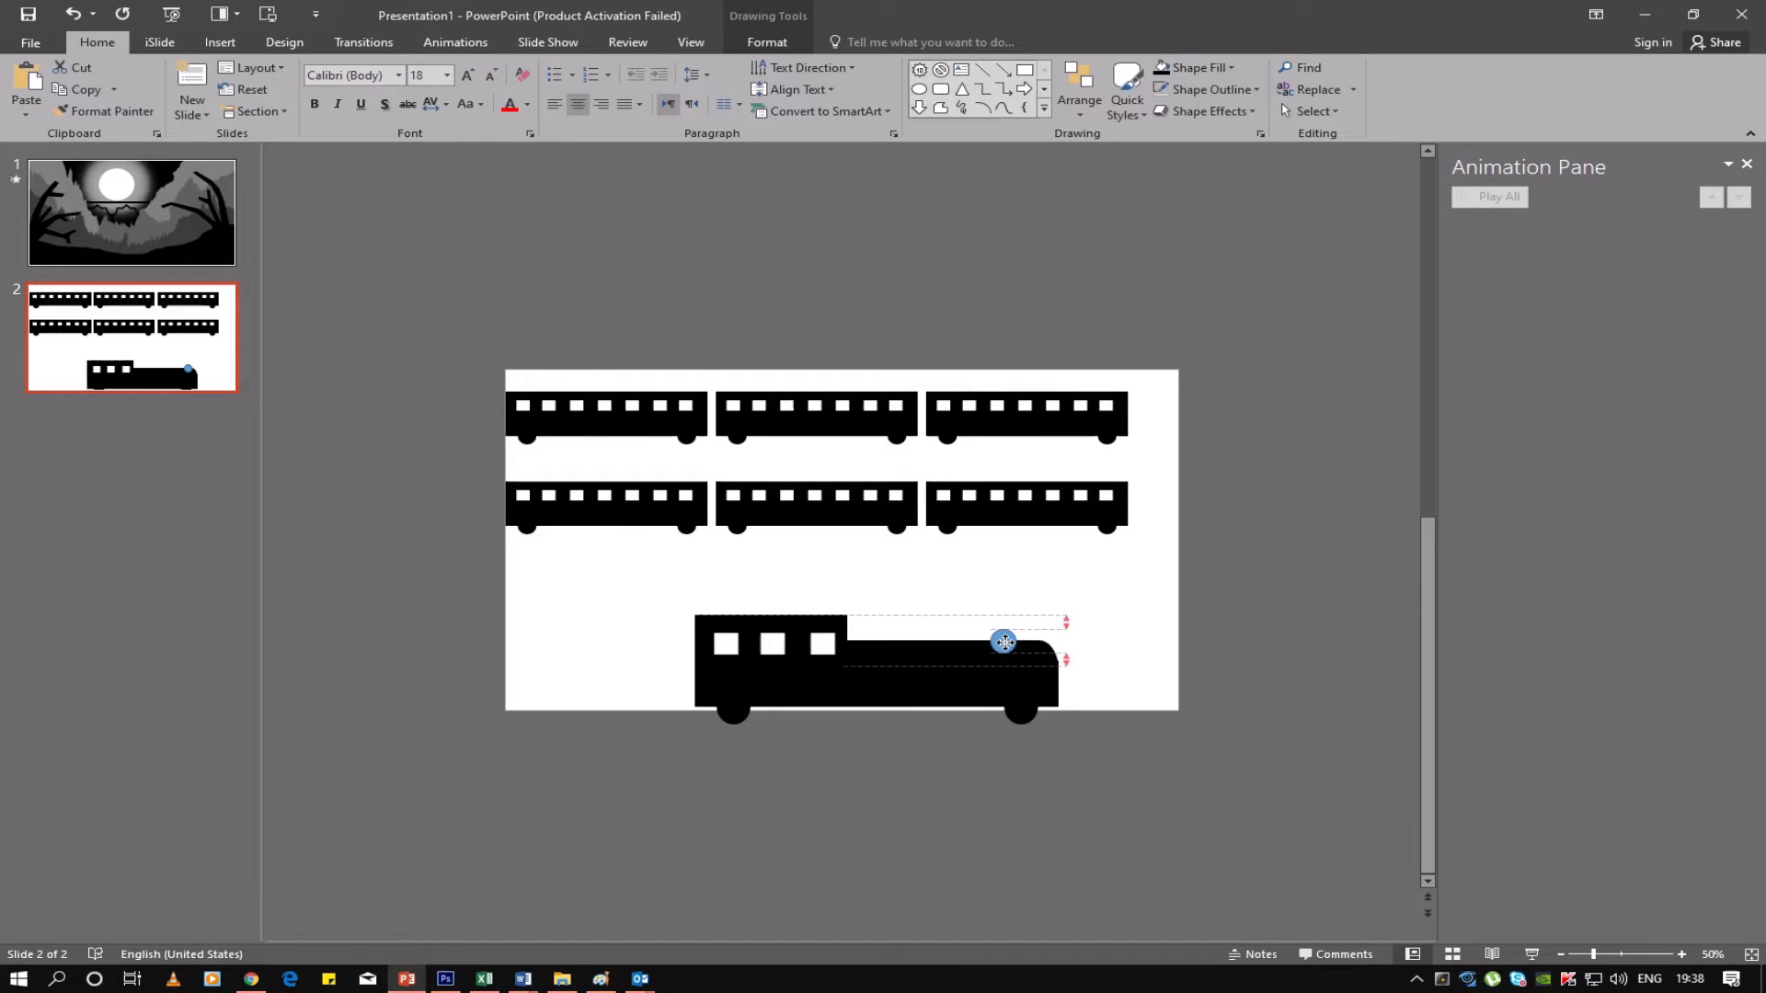
{"action": "left_click", "coordinate": [1024, 70]}
{"action": "mouse_move", "coordinate": [997, 582]}
{"action": "left_mouse_down"}
{"action": "mouse_move", "coordinate": [1004, 649]}
{"action": "mouse_move", "coordinate": [1002, 612]}
{"action": "left_mouse_up"}
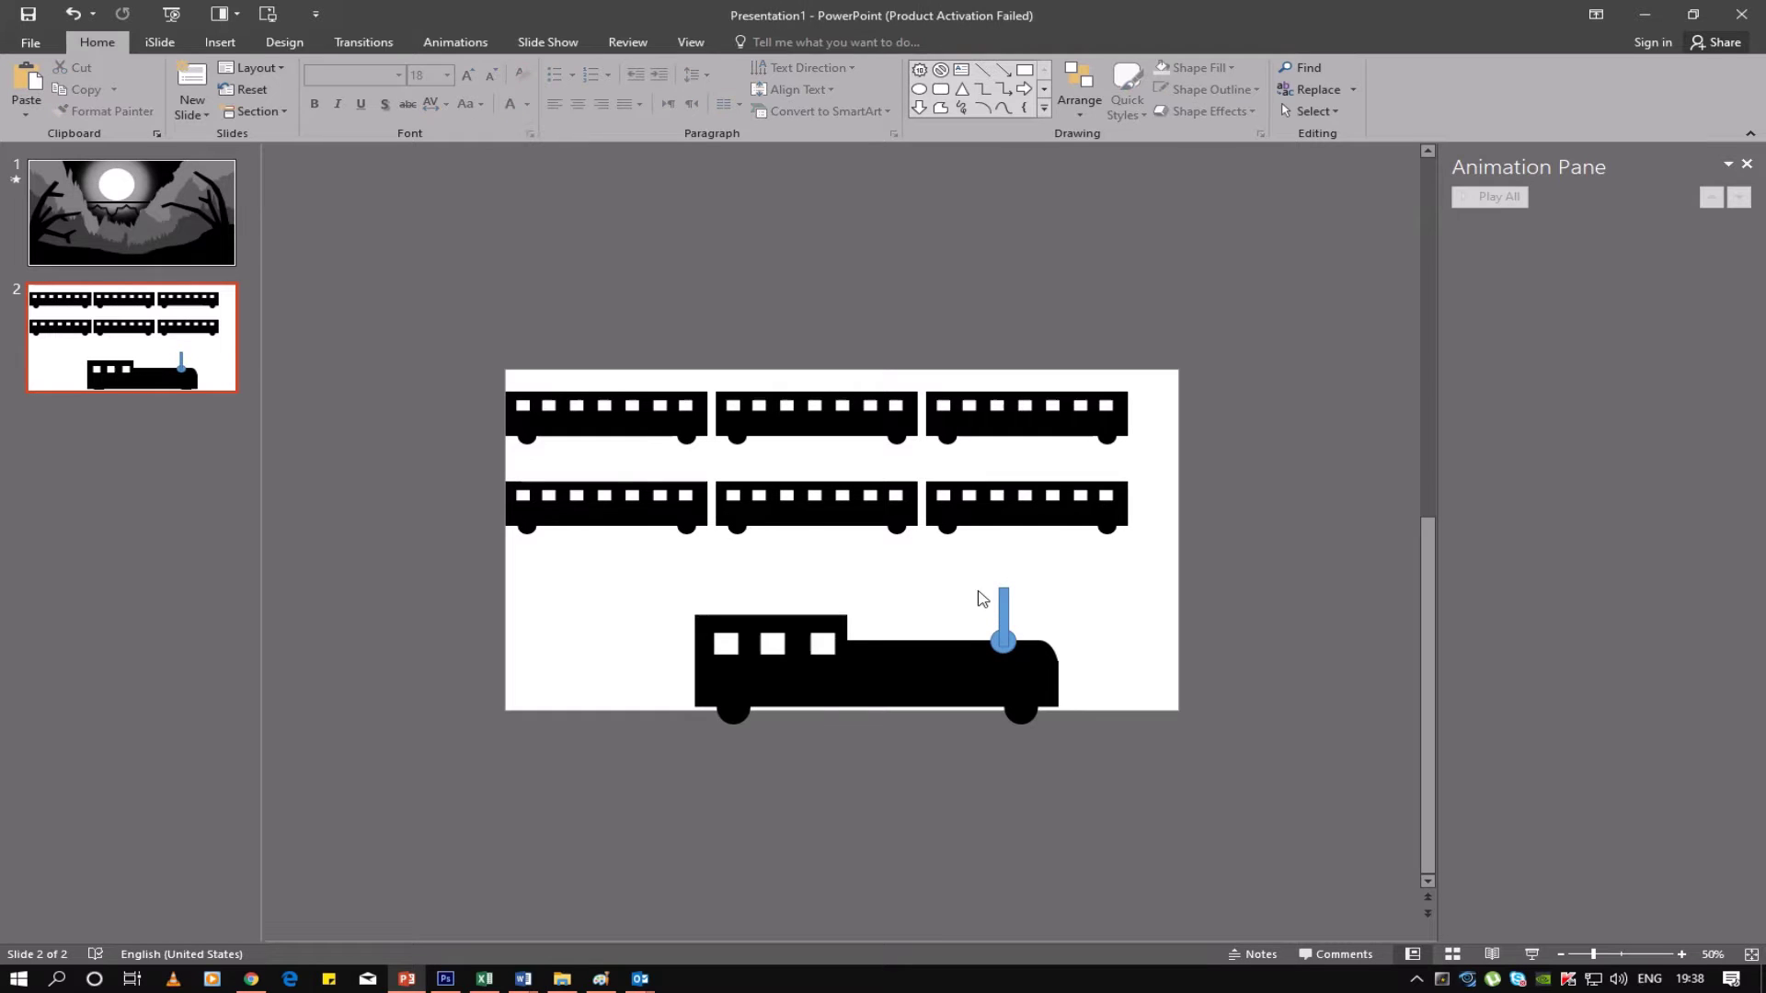
{"action": "left_click_drag", "start_coordinate": [957, 554], "coordinate": [1046, 713]}
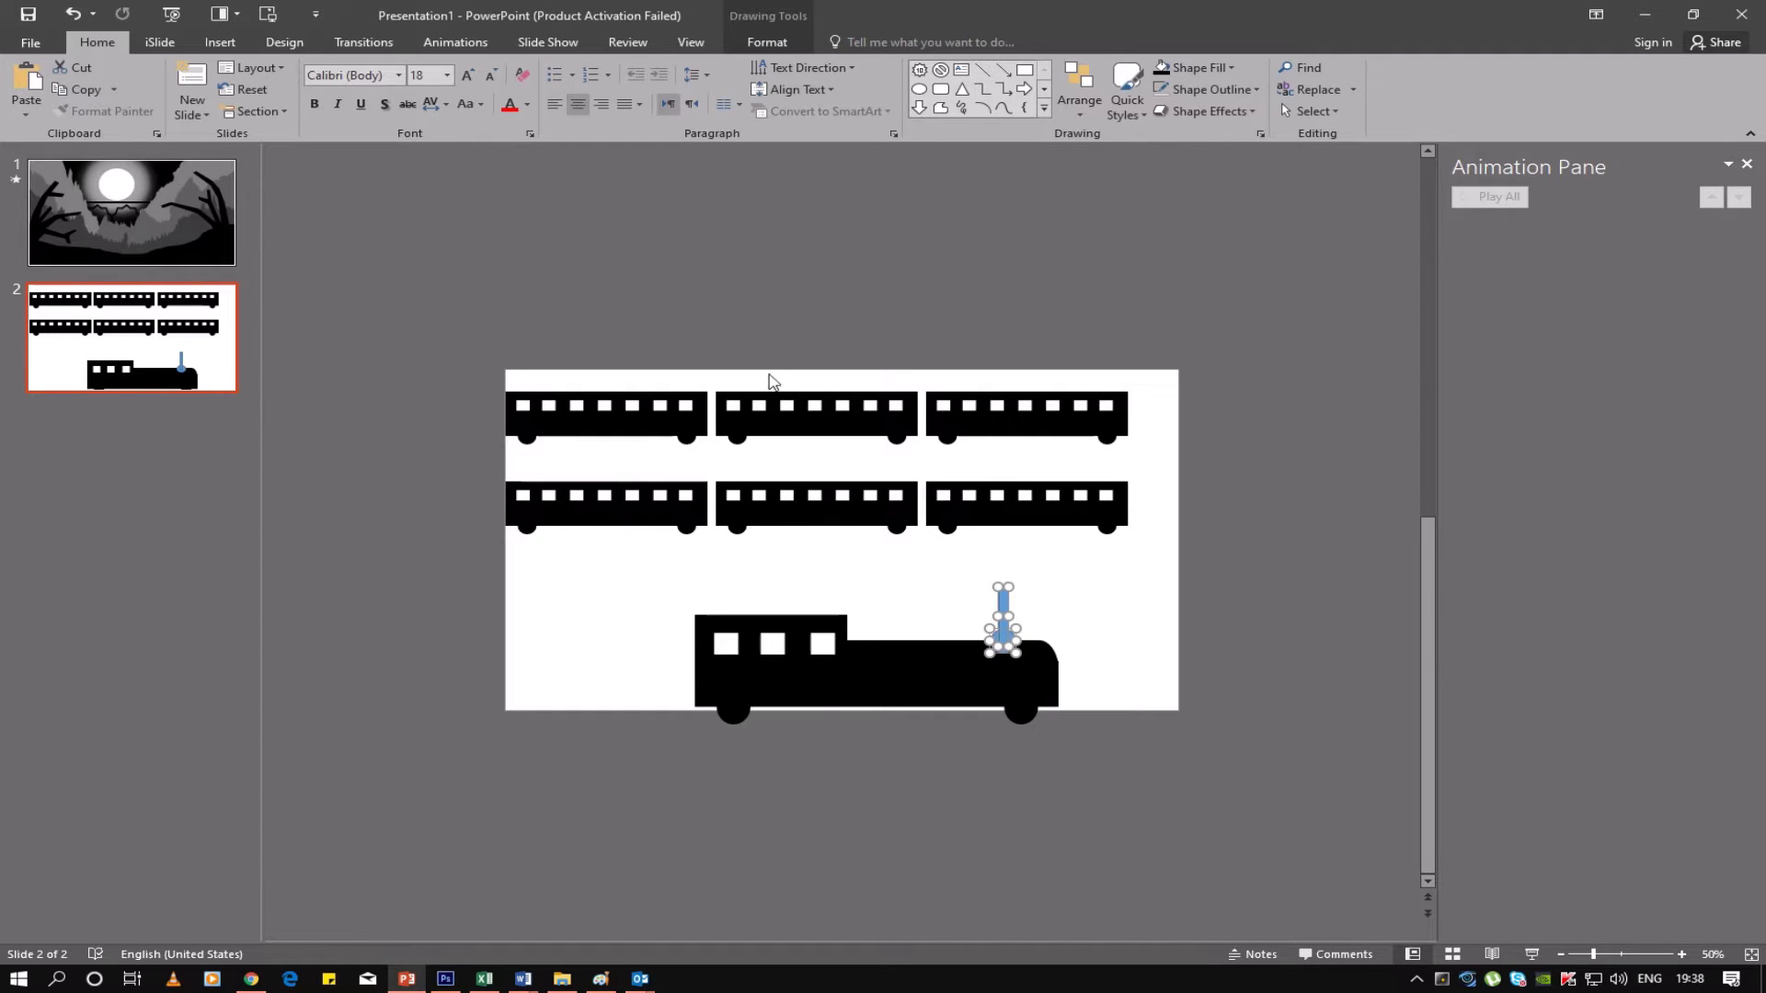
{"action": "left_click", "coordinate": [1161, 68]}
{"action": "left_click", "coordinate": [1096, 687]}
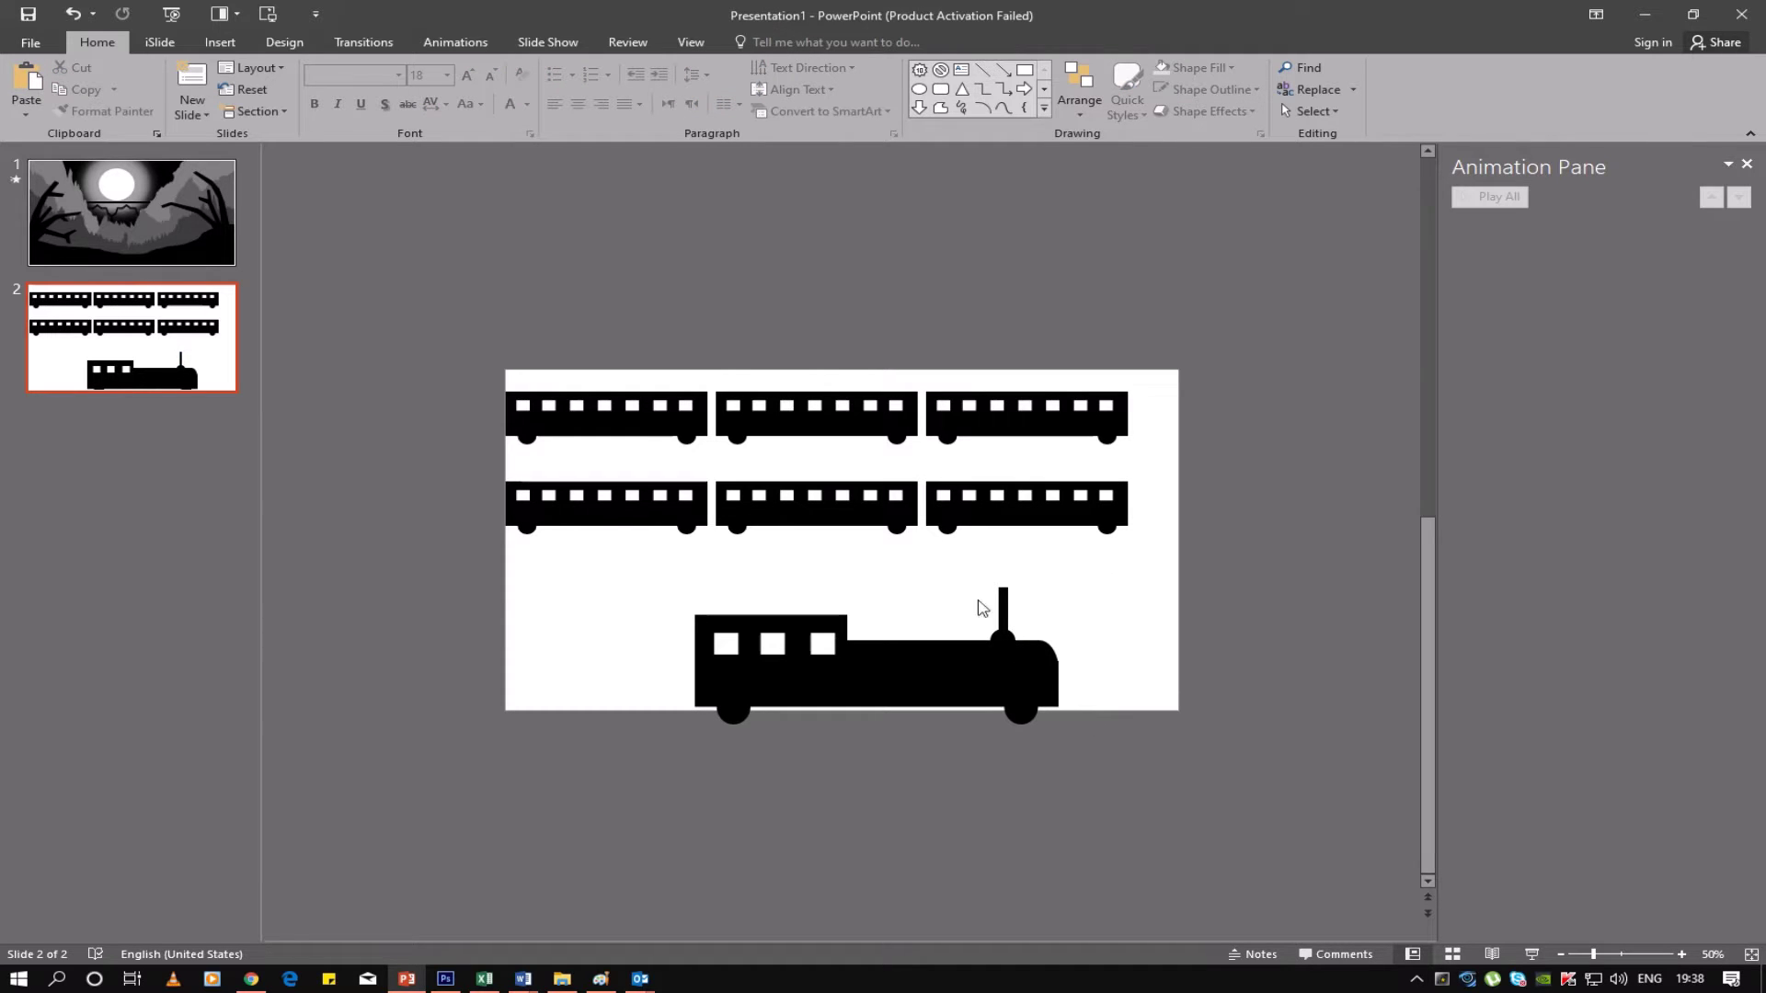
Draw a small rectangle cap and settle it on top of the chimney stem
{"action": "left_click", "coordinate": [1023, 69]}
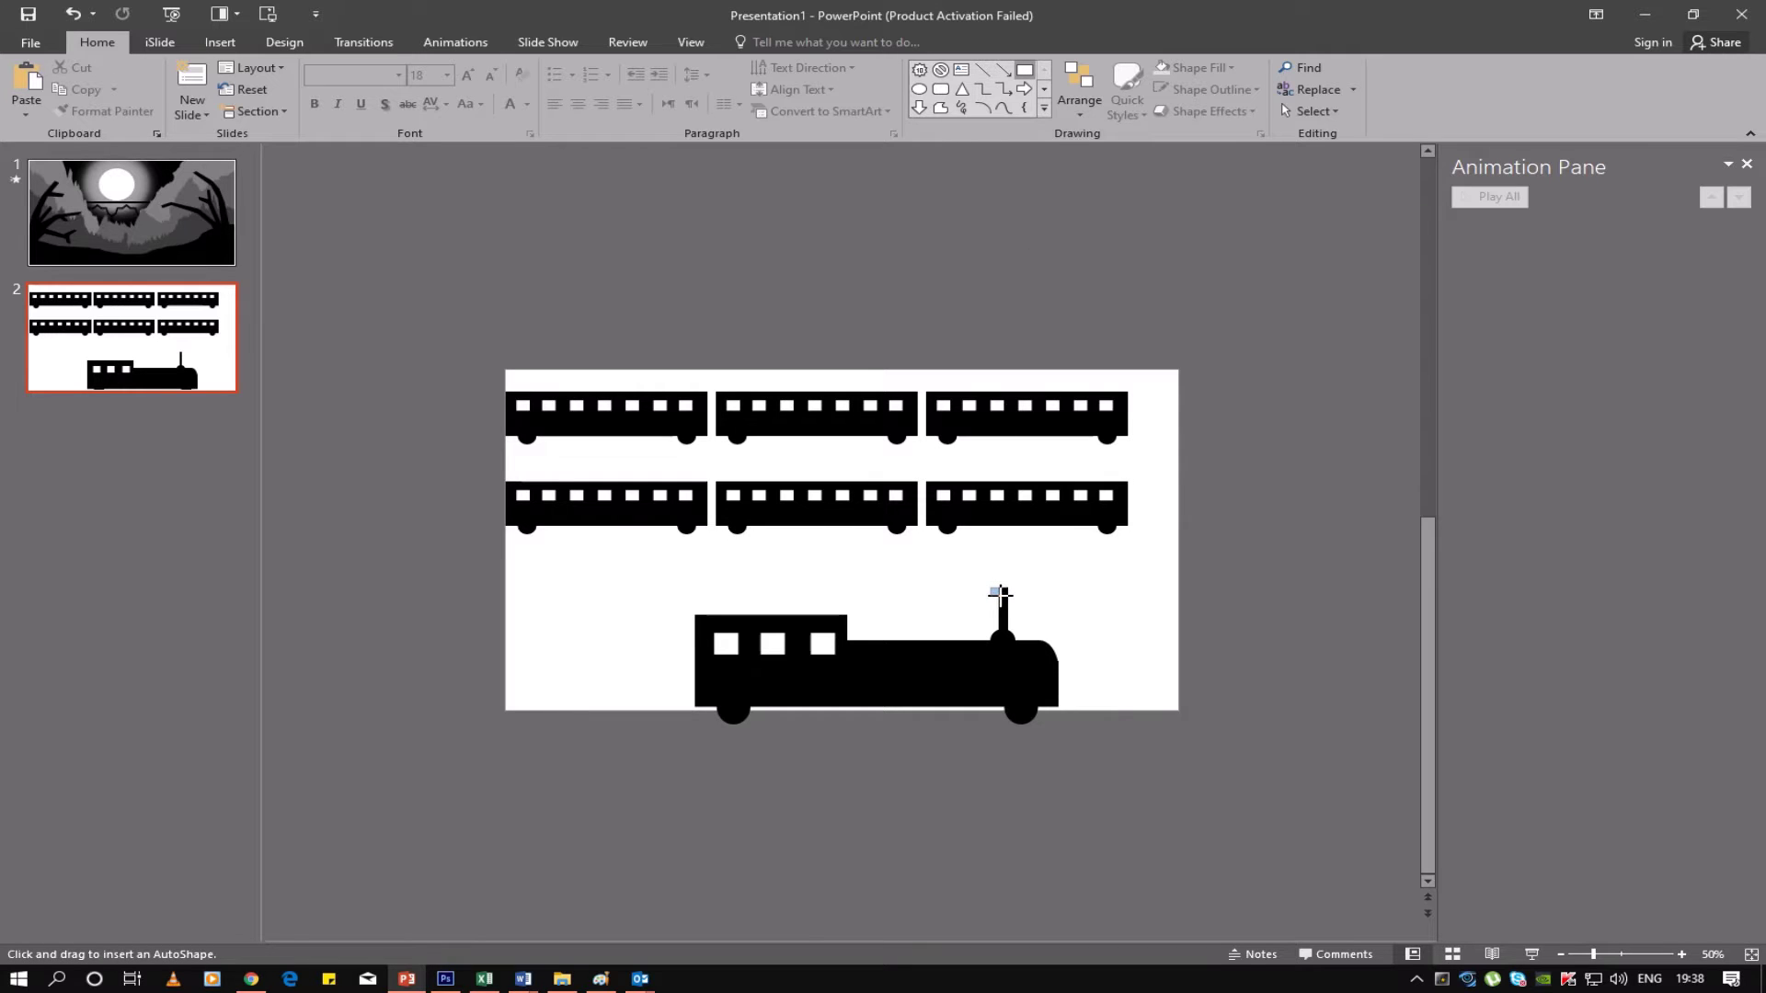
{"action": "left_click_drag", "start_coordinate": [1002, 594], "coordinate": [1008, 602]}
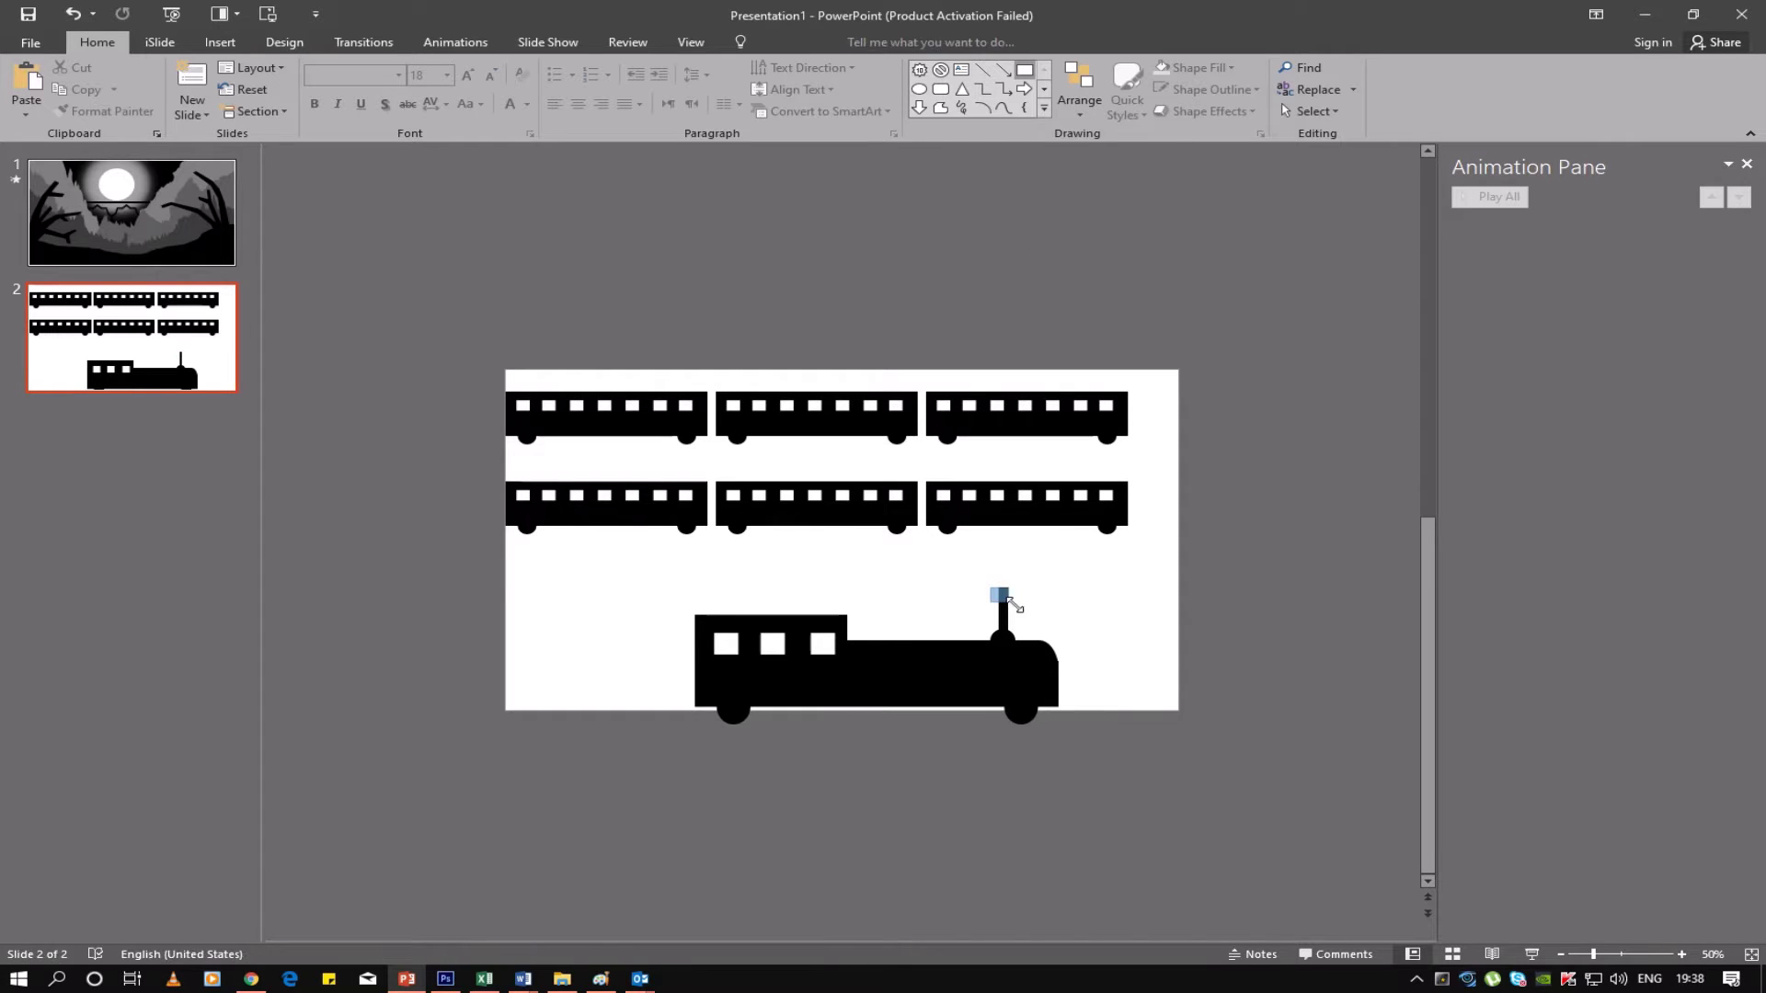
{"action": "left_click", "coordinate": [1158, 670]}
{"action": "left_click", "coordinate": [1000, 596]}
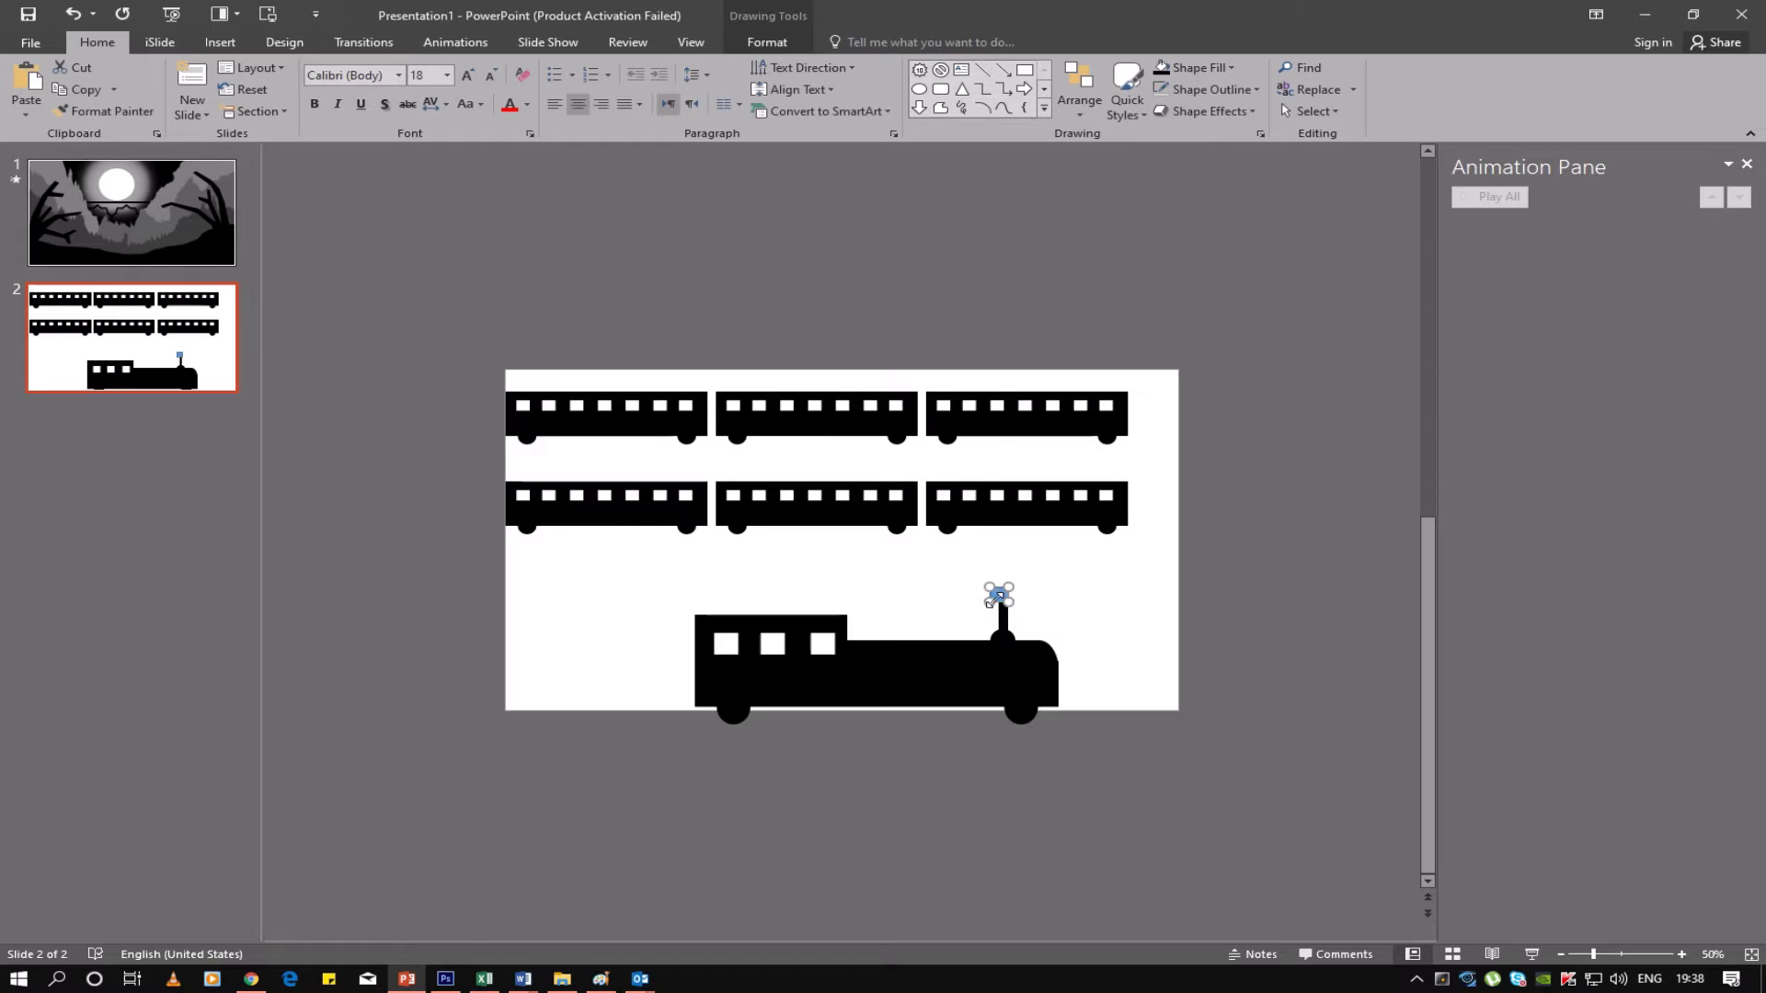
{"action": "left_click_drag", "start_coordinate": [993, 588], "coordinate": [994, 589]}
{"action": "left_click_drag", "start_coordinate": [991, 586], "coordinate": [991, 589]}
{"action": "left_click", "coordinate": [1069, 658]}
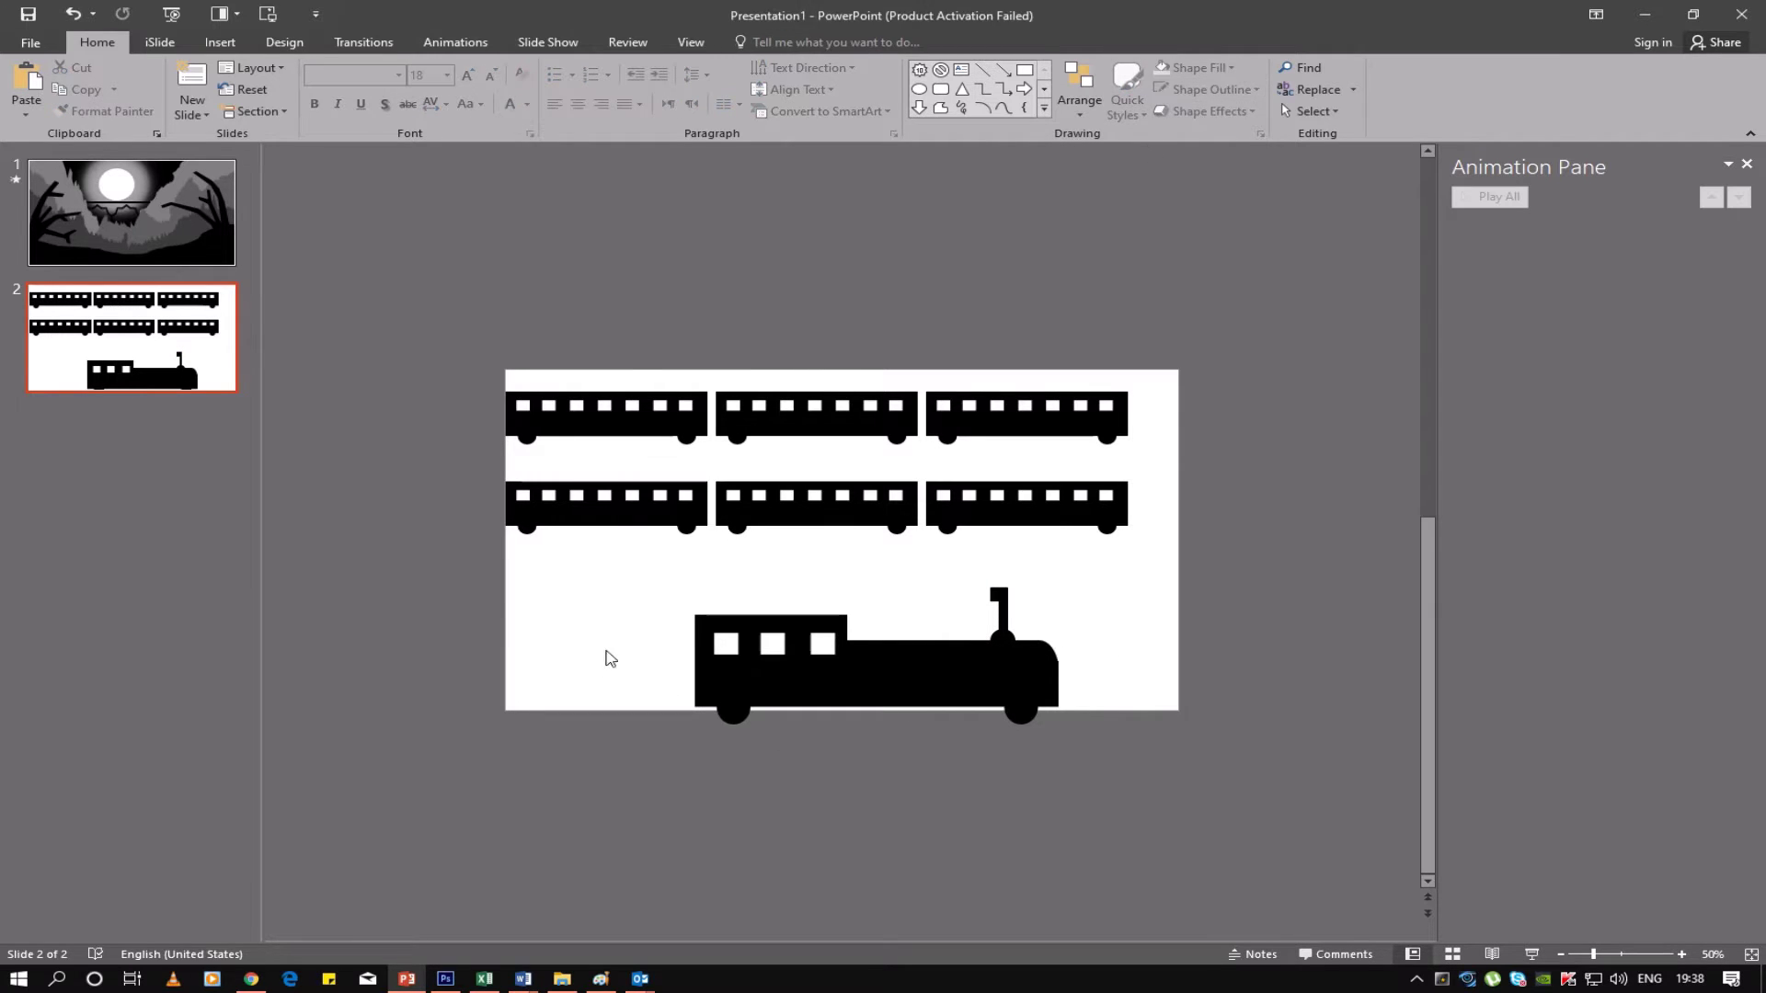
{"action": "left_click_drag", "start_coordinate": [589, 598], "coordinate": [1122, 793]}
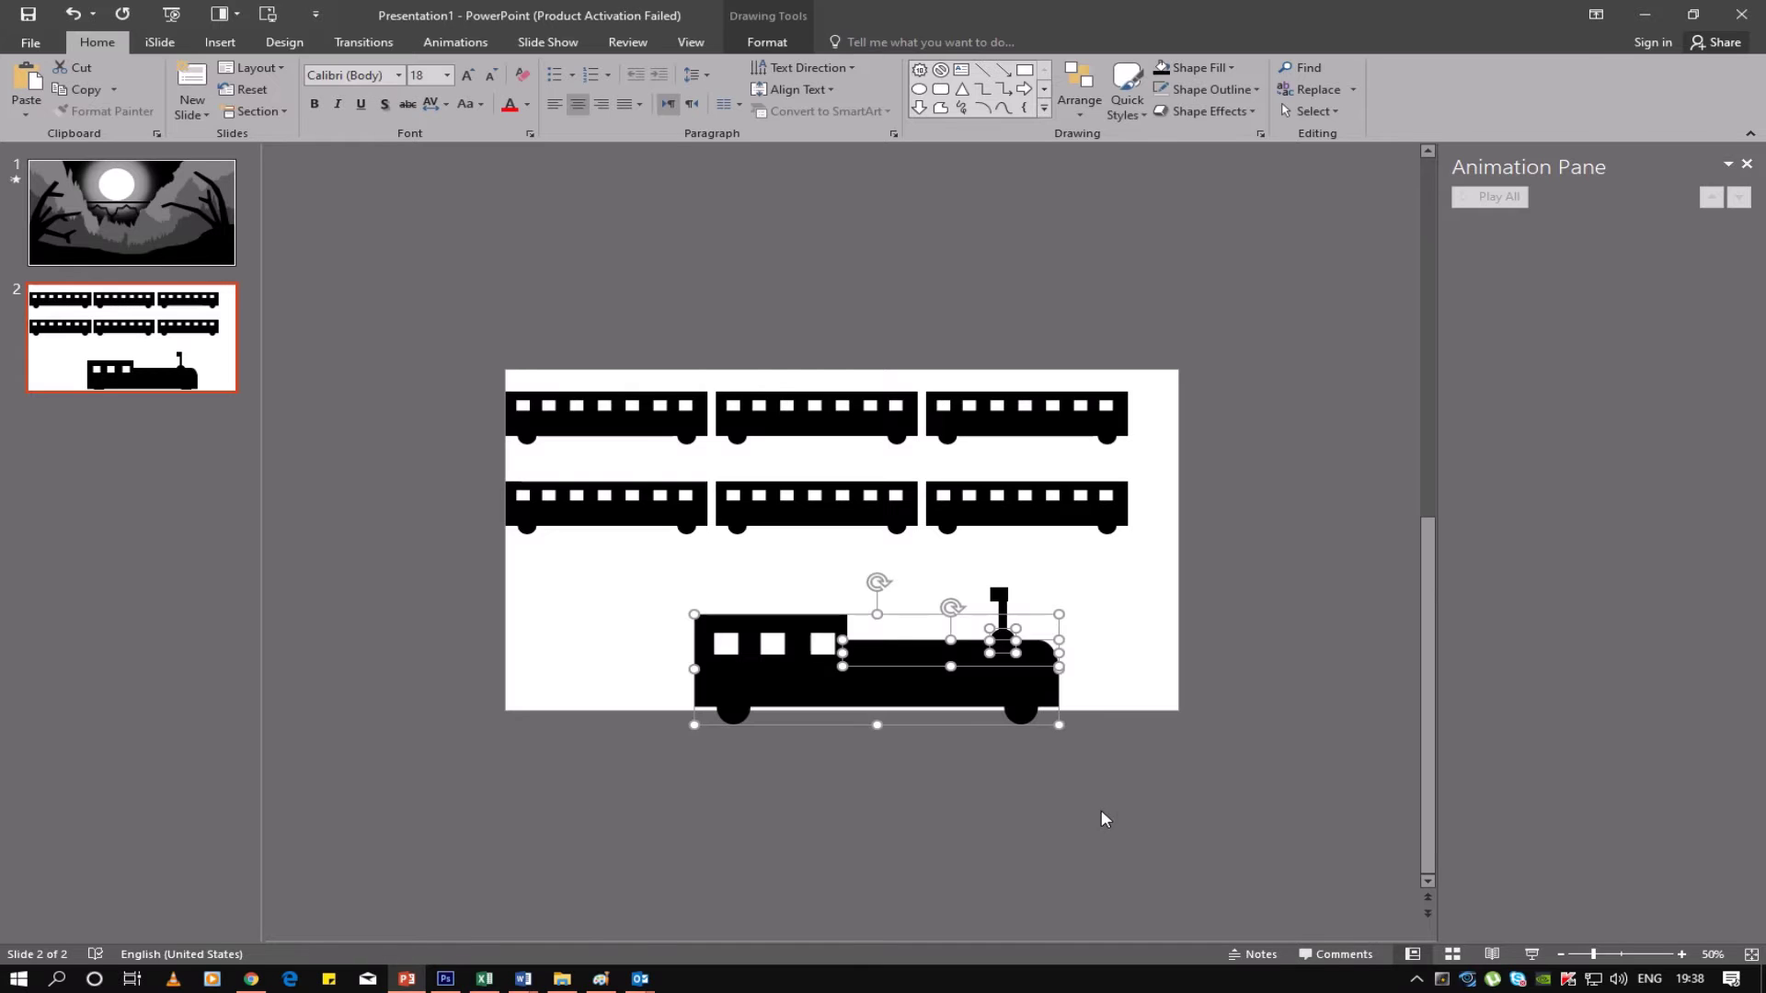
Merge all locomotive pieces into one shape and move it to the lower right
{"action": "left_click", "coordinate": [672, 582]}
{"action": "left_click_drag", "start_coordinate": [635, 559], "coordinate": [1218, 817]}
{"action": "left_click", "coordinate": [767, 42]}
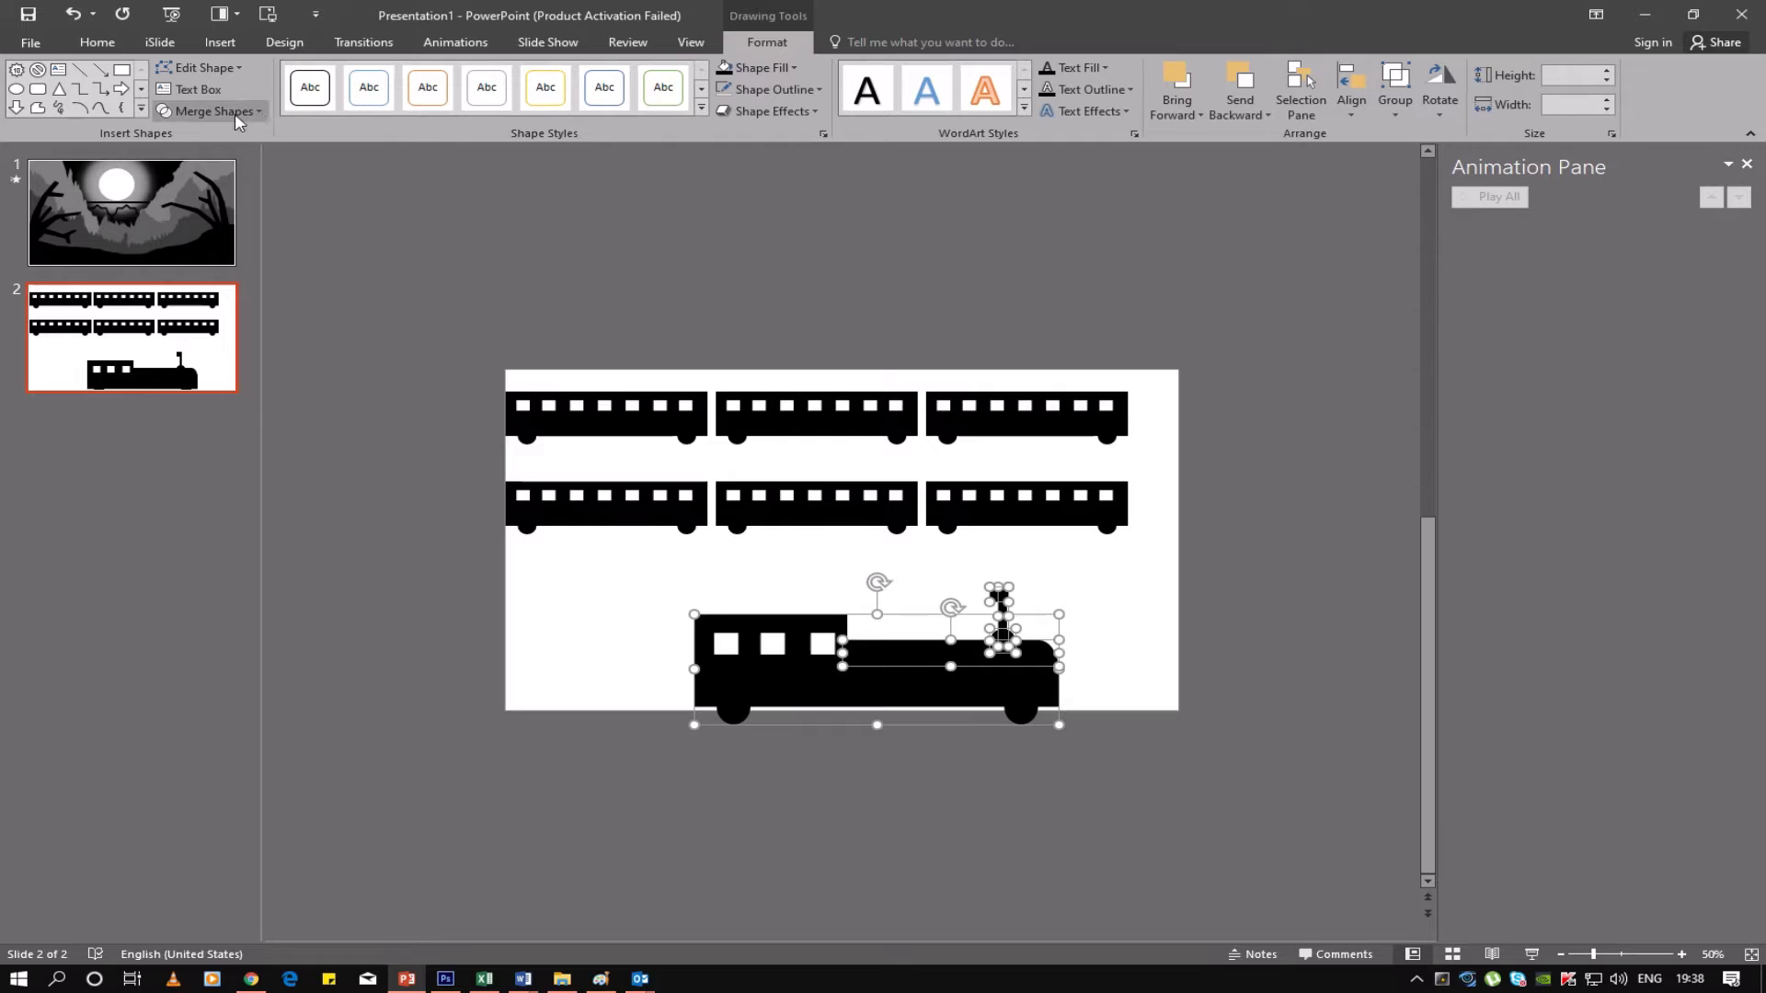
{"action": "left_click", "coordinate": [210, 111]}
{"action": "left_click", "coordinate": [210, 157]}
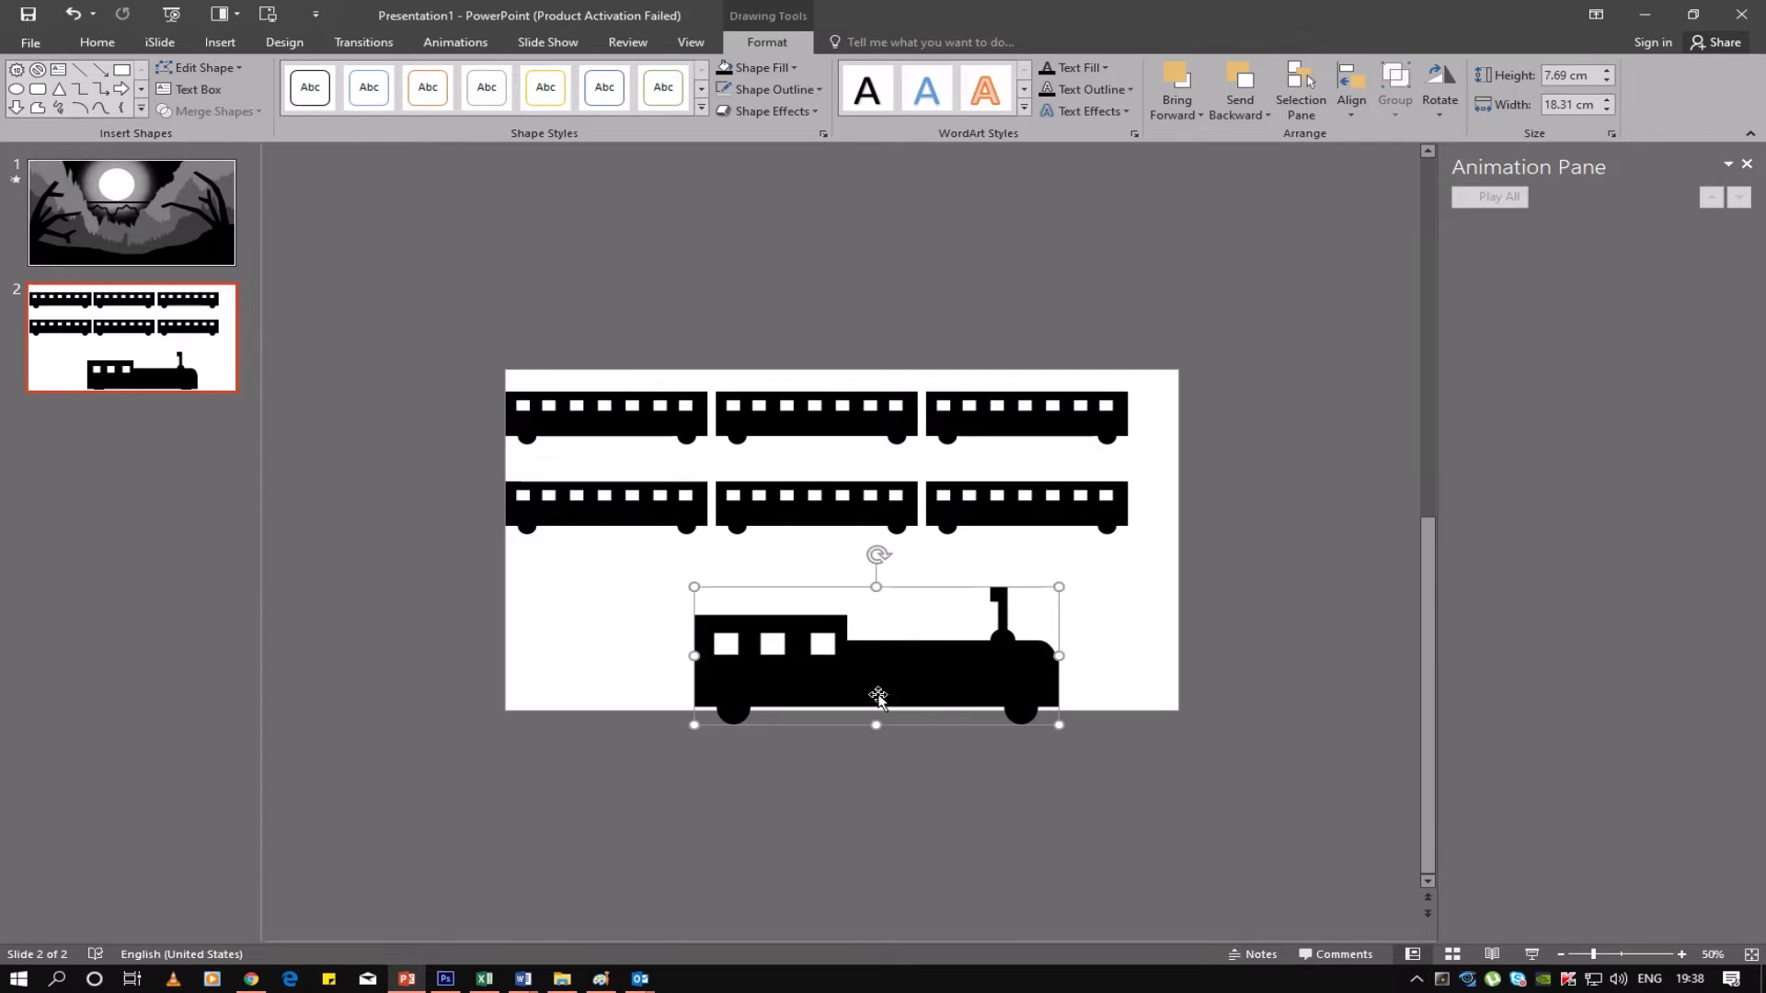
{"action": "left_click_drag", "start_coordinate": [899, 685], "coordinate": [1021, 662]}
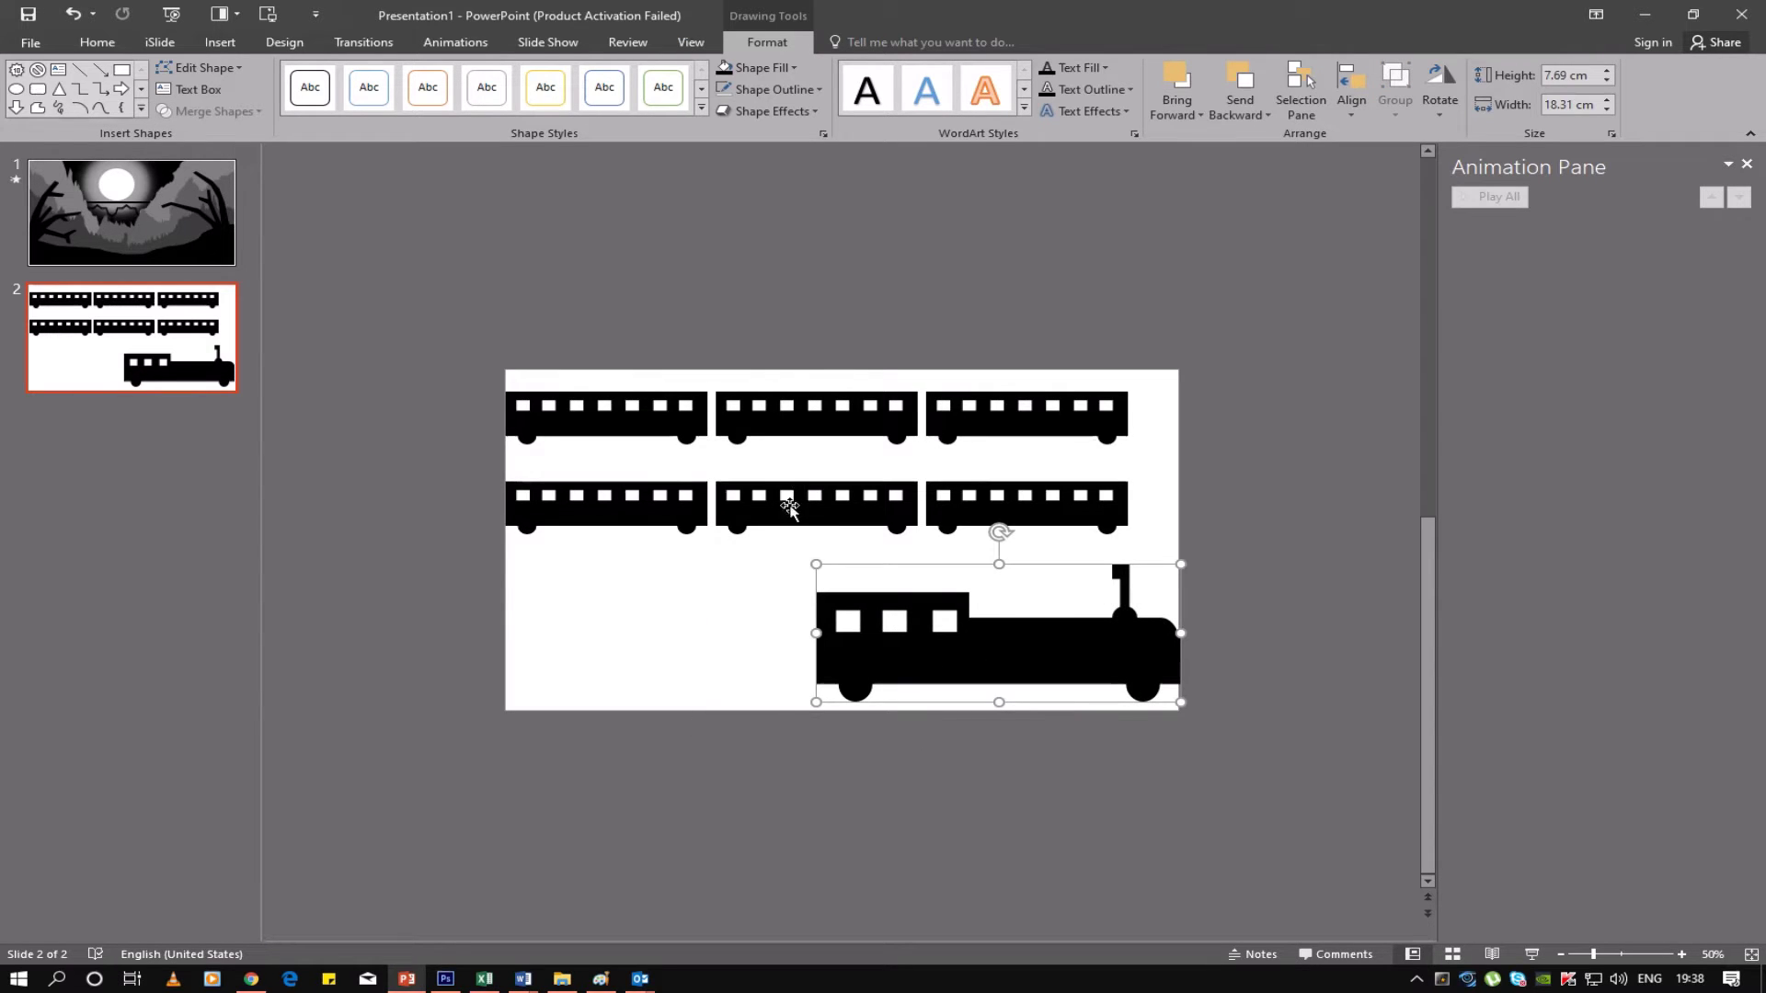
Select the five second-row carriages, the locomotive and the three top-row carriages together
{"action": "left_click", "coordinate": [789, 512]}
{"action": "left_click", "coordinate": [644, 512]}
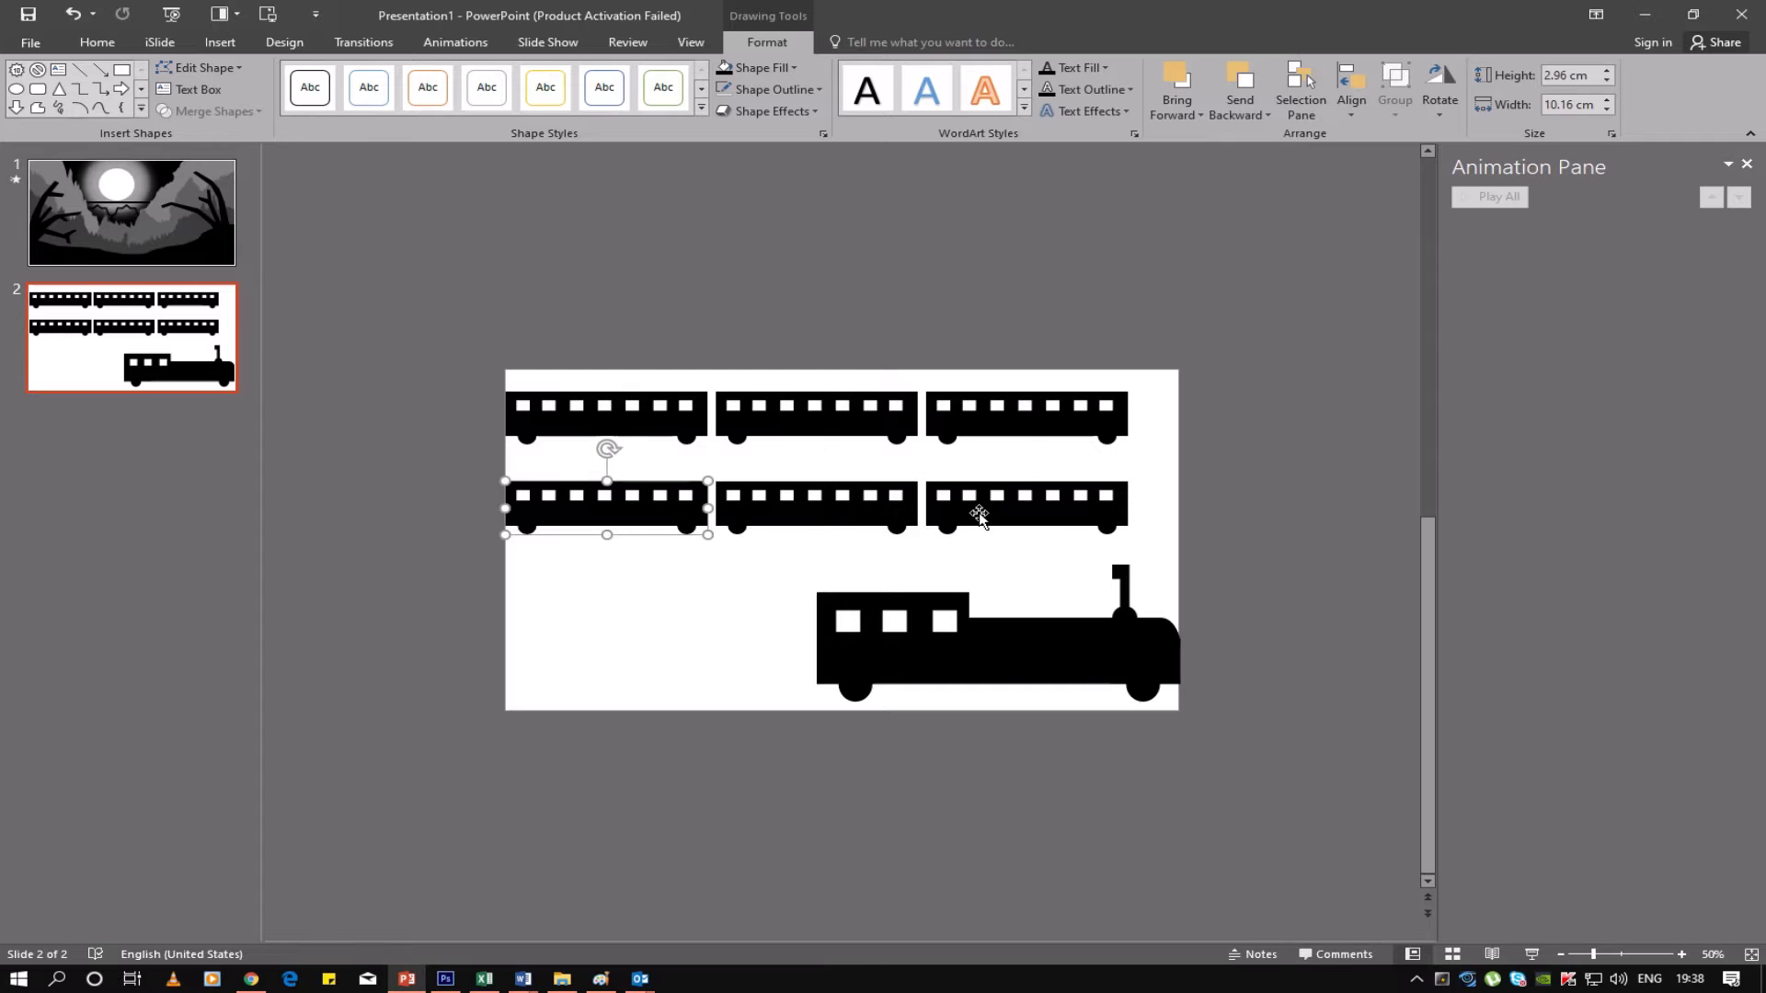
{"action": "left_click", "coordinate": [952, 521]}
{"action": "left_click", "coordinate": [853, 520], "text": "shift"}
{"action": "left_click", "coordinate": [626, 529], "text": "shift"}
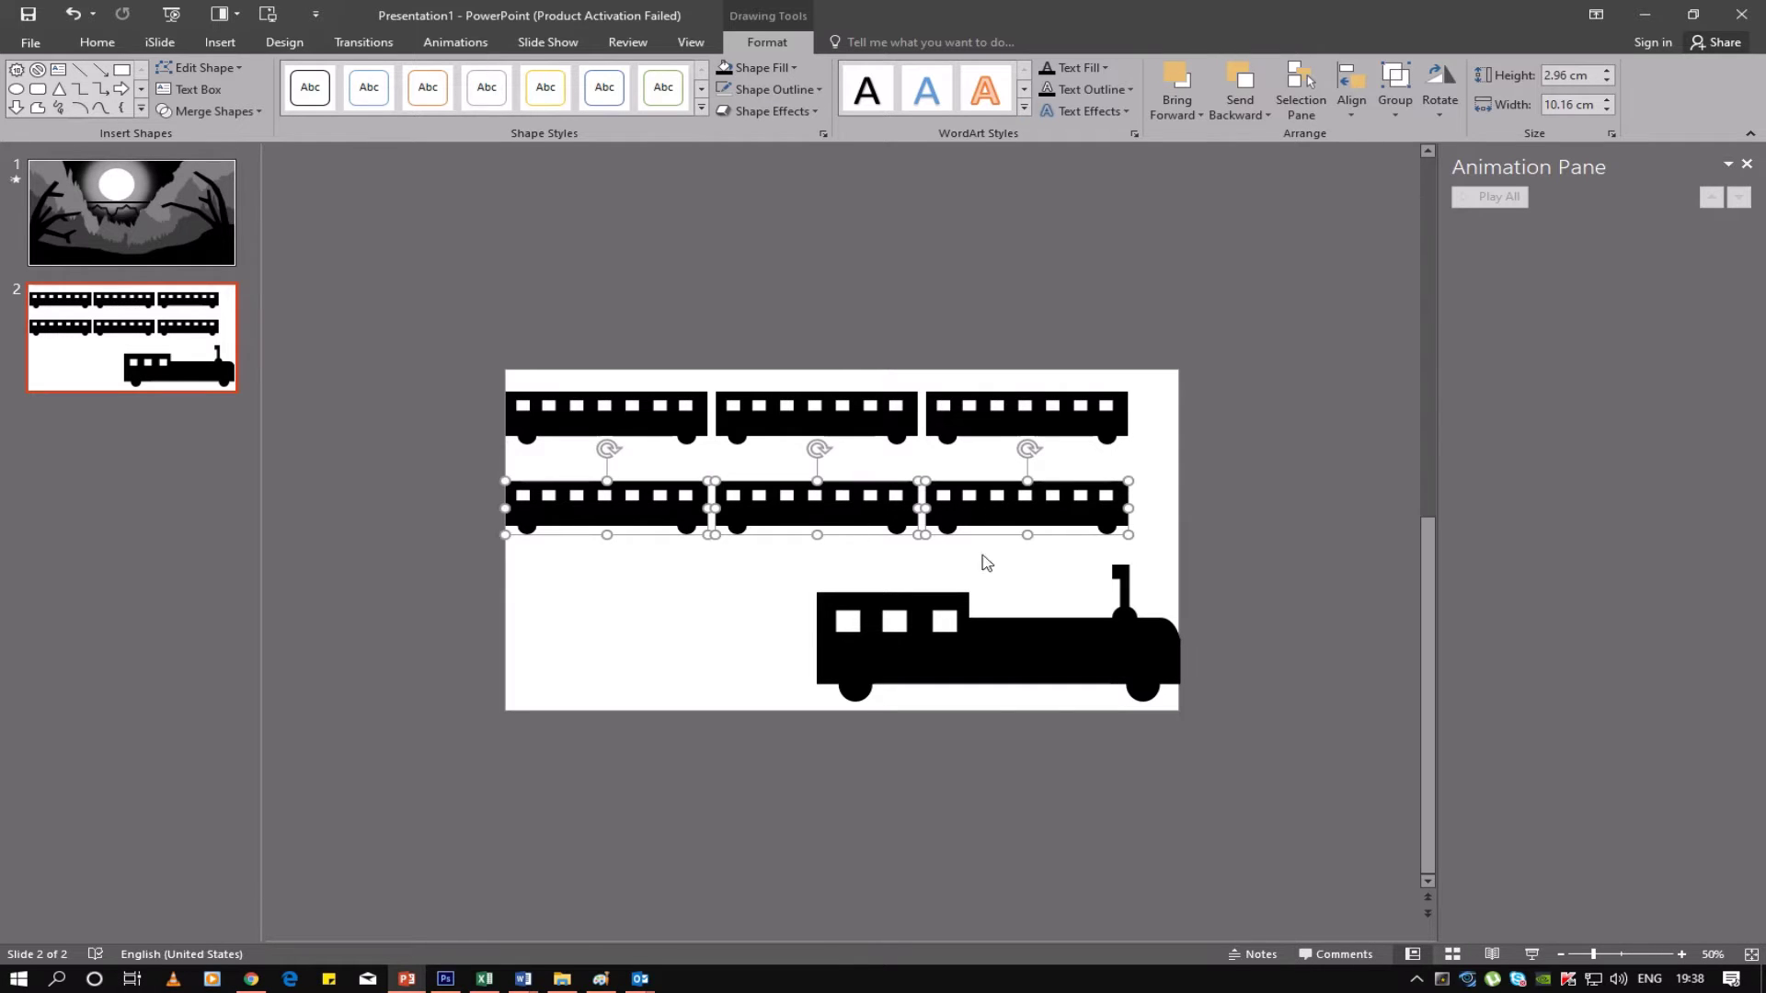
{"action": "left_click", "coordinate": [1005, 672], "text": "shift"}
{"action": "left_click", "coordinate": [990, 432], "text": "shift"}
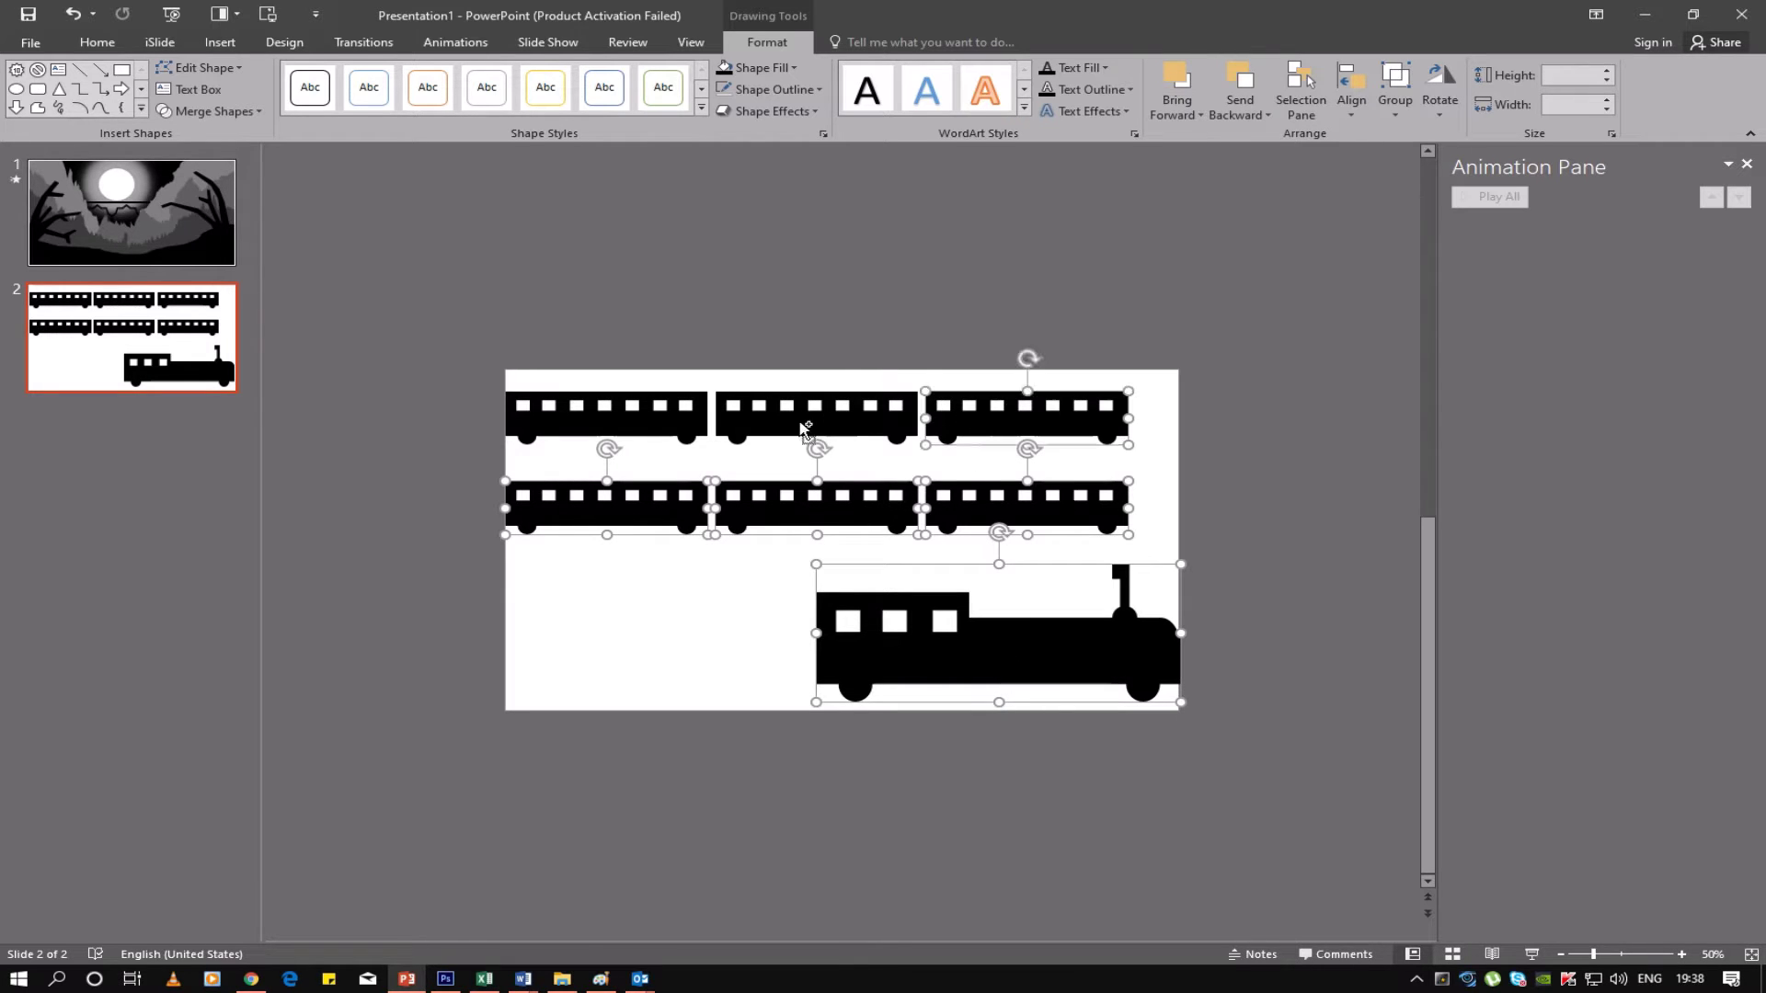
{"action": "left_click", "coordinate": [807, 432], "text": "shift"}
{"action": "left_click", "coordinate": [643, 428], "text": "shift"}
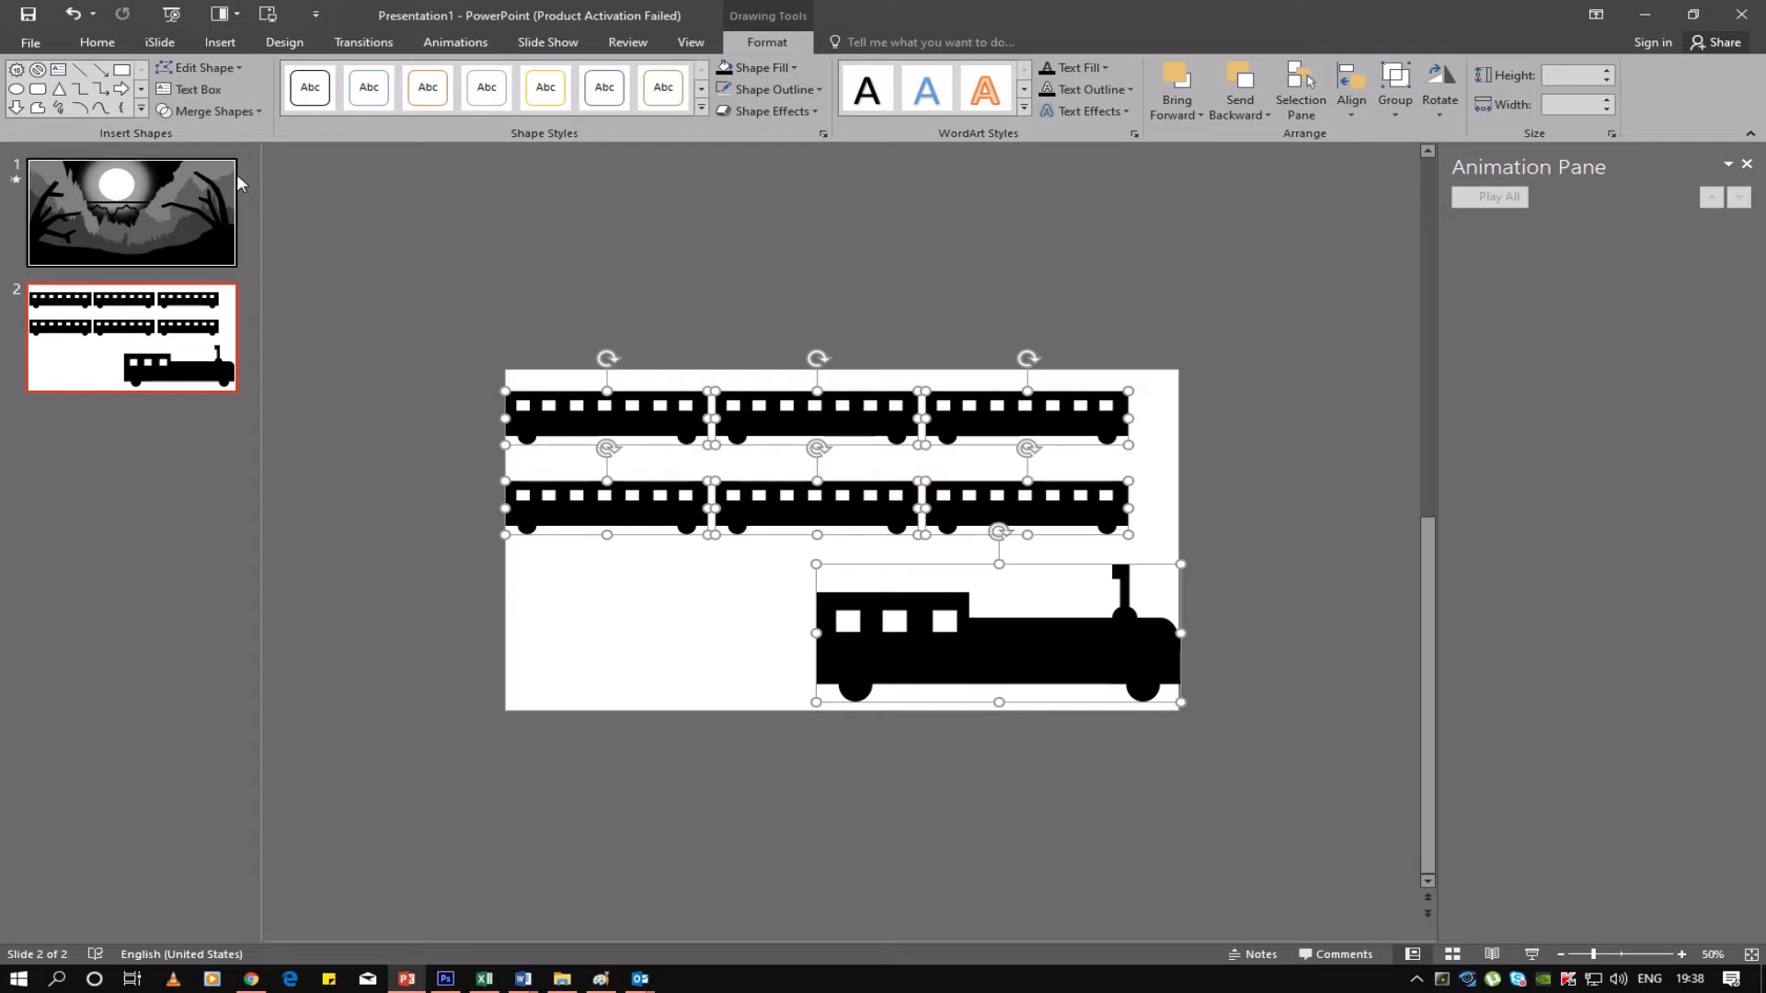
Shrink and narrow the locomotive and line it up beside the carriage row
{"action": "left_click", "coordinate": [836, 785]}
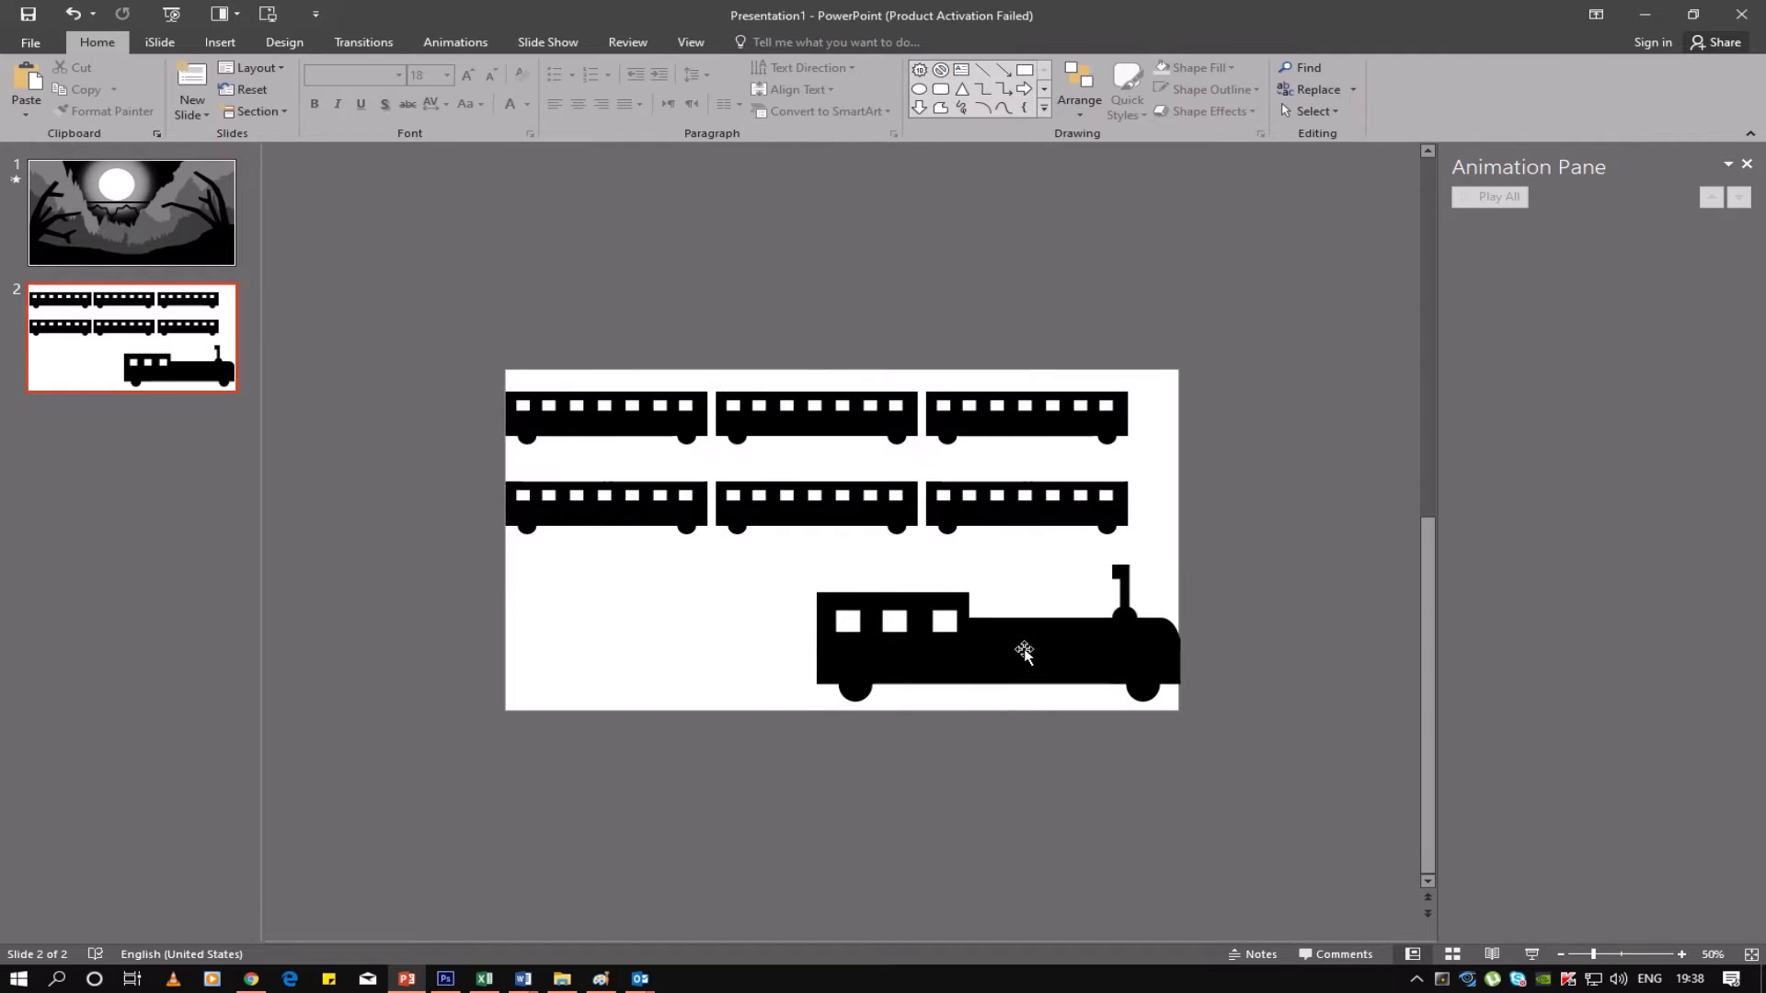
{"action": "left_click", "coordinate": [1020, 650]}
{"action": "left_click_drag", "start_coordinate": [814, 563], "coordinate": [982, 637]}
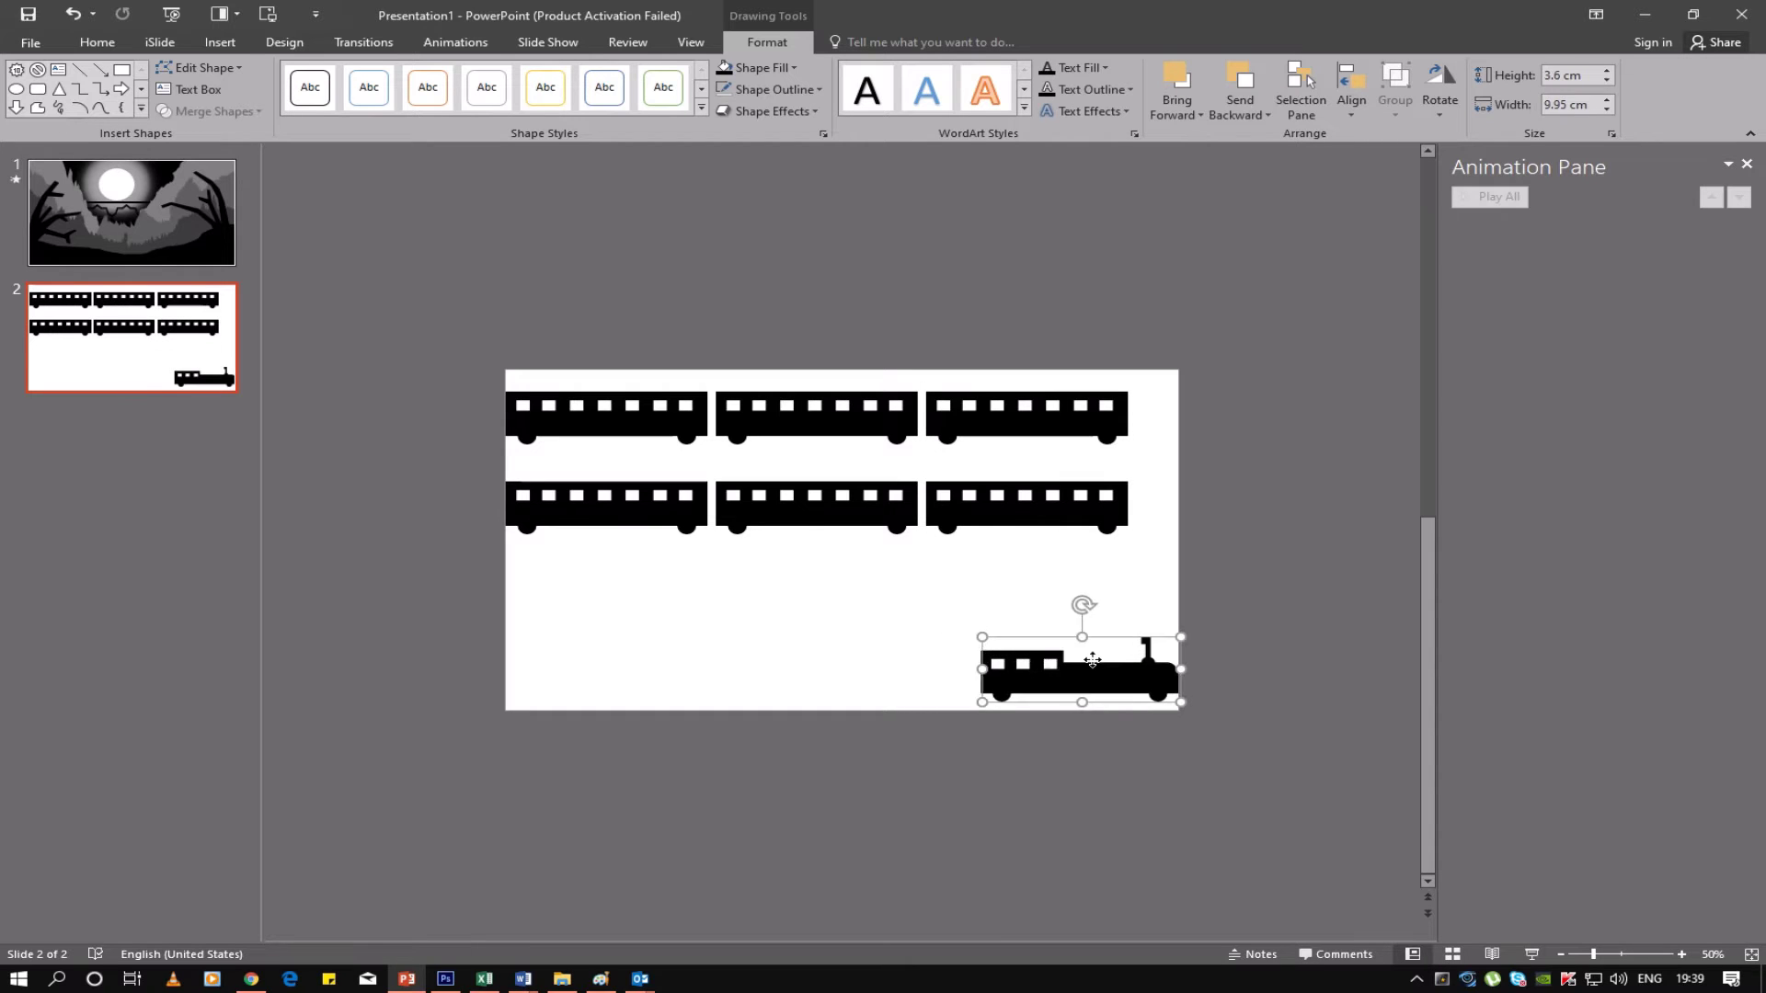
{"action": "mouse_move", "coordinate": [1061, 678]}
{"action": "left_mouse_down"}
{"action": "mouse_move", "coordinate": [1221, 510]}
{"action": "mouse_move", "coordinate": [1237, 538]}
{"action": "left_mouse_up"}
{"action": "left_click_drag", "start_coordinate": [1333, 503], "coordinate": [1210, 519]}
{"action": "left_click", "coordinate": [1072, 613]}
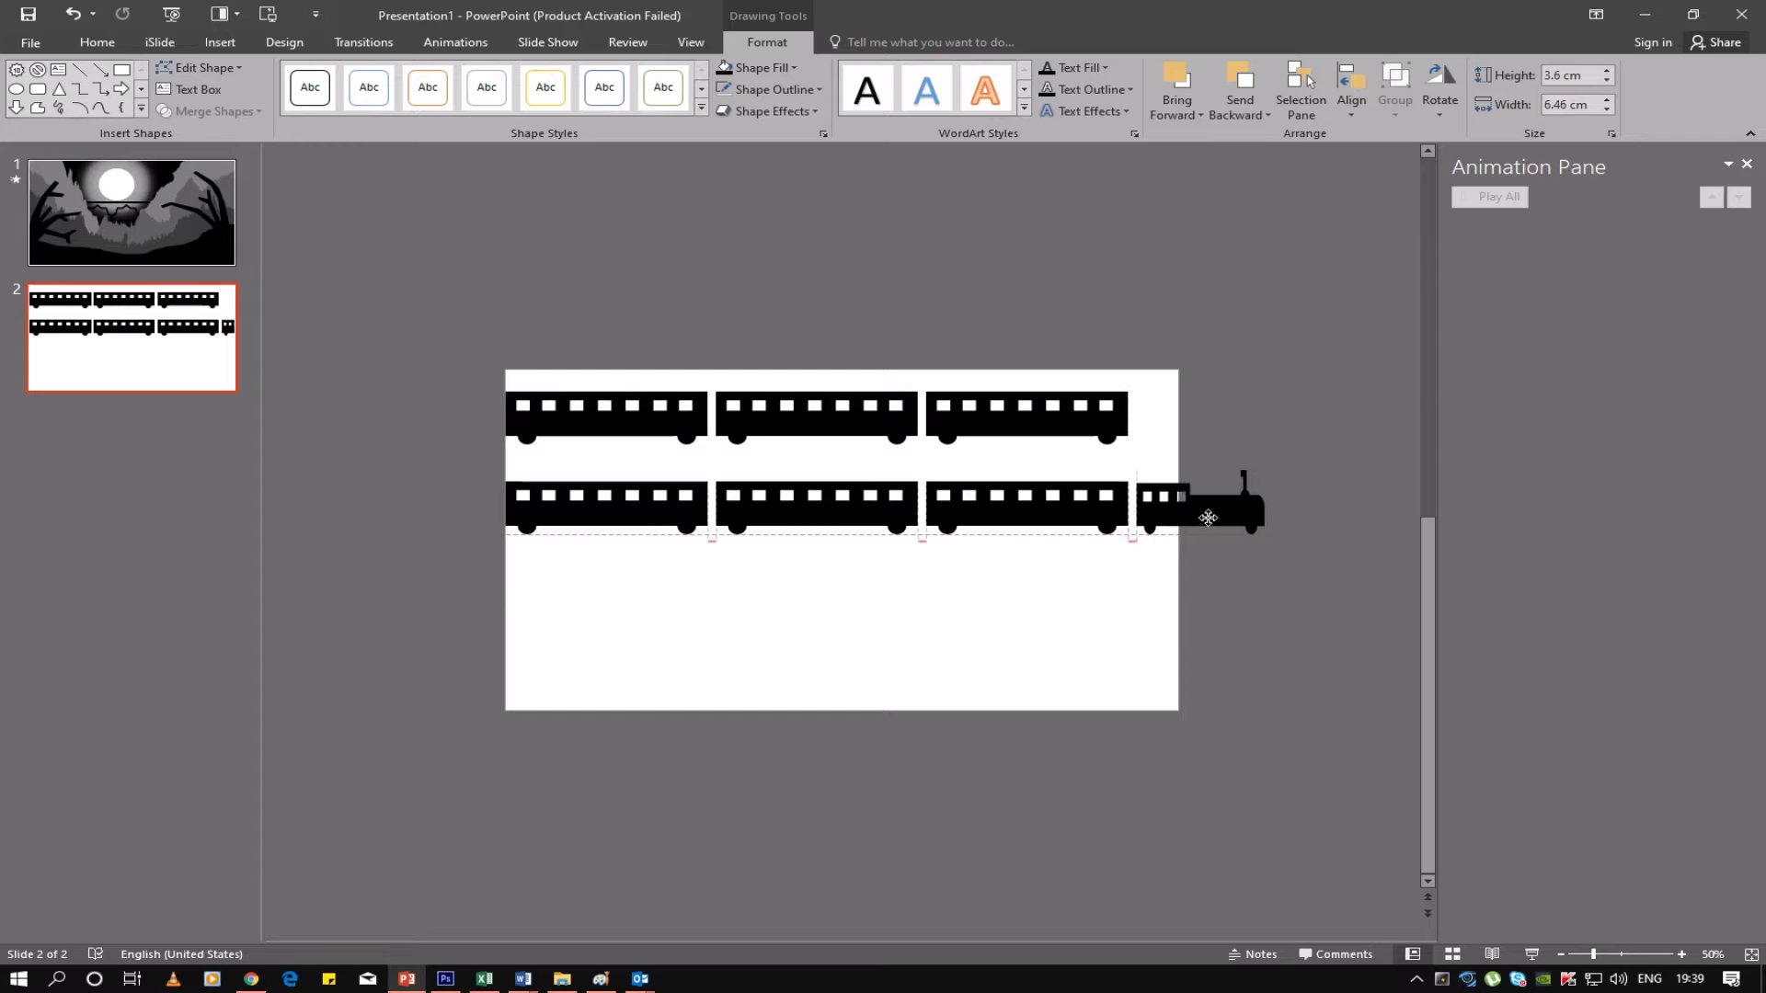
{"action": "left_click_drag", "start_coordinate": [1210, 519], "coordinate": [1207, 521]}
{"action": "key", "text": "ctrl+Left"}
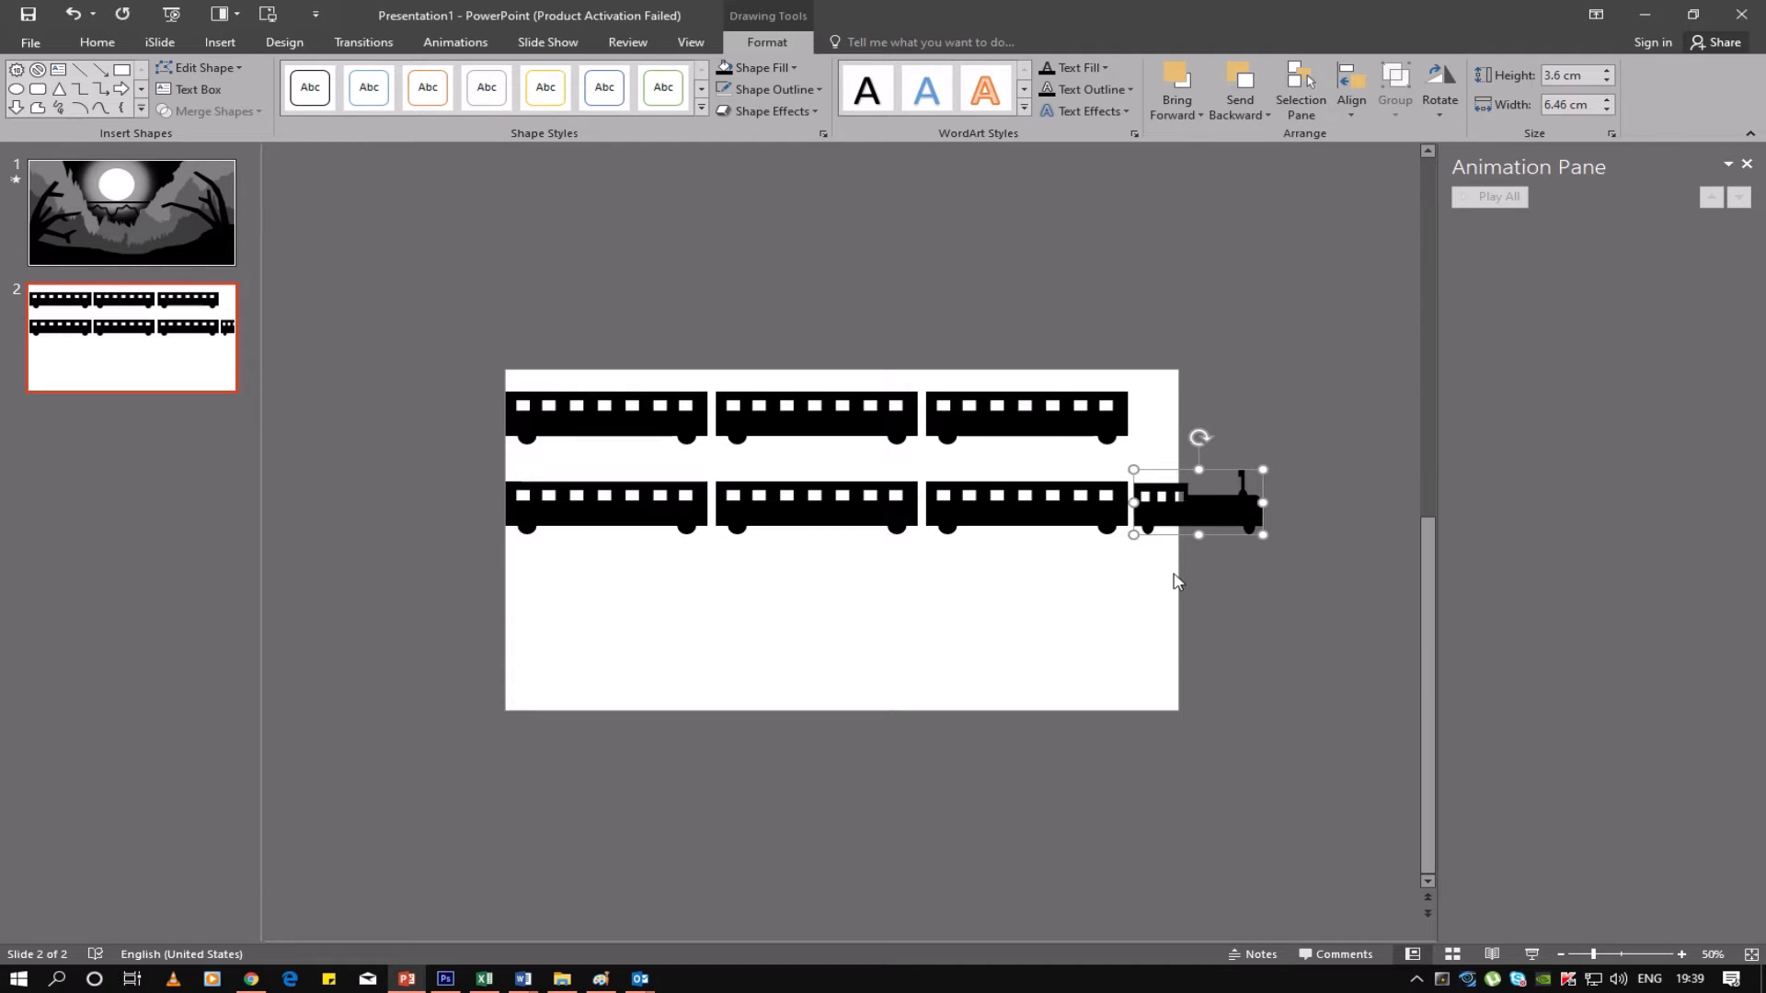
{"action": "key", "text": "ctrl+Left"}
{"action": "key", "text": "ctrl+Left"}
{"action": "key", "text": "ctrl+Right"}
Stretch the locomotive wider to the right and adjust its height
{"action": "left_click_drag", "start_coordinate": [1262, 504], "coordinate": [1317, 502]}
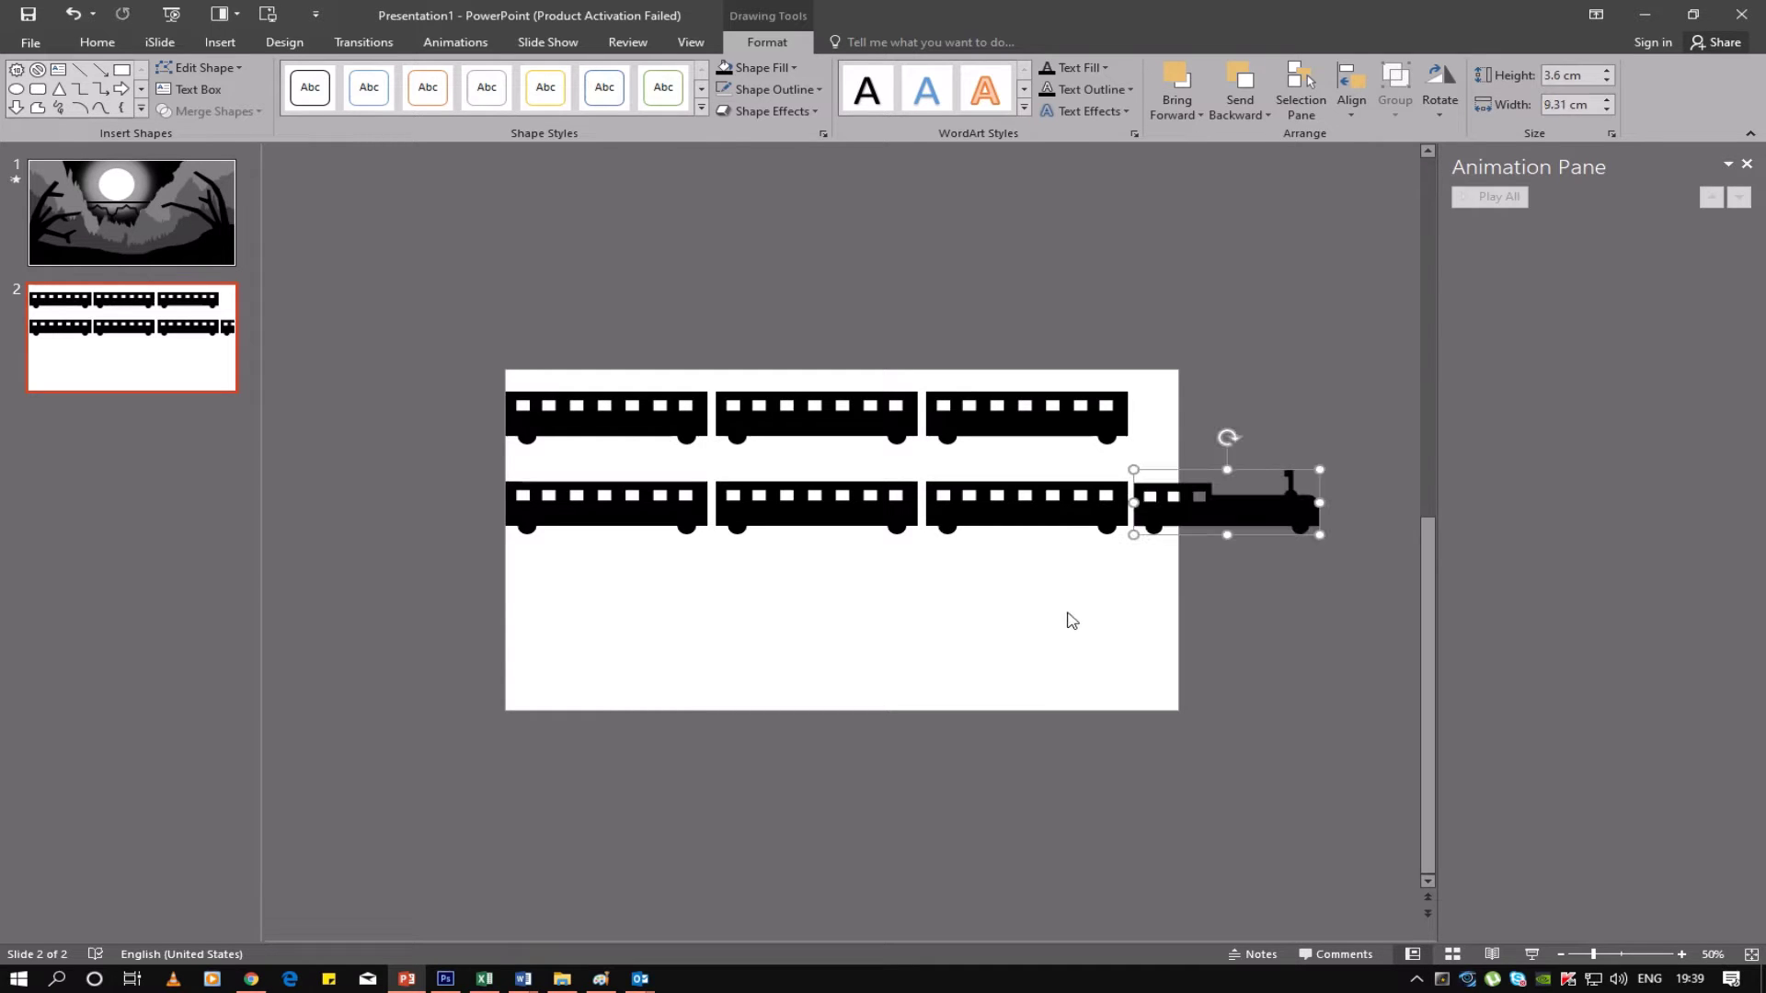
{"action": "left_click", "coordinate": [1082, 595]}
{"action": "left_click", "coordinate": [1193, 505]}
{"action": "left_click_drag", "start_coordinate": [1224, 468], "coordinate": [1224, 468]}
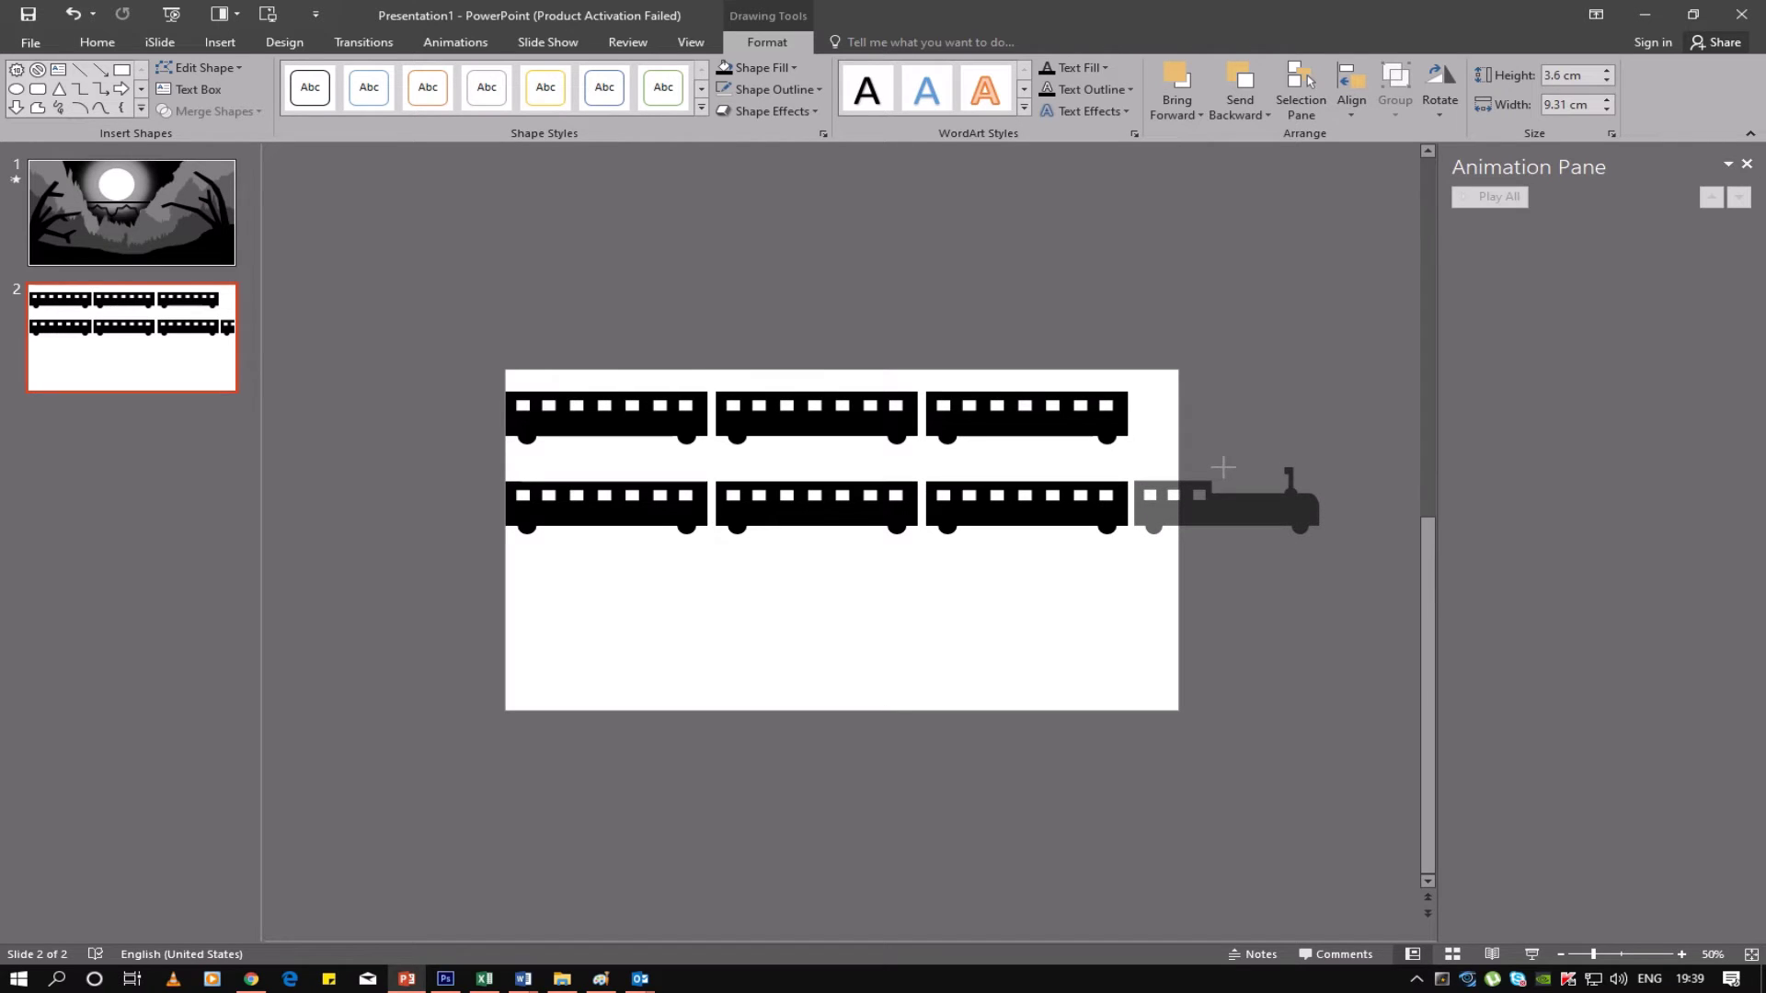
{"action": "left_click_drag", "start_coordinate": [1223, 468], "coordinate": [1223, 468]}
{"action": "left_click", "coordinate": [1018, 641]}
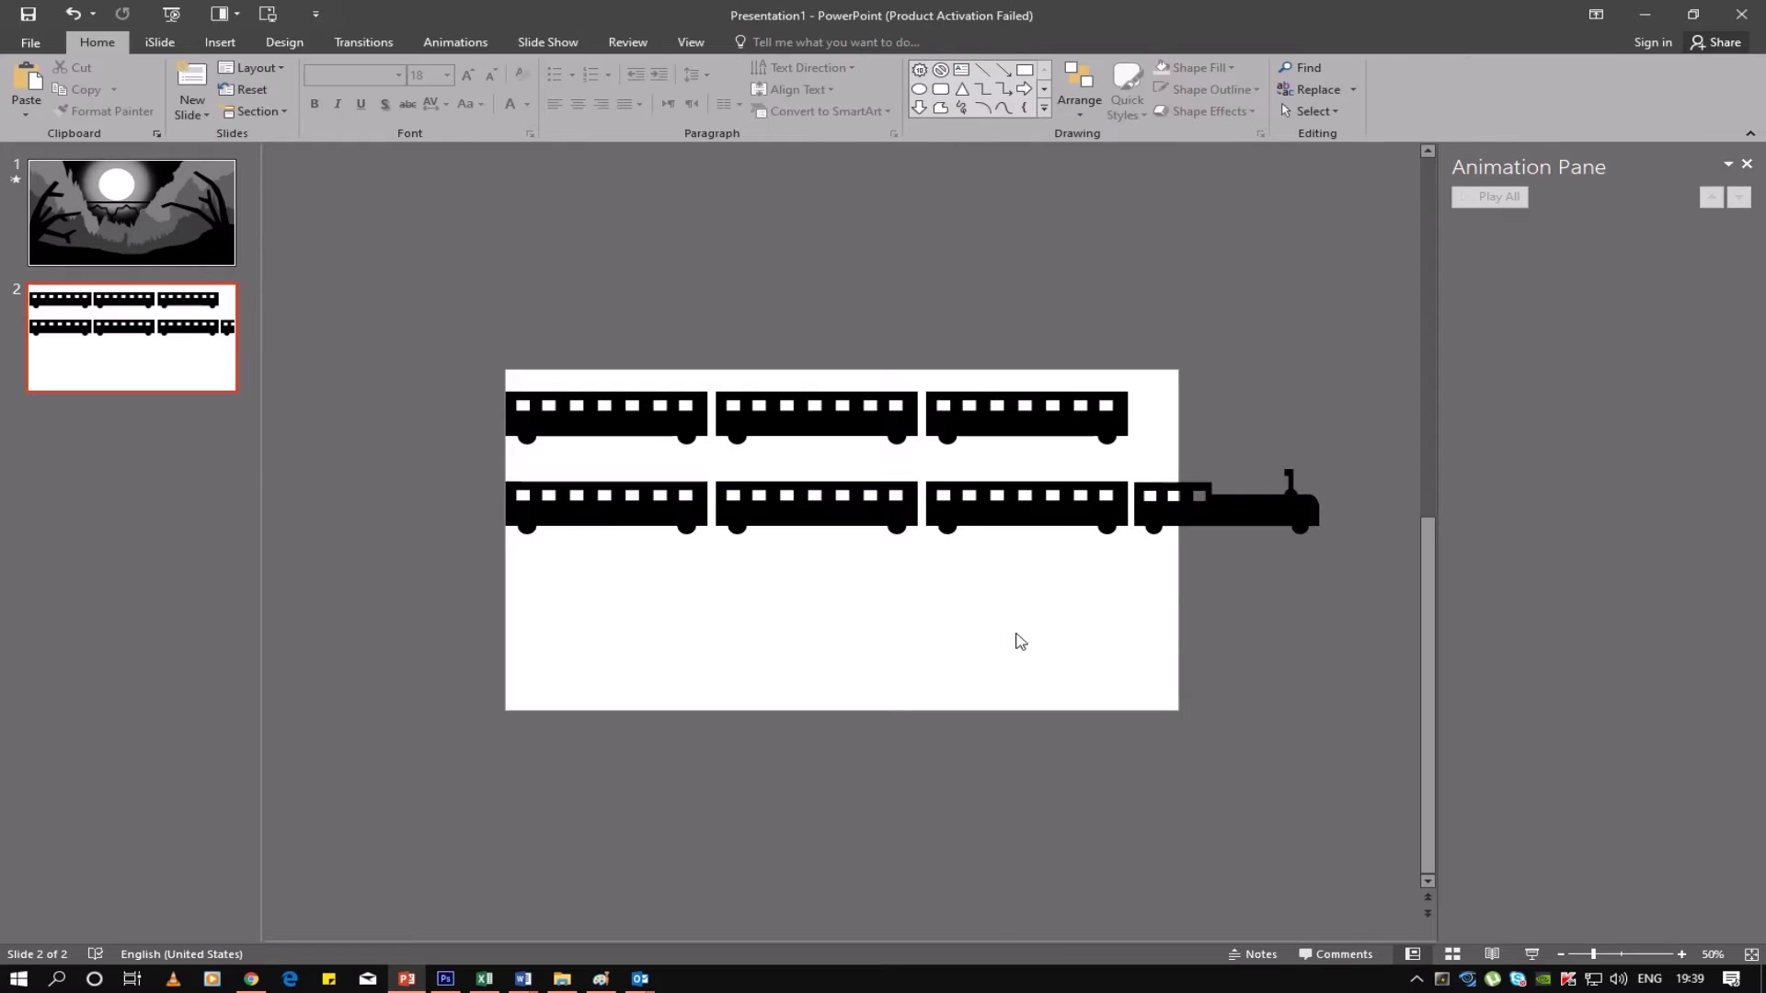
Move the third upper-row car down to the left end of the lower train row
{"action": "left_click", "coordinate": [1237, 511]}
{"action": "left_click", "coordinate": [1055, 521], "text": "shift"}
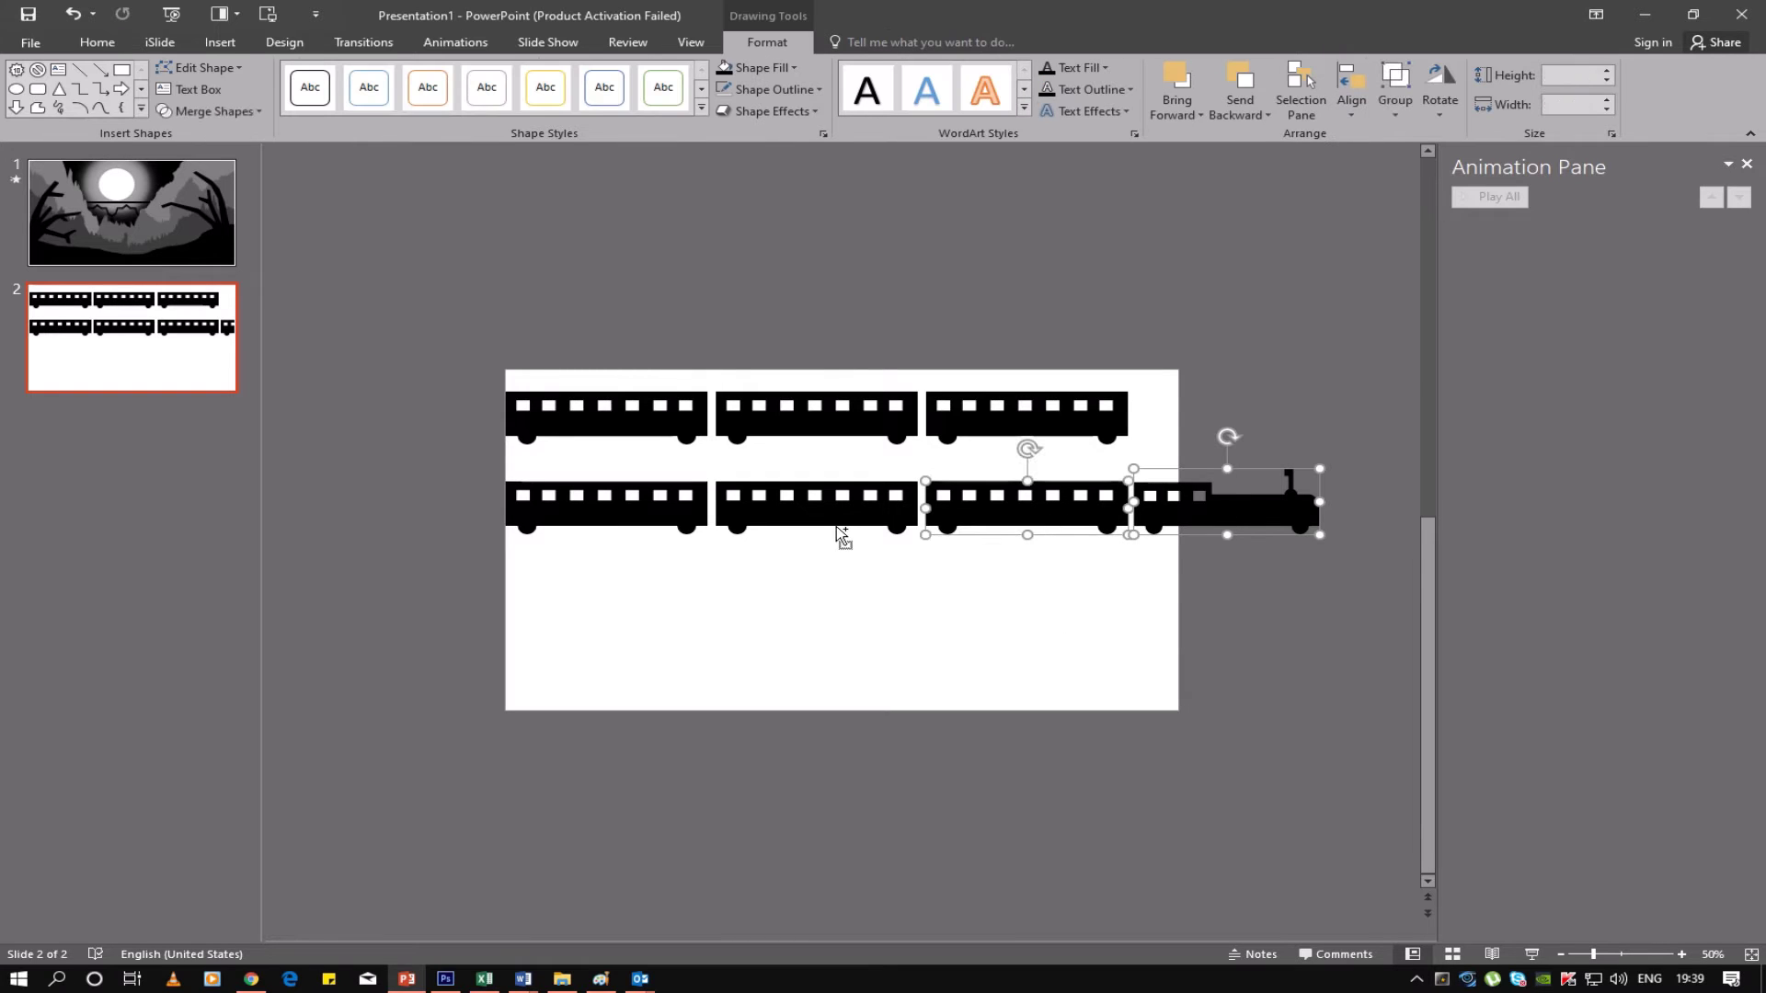
{"action": "left_click", "coordinate": [840, 532], "text": "shift"}
{"action": "left_click", "coordinate": [644, 520], "text": "shift"}
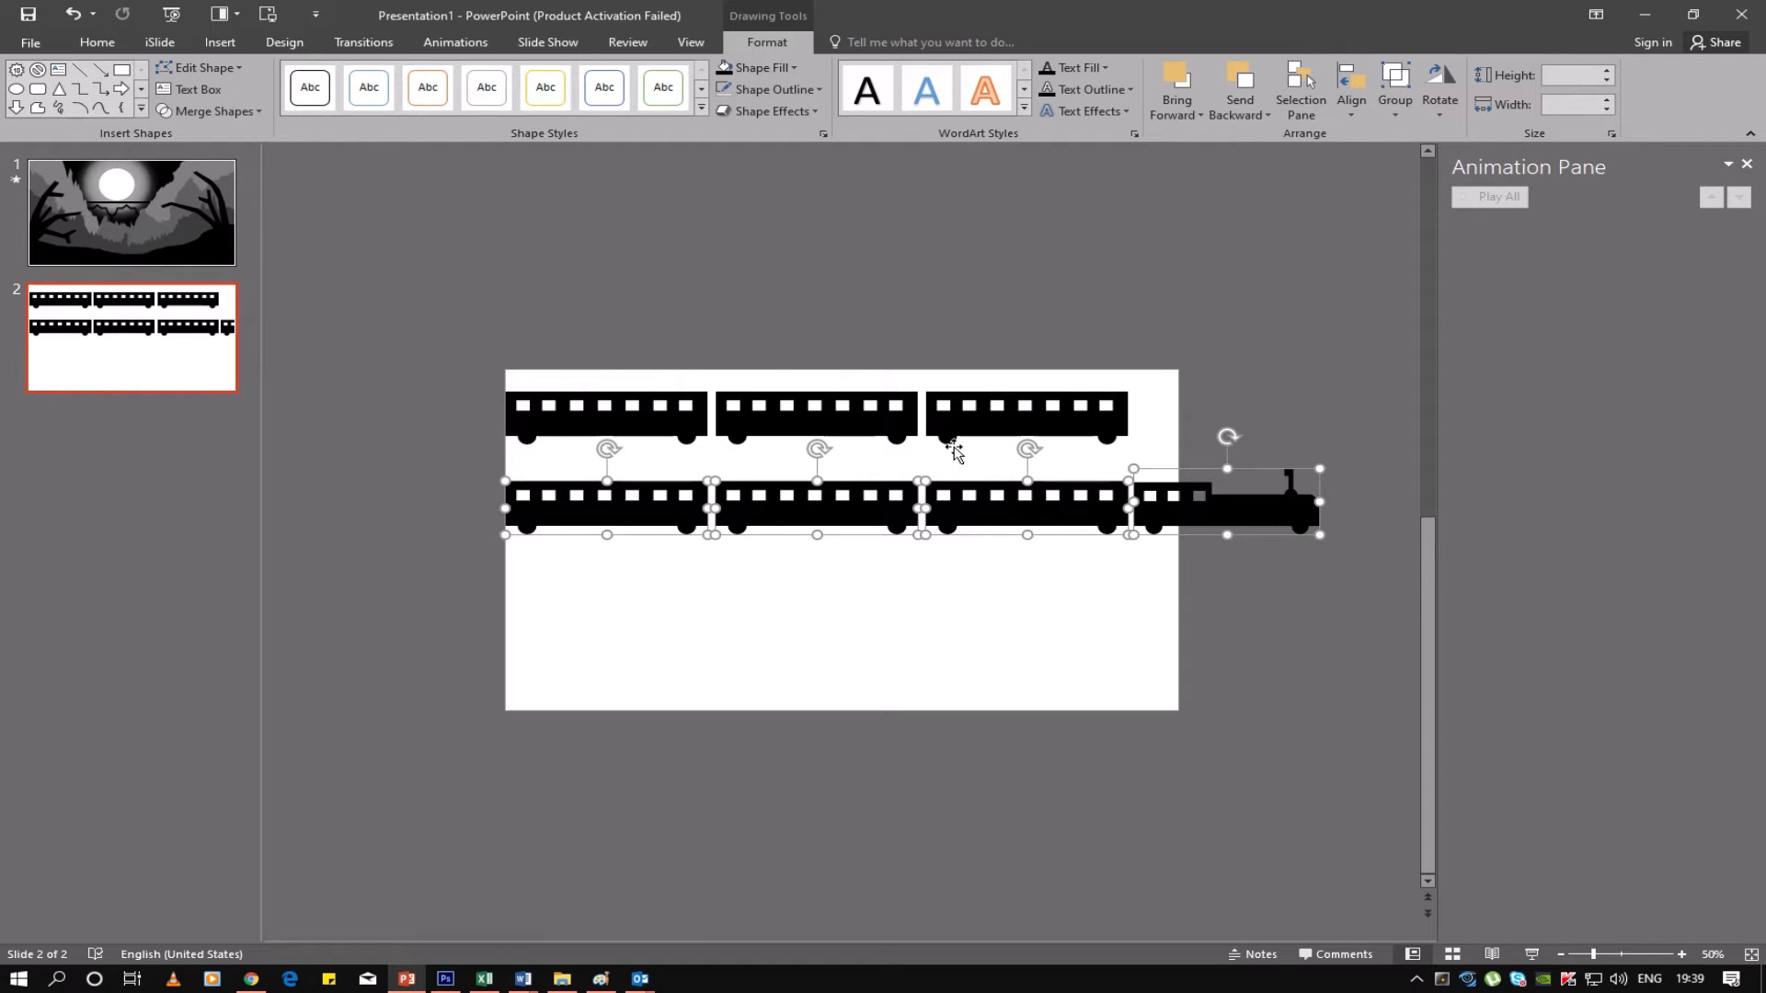
{"action": "left_click", "coordinate": [915, 648]}
{"action": "left_click", "coordinate": [1007, 414]}
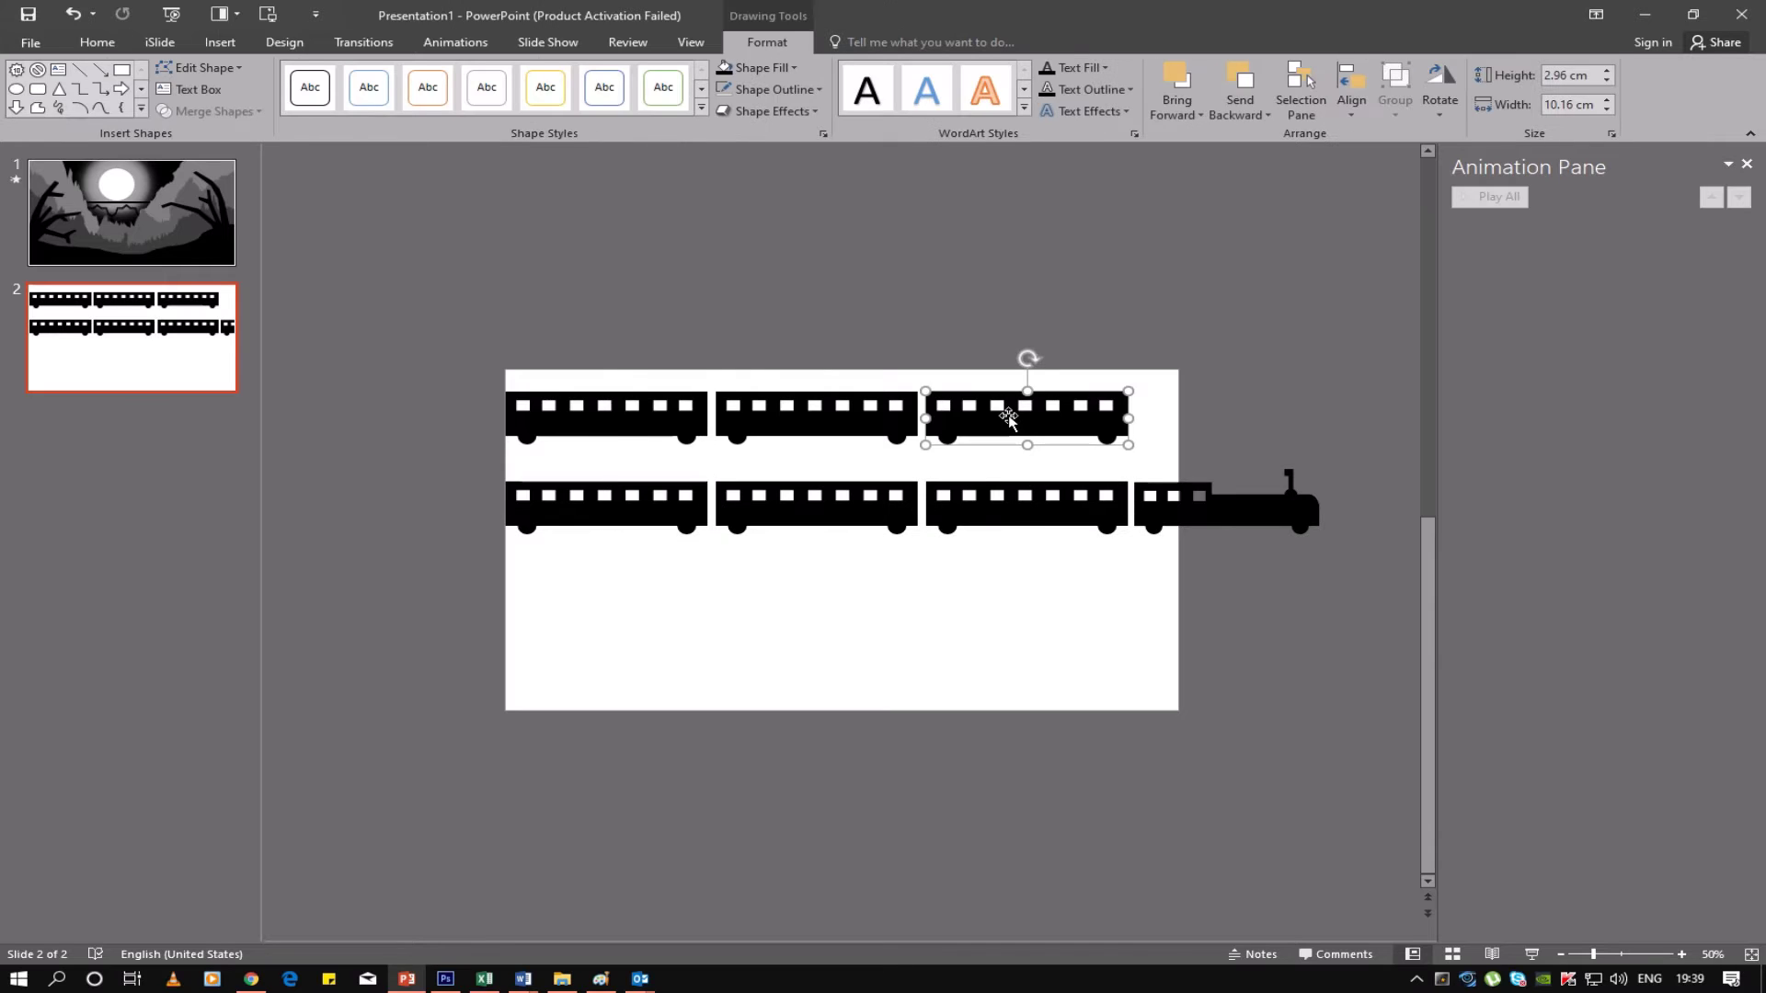
{"action": "left_click_drag", "start_coordinate": [942, 454], "coordinate": [375, 509]}
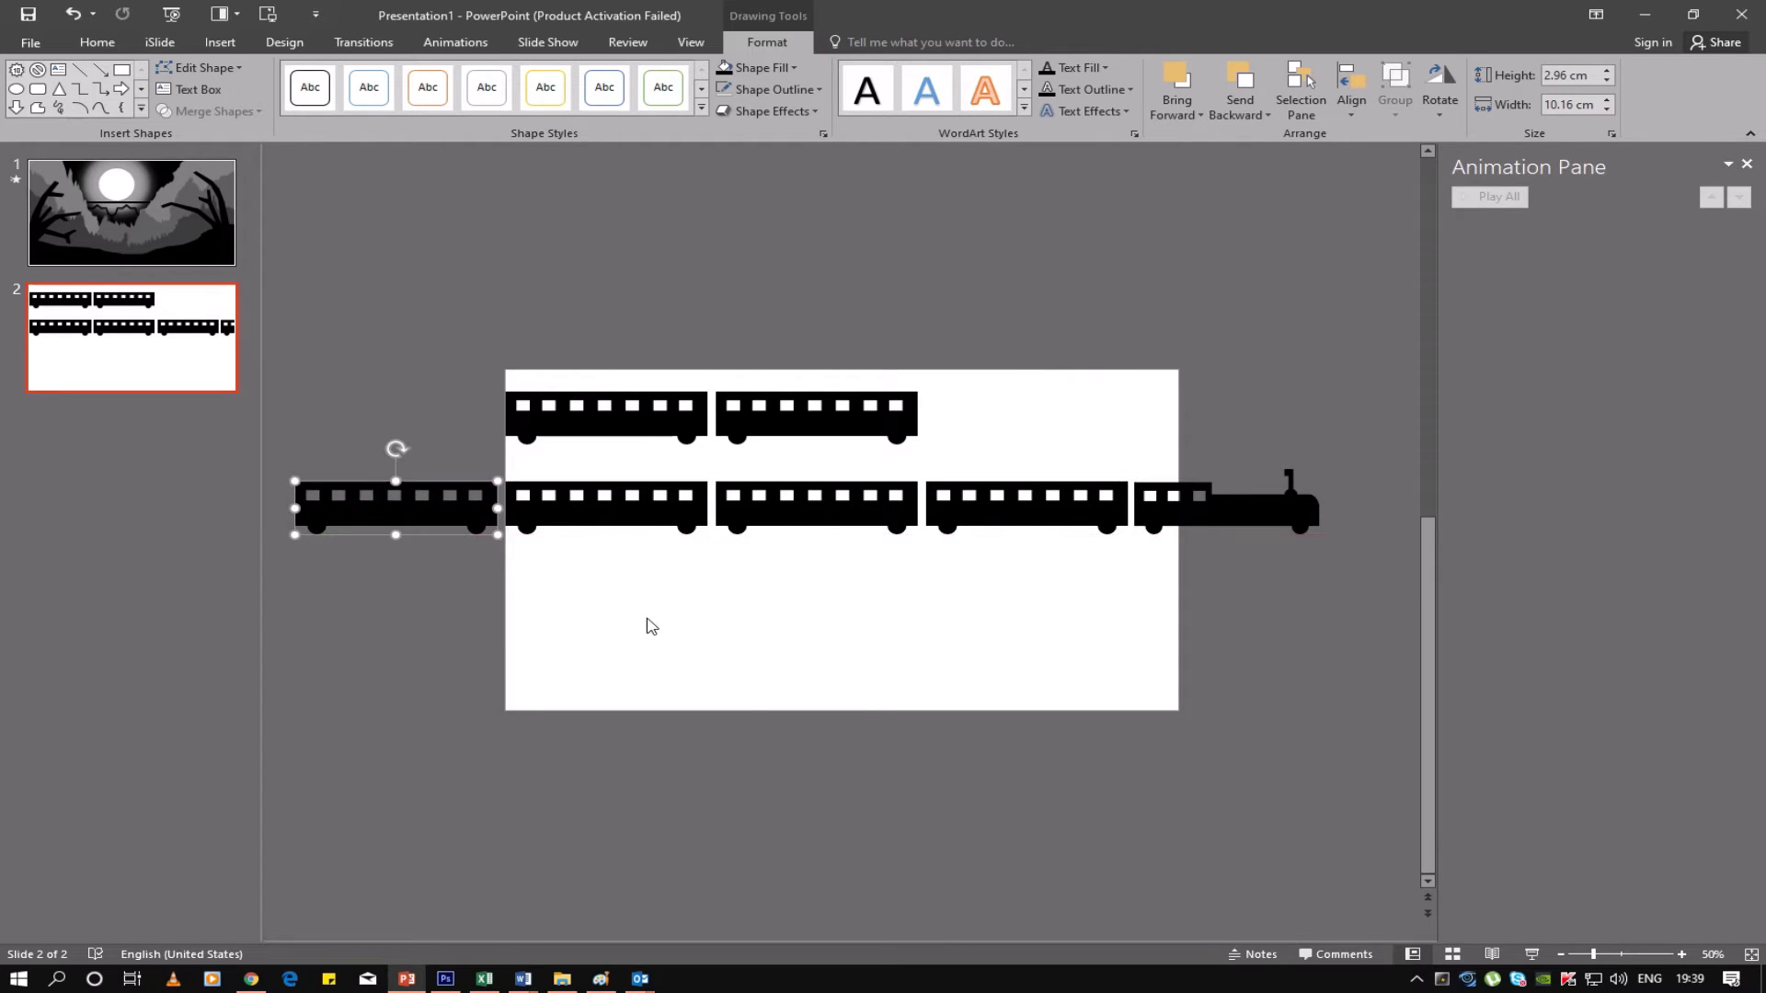
{"action": "left_click", "coordinate": [443, 610]}
{"action": "left_click", "coordinate": [410, 521]}
{"action": "key", "text": "ctrl+Right"}
{"action": "key", "text": "ctrl+Right"}
Move the spare car from above onto the train's left end
{"action": "scroll", "coordinate": [460, 784], "scroll_direction": "down", "scroll_amount": 2, "text": "ctrl"}
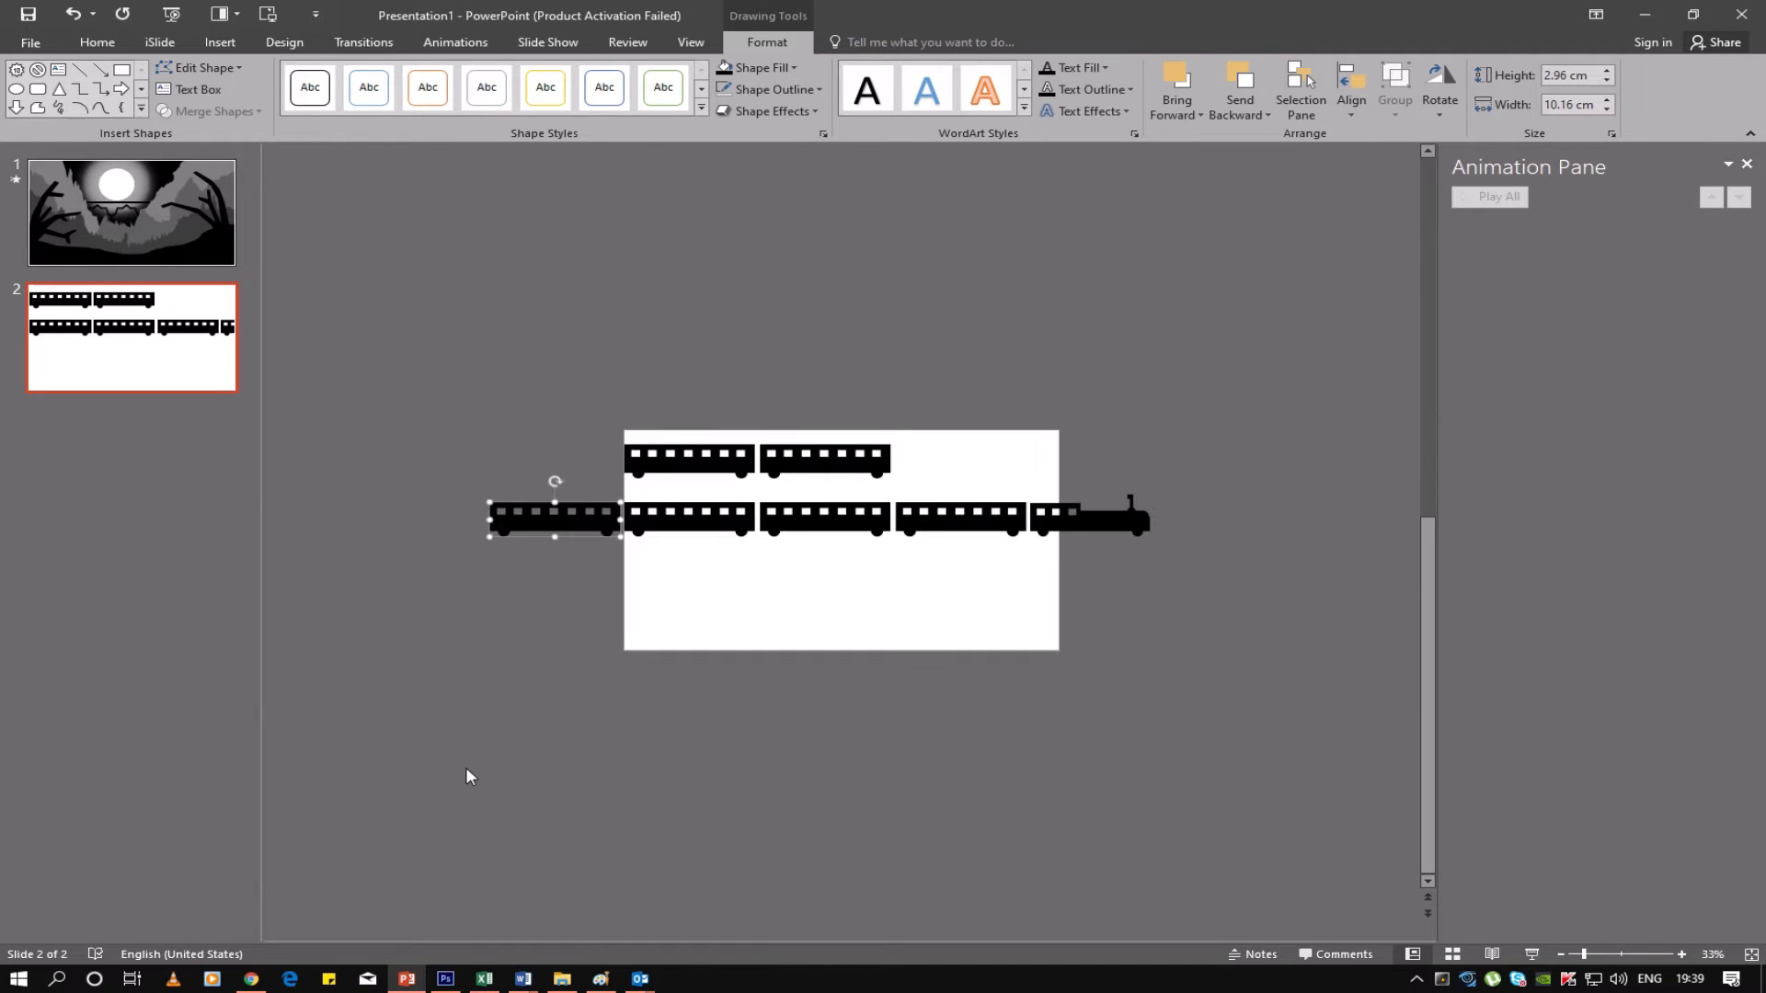
{"action": "mouse_move", "coordinate": [674, 466]}
{"action": "left_mouse_down"}
{"action": "mouse_move", "coordinate": [393, 507]}
{"action": "mouse_move", "coordinate": [408, 523]}
{"action": "left_mouse_up"}
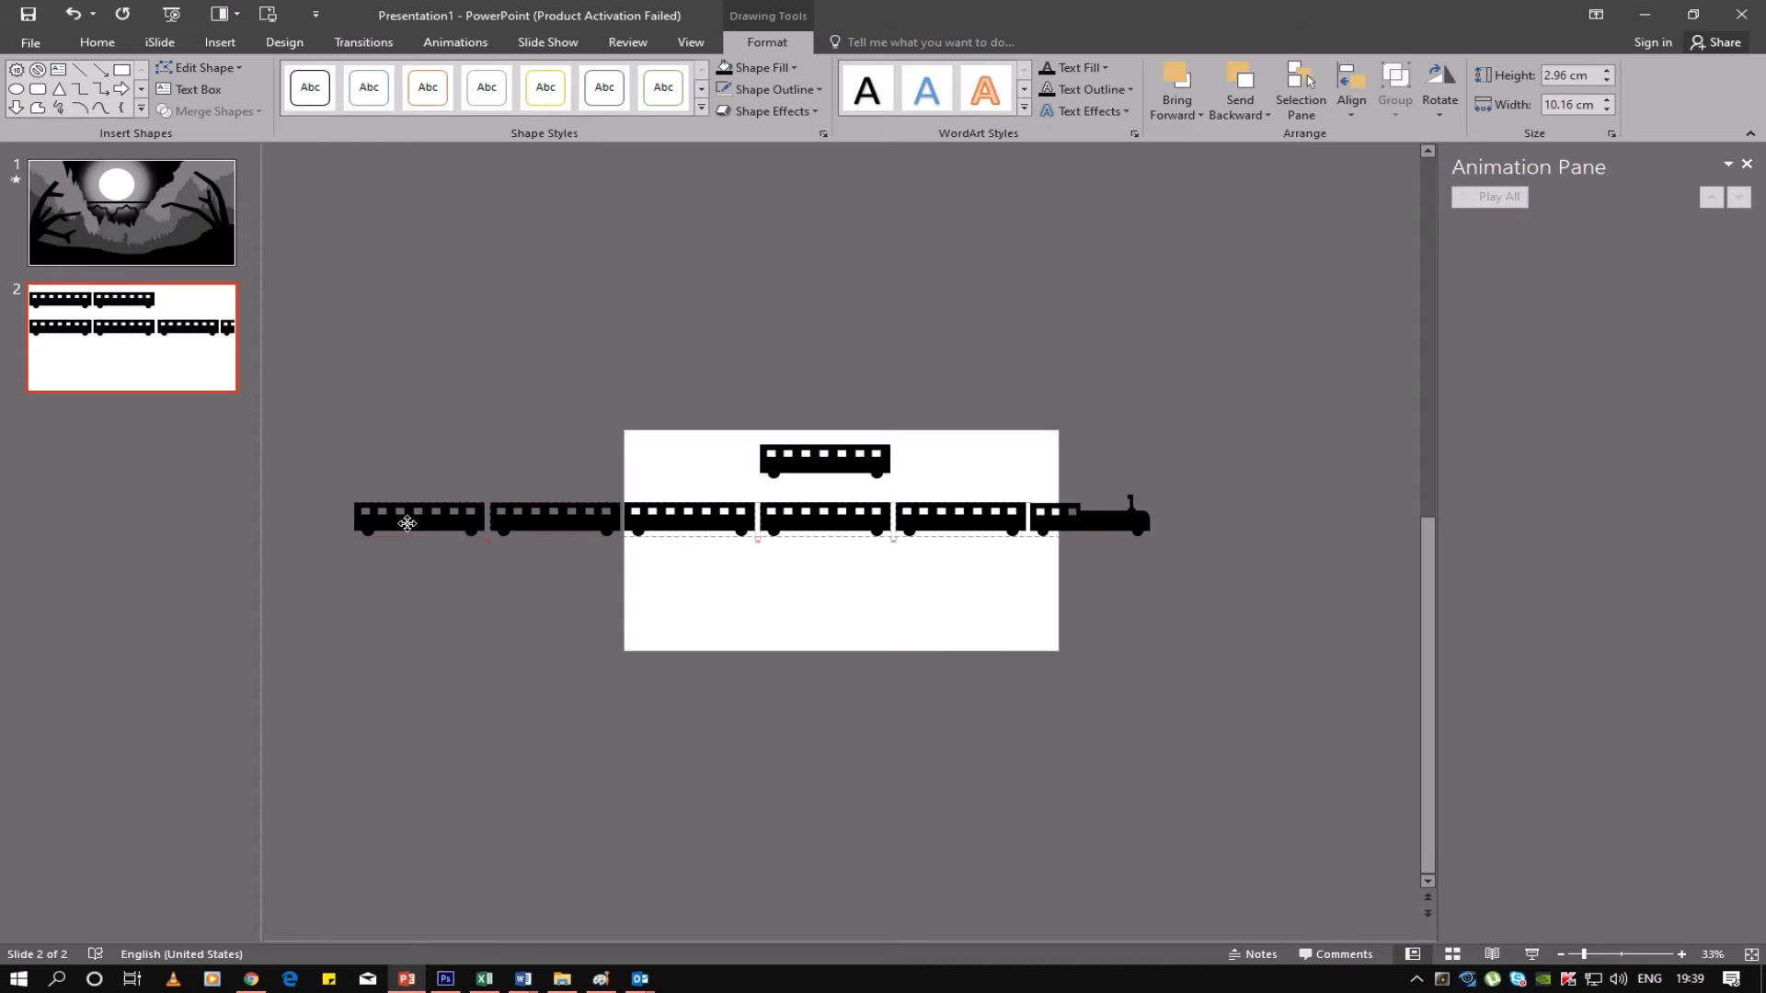
{"action": "left_click", "coordinate": [539, 607]}
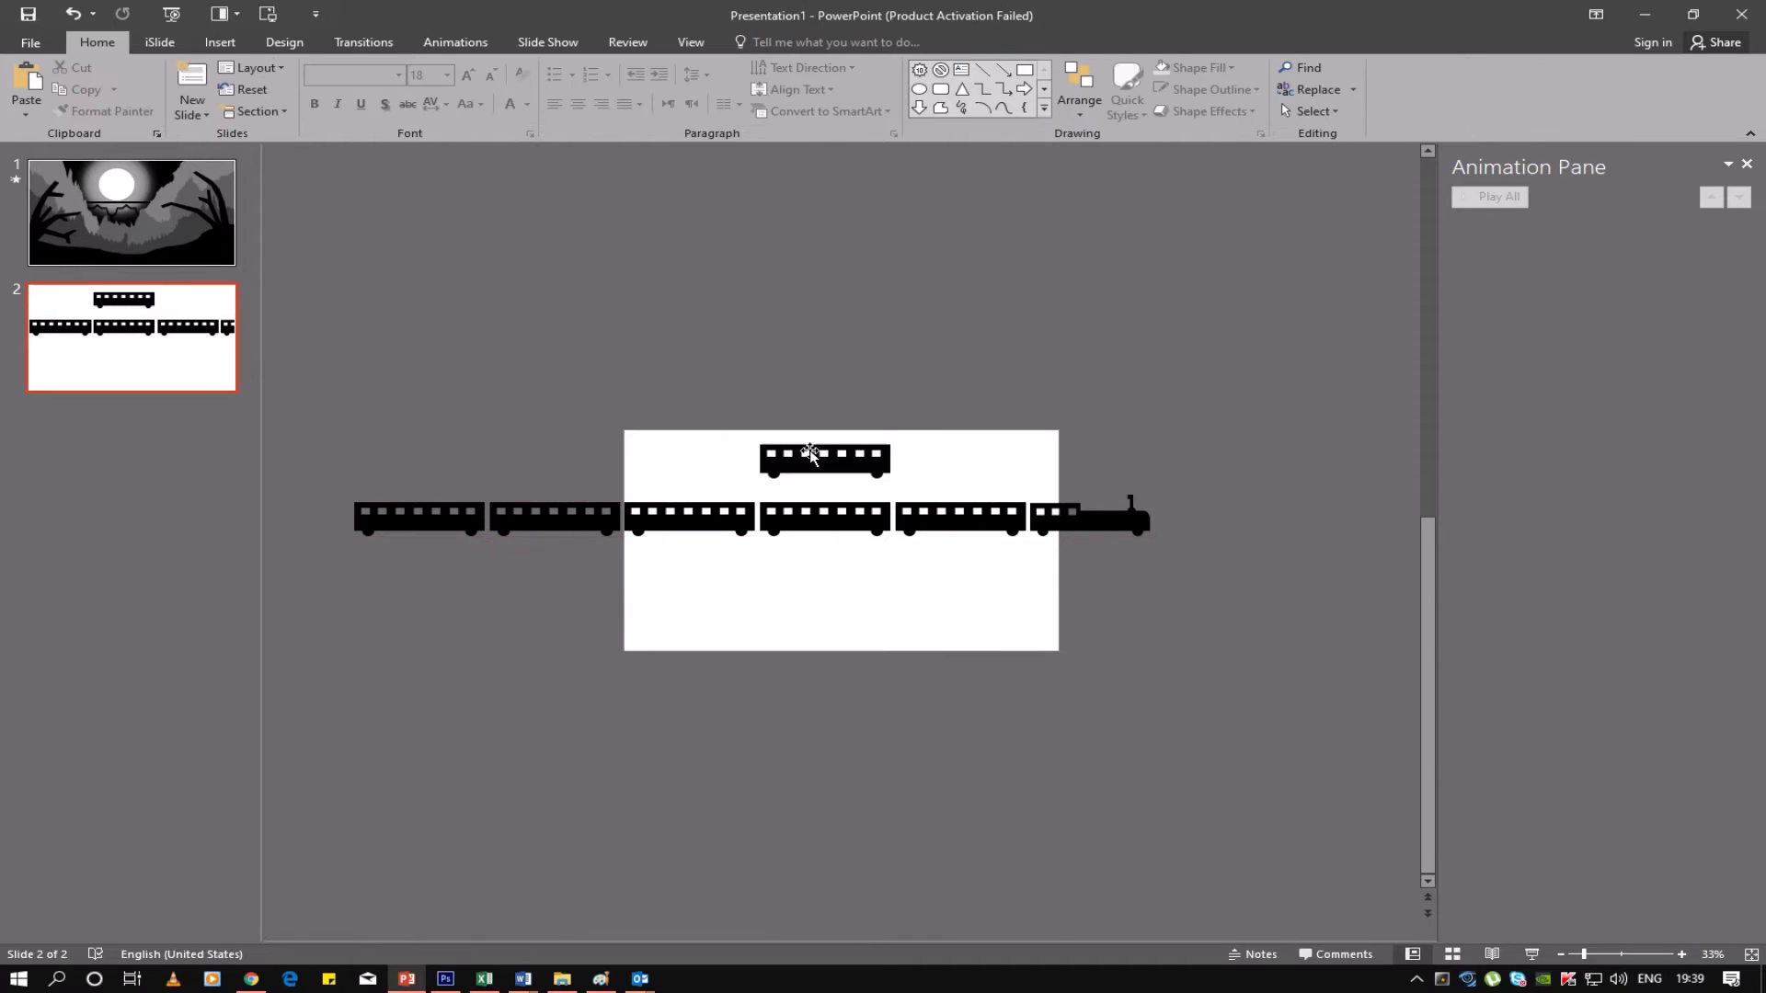
{"action": "left_click", "coordinate": [760, 471]}
{"action": "mouse_move", "coordinate": [760, 471]}
{"action": "left_mouse_down"}
{"action": "mouse_move", "coordinate": [244, 498]}
{"action": "mouse_move", "coordinate": [244, 547]}
{"action": "left_mouse_up"}
{"action": "scroll", "coordinate": [683, 586], "scroll_direction": "down", "scroll_amount": 1, "text": "ctrl"}
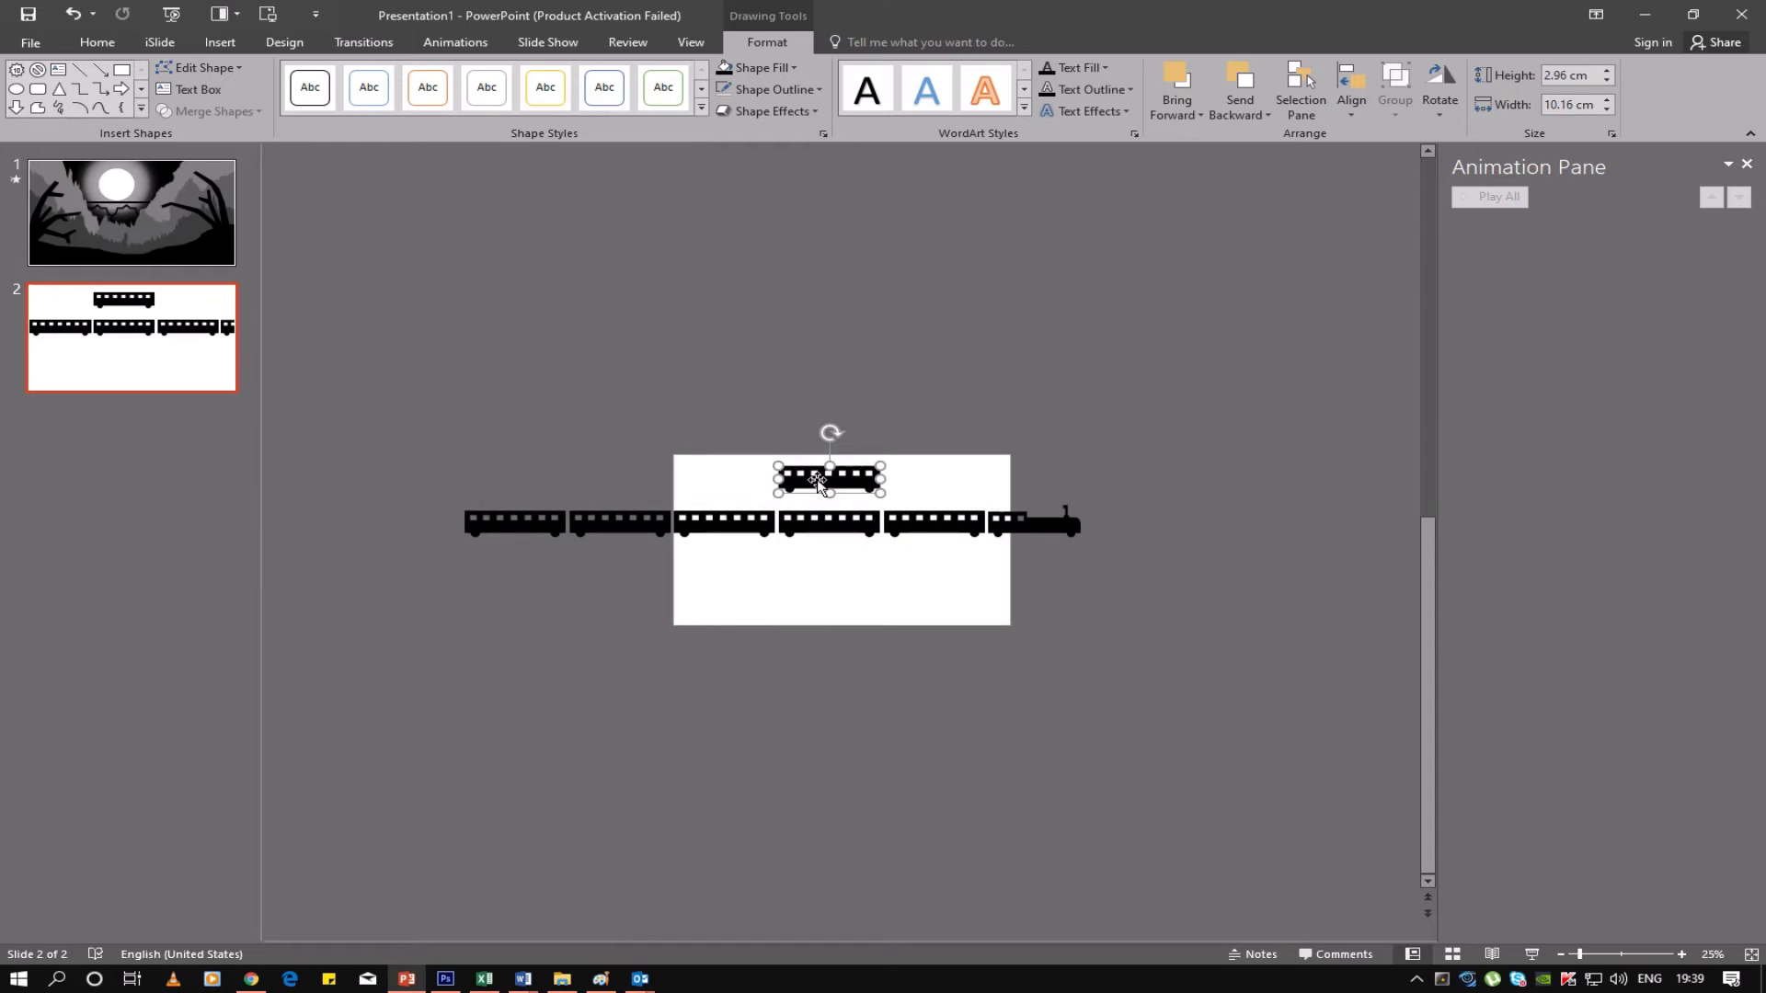
{"action": "left_click_drag", "start_coordinate": [817, 480], "coordinate": [396, 524]}
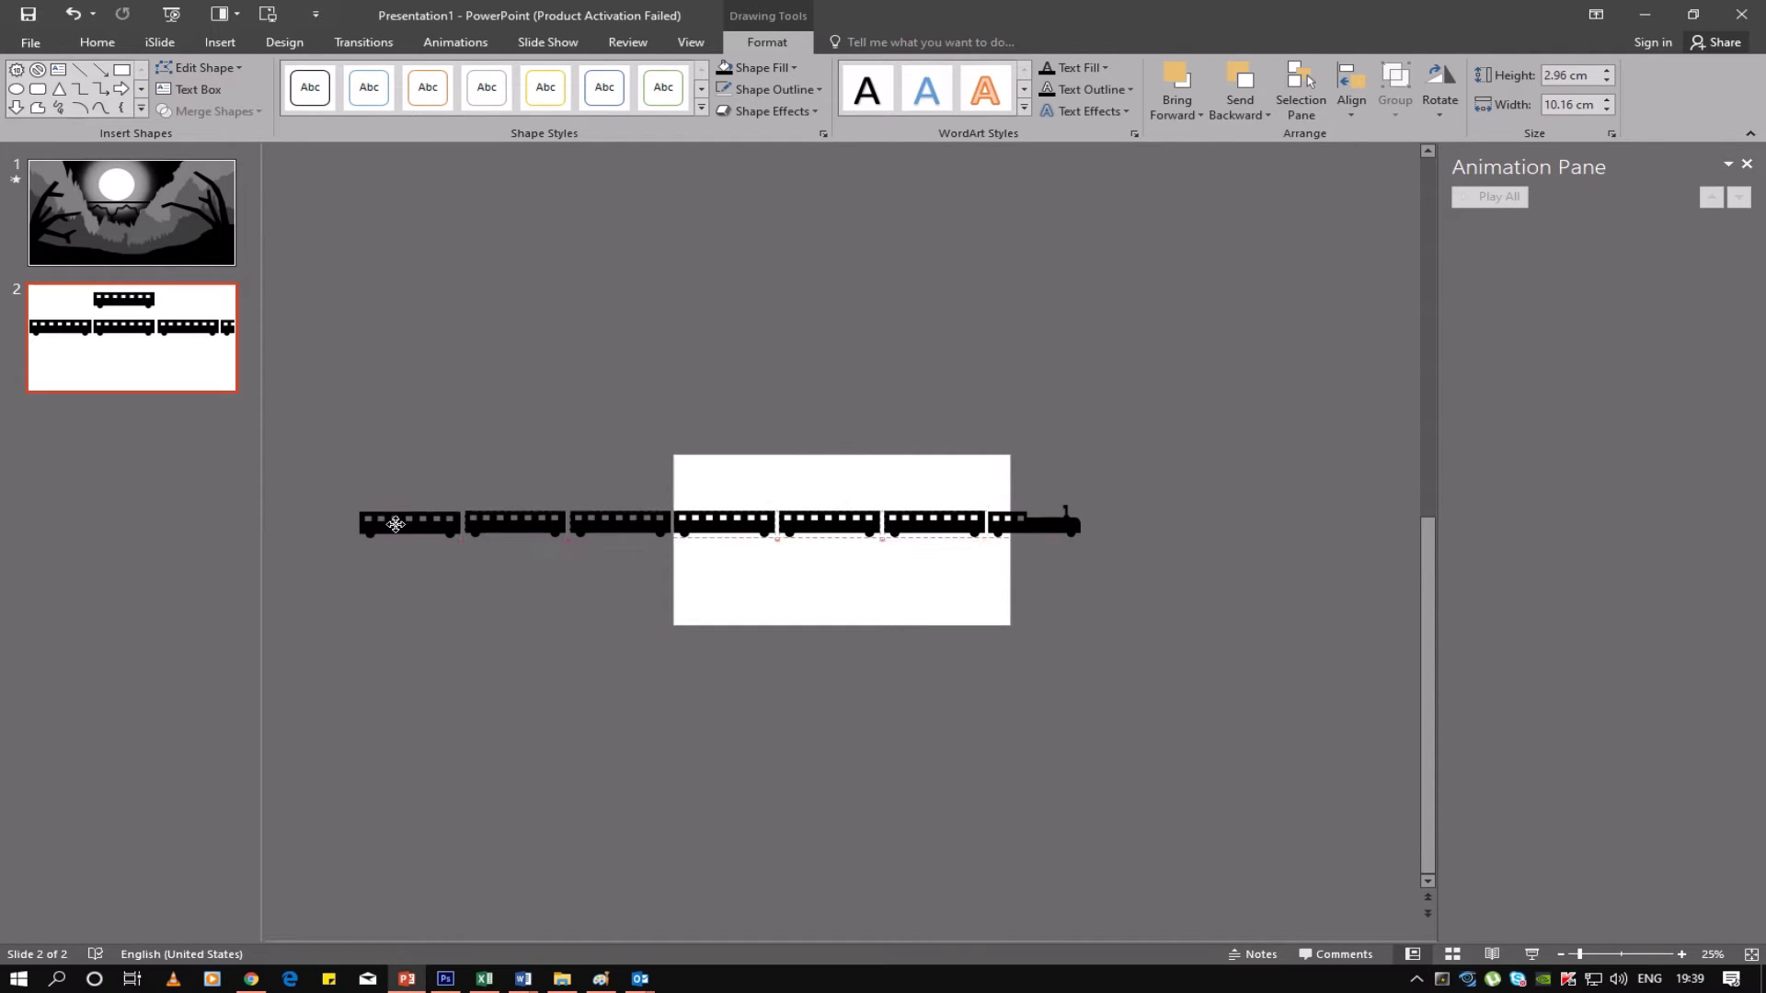
{"action": "left_click", "coordinate": [414, 591]}
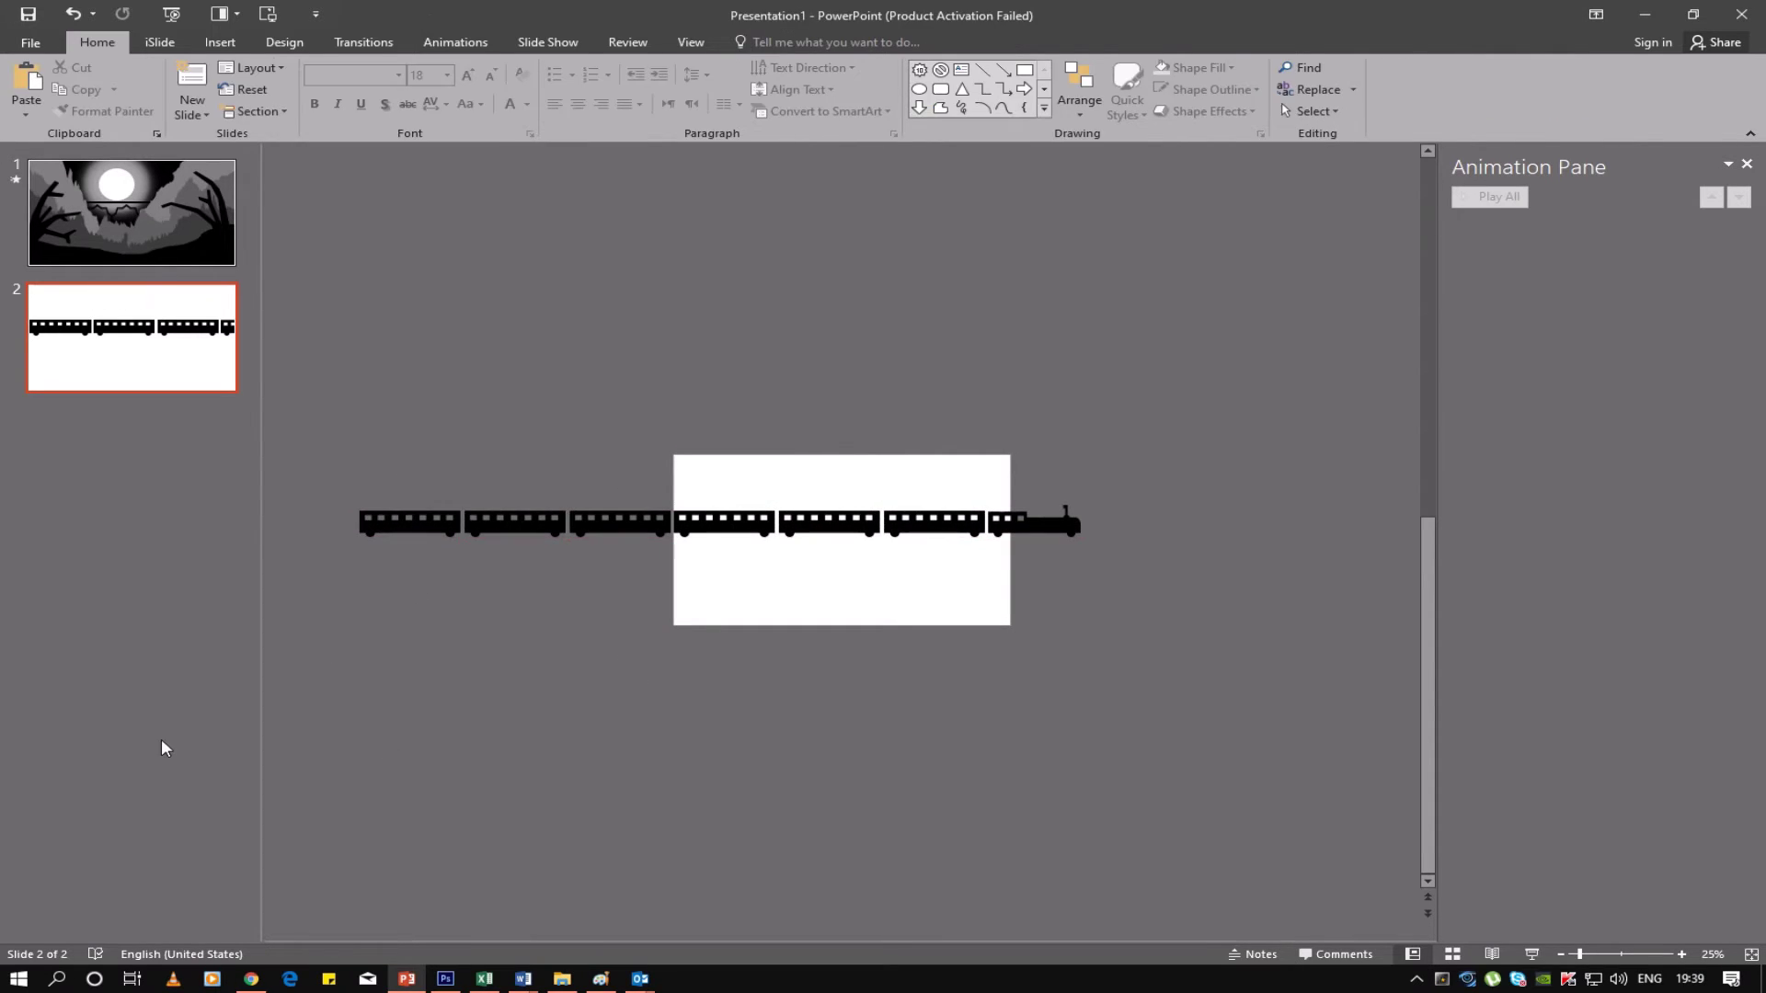
Select every car and the engine and merge them into one train shape
{"action": "left_click_drag", "start_coordinate": [308, 444], "coordinate": [1309, 619]}
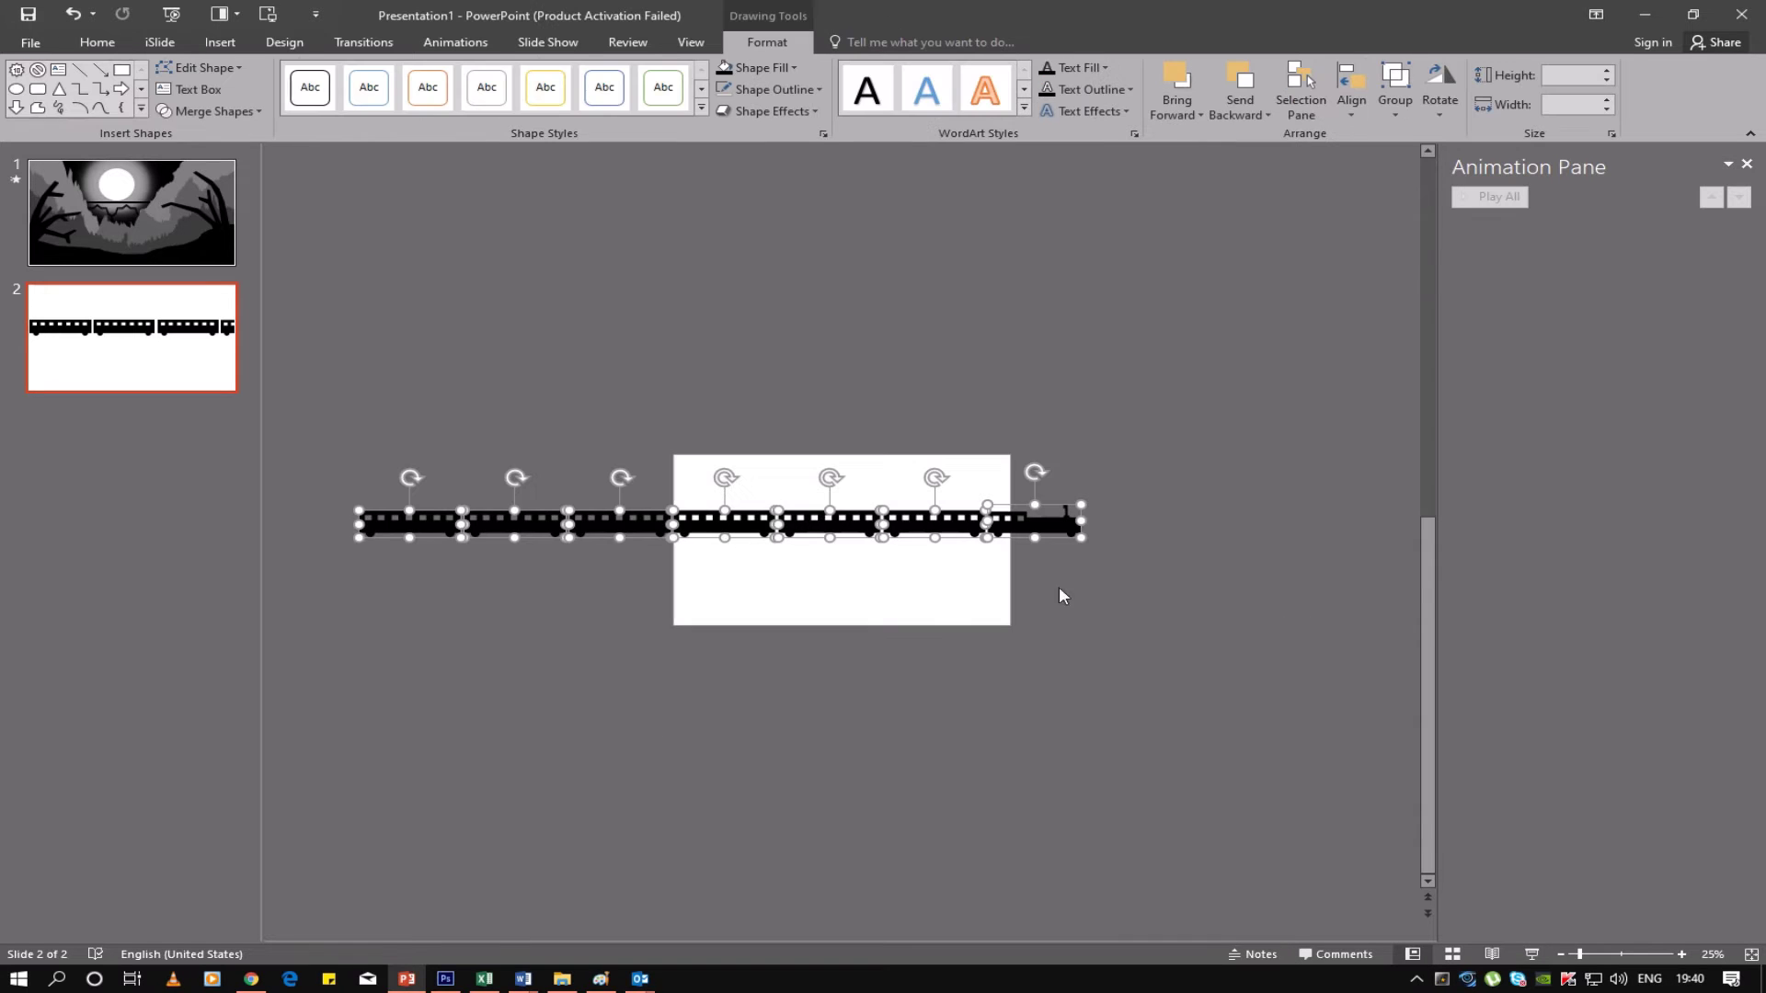
{"action": "left_click", "coordinate": [228, 114]}
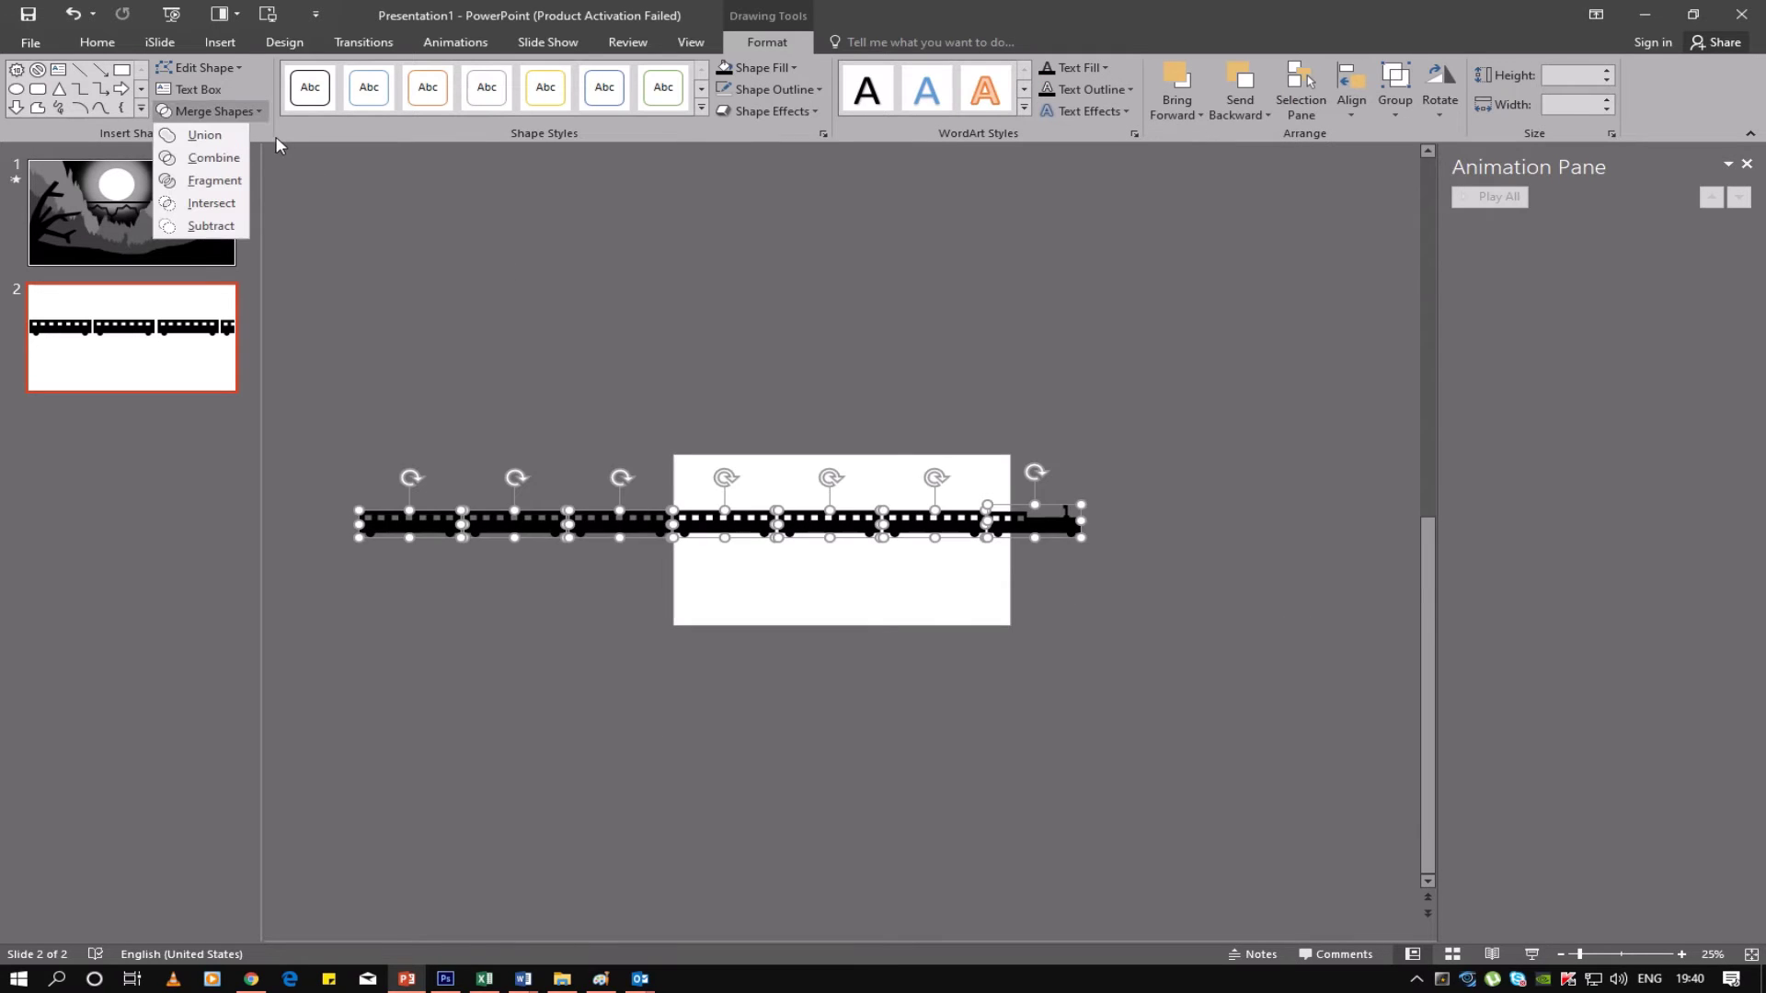
{"action": "left_click", "coordinate": [205, 136]}
{"action": "left_click", "coordinate": [88, 366]}
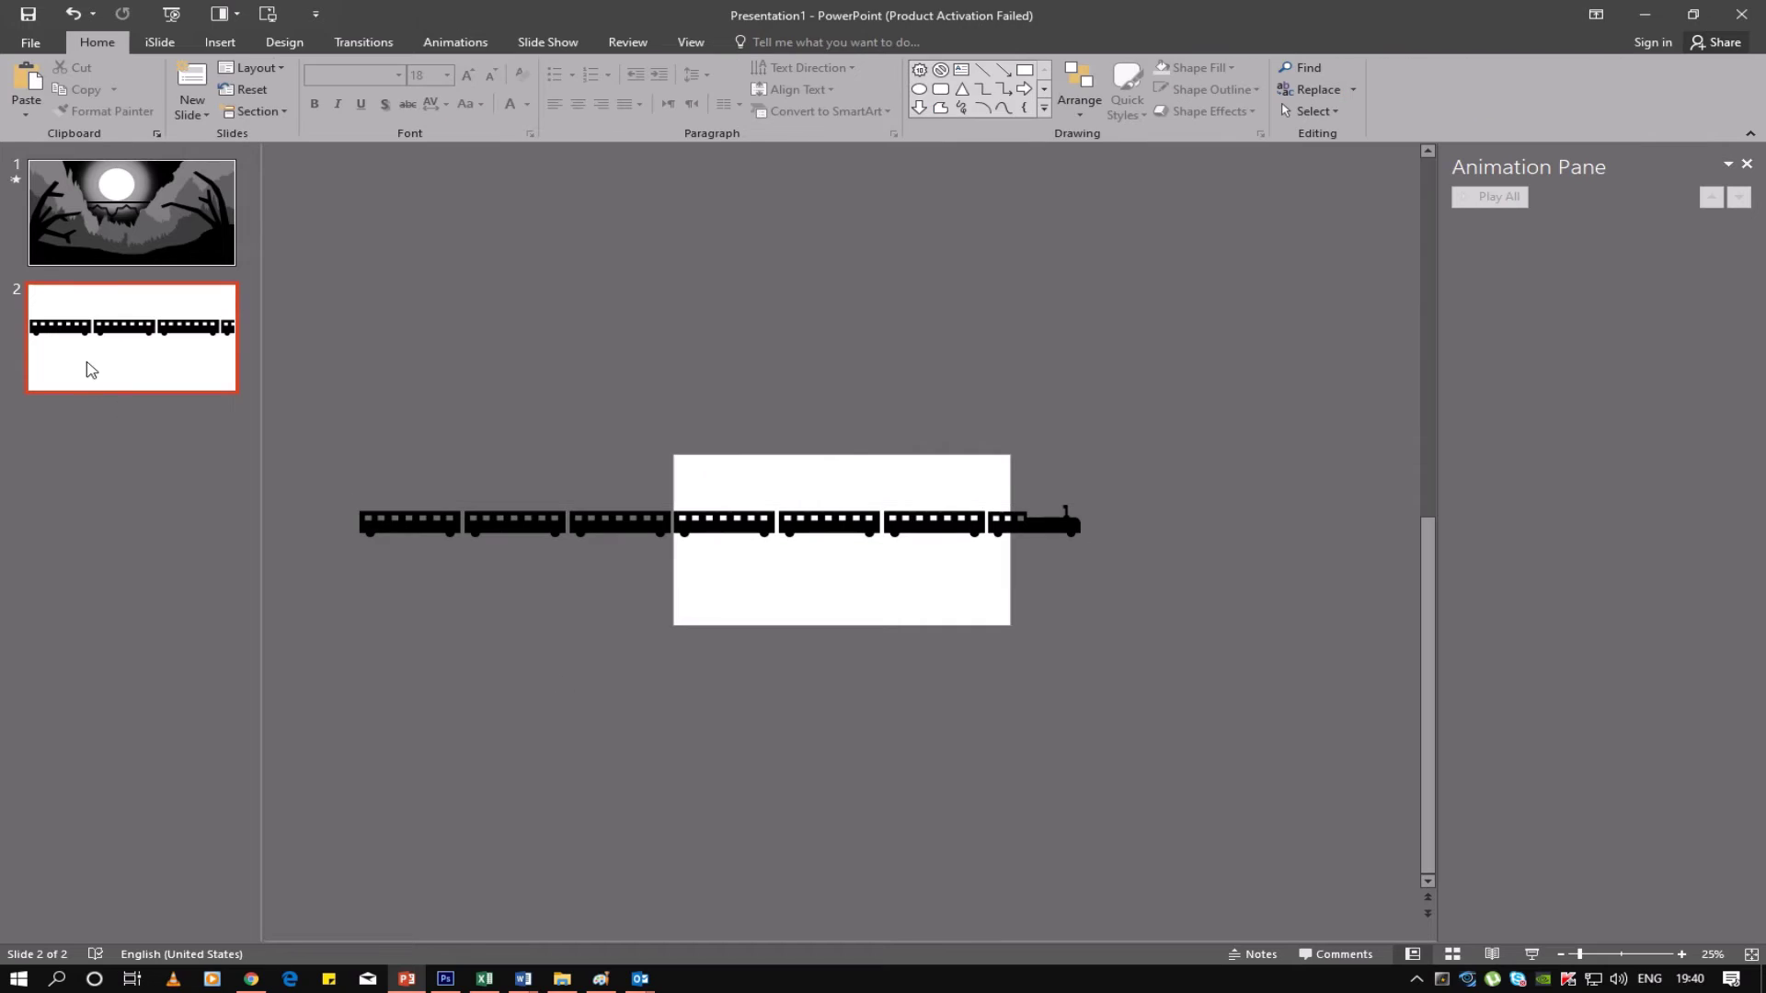
{"action": "right_click", "coordinate": [88, 364]}
Add a new third slide and delete both of its placeholders
{"action": "left_click", "coordinate": [149, 468]}
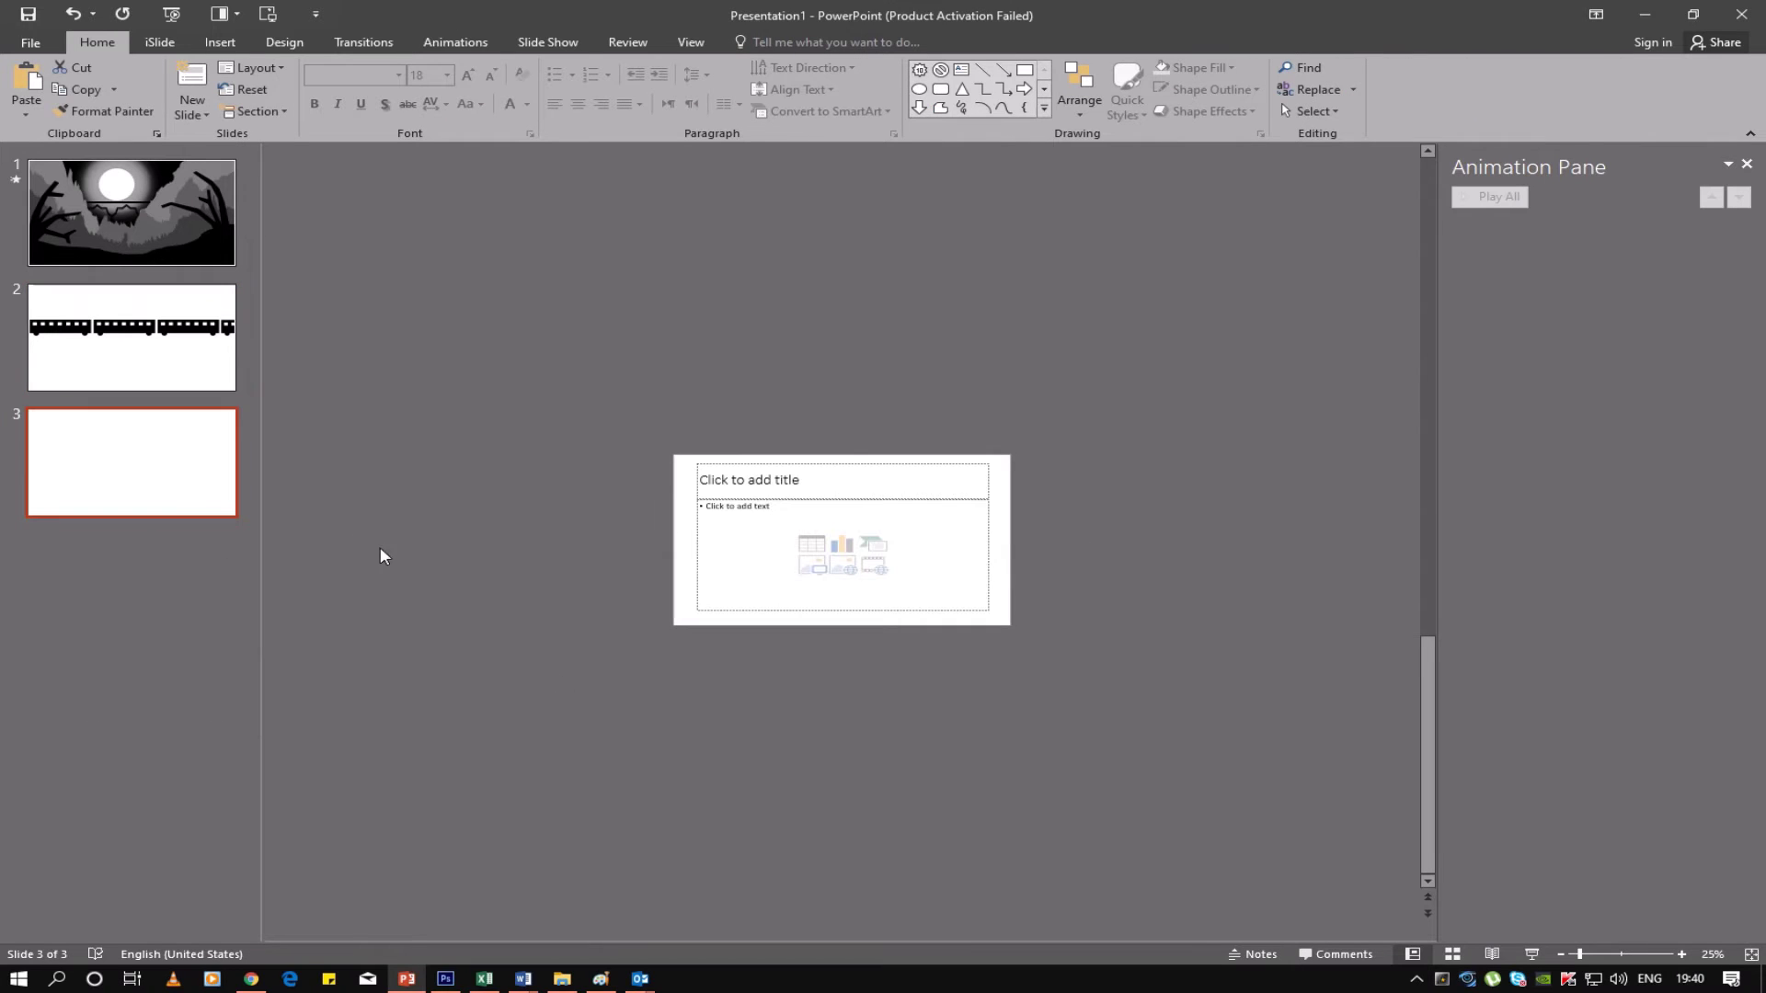
{"action": "left_click_drag", "start_coordinate": [616, 411], "coordinate": [1106, 704]}
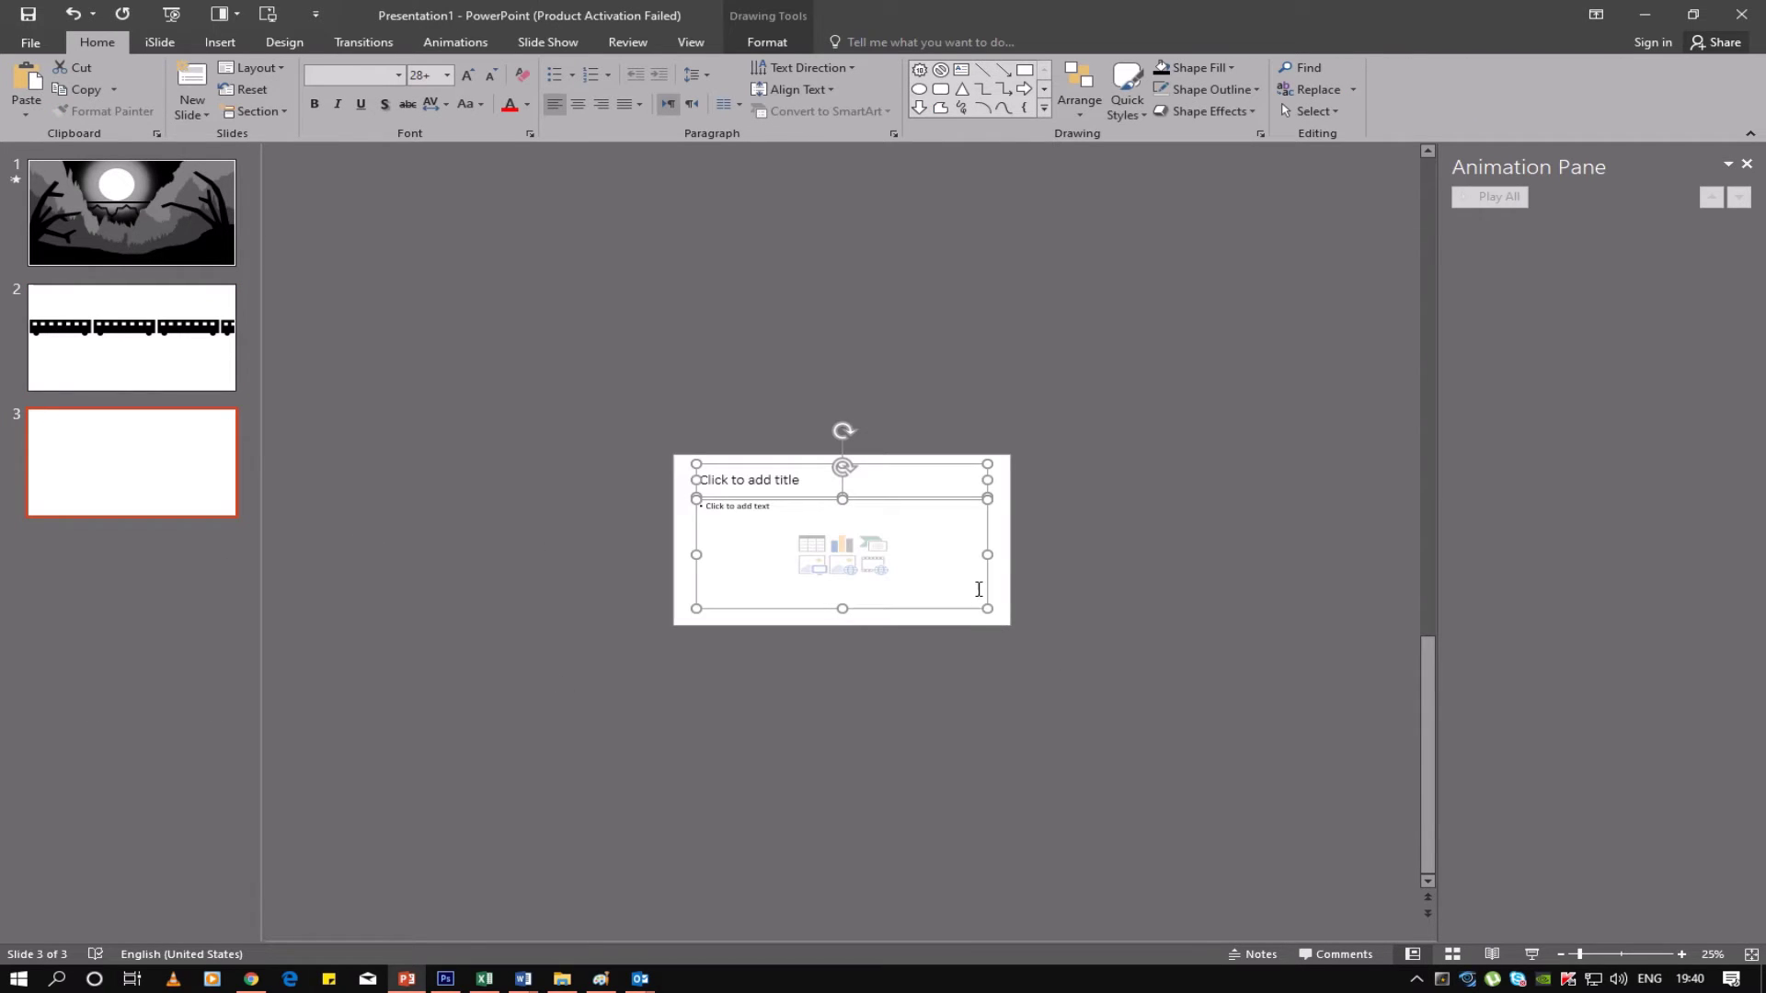
{"action": "key", "text": "Delete"}
Set the empty slide's background to solid black
{"action": "right_click", "coordinate": [932, 529]}
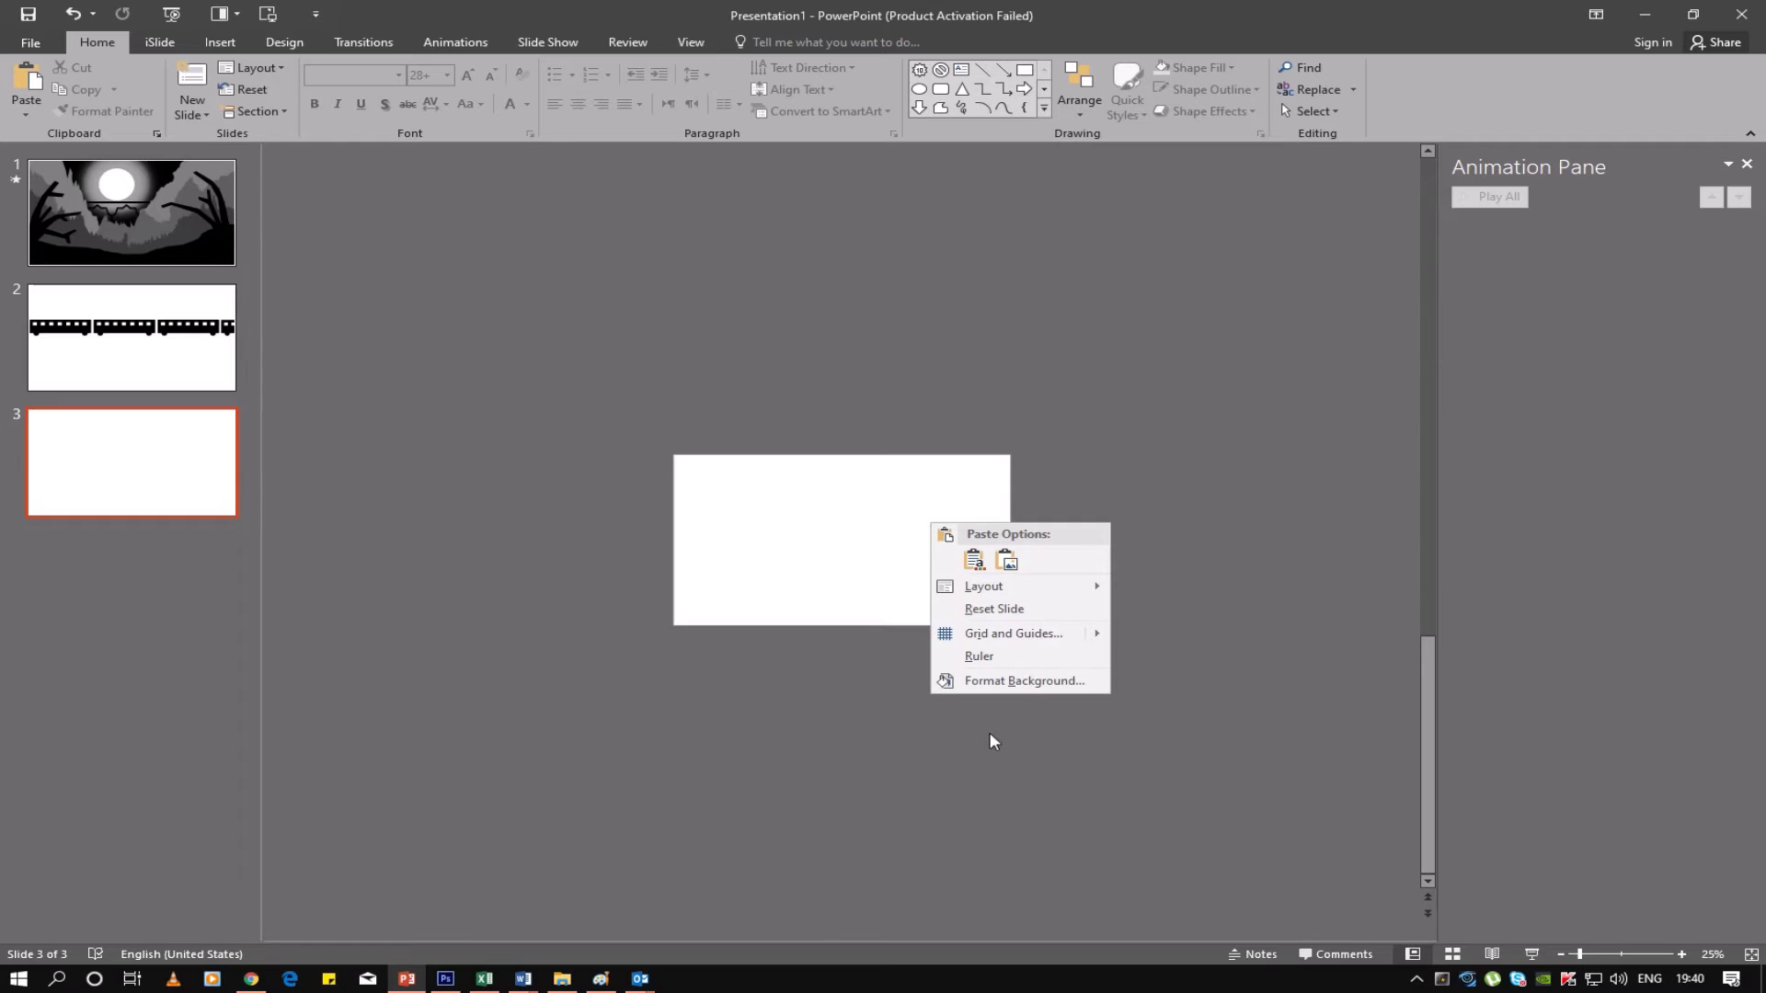
{"action": "left_click", "coordinate": [1017, 683]}
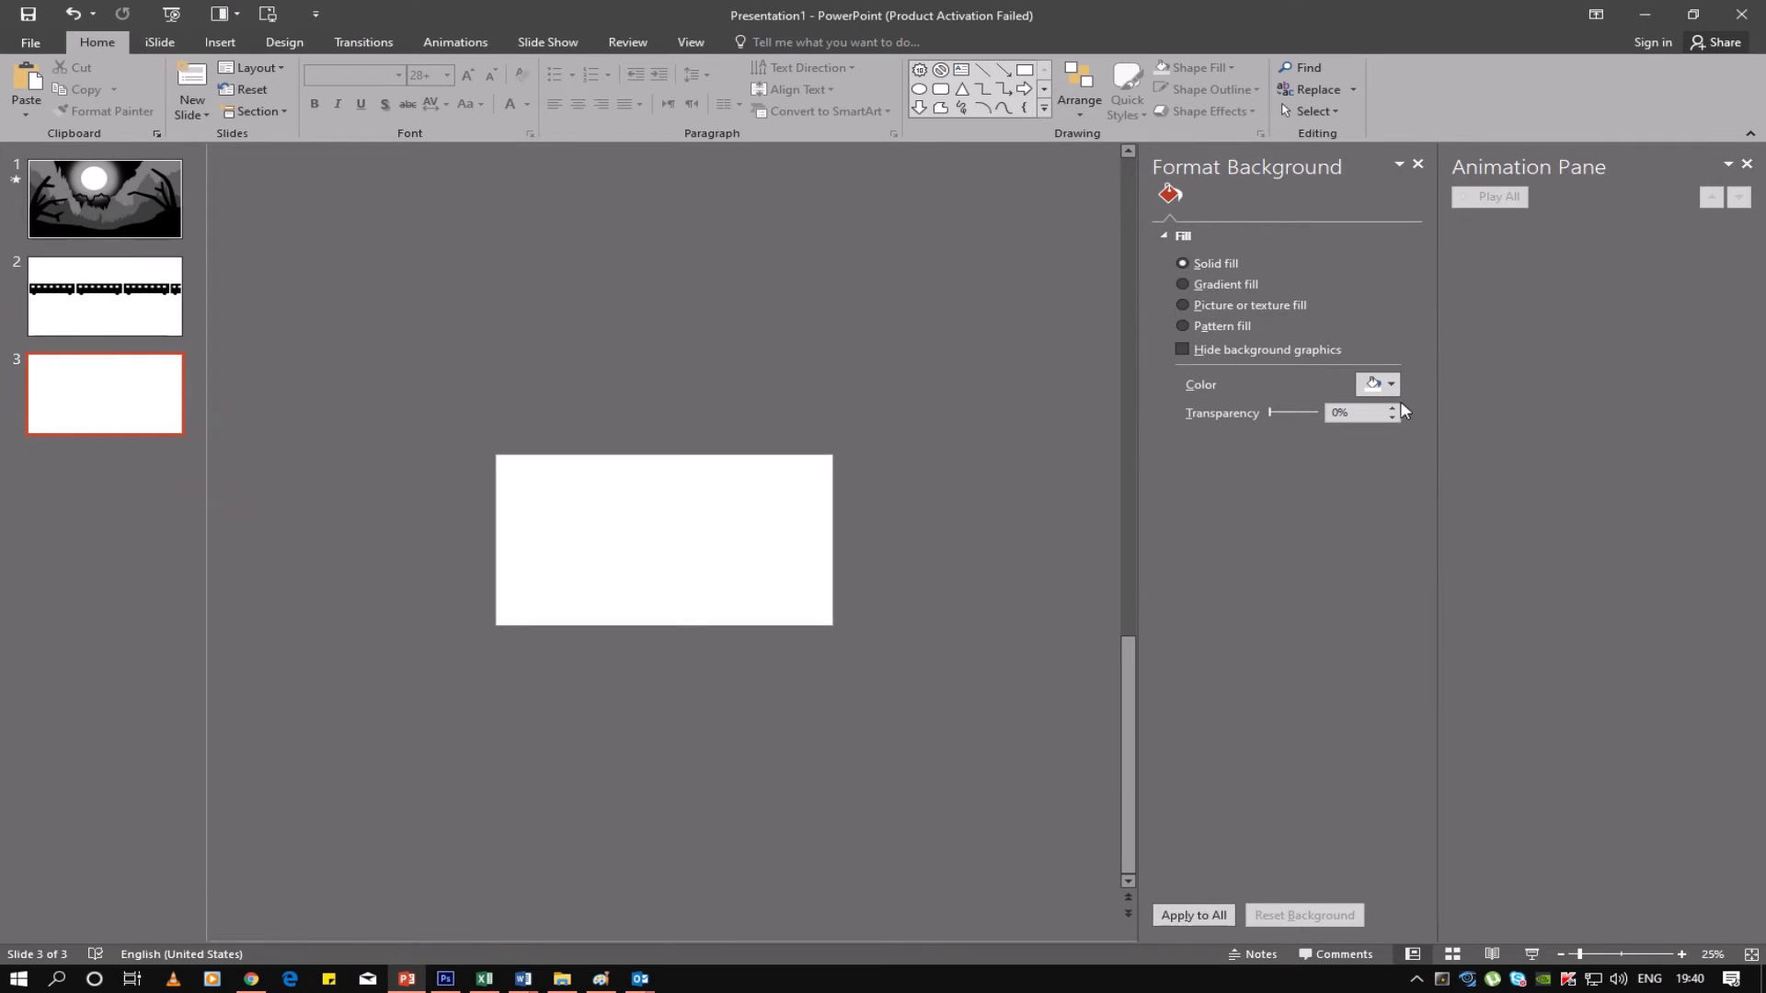
{"action": "left_click", "coordinate": [1394, 394]}
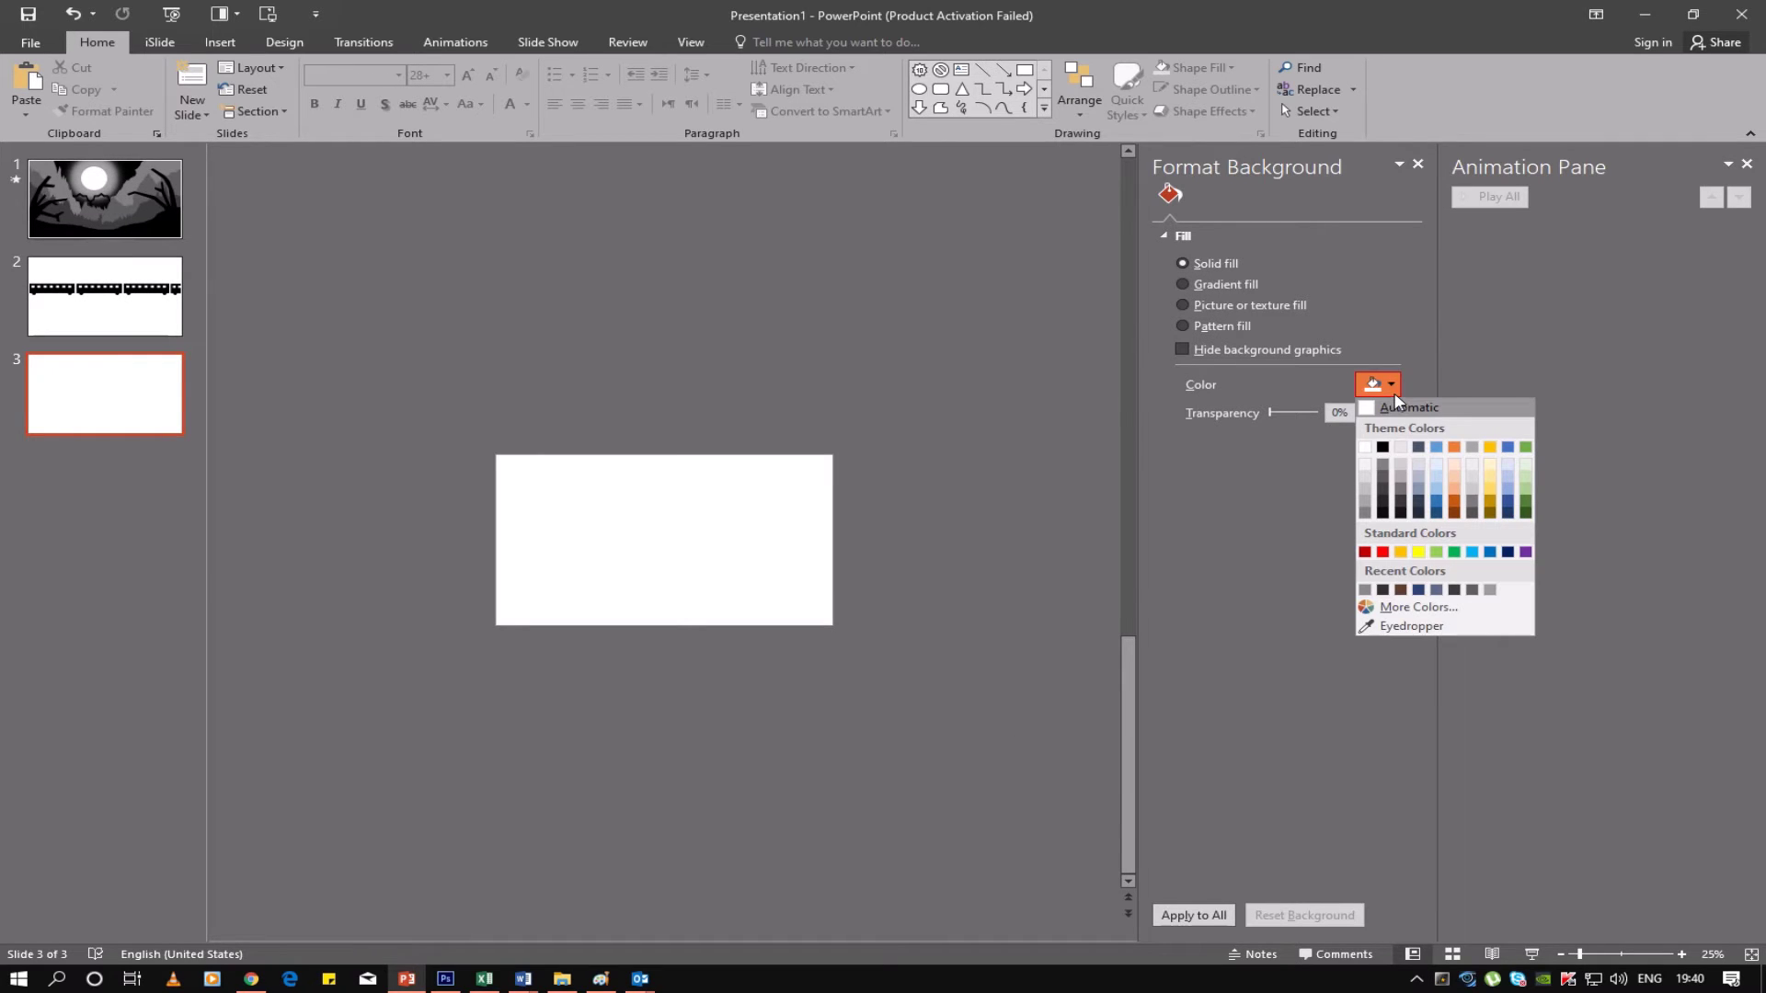
{"action": "left_click", "coordinate": [1383, 447]}
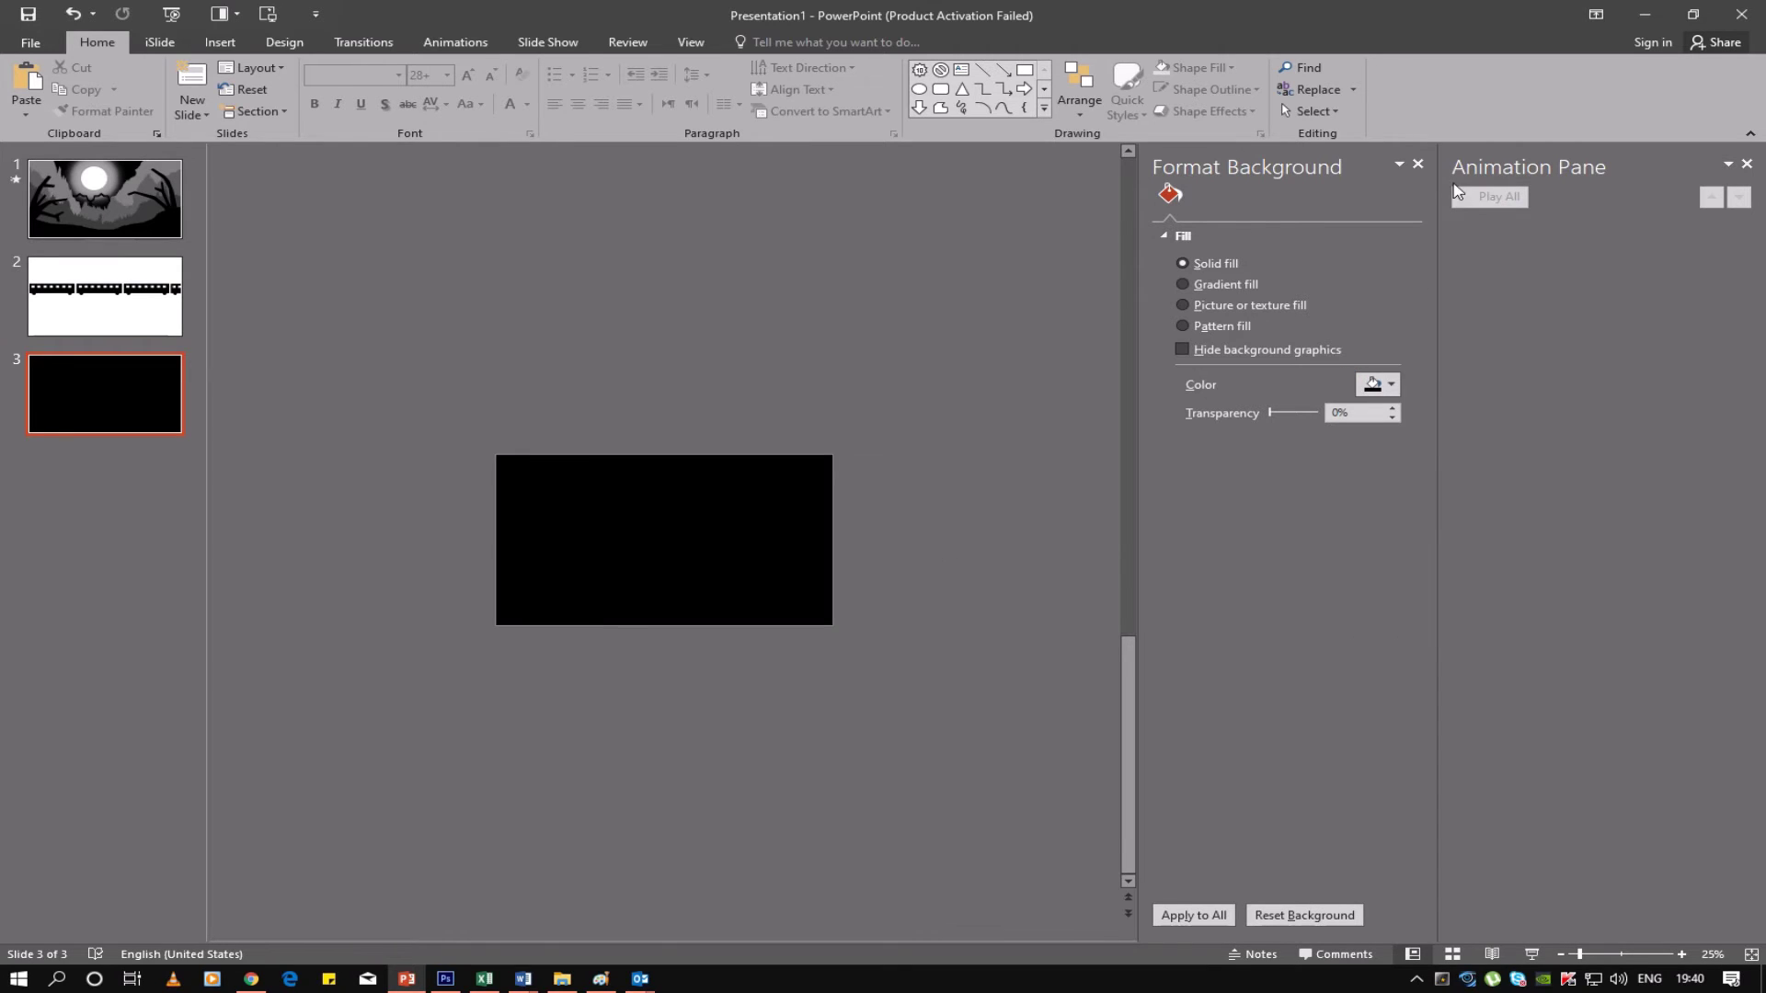
{"action": "left_click", "coordinate": [1419, 167]}
{"action": "left_click", "coordinate": [1746, 165]}
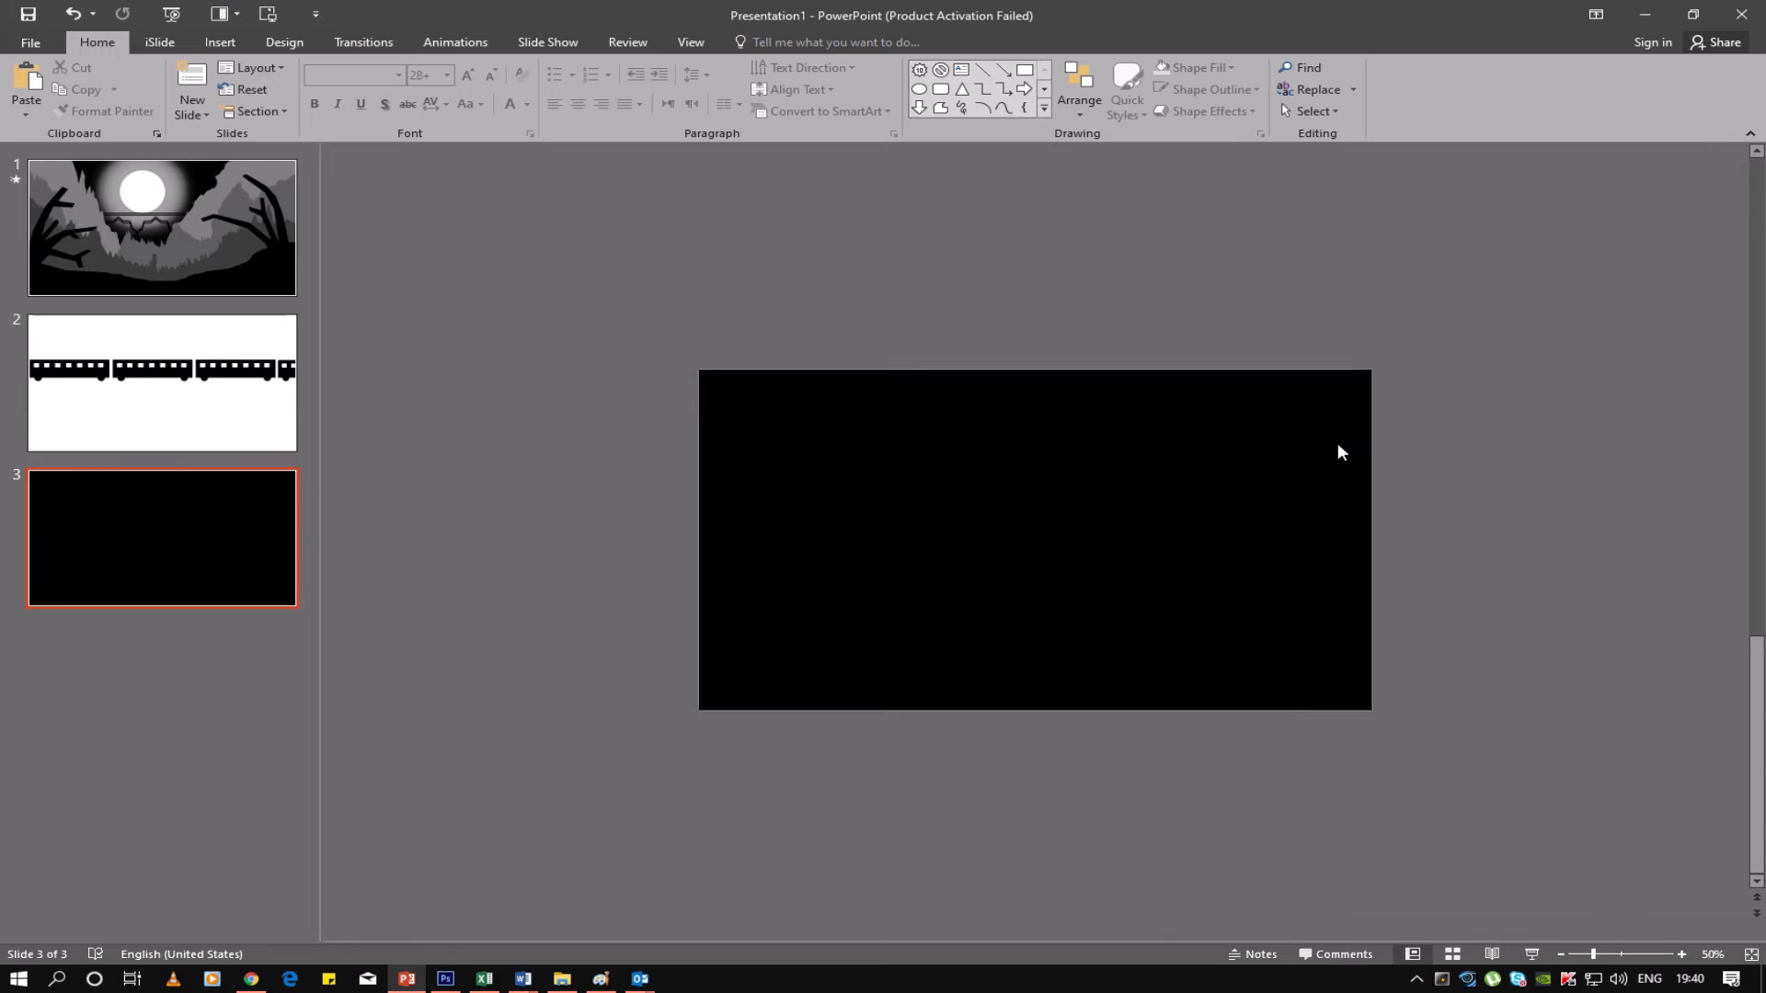
Draw an oval in the middle of the slide and fill it white
{"action": "left_click", "coordinate": [919, 90]}
{"action": "left_click_drag", "start_coordinate": [919, 461], "coordinate": [1108, 630]}
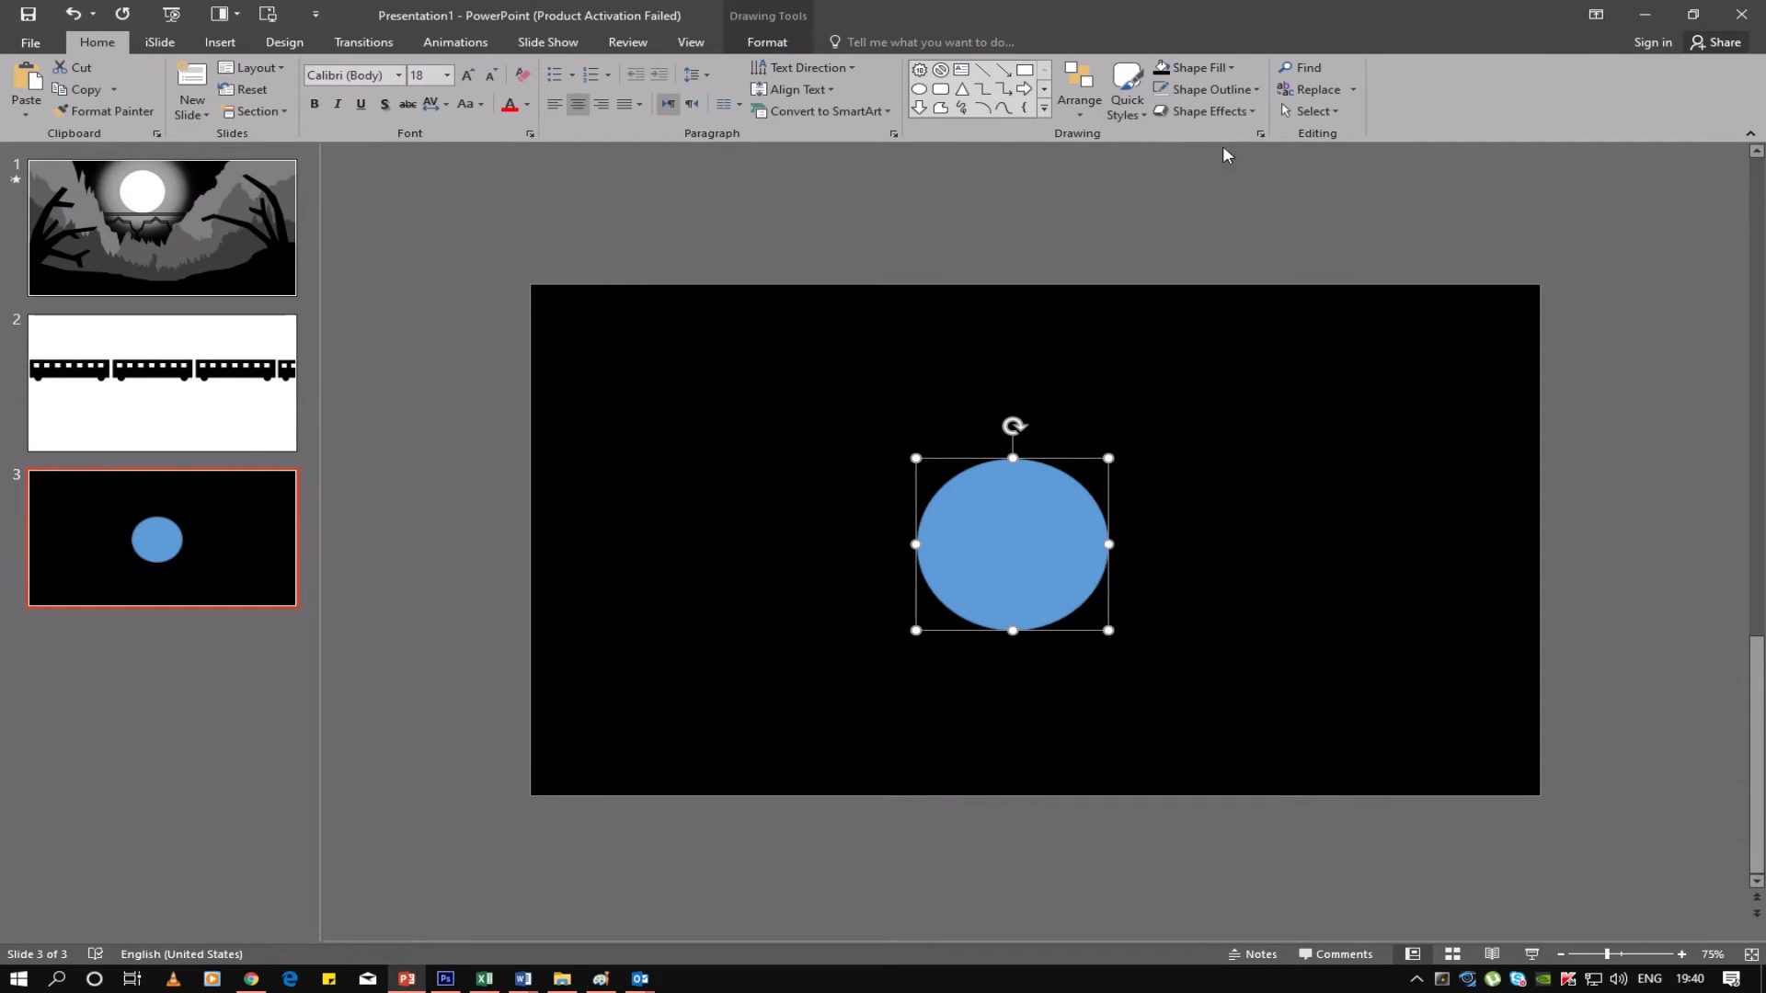
{"action": "left_click", "coordinate": [1195, 70]}
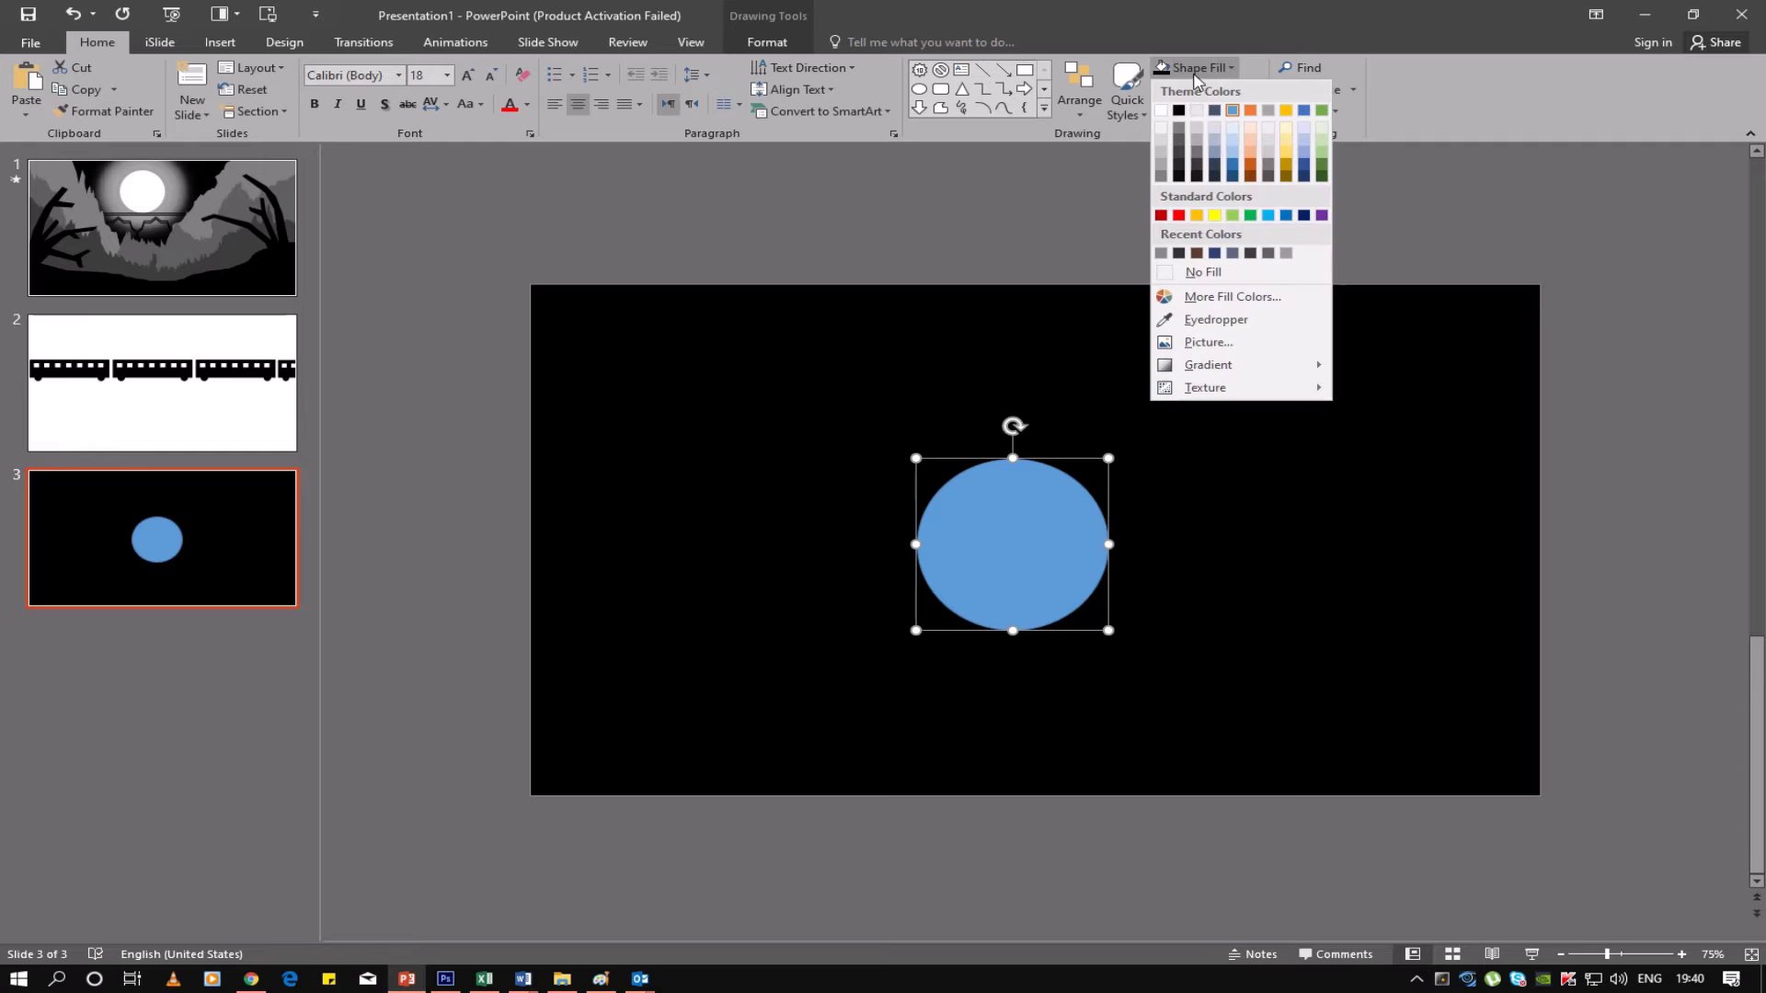
{"action": "left_click", "coordinate": [1162, 110]}
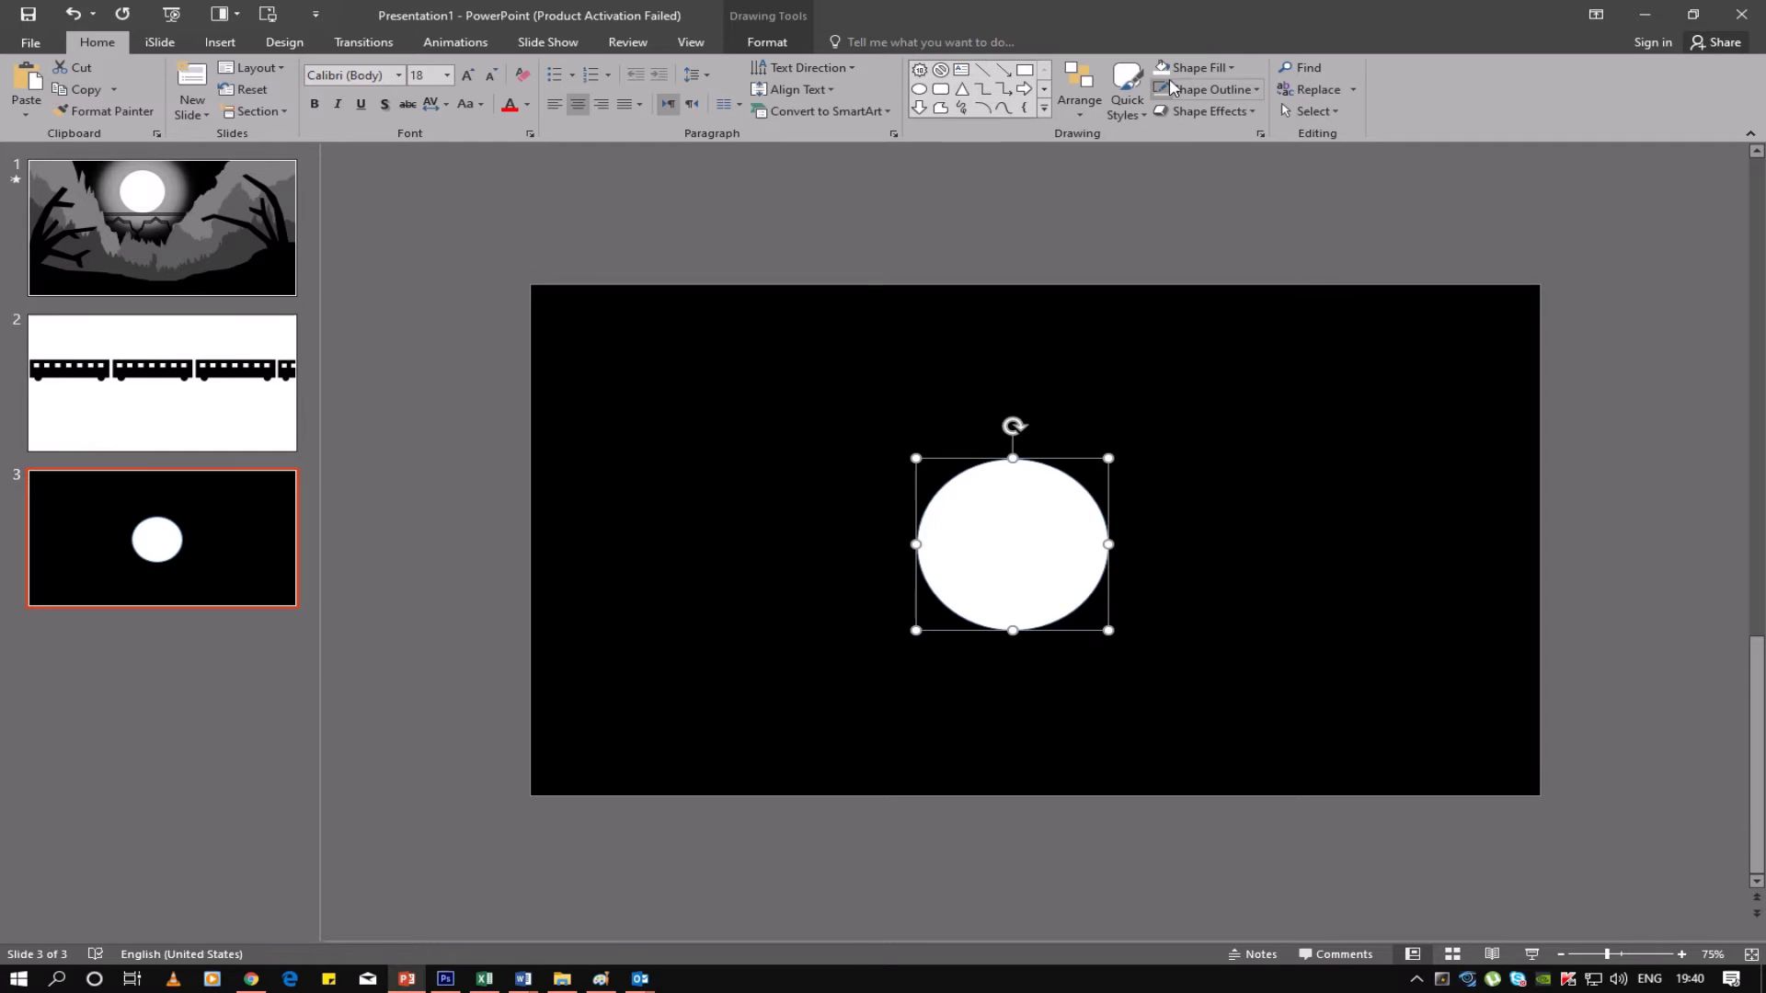
Give the oval a grey glow of 150 pt size at 55% transparency
{"action": "right_click", "coordinate": [1014, 507]}
{"action": "left_click", "coordinate": [1110, 813]}
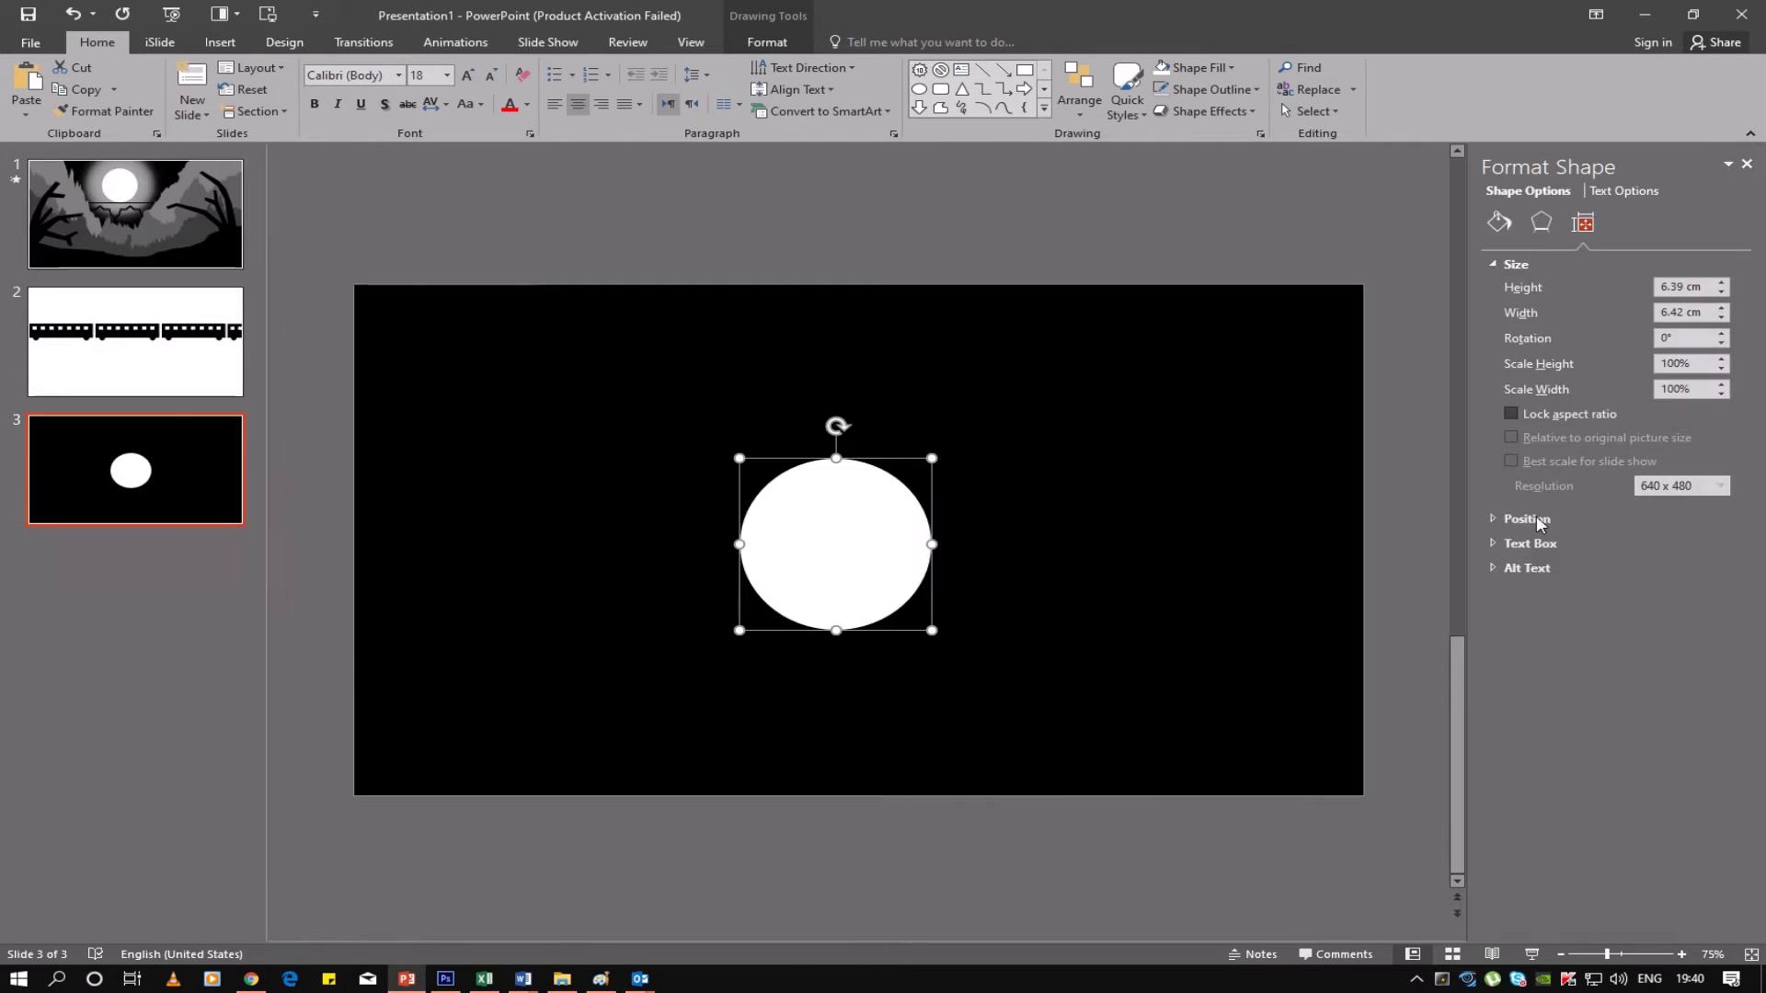
{"action": "left_click", "coordinate": [1209, 110]}
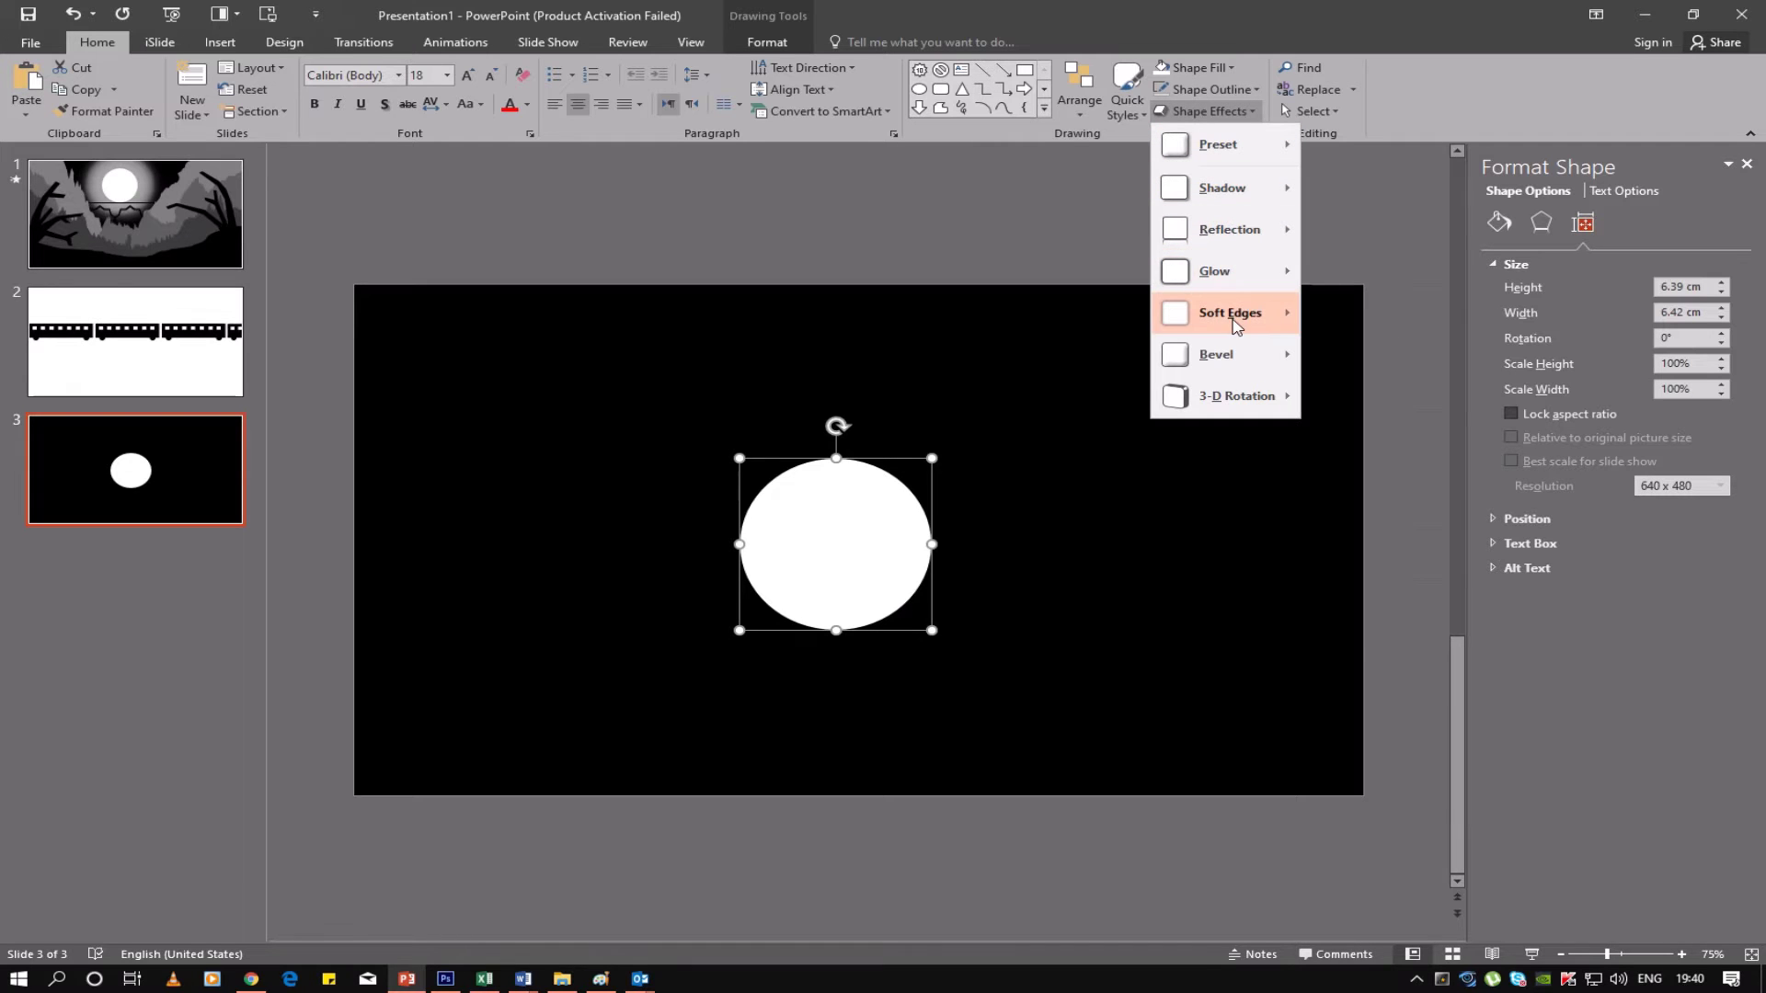
{"action": "mouse_move", "coordinate": [1447, 478]}
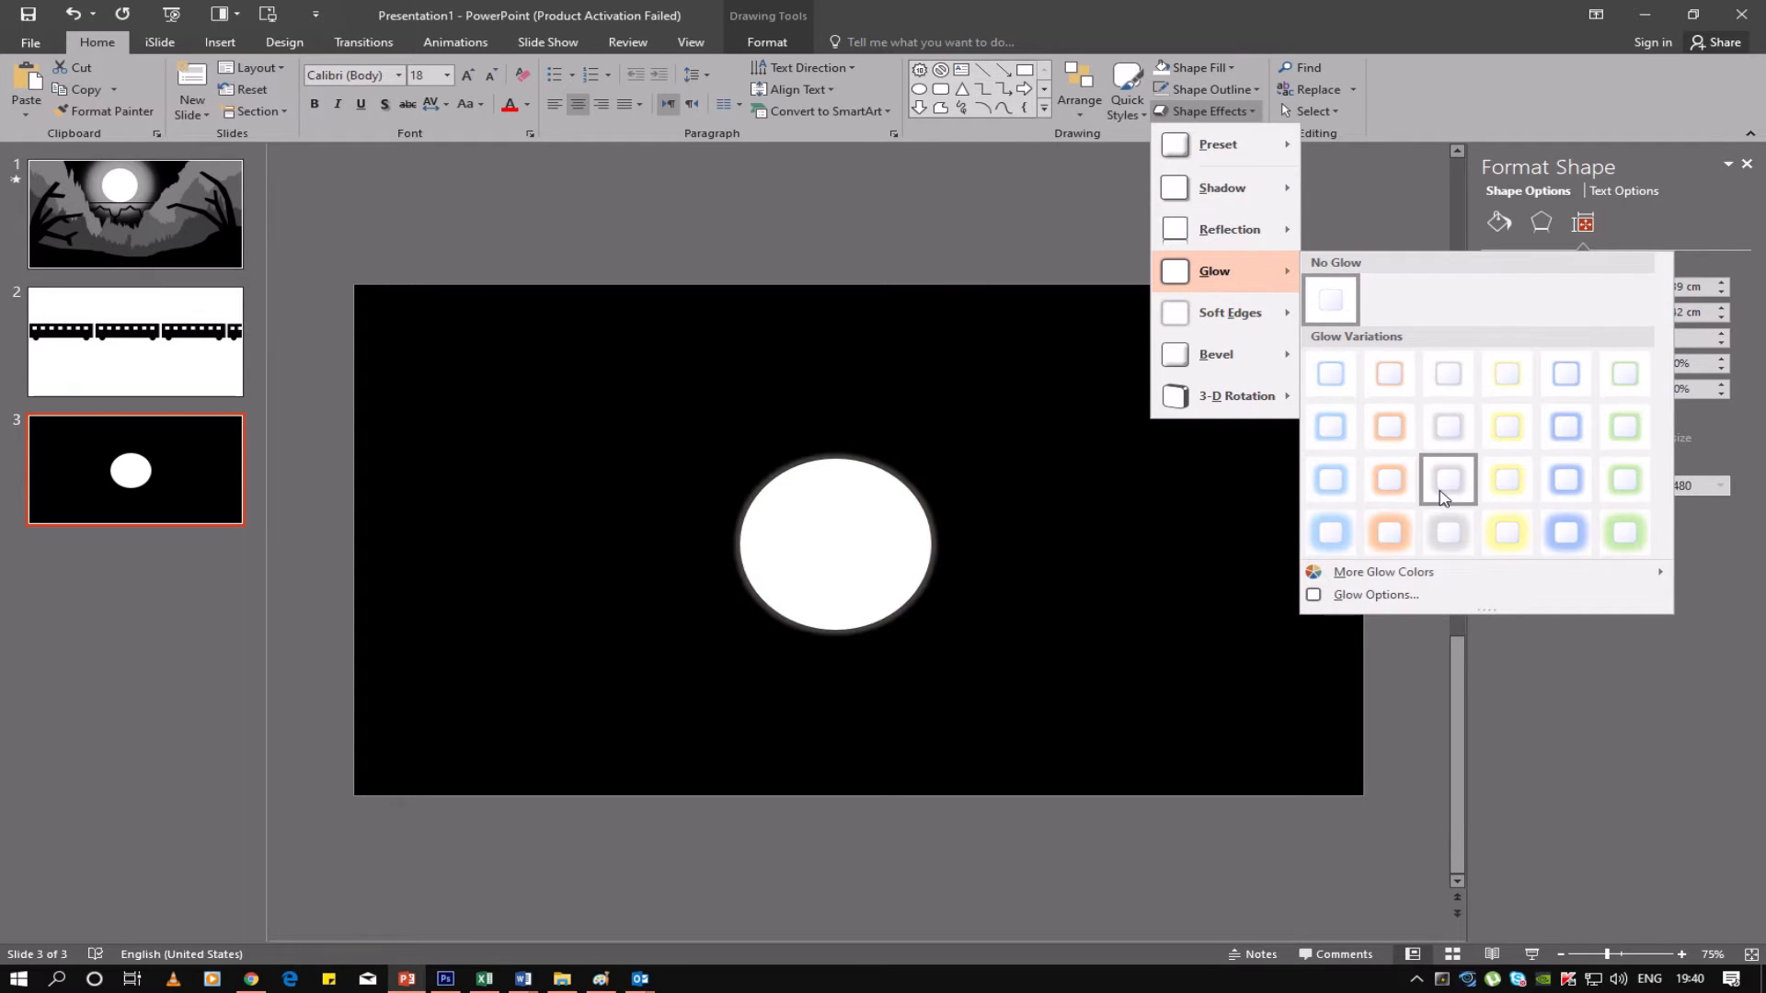
{"action": "left_click", "coordinate": [1442, 540]}
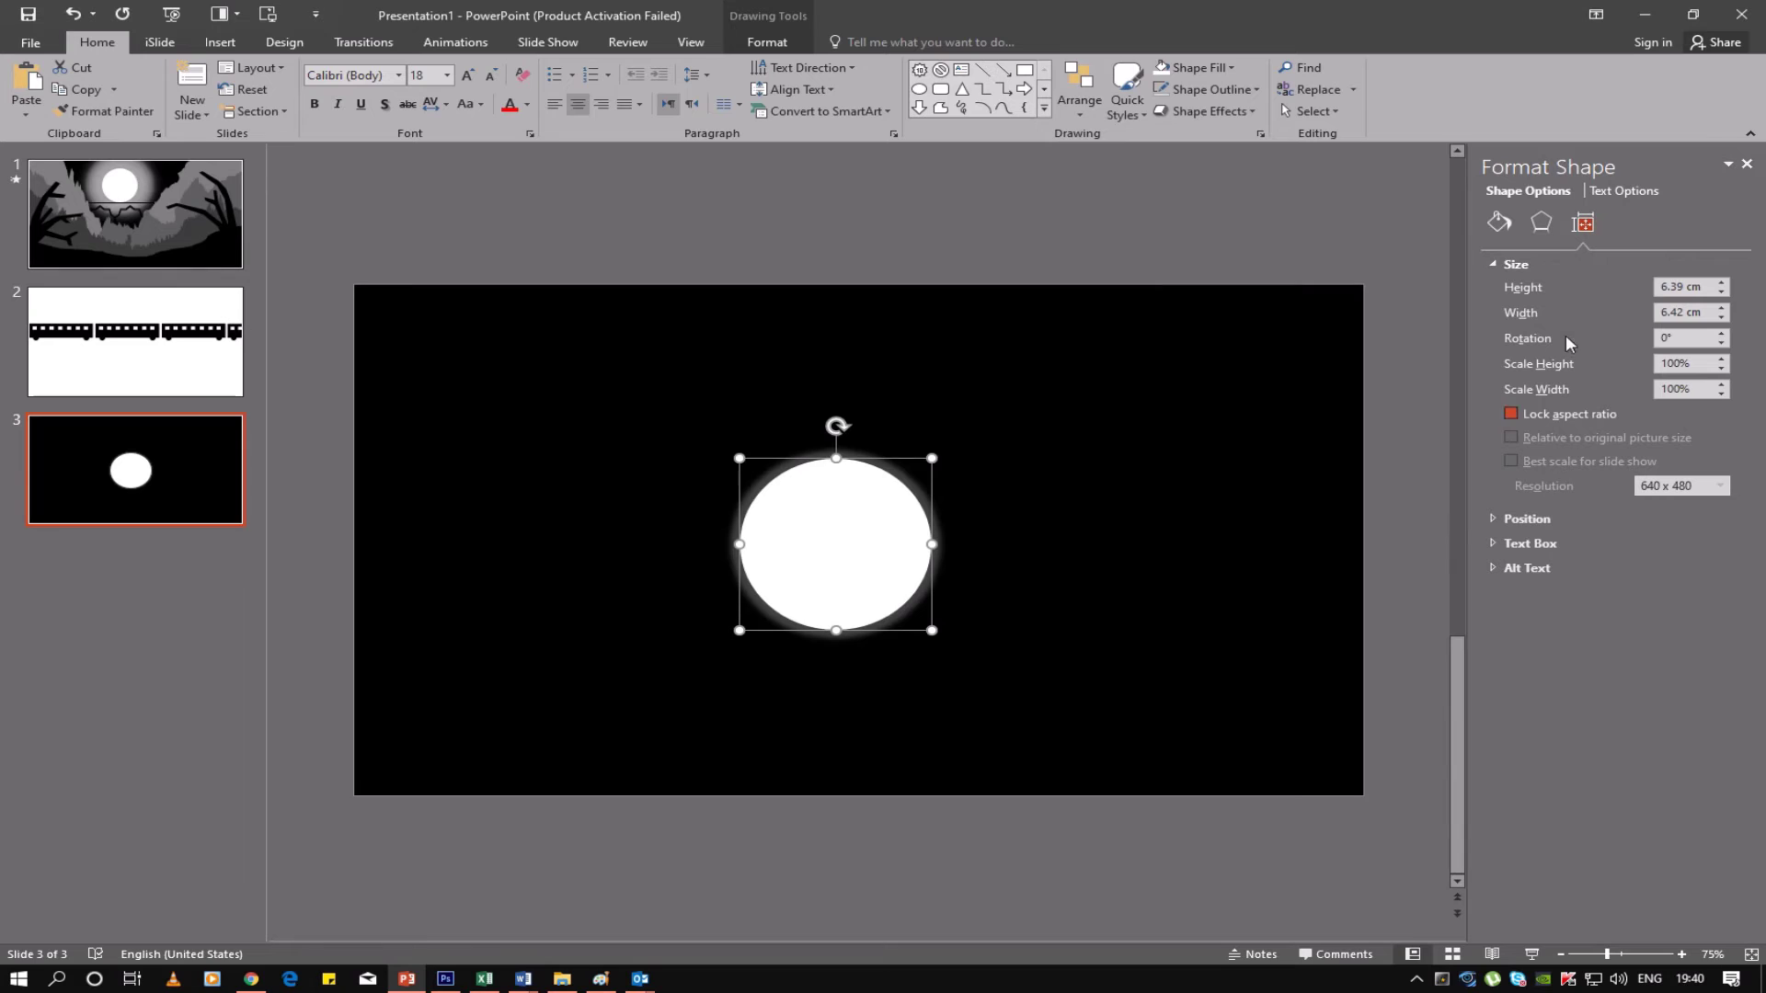
{"action": "left_click", "coordinate": [1543, 219]}
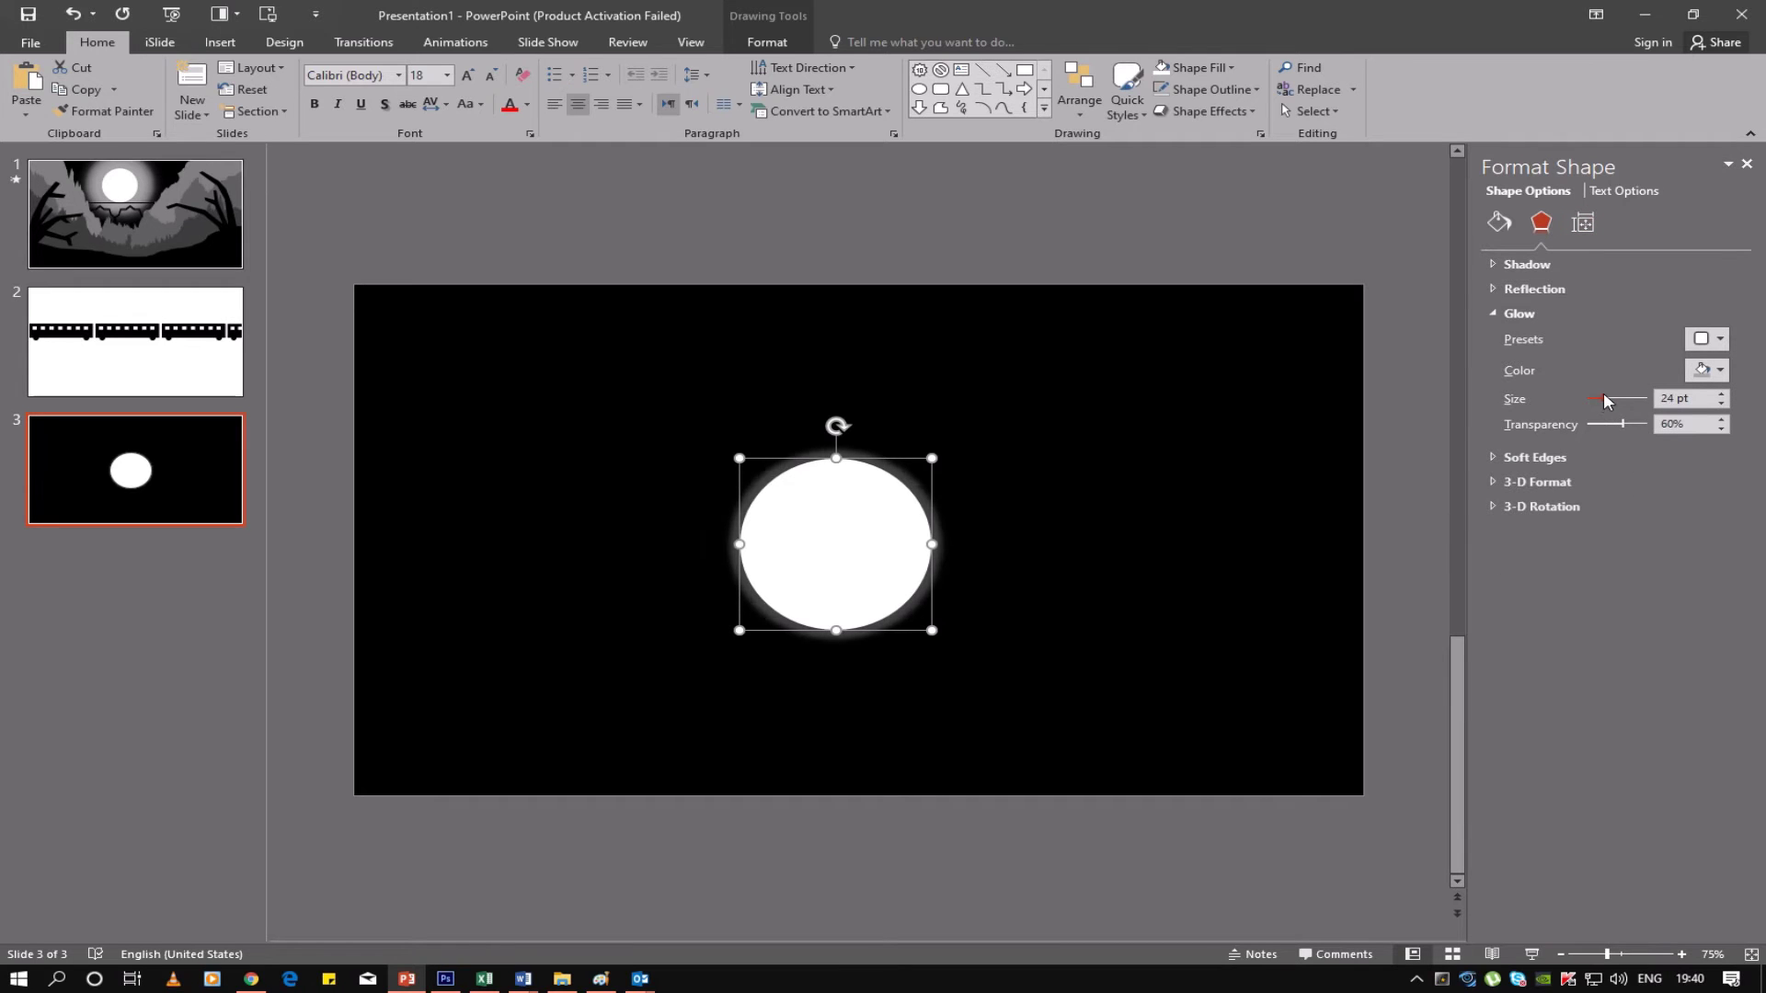
{"action": "left_click_drag", "start_coordinate": [1603, 397], "coordinate": [1648, 399]}
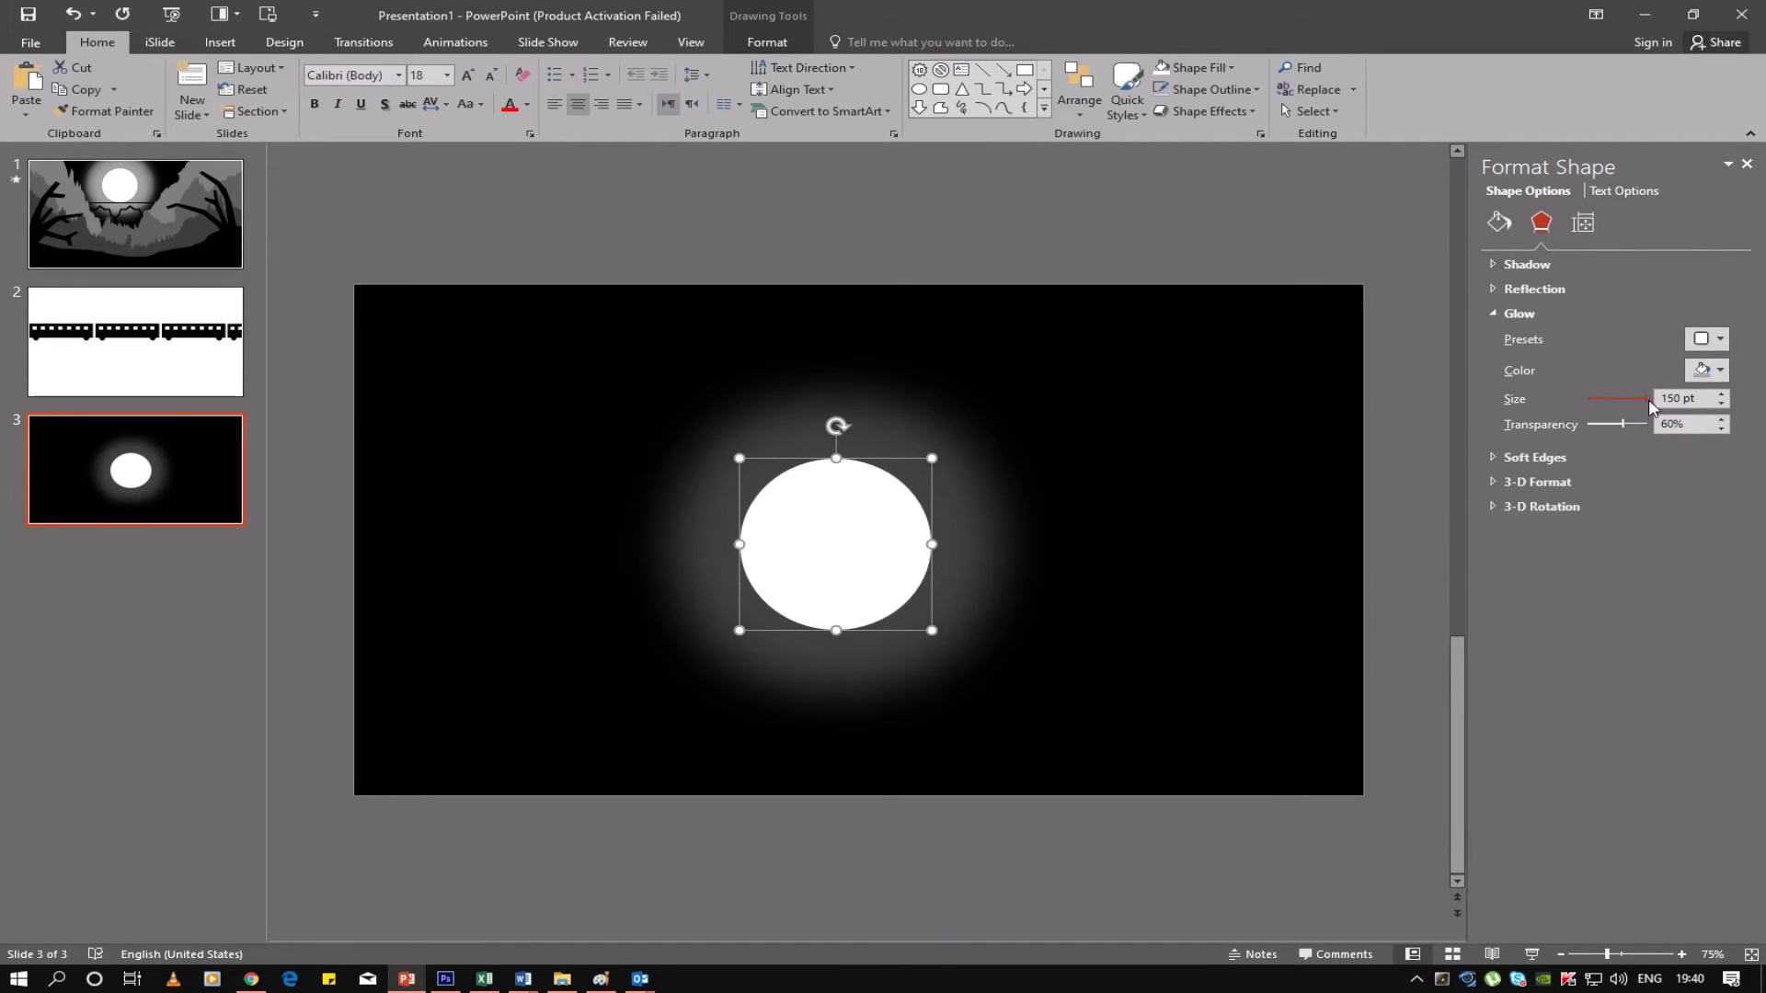
{"action": "left_click_drag", "start_coordinate": [1621, 424], "coordinate": [1619, 421]}
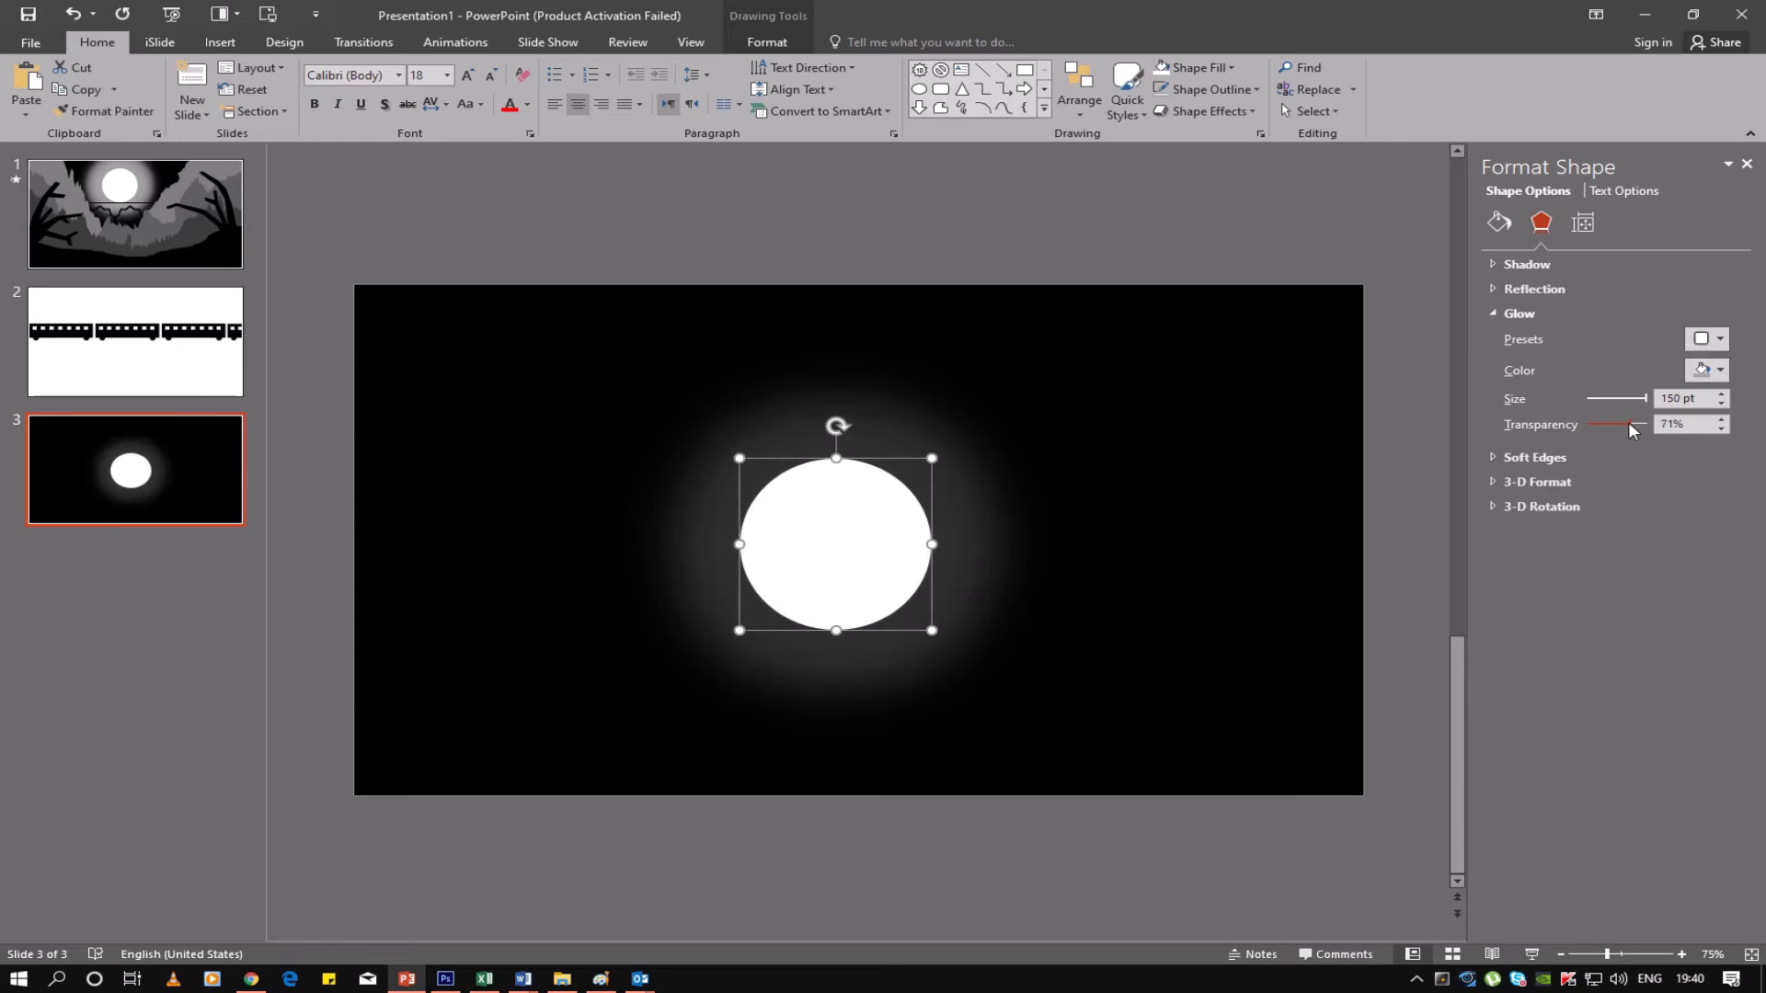
{"action": "left_click", "coordinate": [1254, 451]}
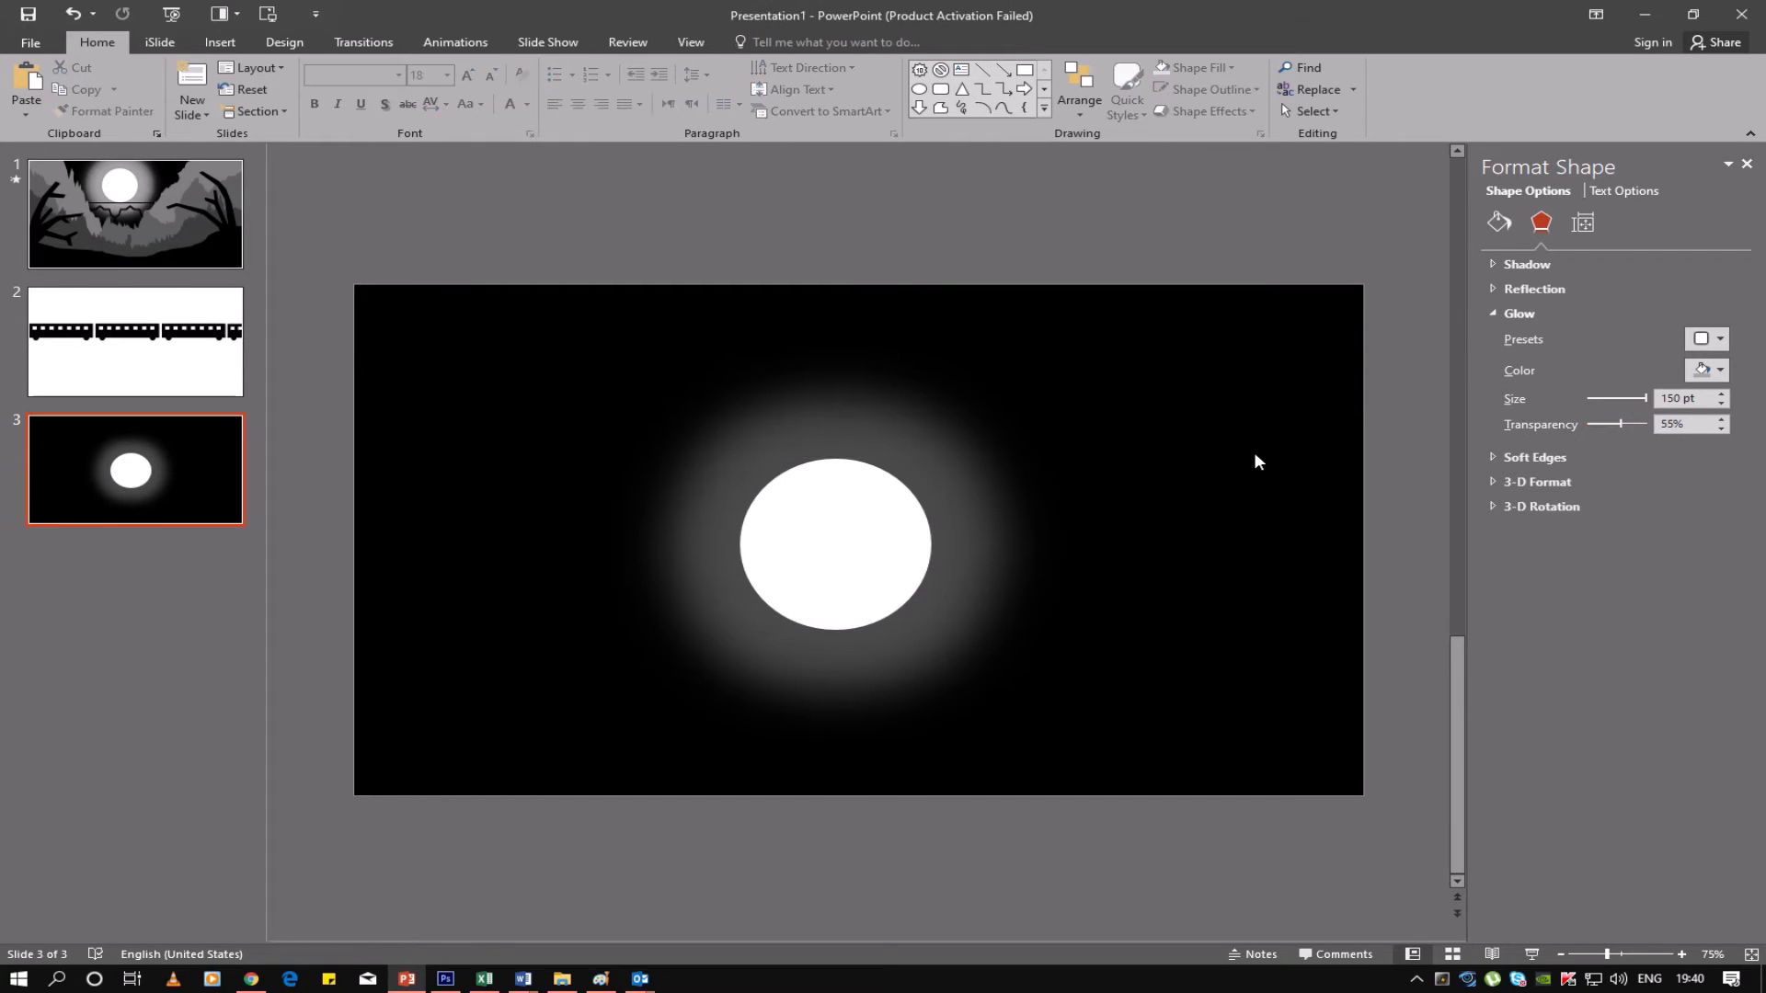
Draw a trial second oval over the moon, then delete it
{"action": "left_click", "coordinate": [925, 95]}
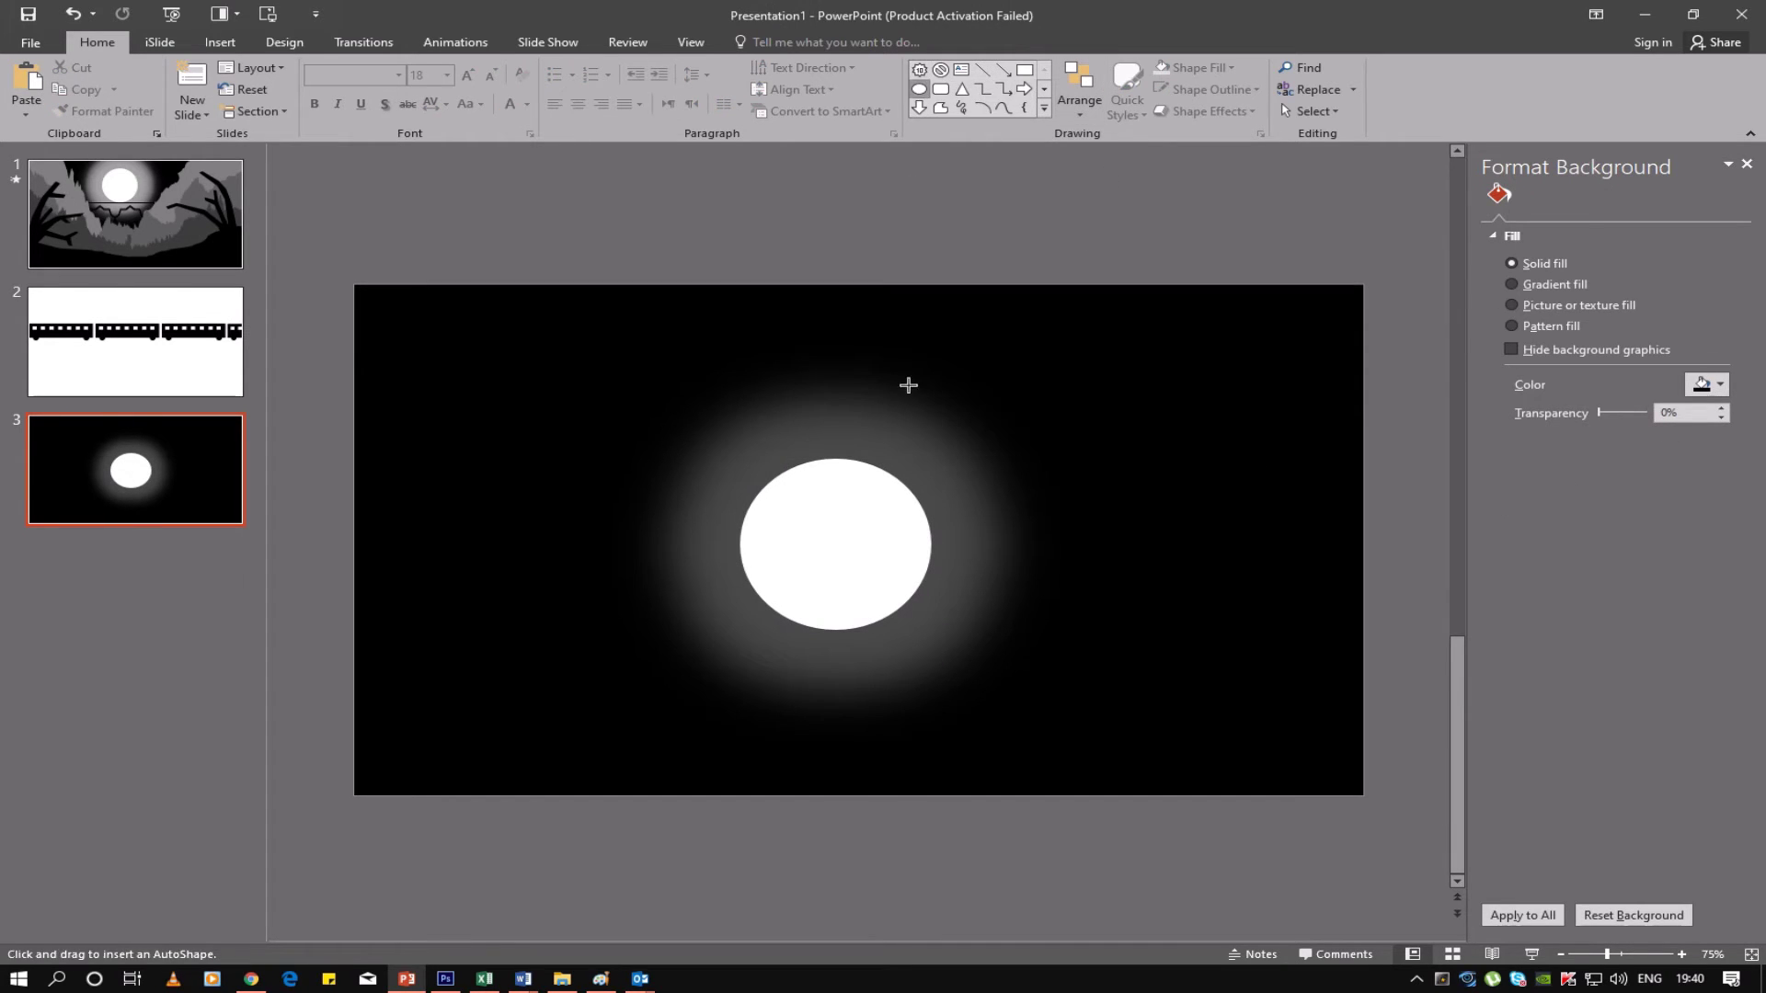
{"action": "left_click_drag", "start_coordinate": [899, 415], "coordinate": [1113, 604]}
{"action": "left_click_drag", "start_coordinate": [1029, 508], "coordinate": [829, 538]}
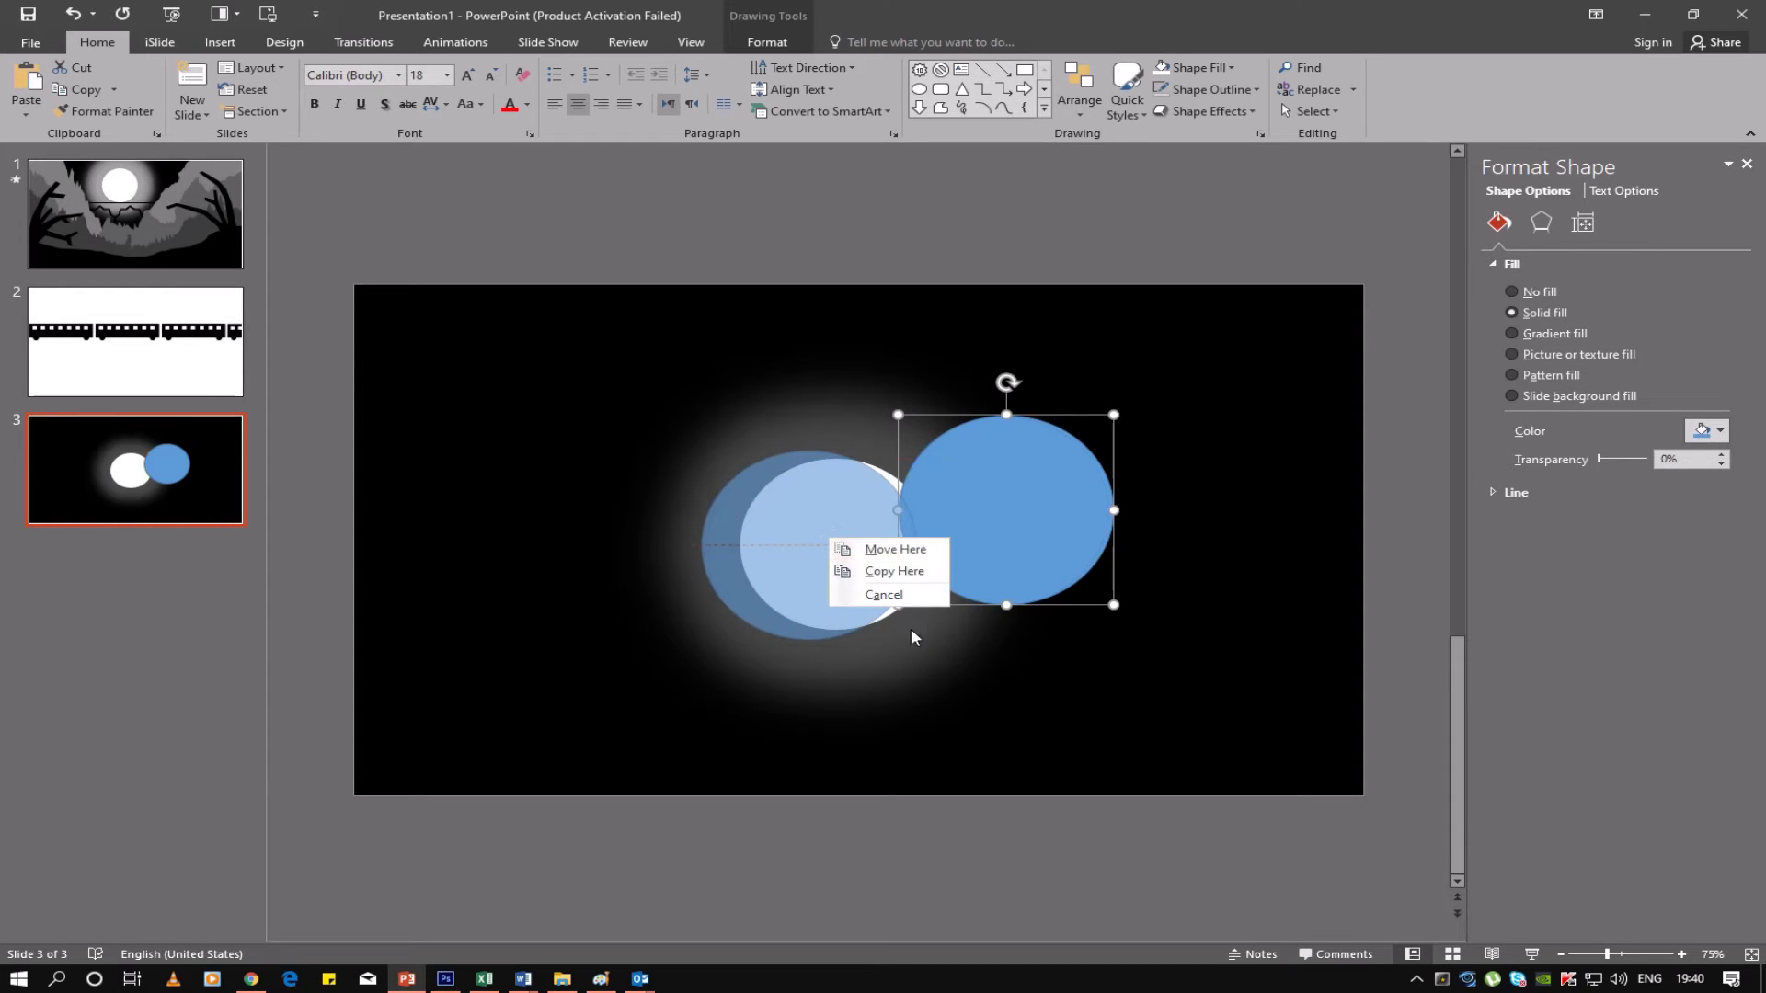
{"action": "left_click", "coordinate": [1073, 737]}
{"action": "key", "text": "Delete"}
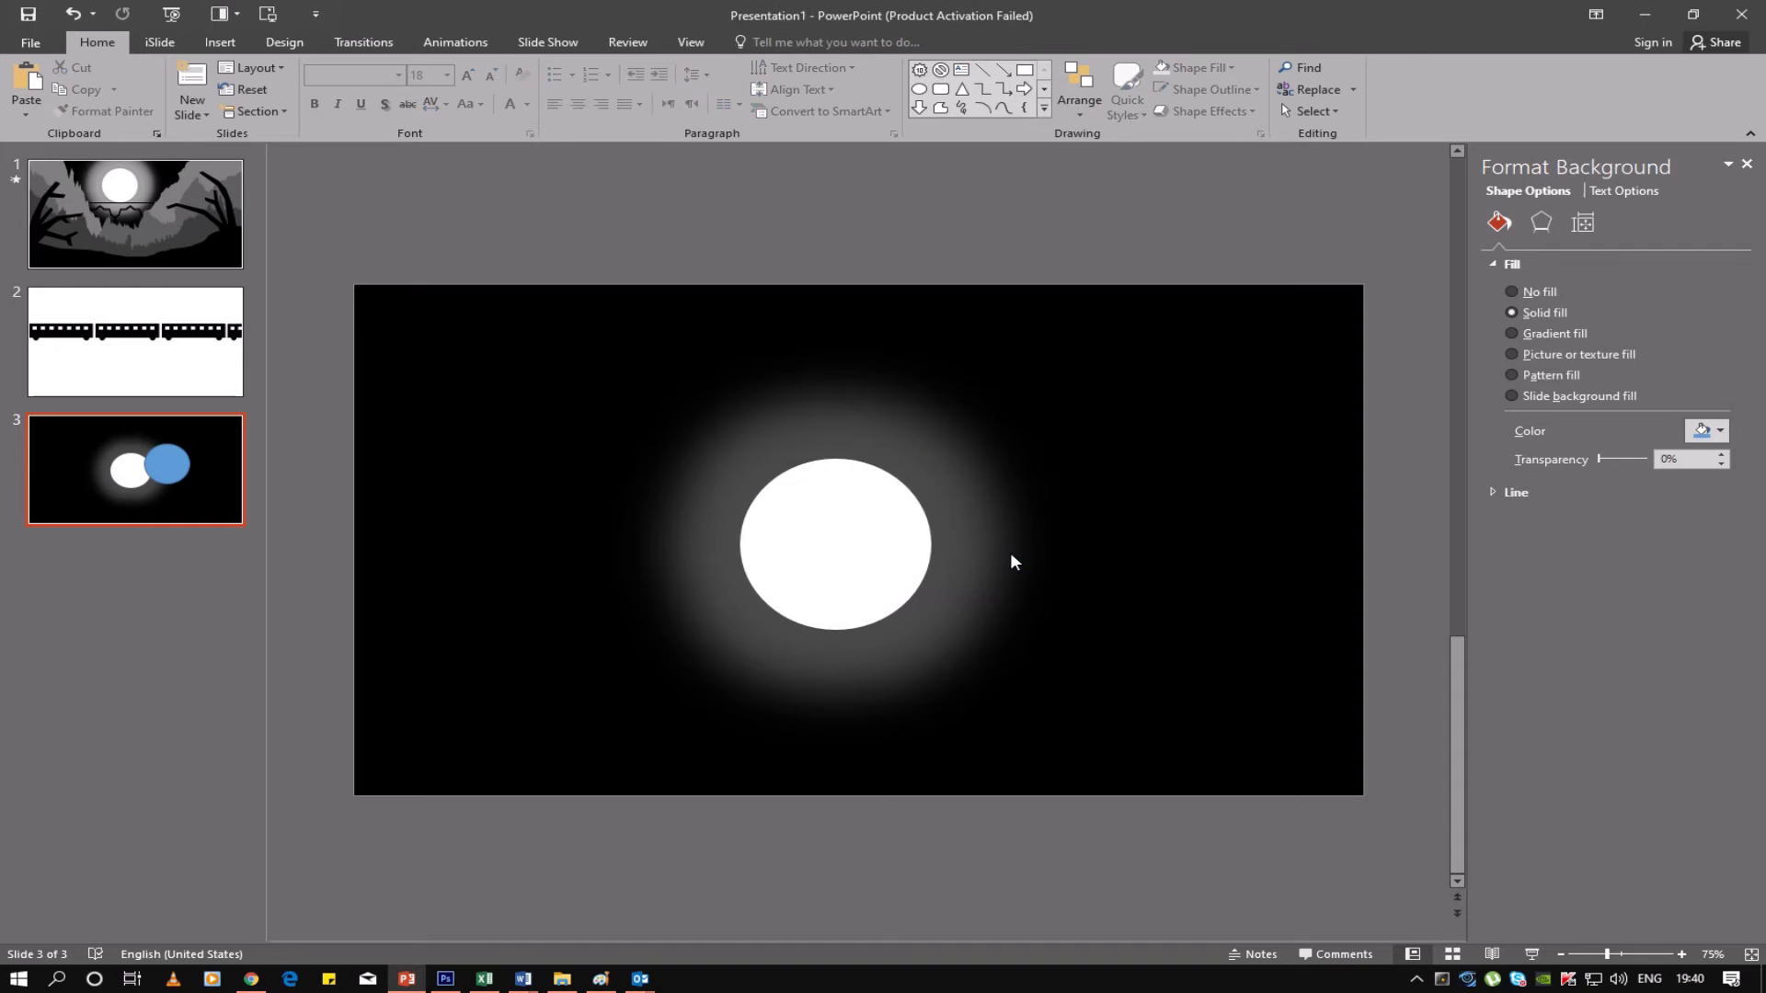
Copy the moon, enlarge the copy and place it centred behind the moon
{"action": "left_click", "coordinate": [791, 506]}
{"action": "left_click_drag", "start_coordinate": [959, 570], "coordinate": [1046, 581]}
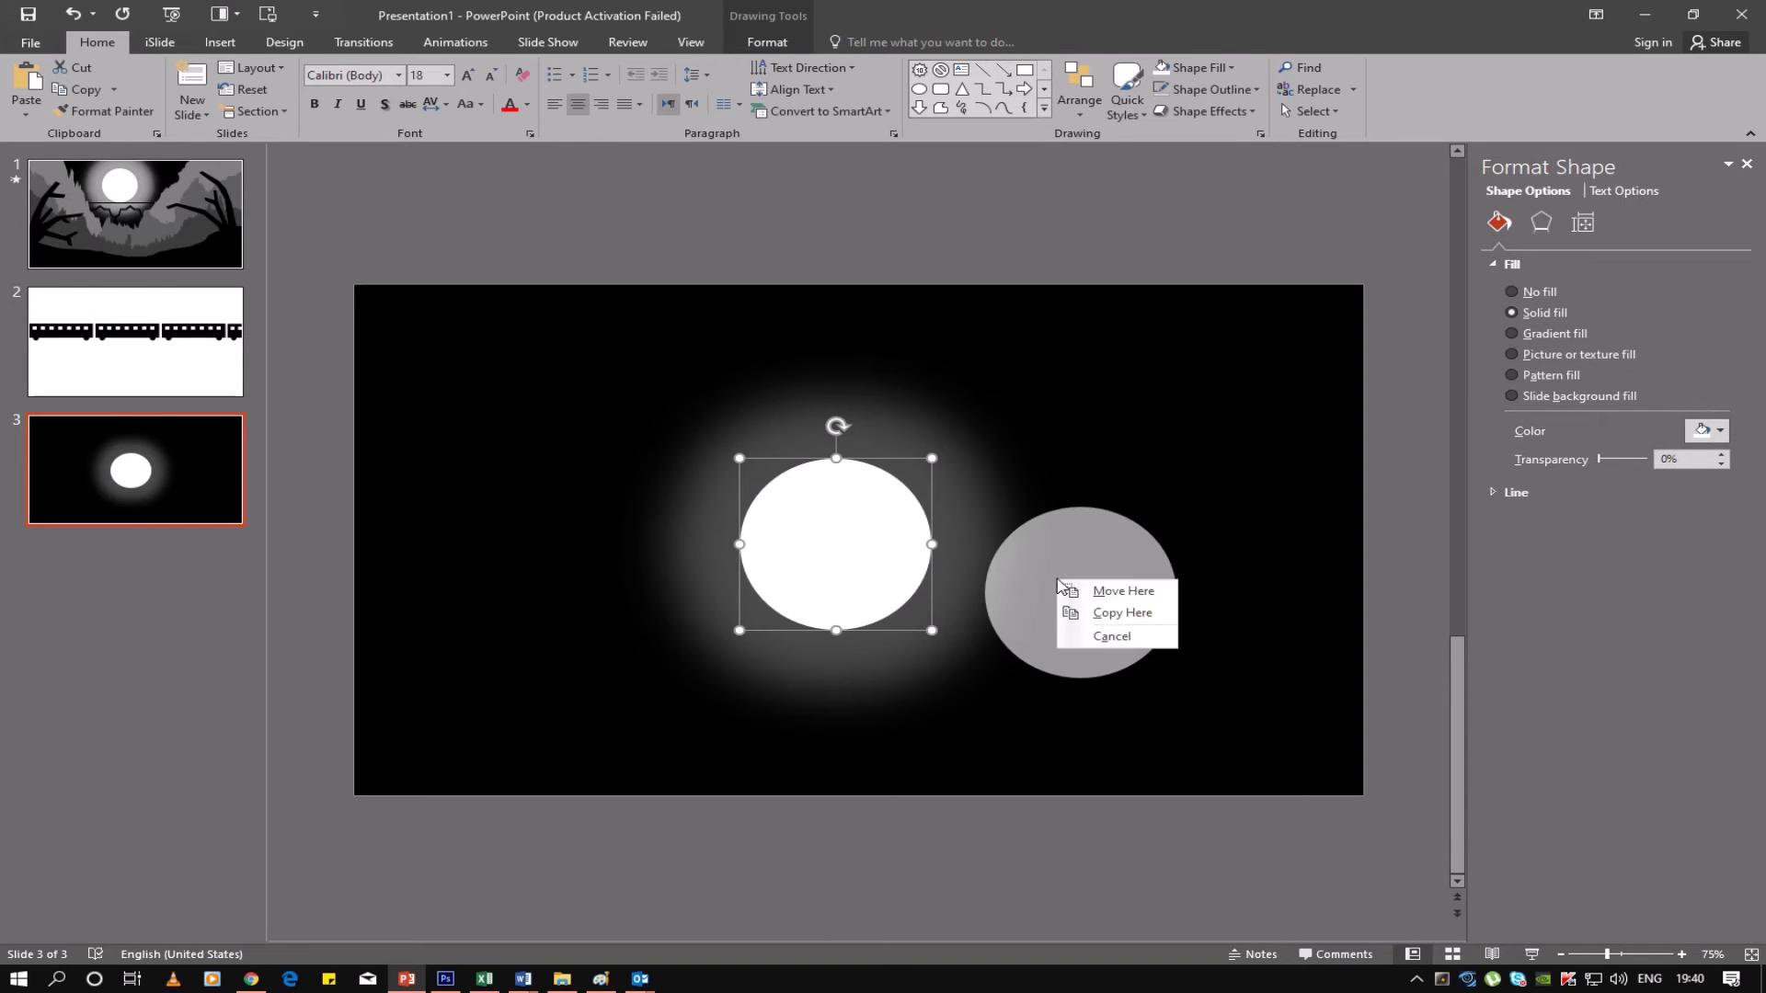
{"action": "left_click", "coordinate": [1123, 618]}
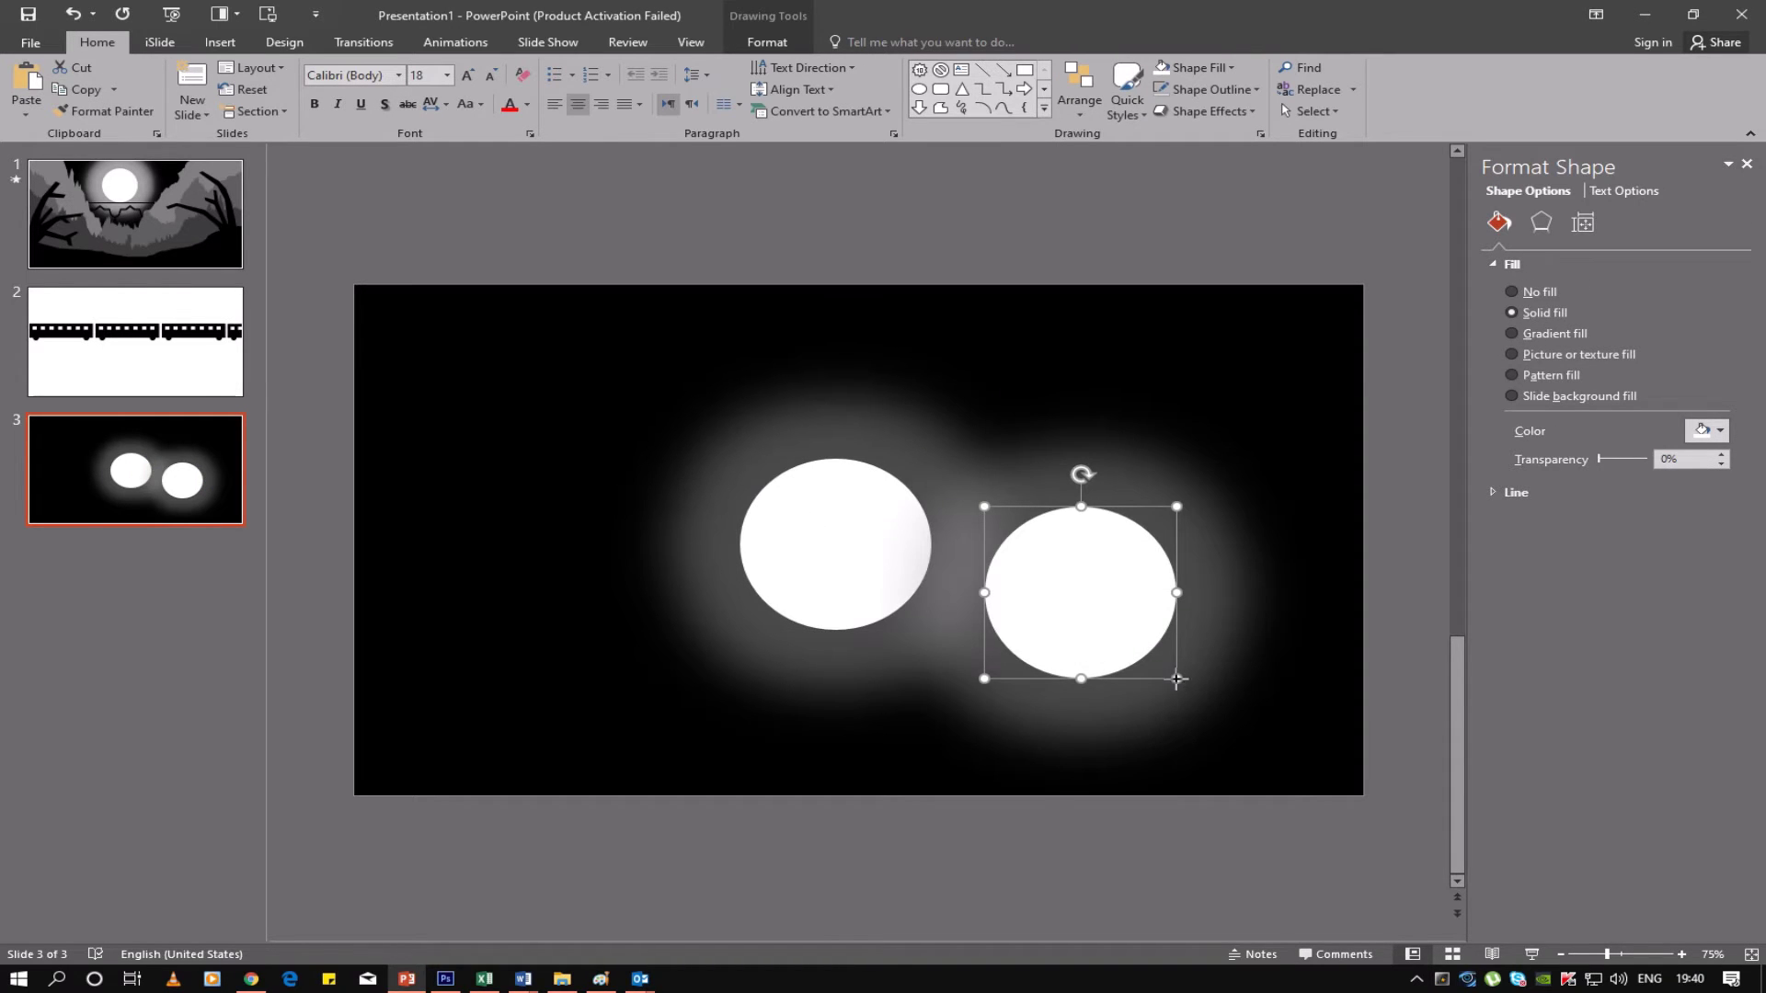
{"action": "left_click_drag", "start_coordinate": [1176, 678], "coordinate": [1230, 716]}
{"action": "mouse_move", "coordinate": [1154, 667]}
{"action": "left_mouse_down"}
{"action": "mouse_move", "coordinate": [912, 621]}
{"action": "mouse_move", "coordinate": [907, 603]}
{"action": "left_mouse_up"}
{"action": "right_click", "coordinate": [855, 567]}
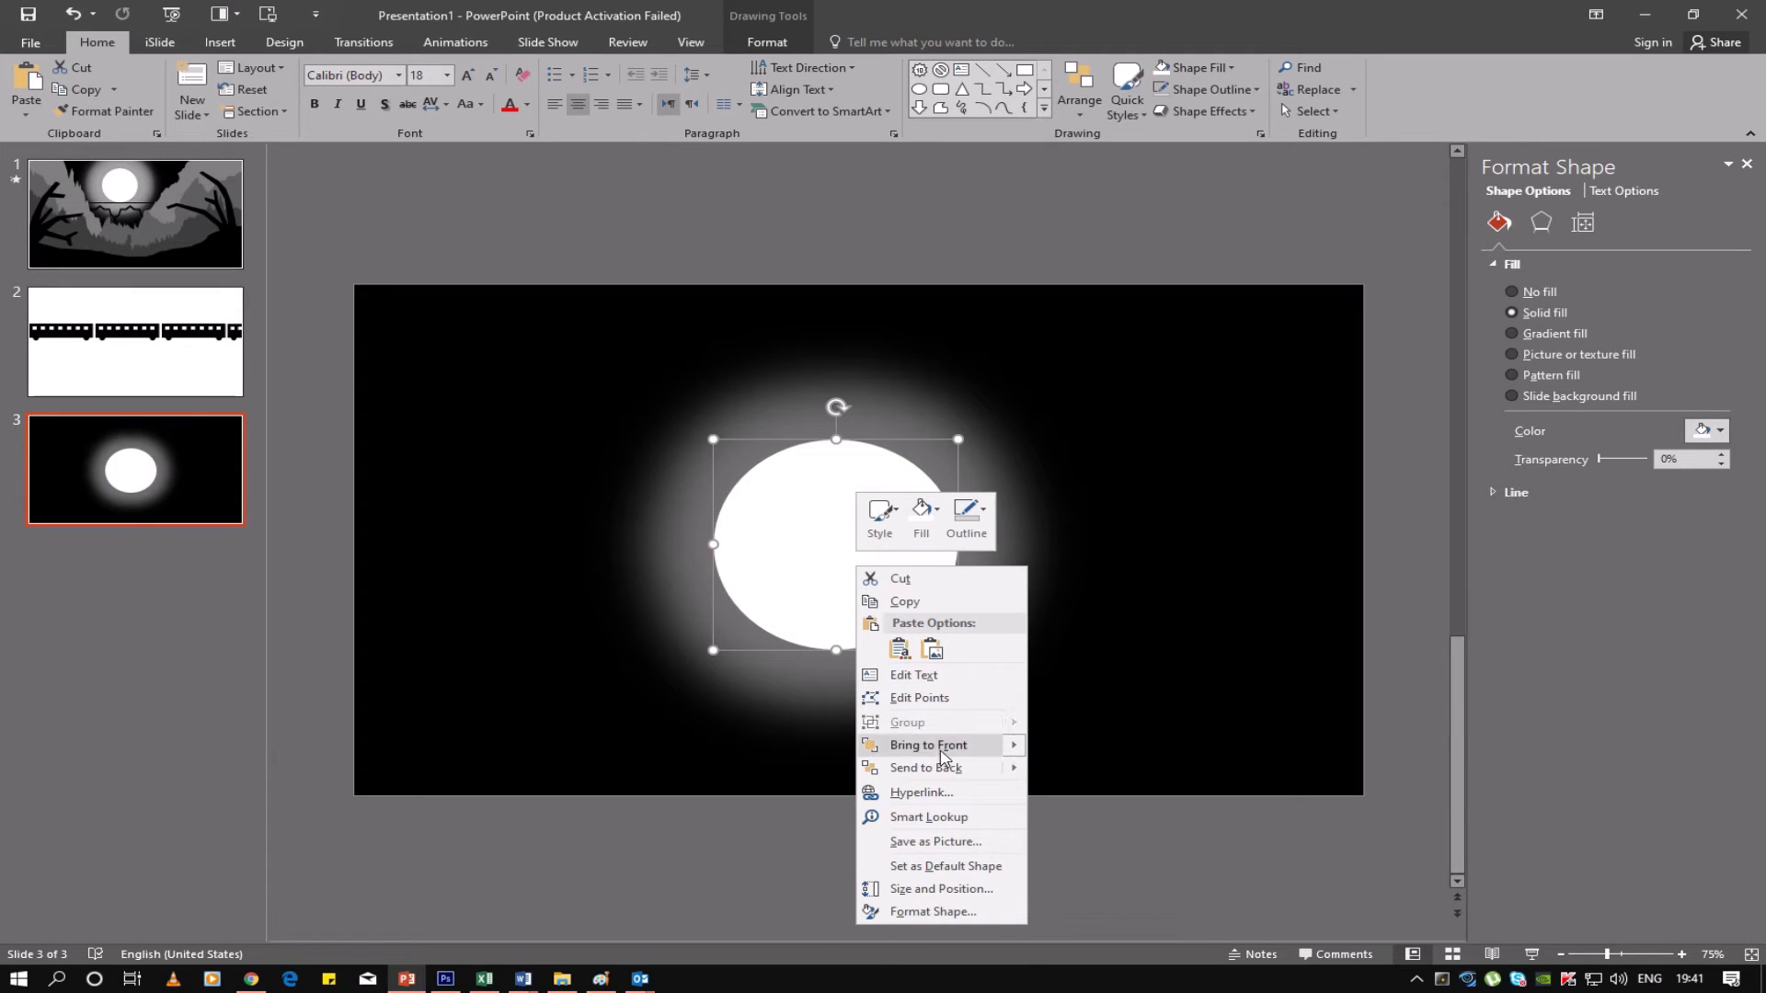
{"action": "left_click", "coordinate": [1057, 766]}
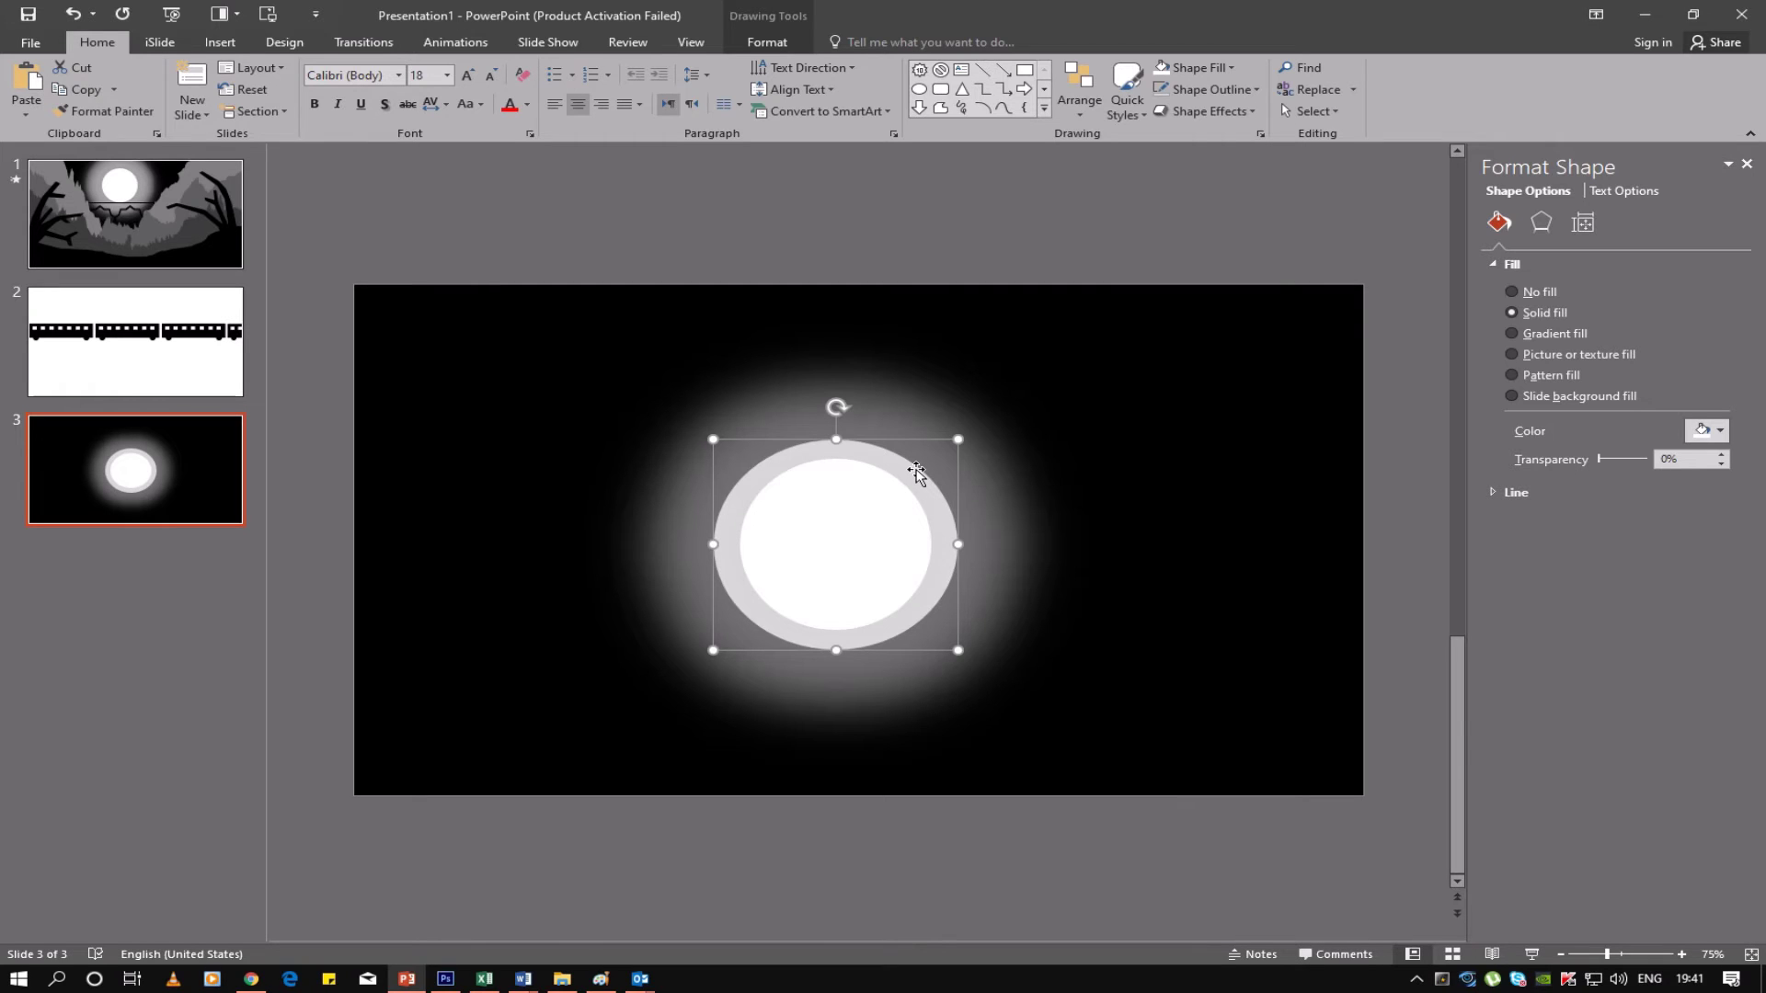
{"action": "left_click_drag", "start_coordinate": [917, 471], "coordinate": [918, 471]}
{"action": "left_click_drag", "start_coordinate": [955, 544], "coordinate": [953, 544]}
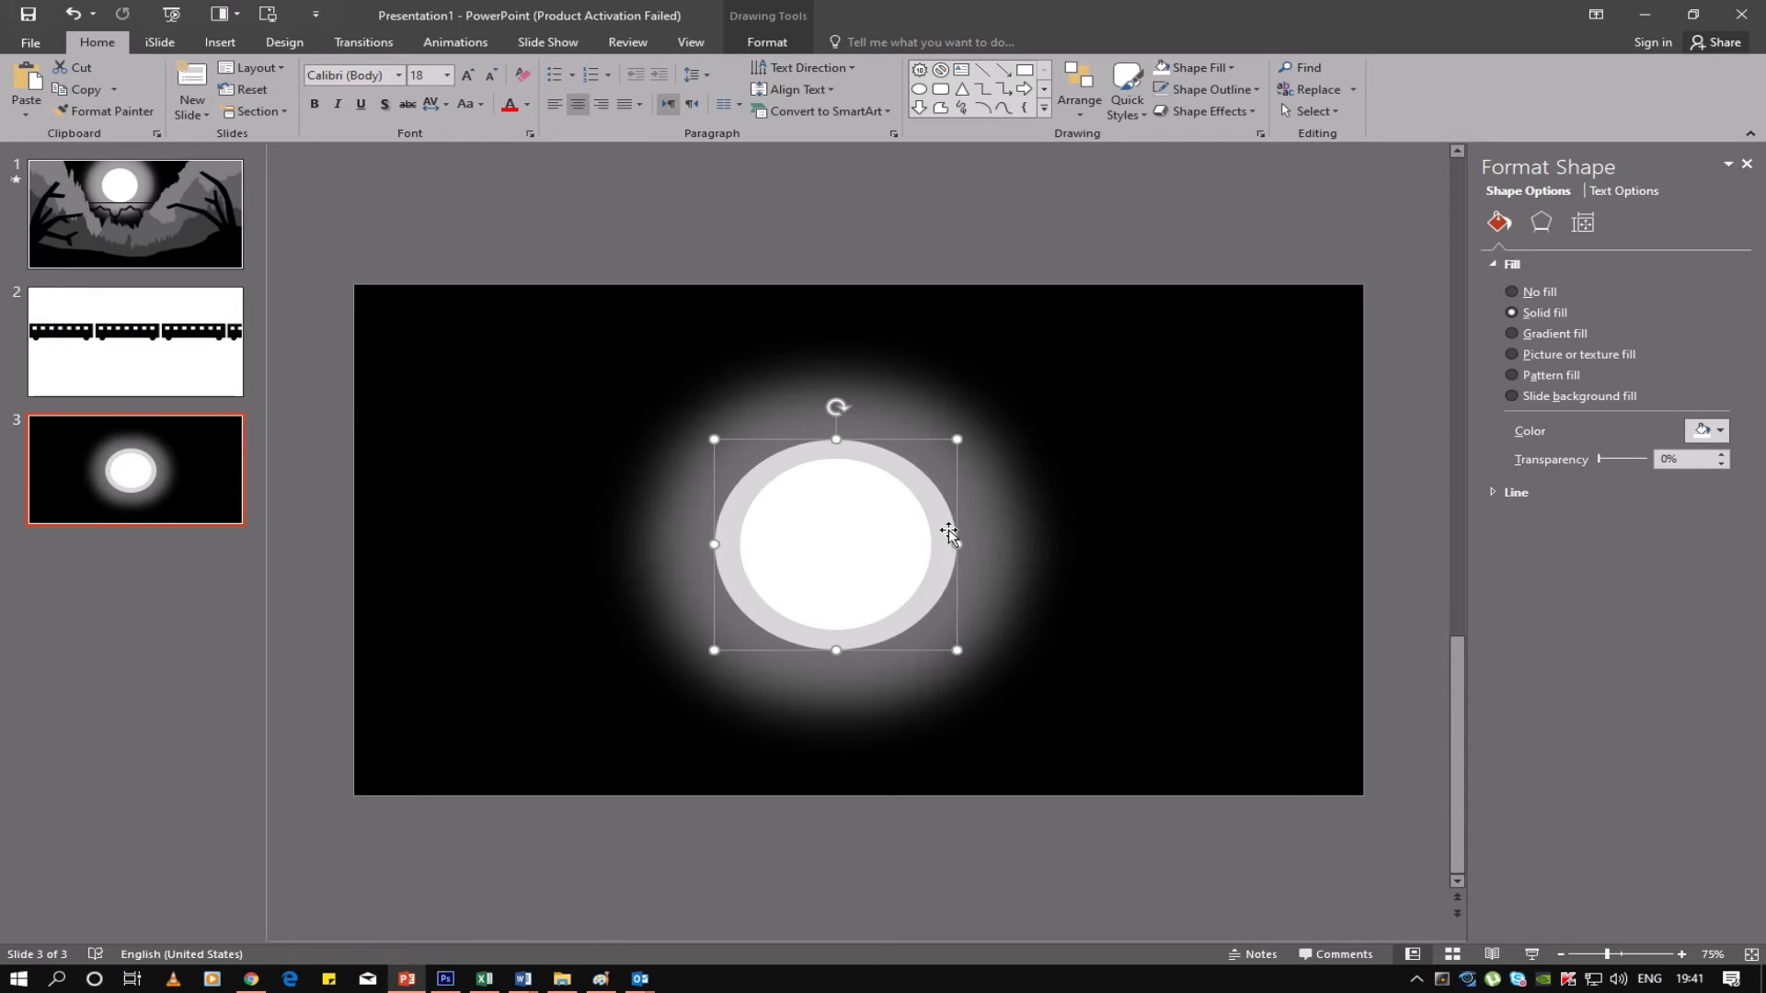
{"action": "key", "text": "ctrl+z"}
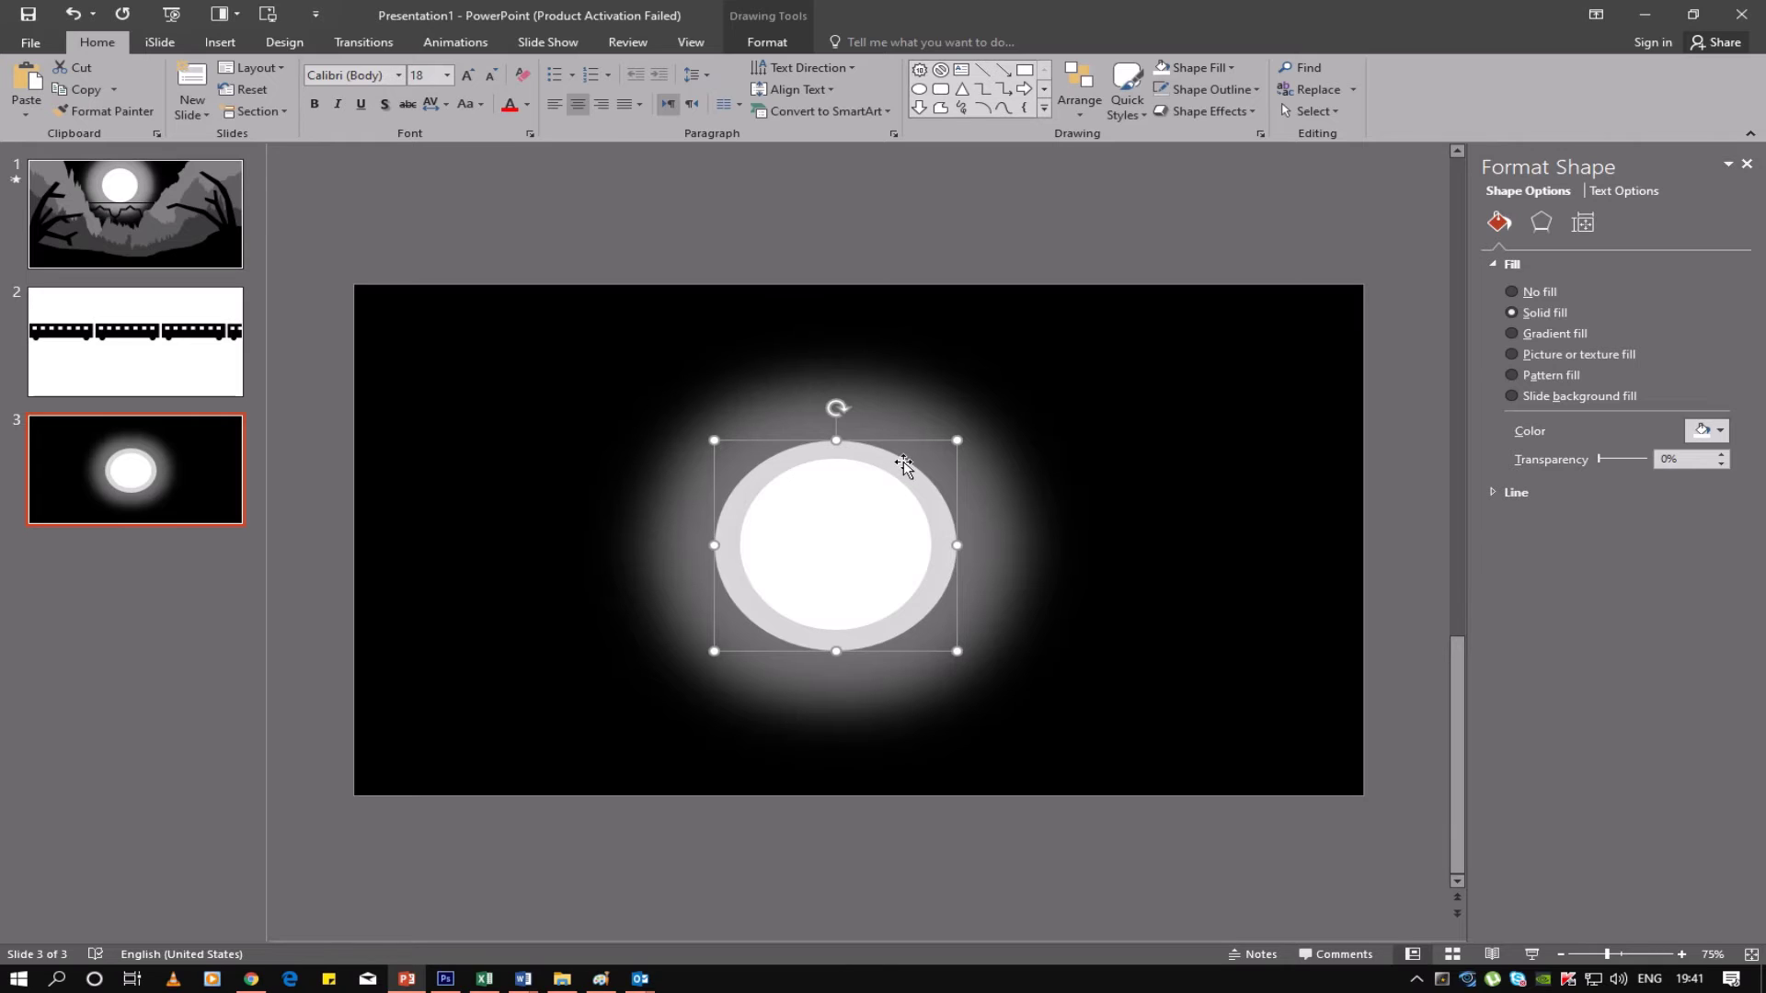
Add a third, larger circle centred behind the ringed moon
{"action": "left_click_drag", "start_coordinate": [903, 461], "coordinate": [1072, 356]}
{"action": "left_click", "coordinate": [1145, 398]}
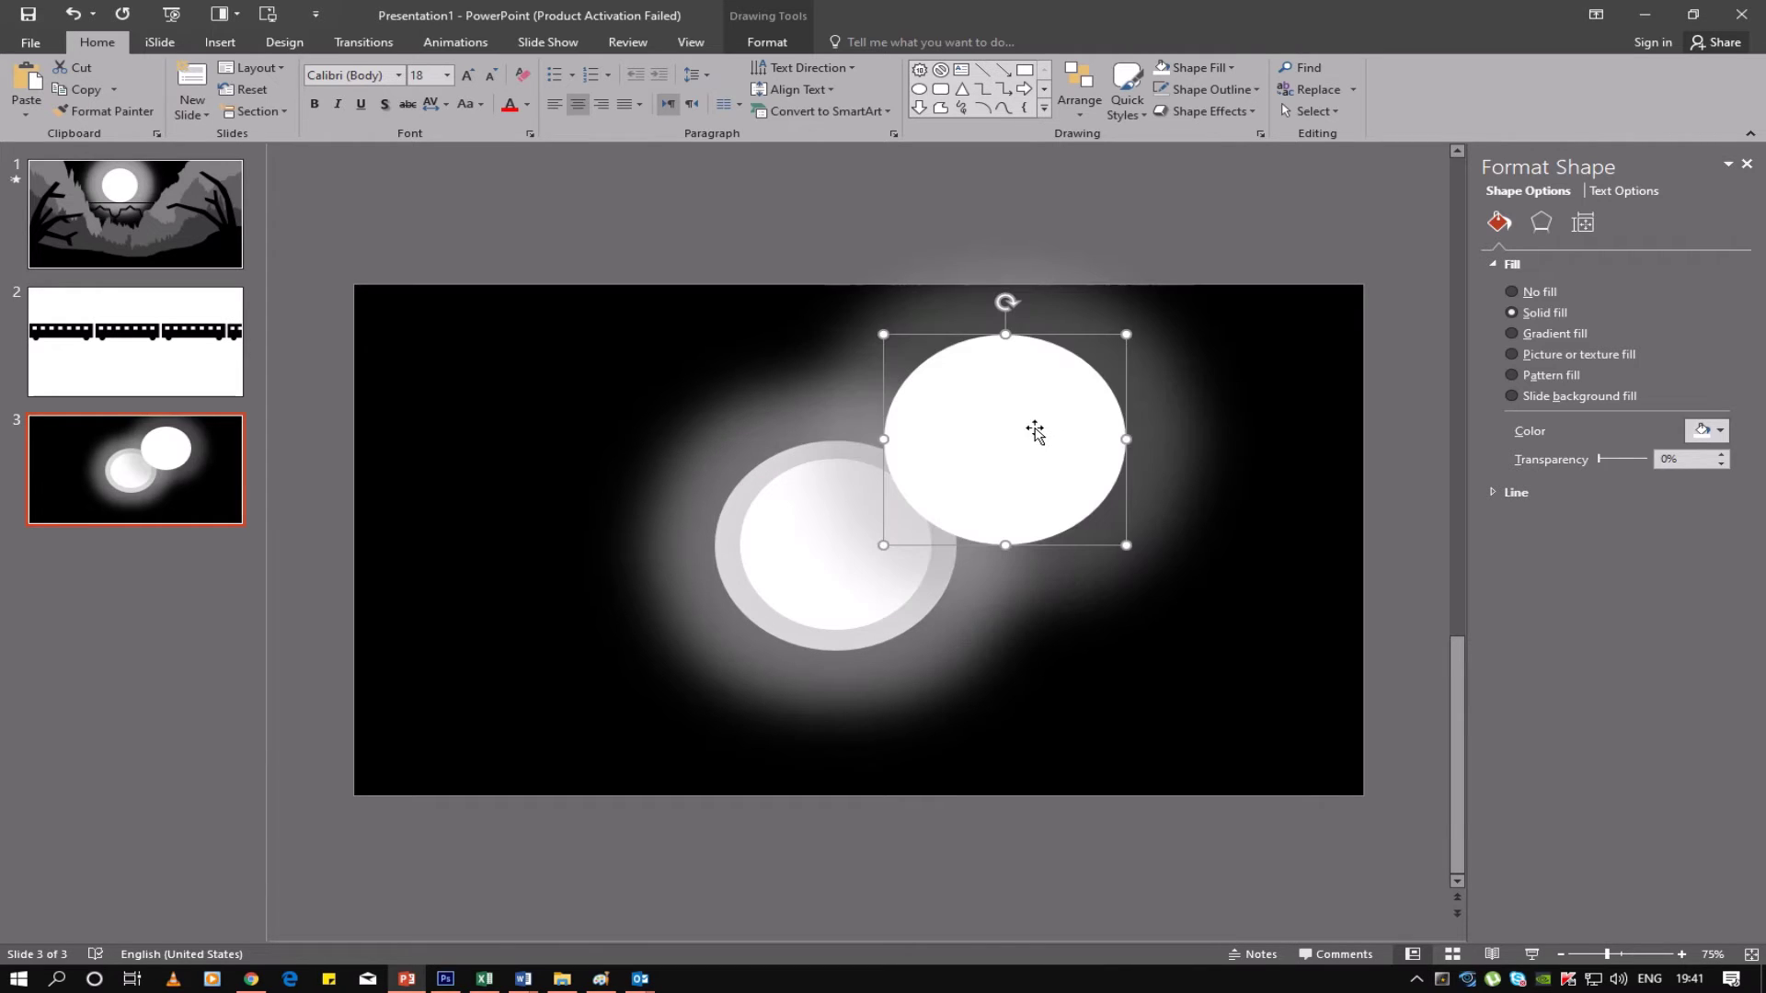
{"action": "left_click_drag", "start_coordinate": [1127, 544], "coordinate": [1199, 614]}
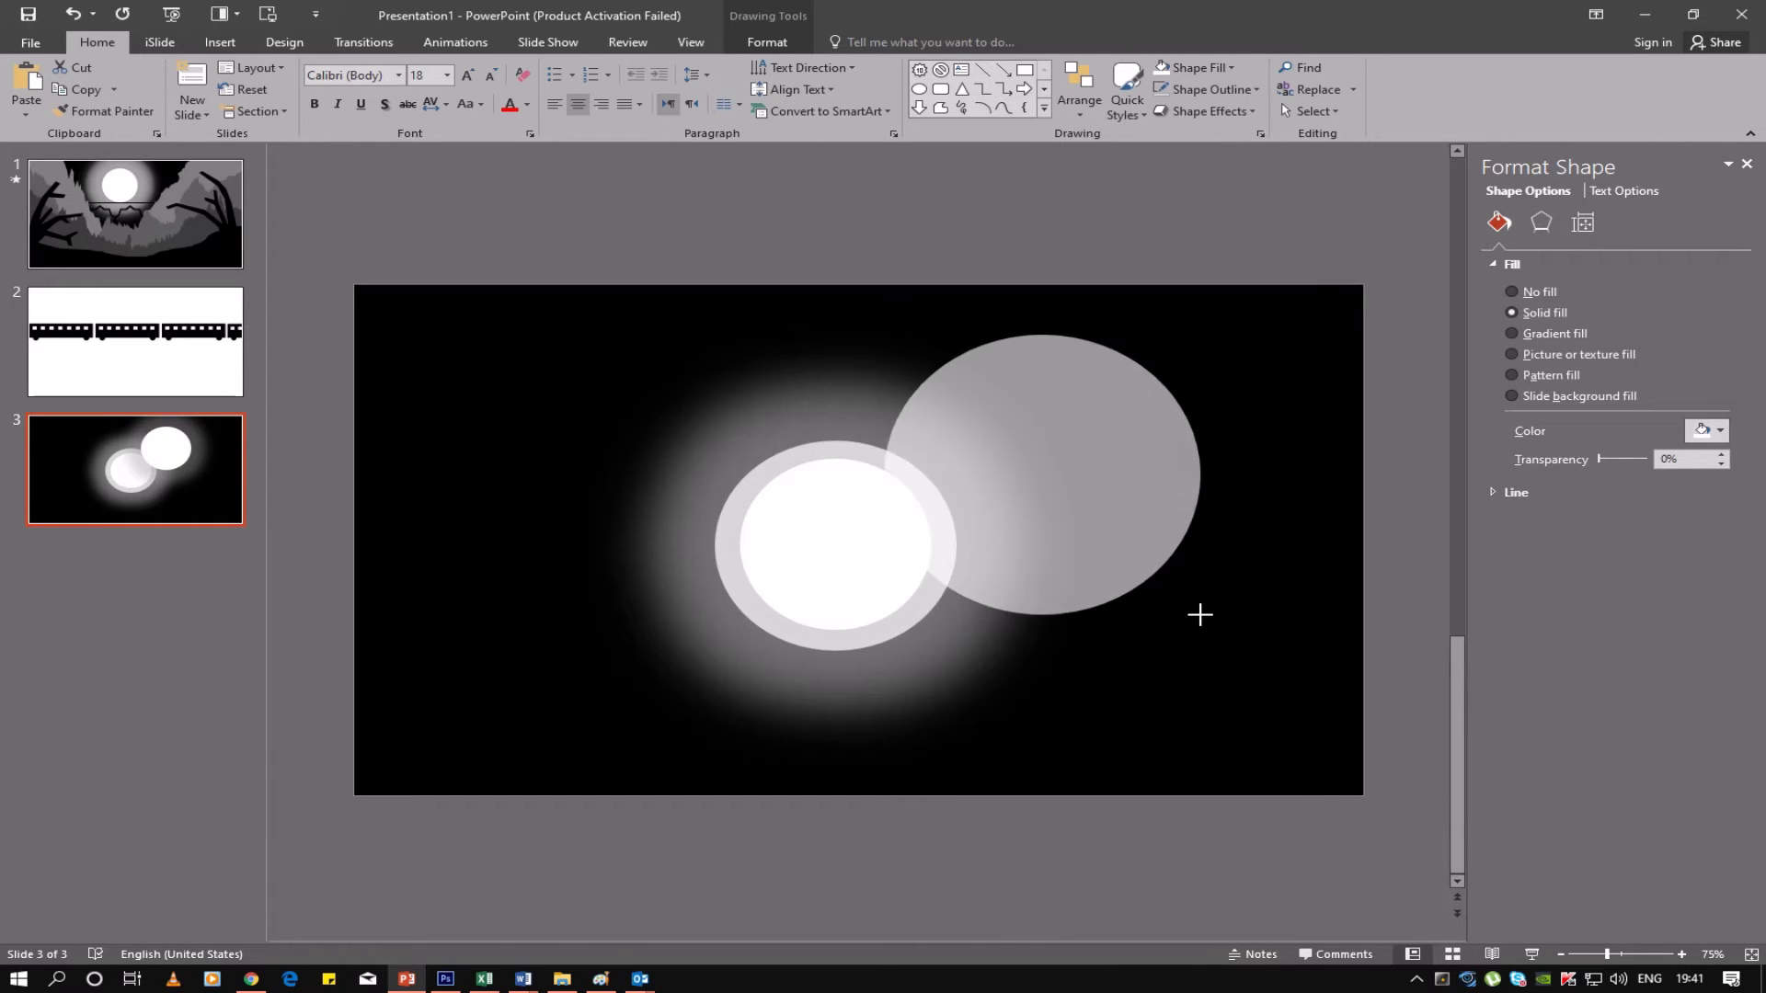
{"action": "right_click", "coordinate": [1111, 513]}
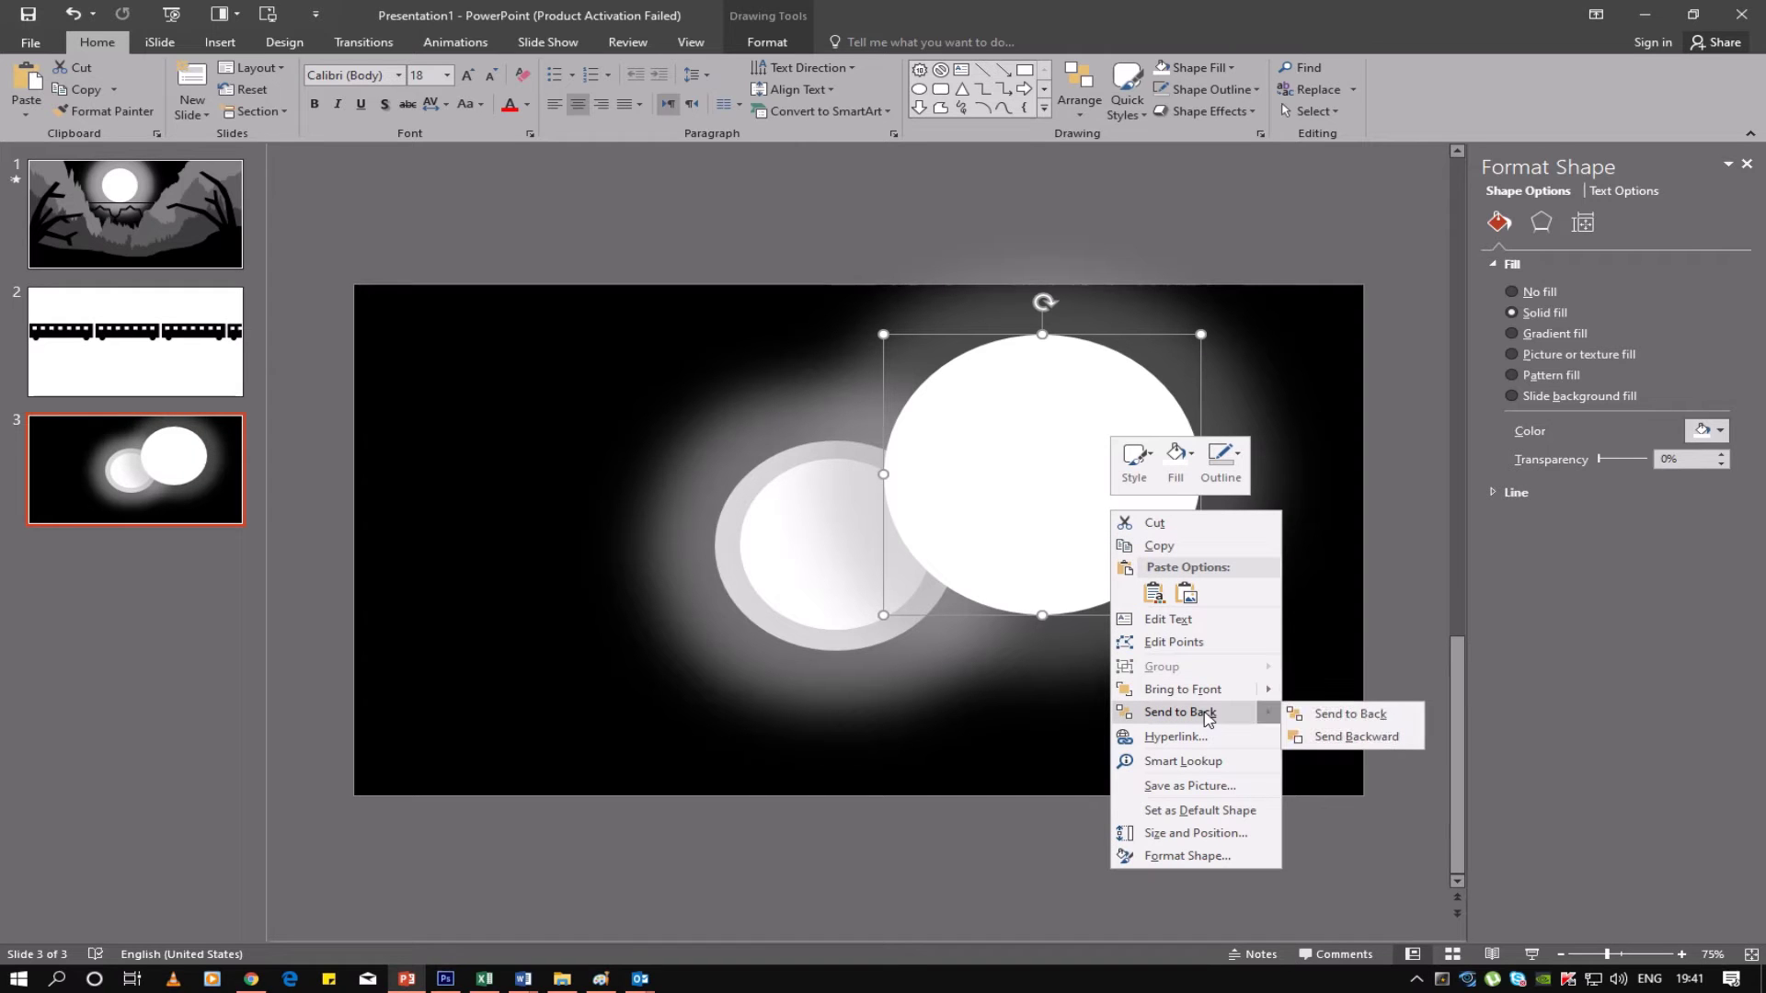
{"action": "left_click", "coordinate": [1317, 715]}
{"action": "left_click_drag", "start_coordinate": [1101, 501], "coordinate": [896, 572]}
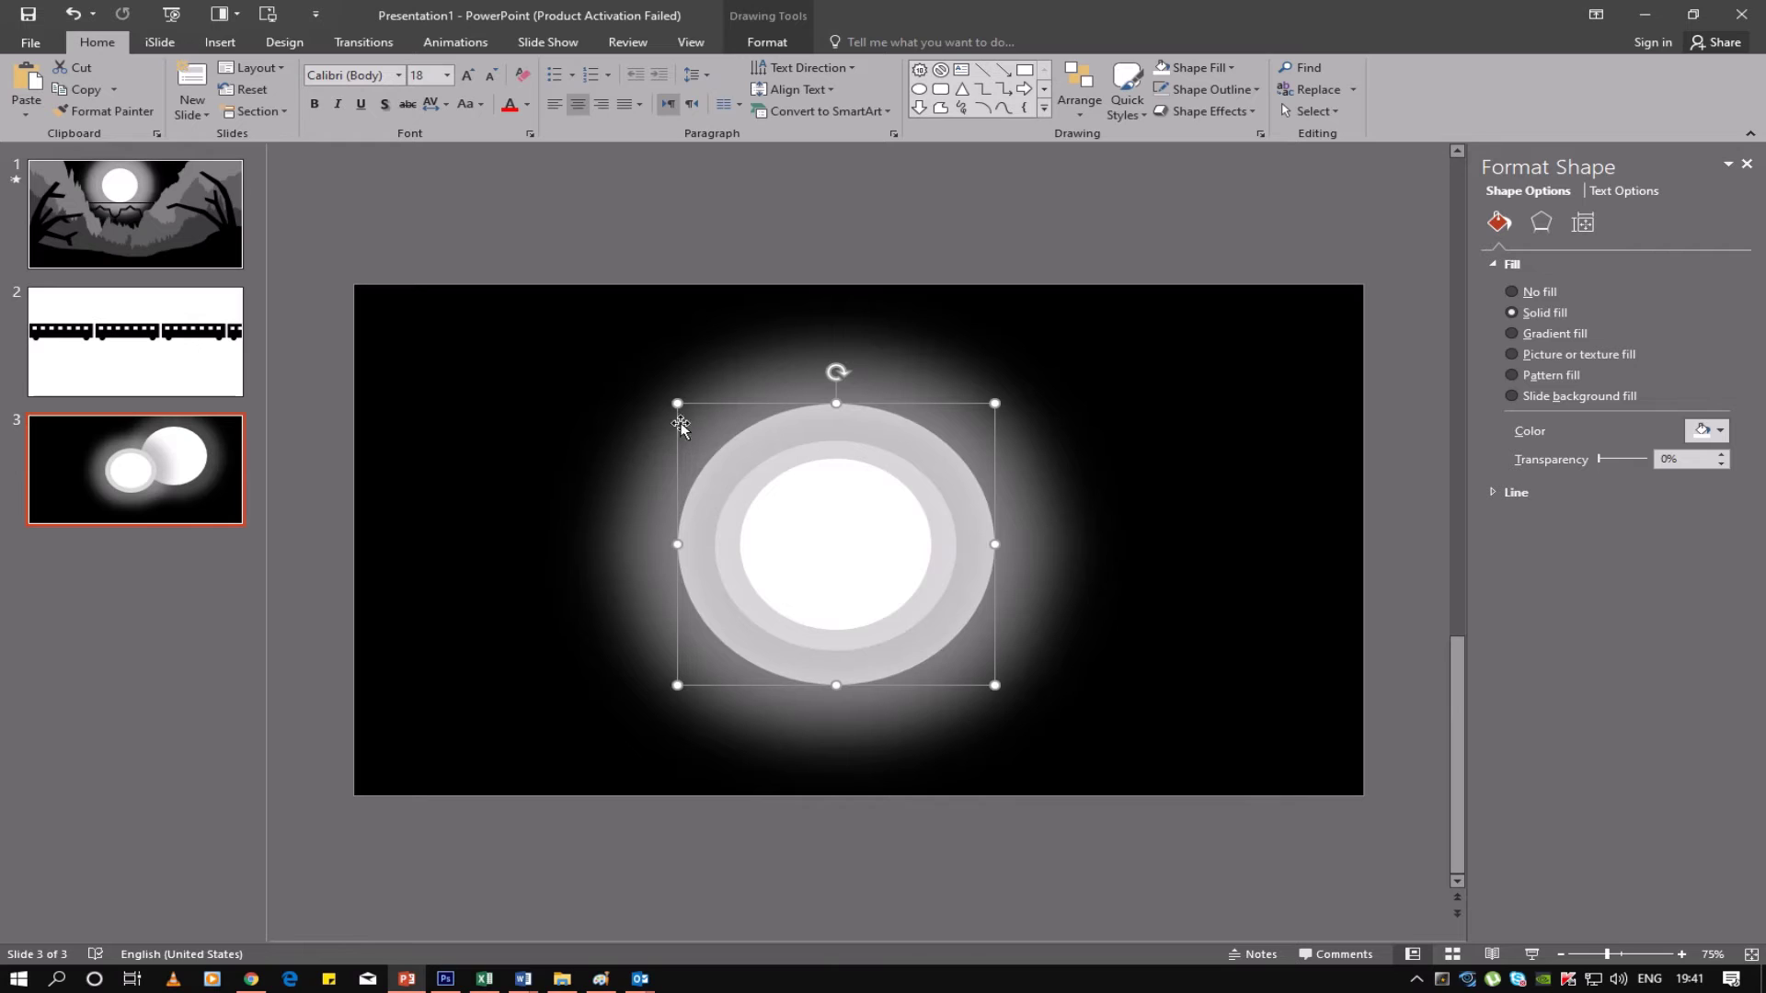
{"action": "left_click_drag", "start_coordinate": [672, 403], "coordinate": [700, 426]}
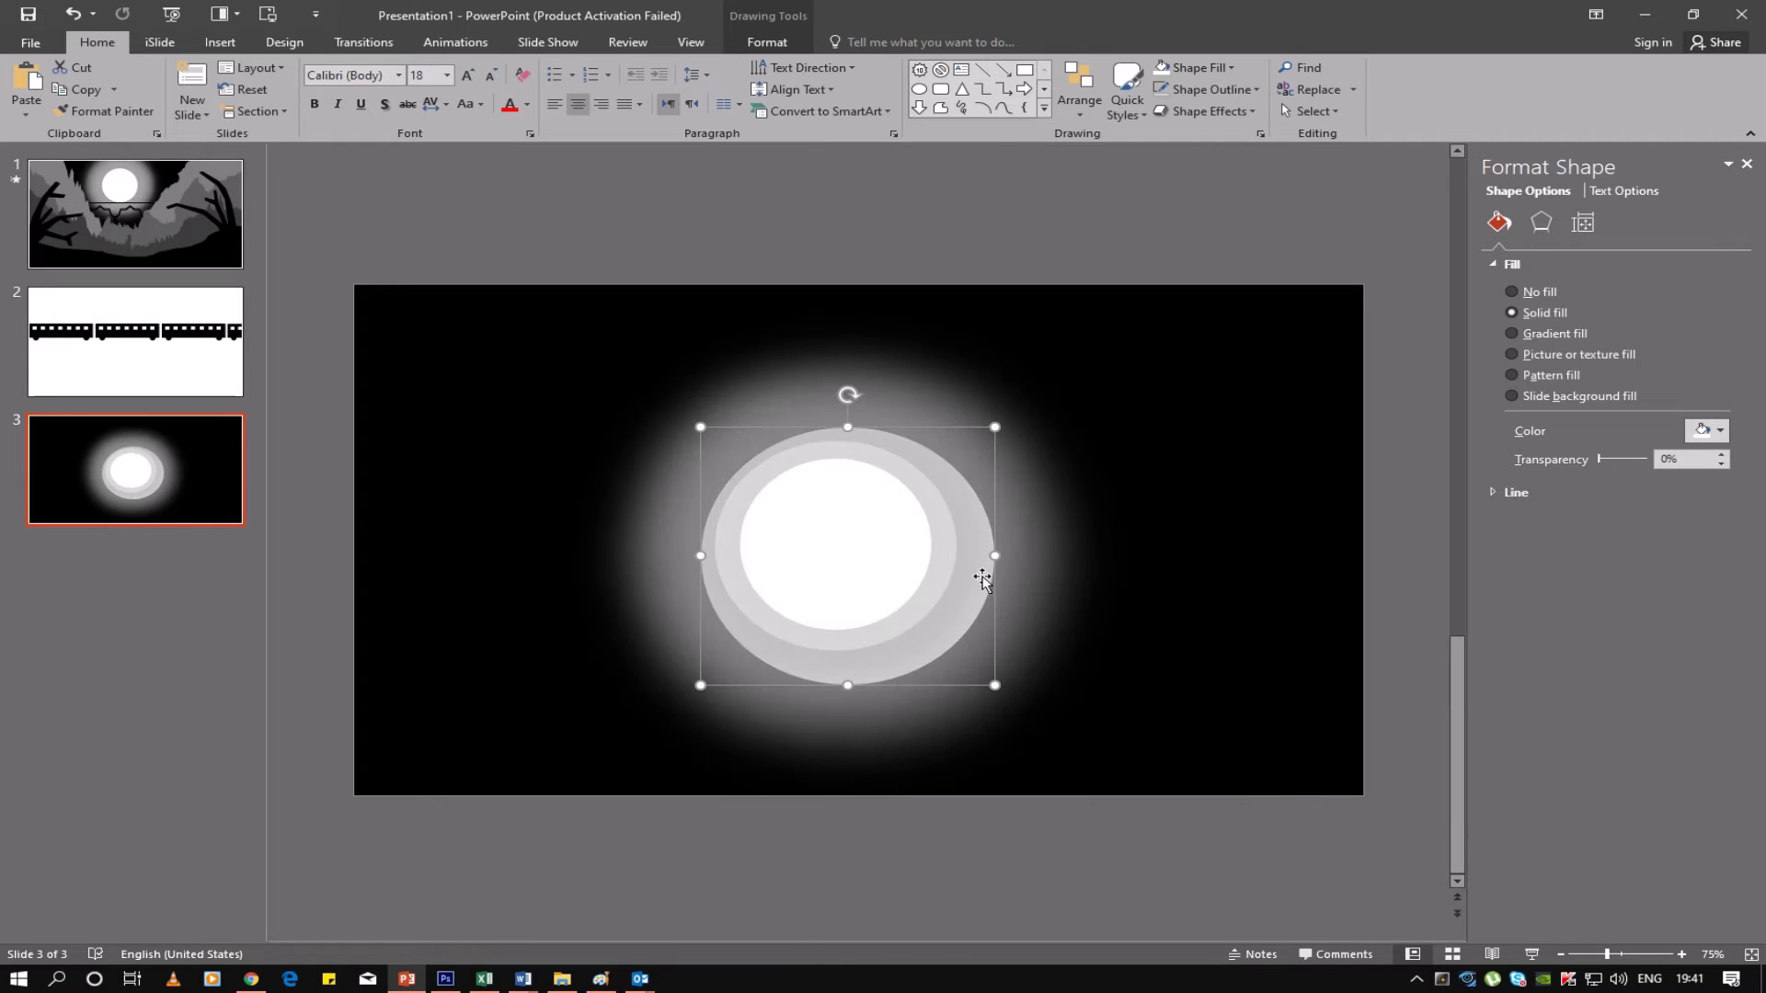
{"action": "left_click_drag", "start_coordinate": [970, 571], "coordinate": [966, 565]}
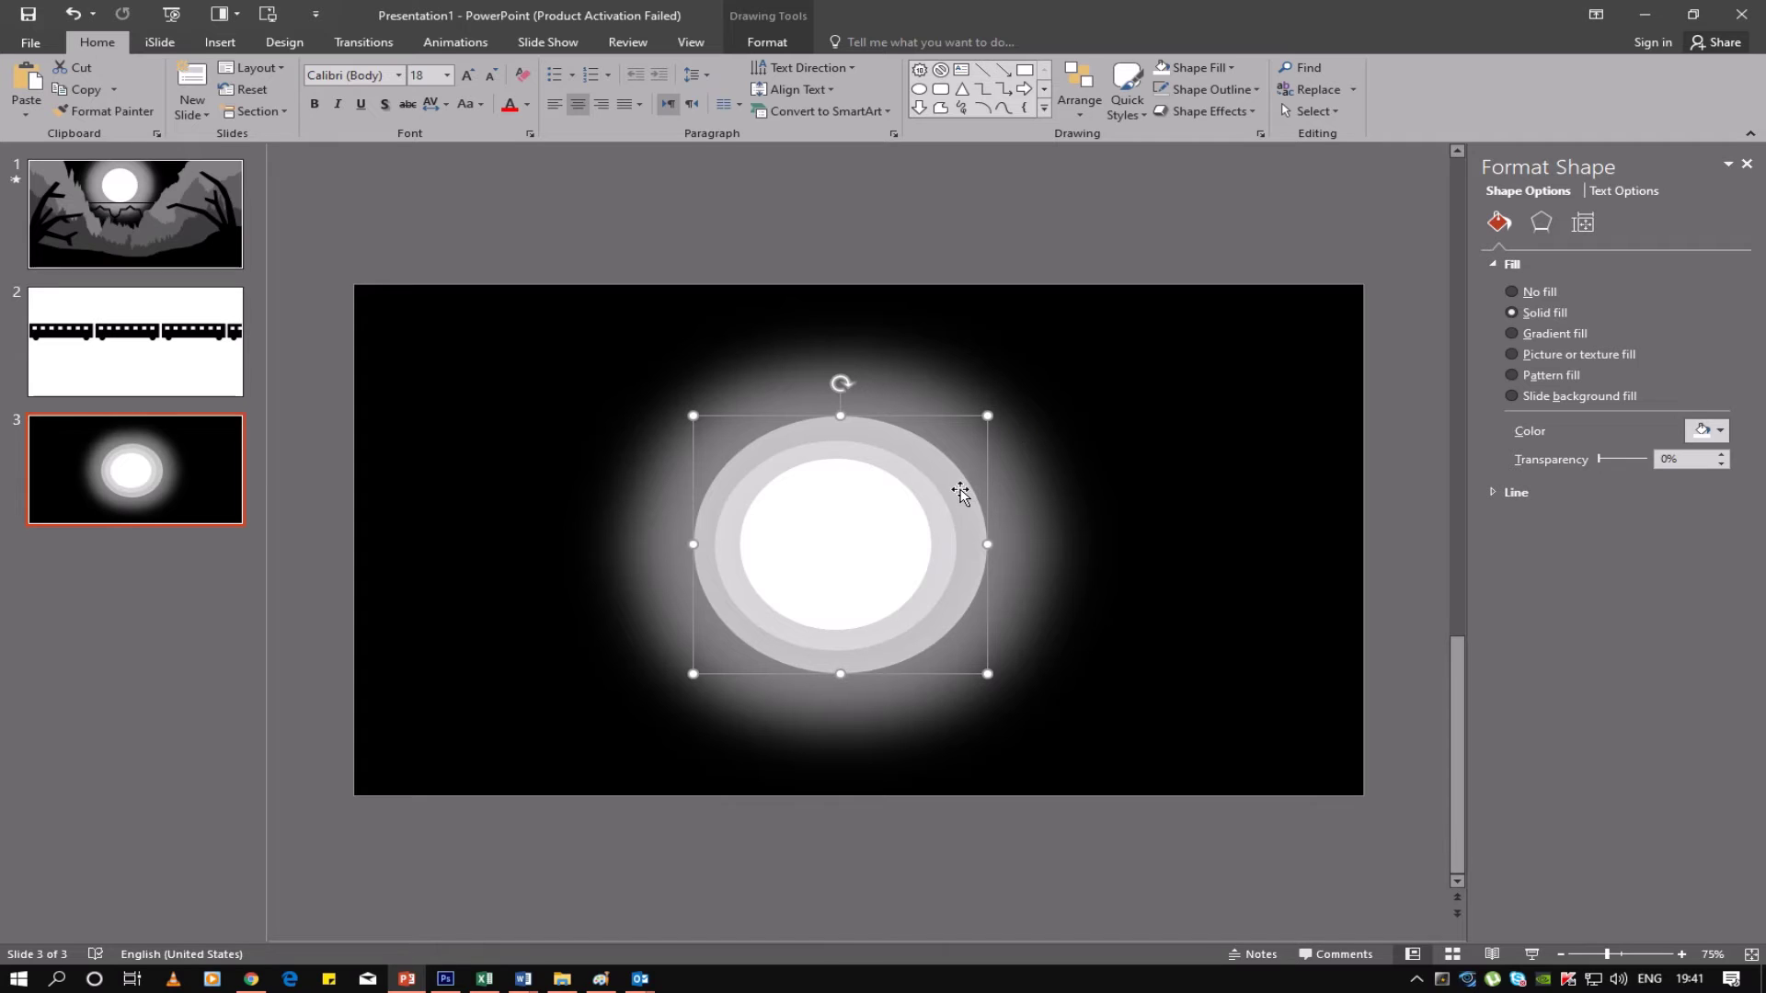
{"action": "left_click_drag", "start_coordinate": [960, 494], "coordinate": [965, 493]}
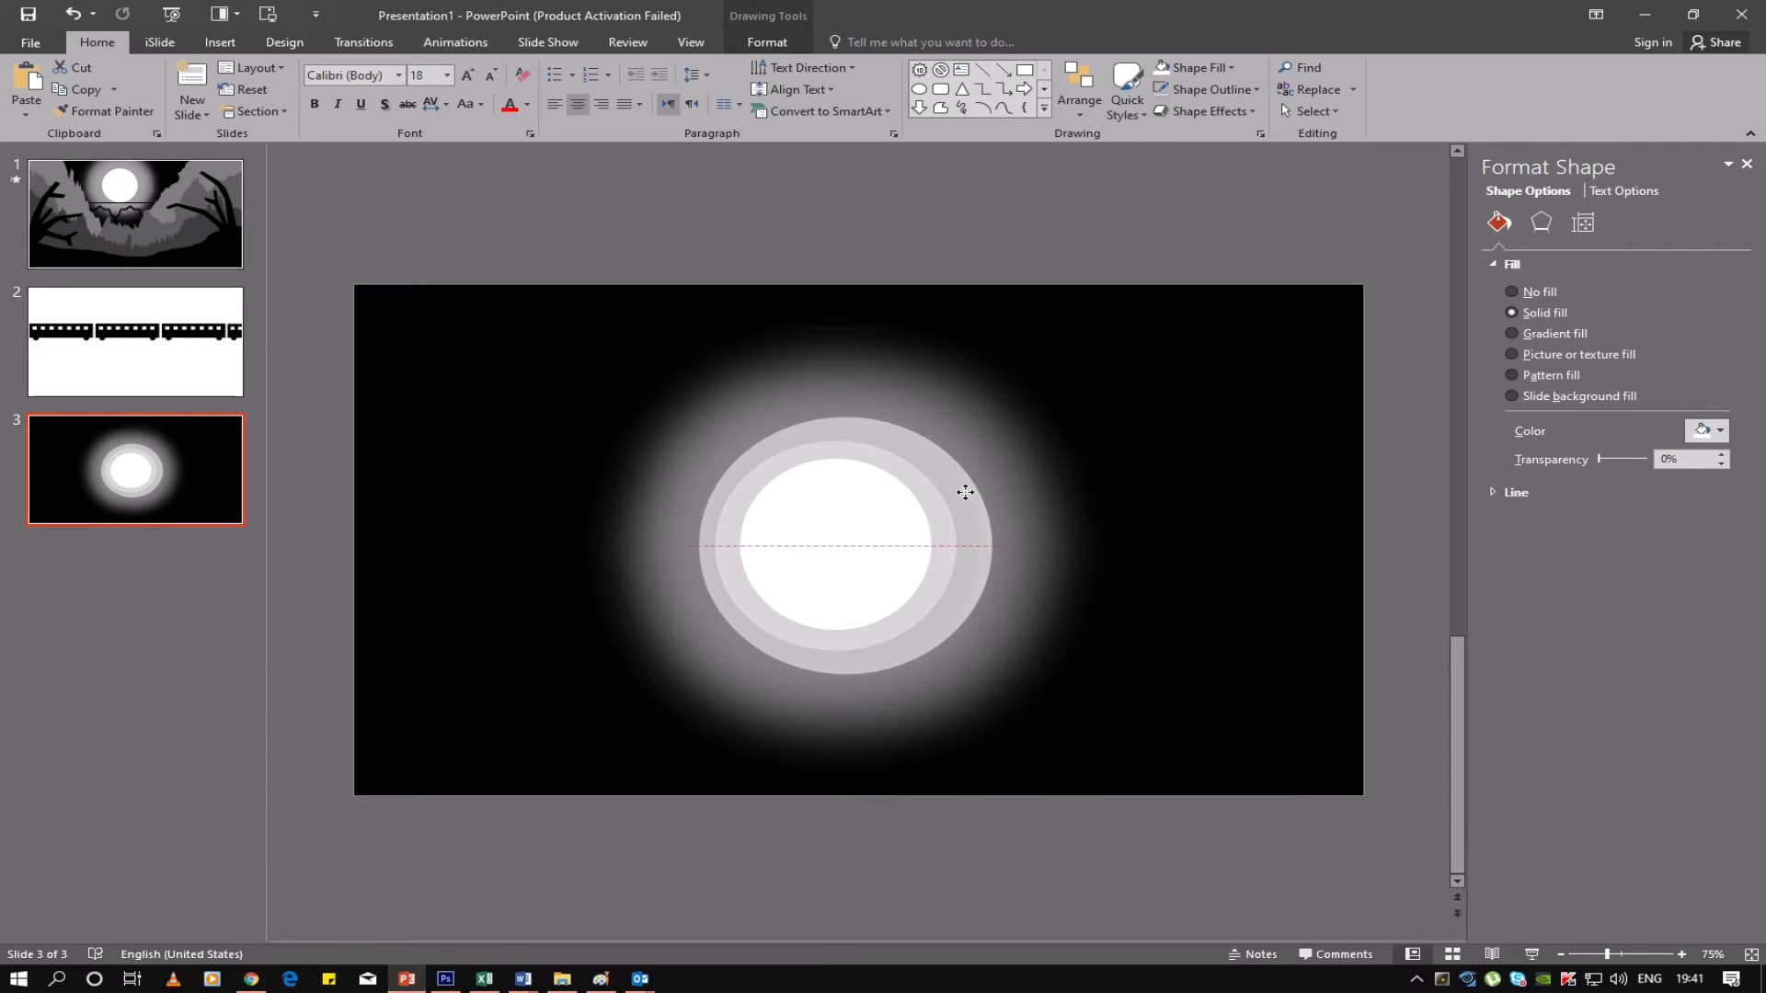
{"action": "left_click_drag", "start_coordinate": [965, 493], "coordinate": [956, 493]}
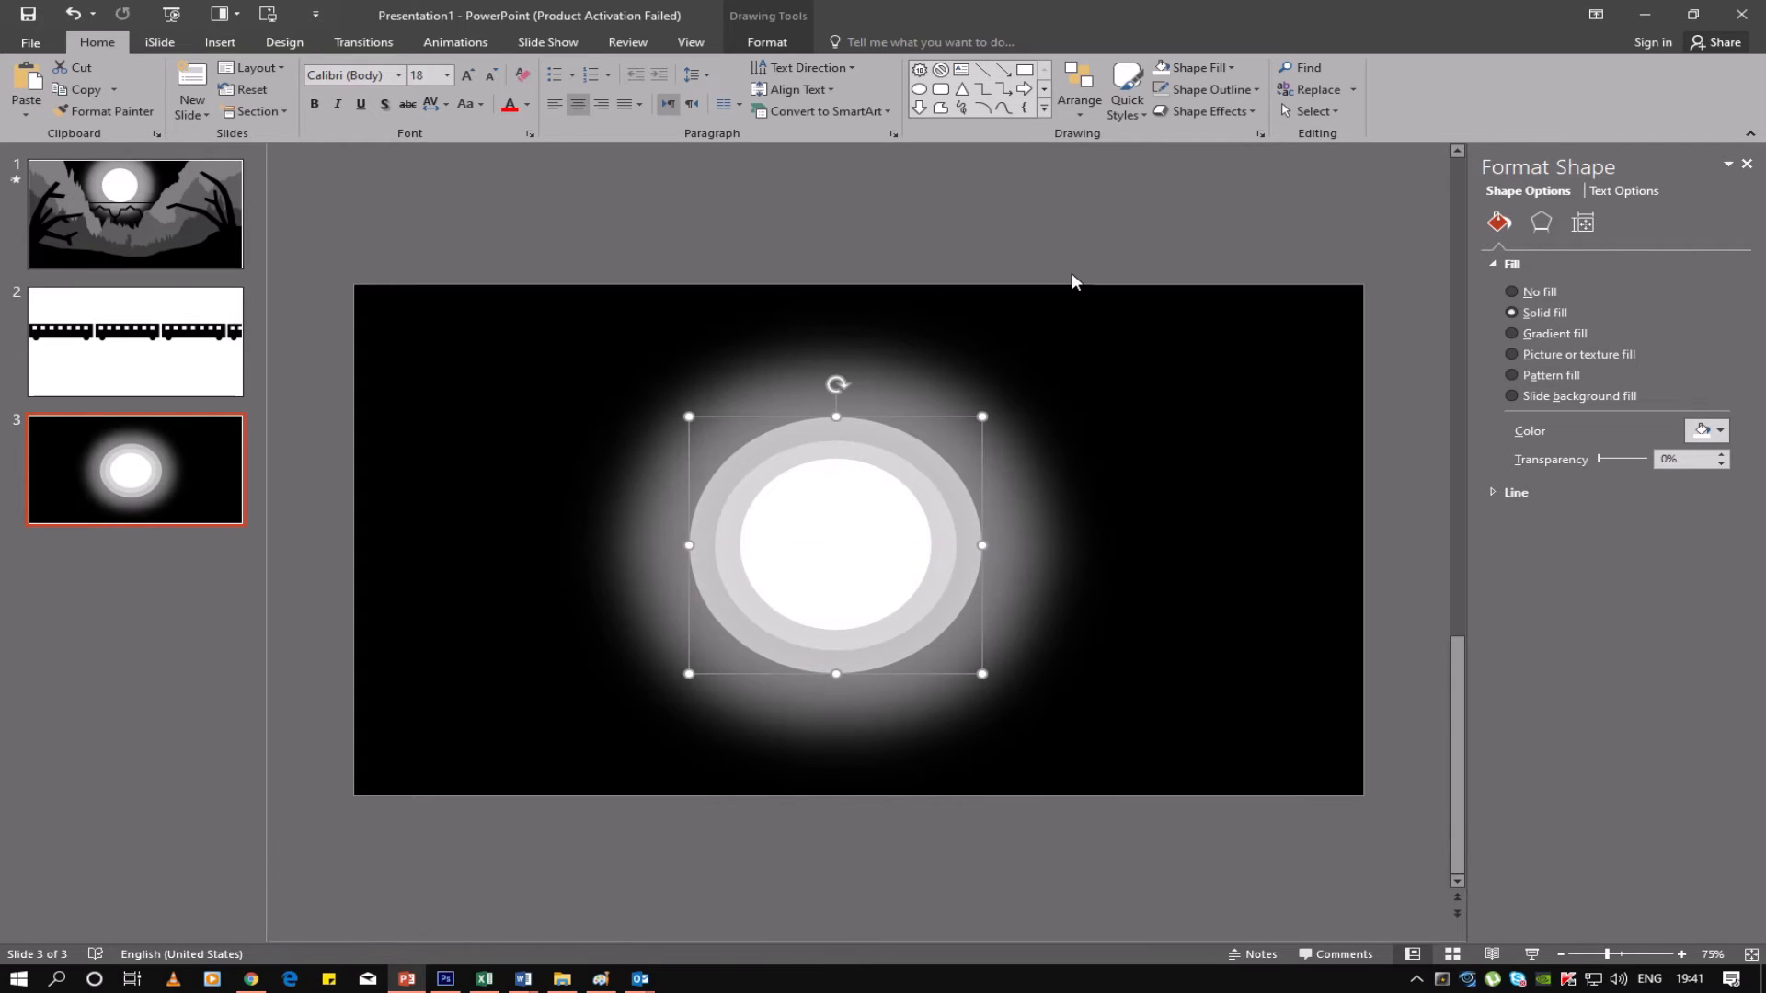
{"action": "left_click", "coordinate": [1081, 241]}
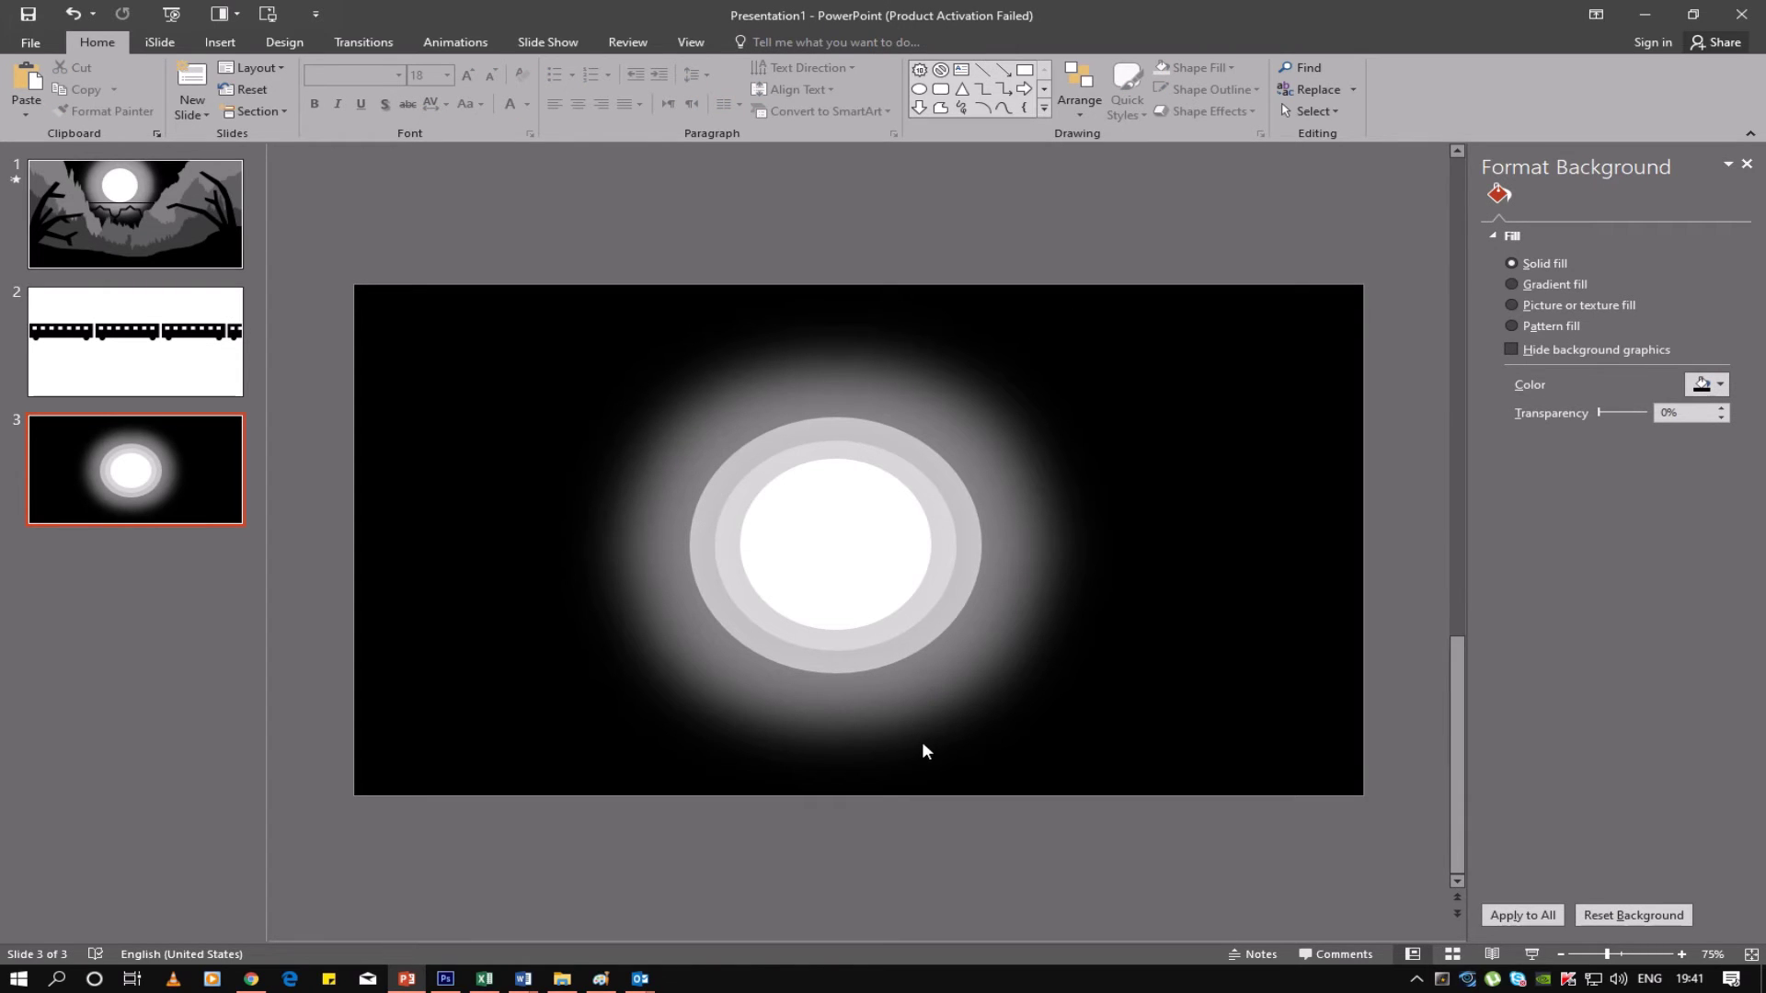
Send all moon circles to the back, shrink them, and raise them near the top
{"action": "left_click_drag", "start_coordinate": [581, 195], "coordinate": [1168, 855]}
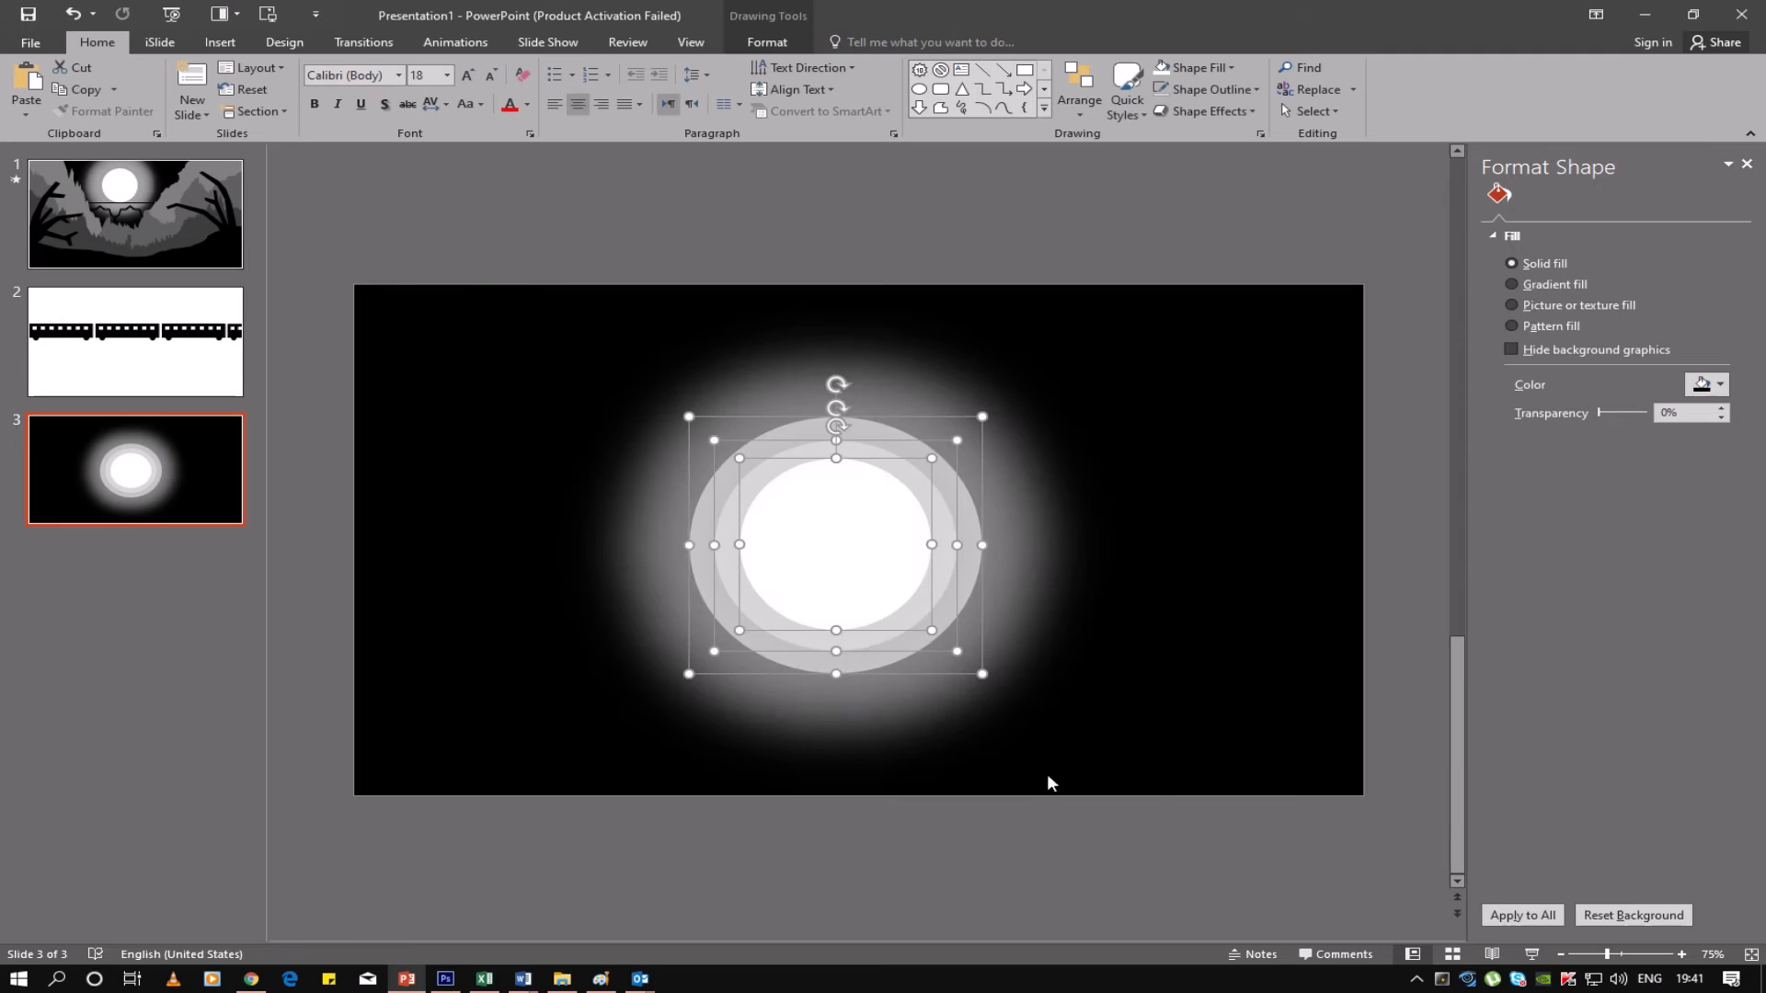
{"action": "right_click", "coordinate": [874, 577]}
{"action": "mouse_move", "coordinate": [944, 728]}
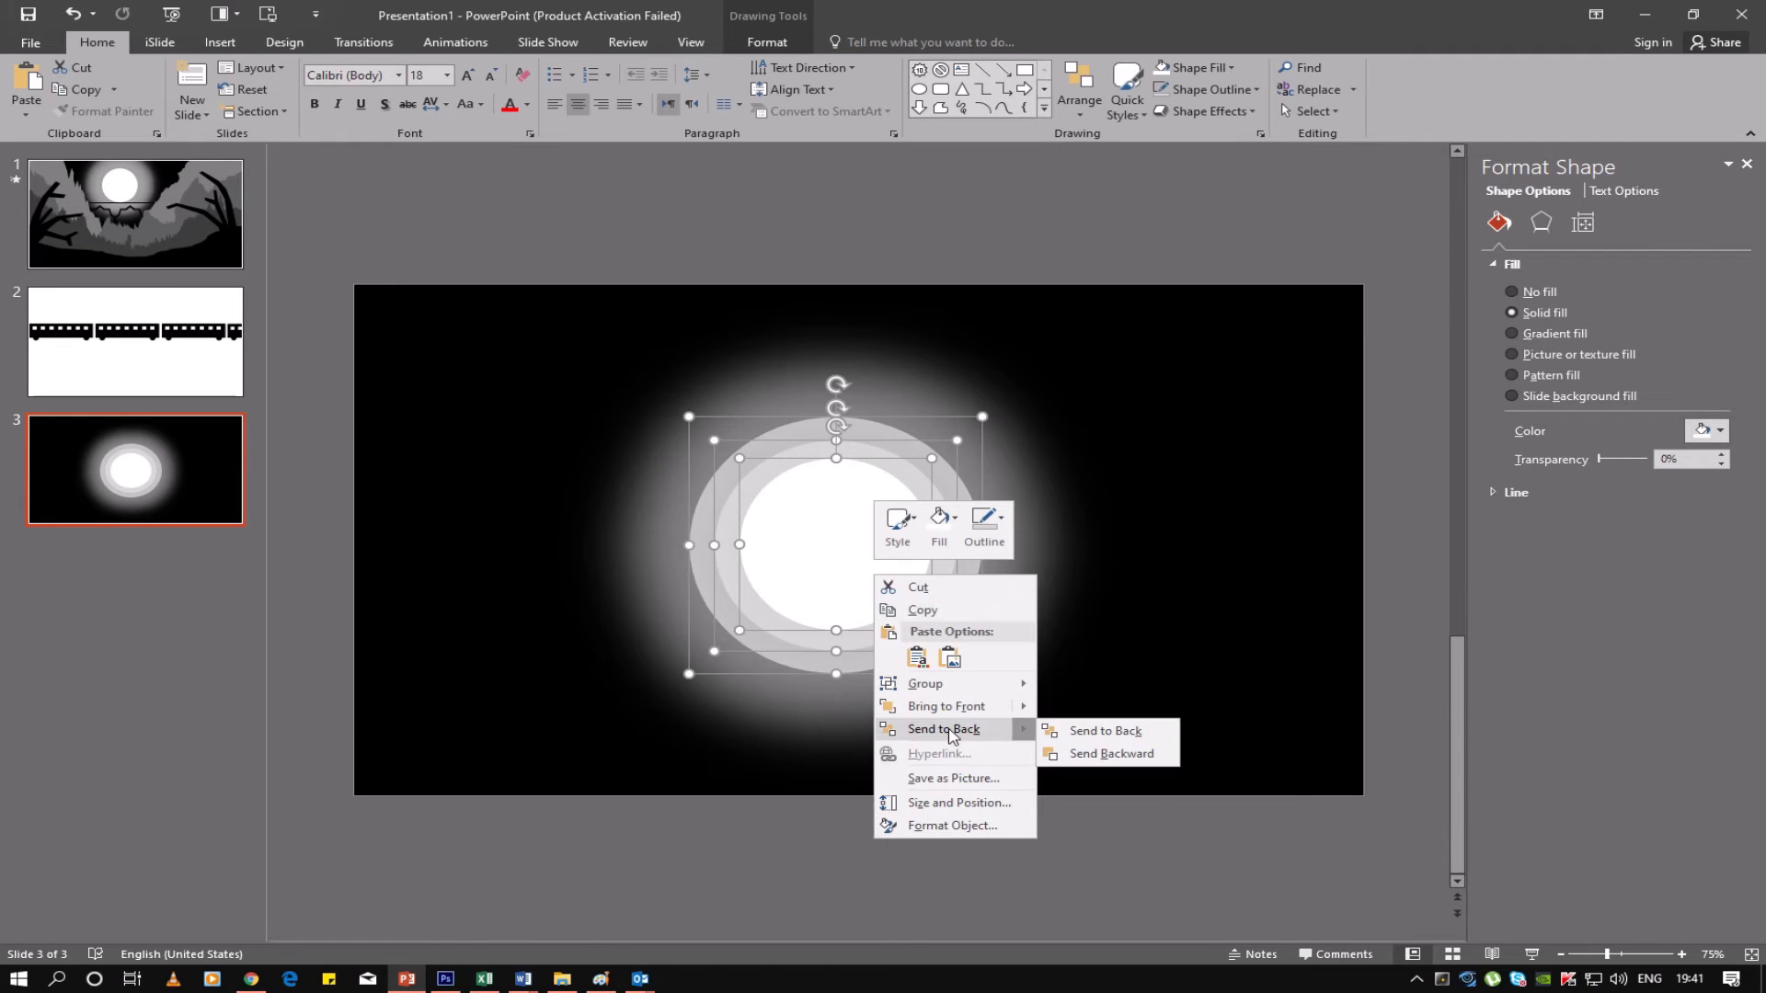
{"action": "left_click", "coordinate": [1081, 687]}
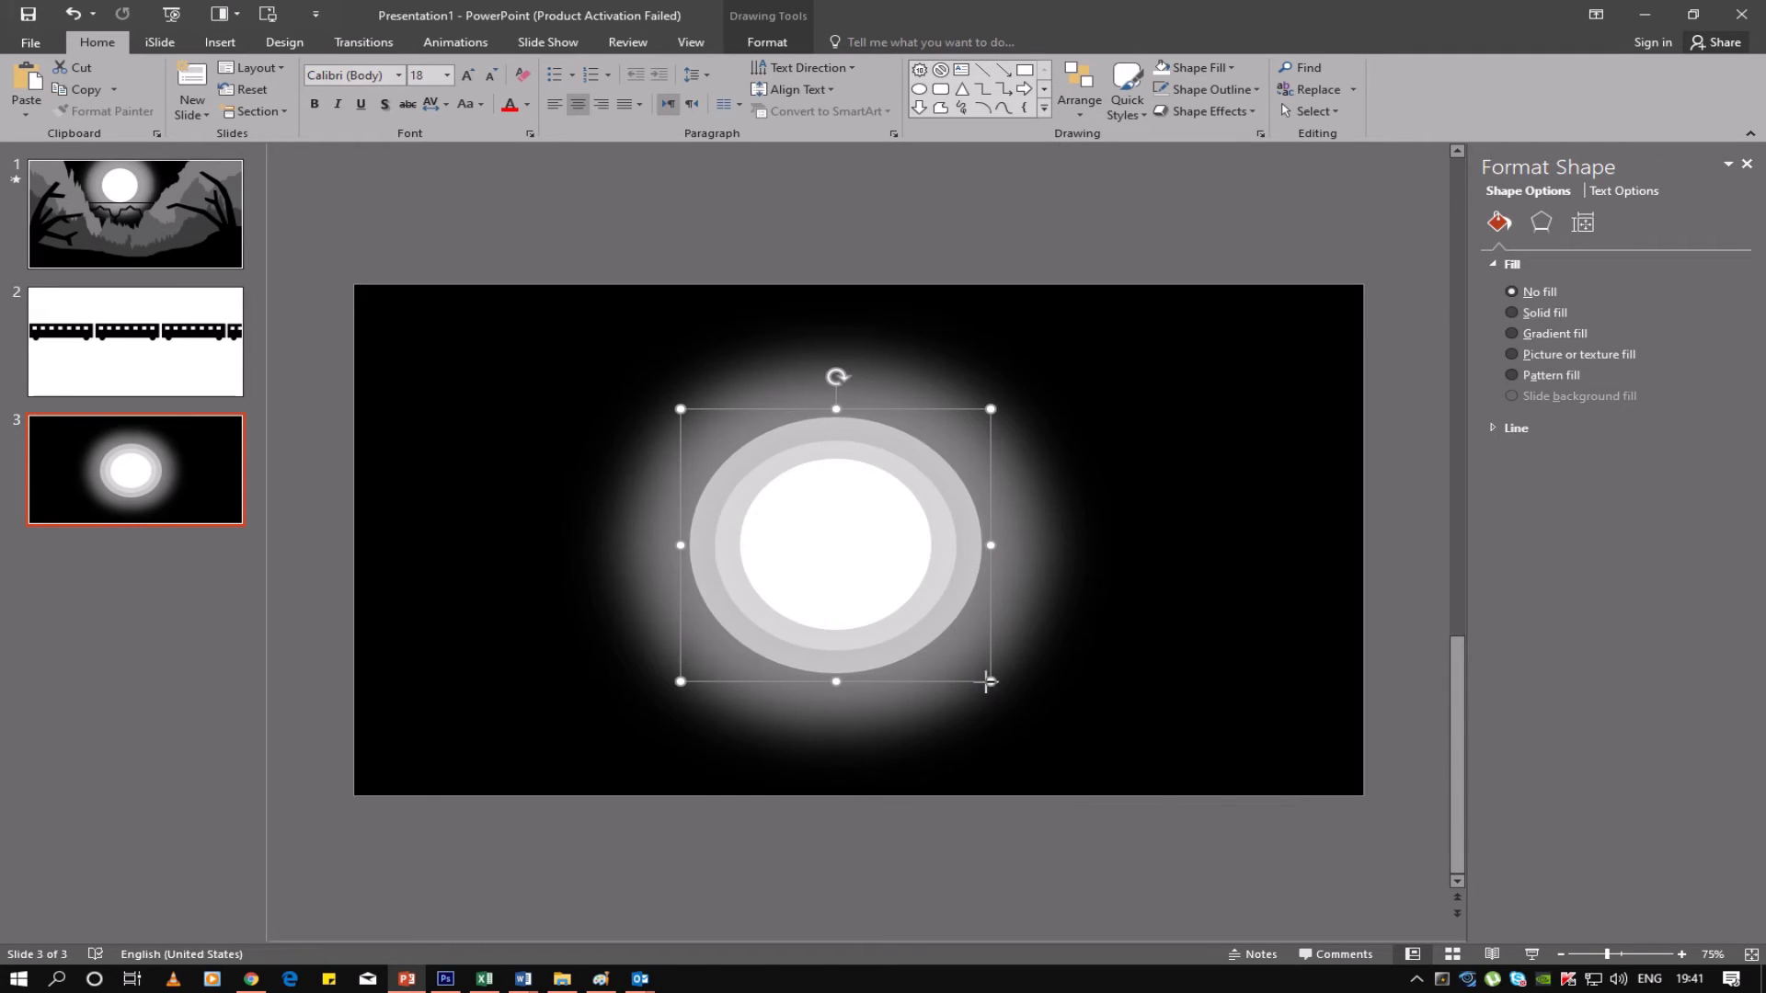
{"action": "left_click_drag", "start_coordinate": [987, 681], "coordinate": [915, 621]}
{"action": "mouse_move", "coordinate": [827, 564]}
{"action": "left_mouse_down"}
{"action": "mouse_move", "coordinate": [910, 502]}
{"action": "mouse_move", "coordinate": [890, 442]}
{"action": "left_mouse_up"}
{"action": "left_click", "coordinate": [530, 408]}
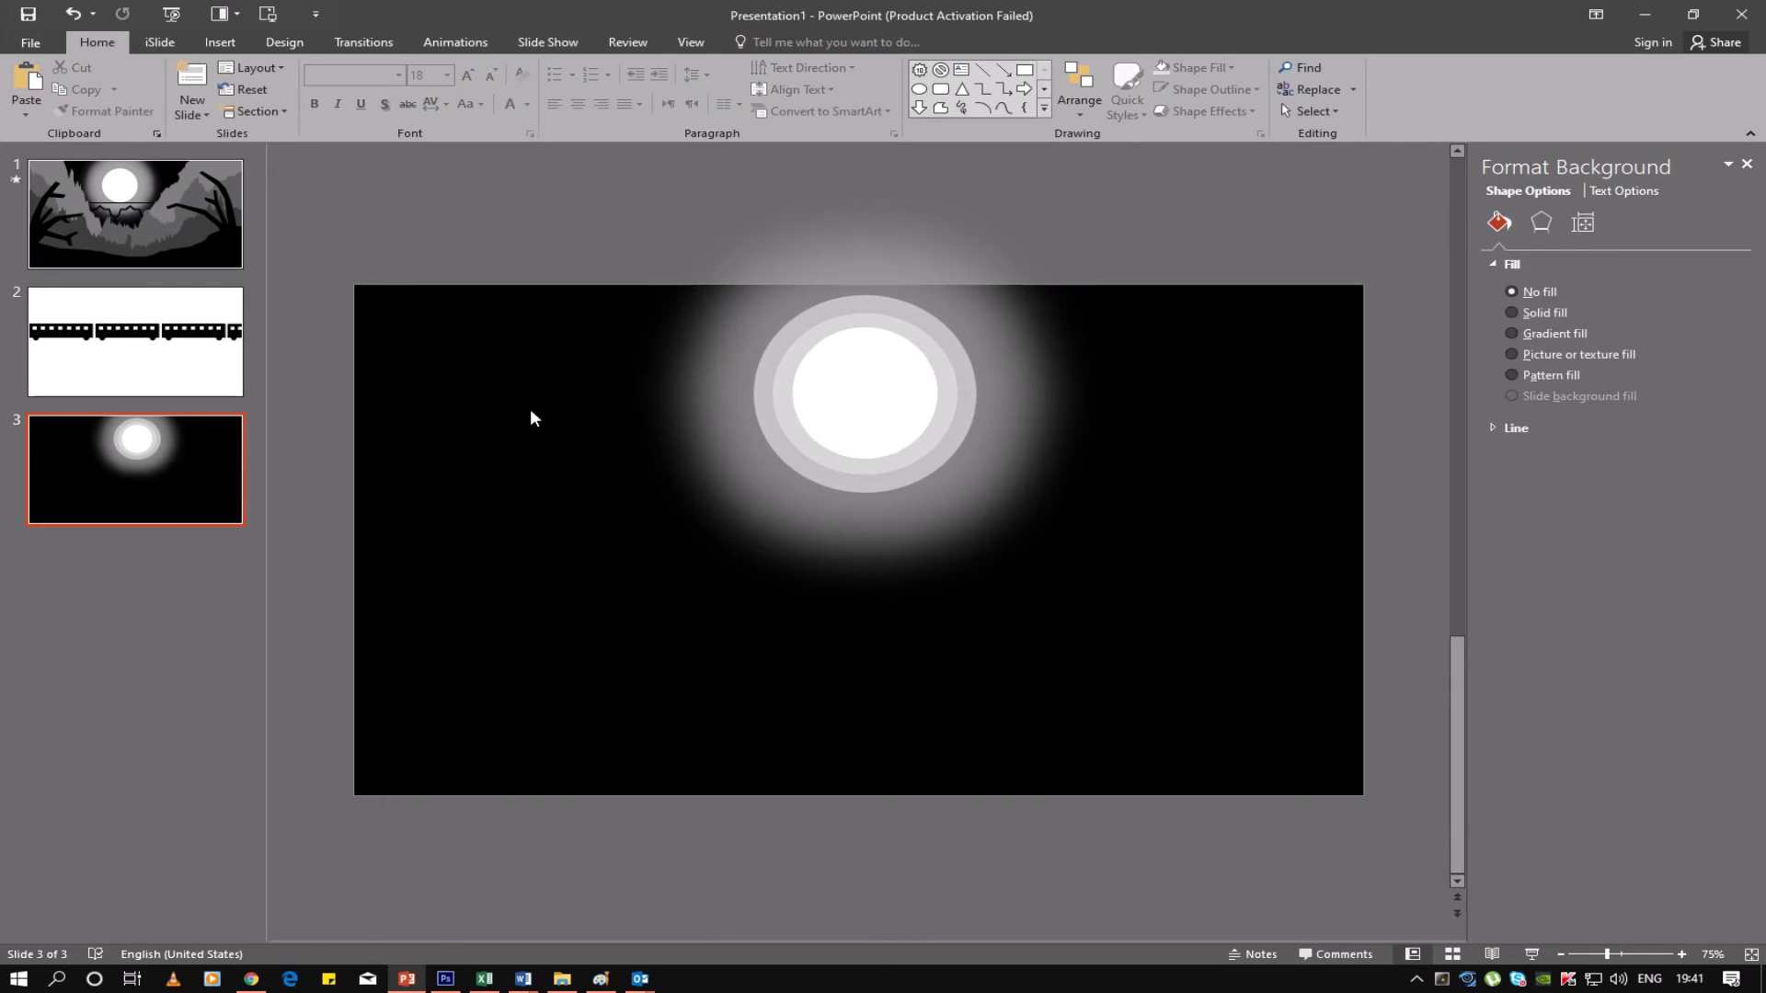
{"action": "right_click", "coordinate": [146, 473]}
Add slide 4 and delete its title and content placeholders
{"action": "left_click", "coordinate": [188, 581]}
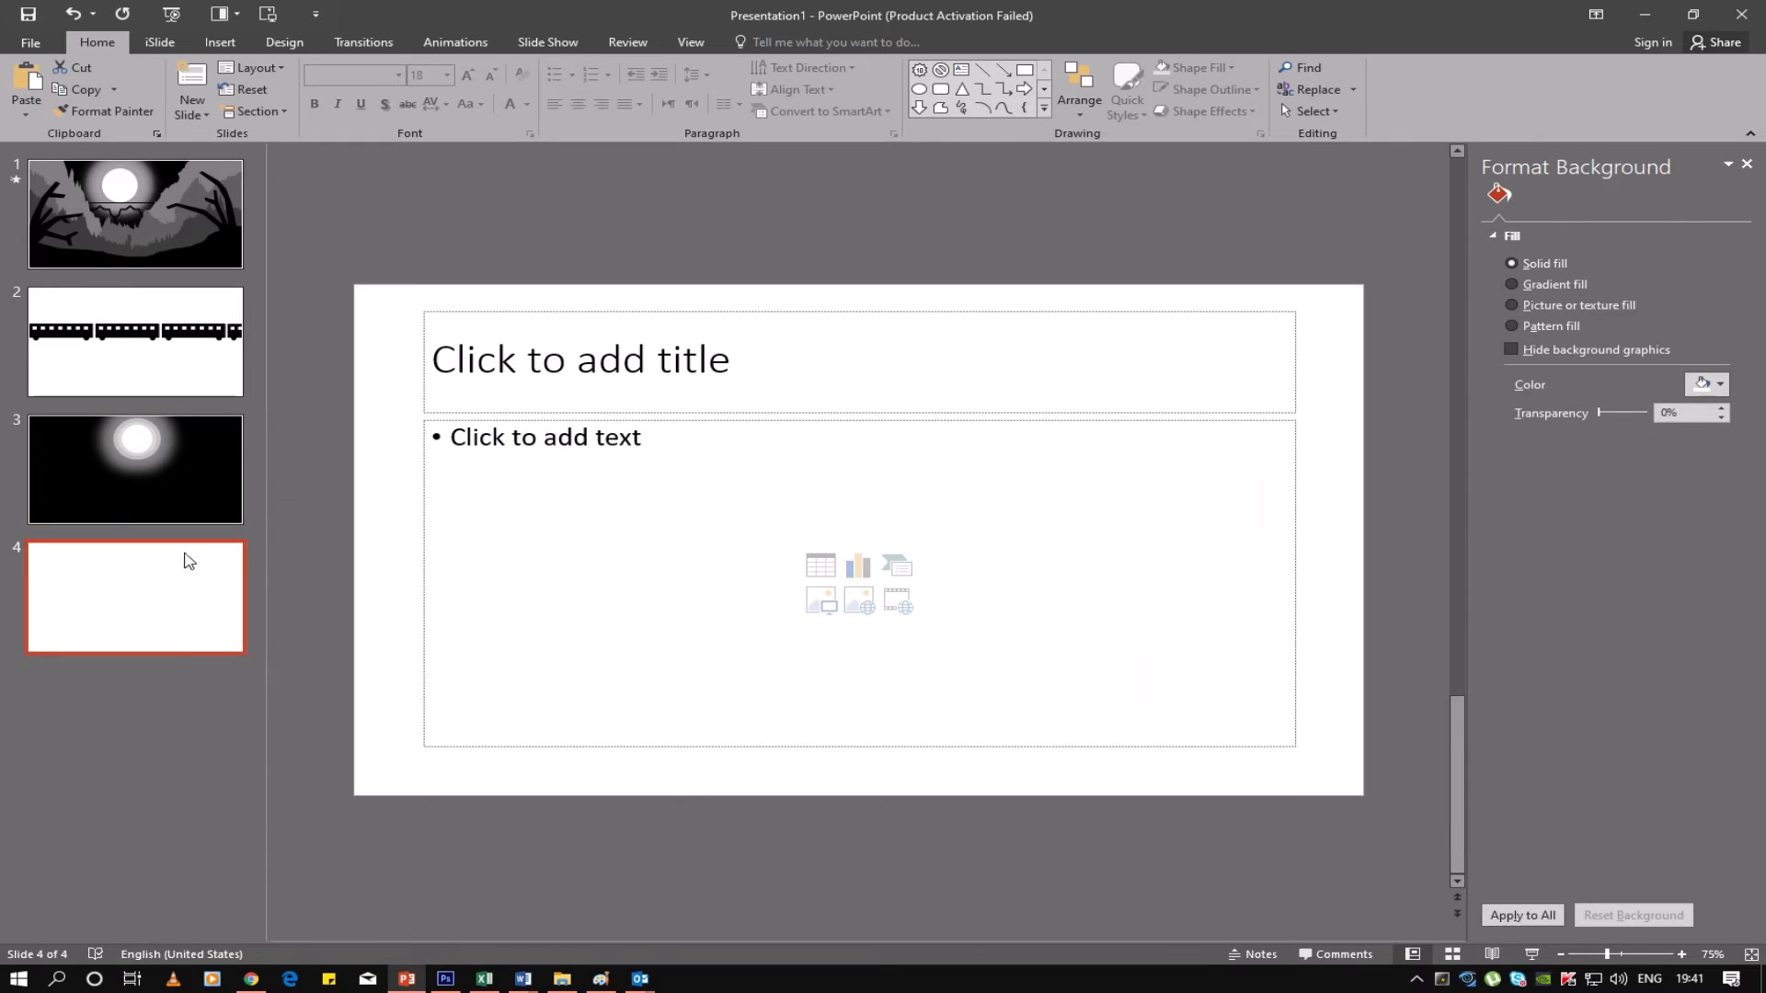
{"action": "left_click_drag", "start_coordinate": [389, 241], "coordinate": [1414, 885]}
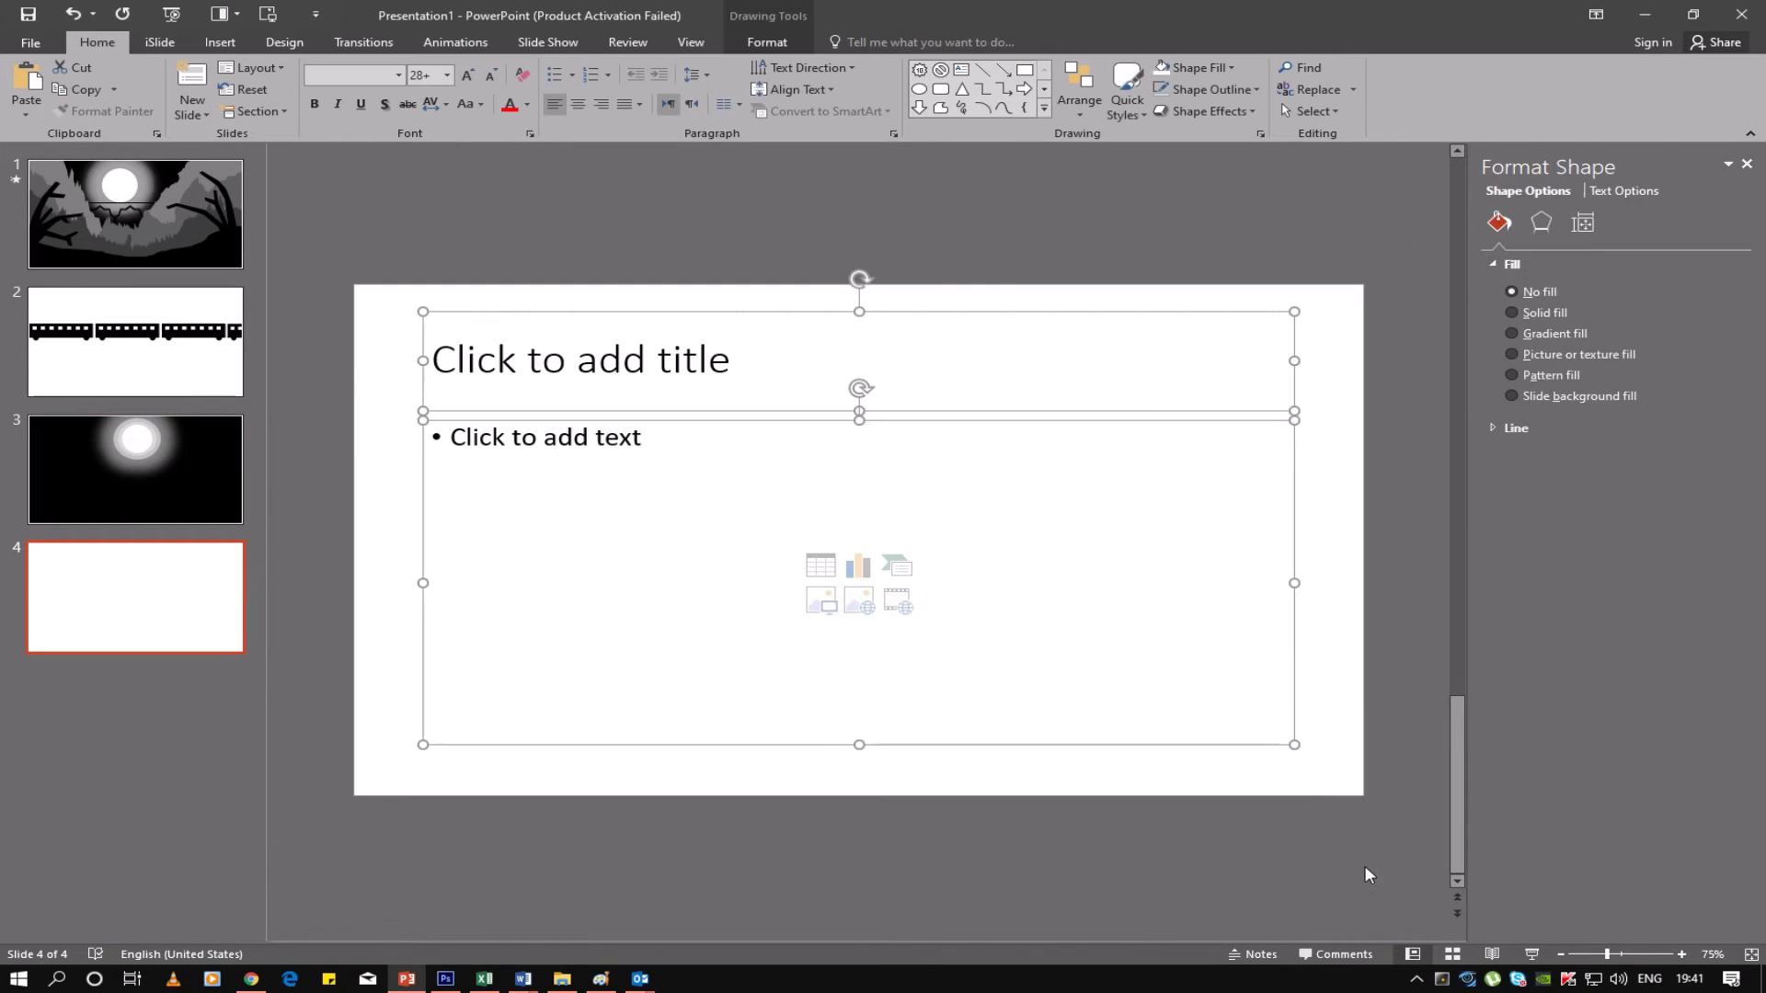
{"action": "left_click", "coordinate": [1365, 870]}
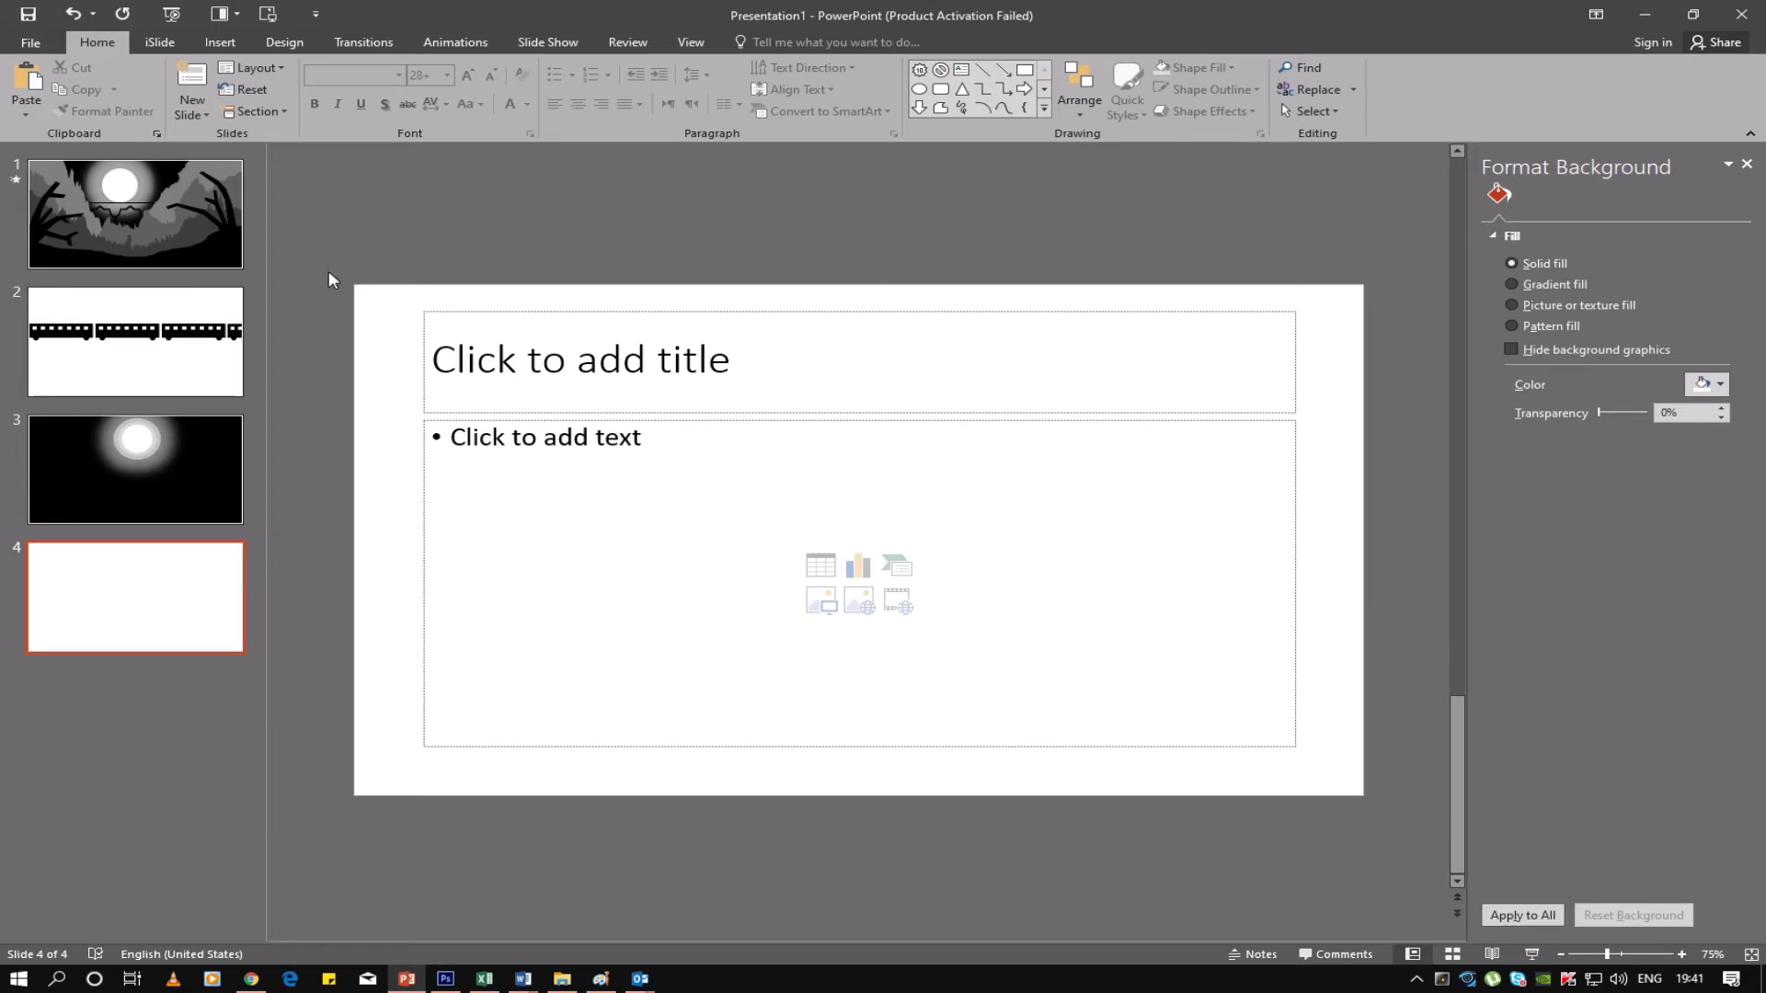
{"action": "left_click_drag", "start_coordinate": [346, 240], "coordinate": [1339, 810]}
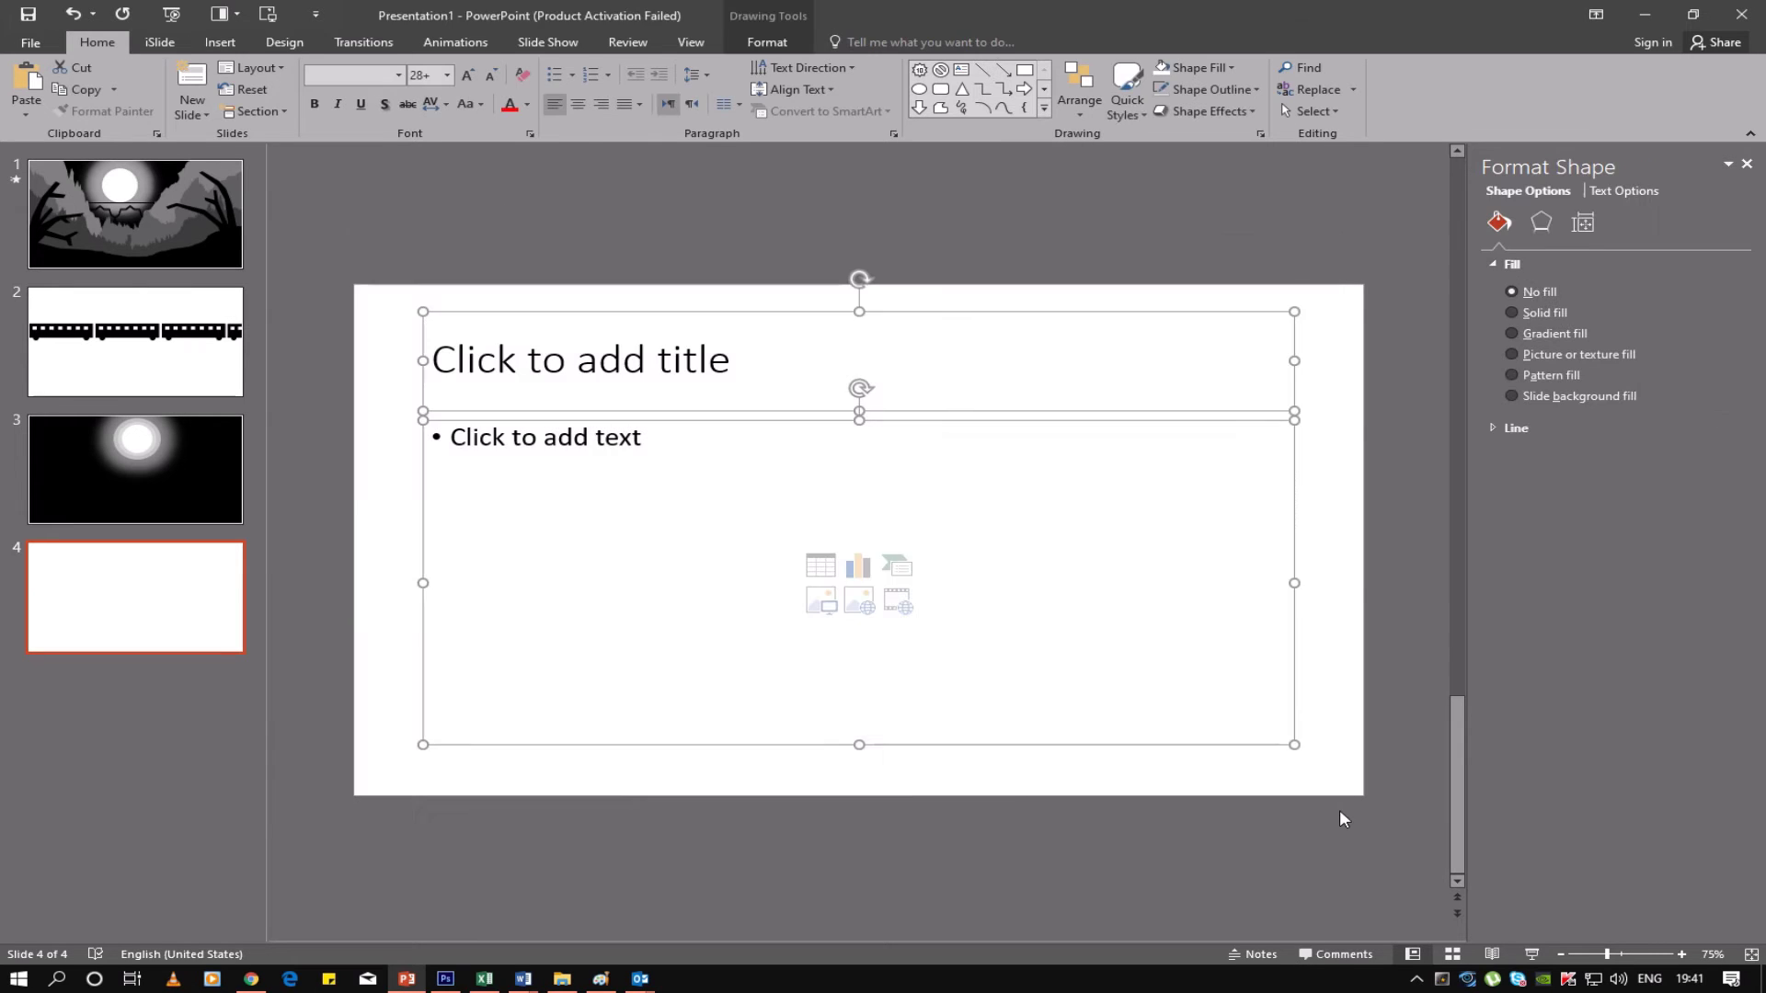
{"action": "key", "text": "Delete"}
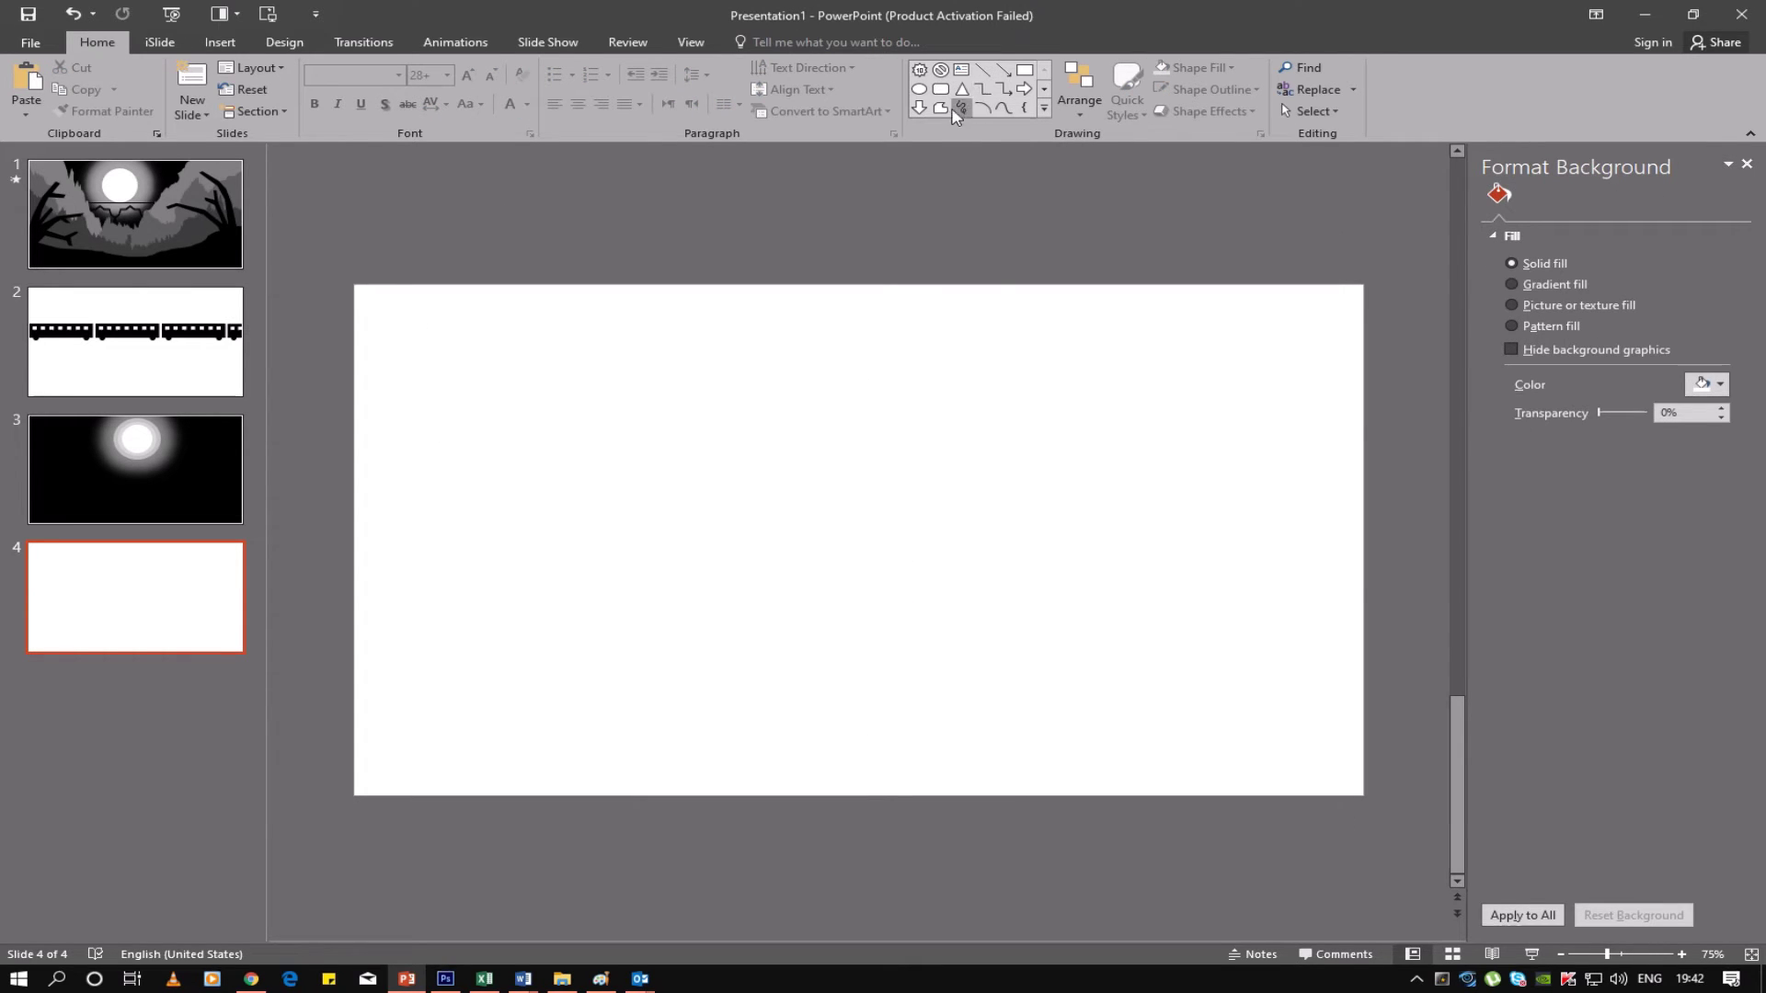
Draw a closed Freeform: Scribble valley silhouette with a jagged ridge across the lower slide
{"action": "left_click", "coordinate": [940, 107]}
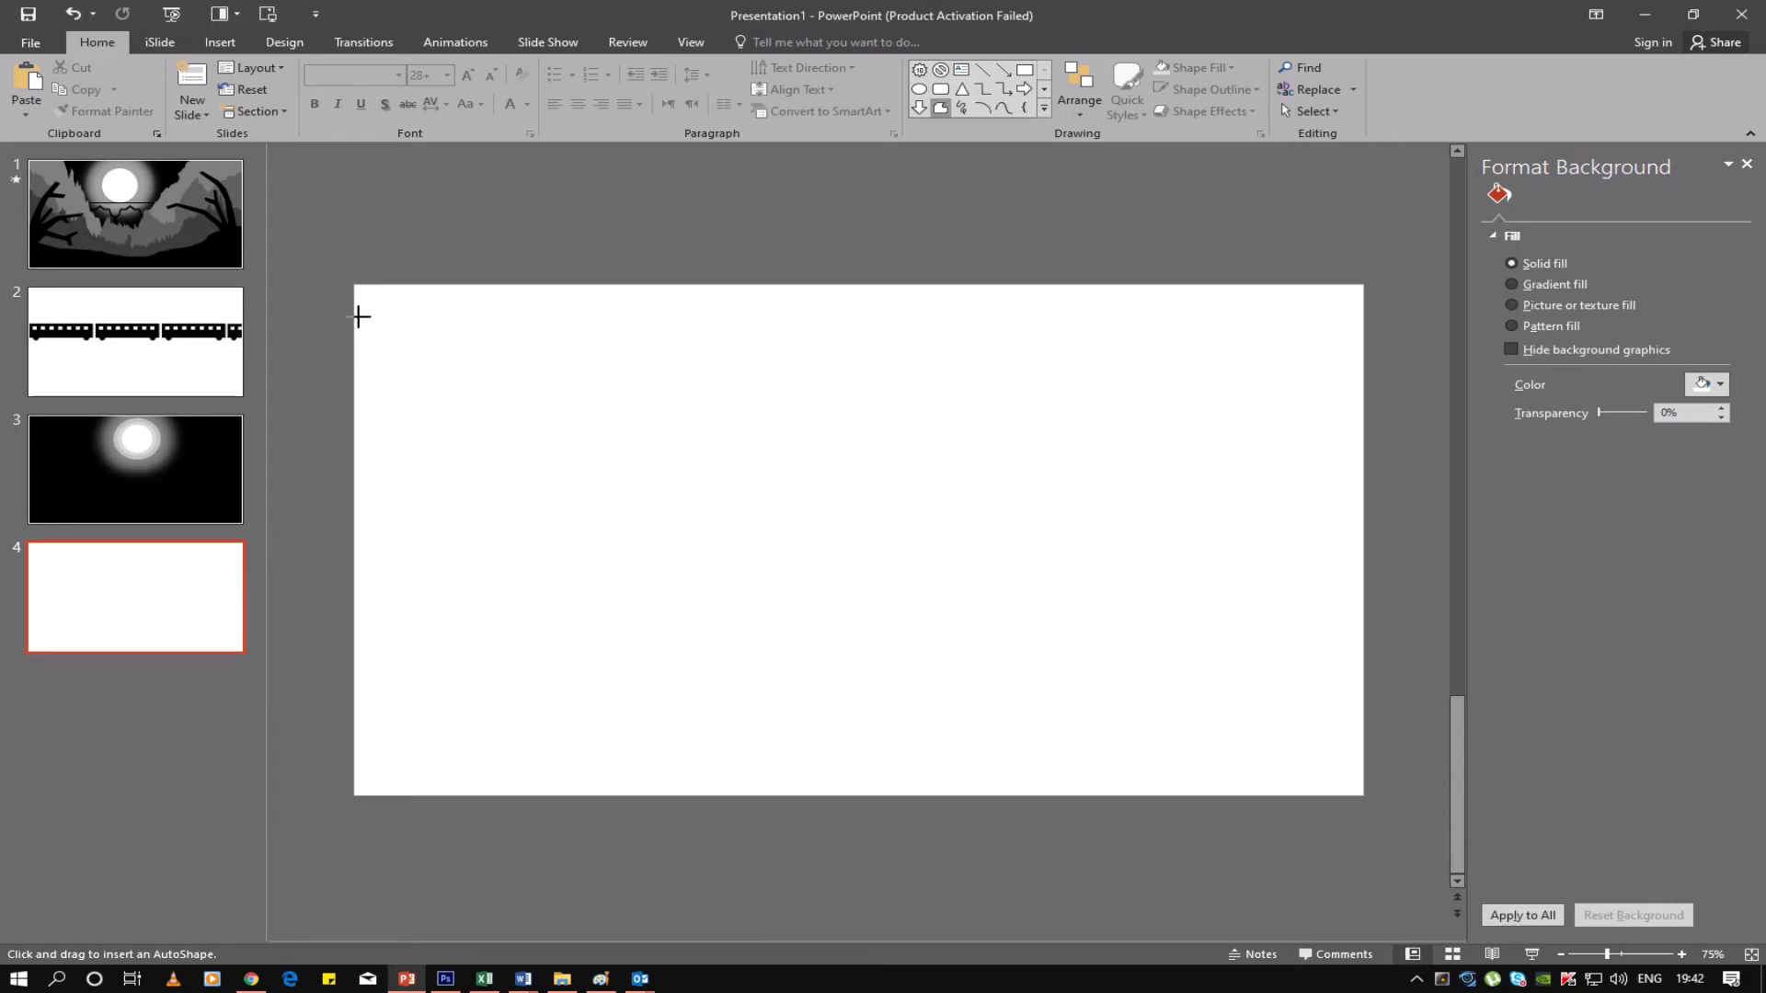
{"action": "left_click_drag", "start_coordinate": [412, 386], "coordinate": [437, 396]}
{"action": "mouse_move", "coordinate": [596, 541]}
{"action": "left_mouse_down"}
{"action": "mouse_move", "coordinate": [642, 548]}
{"action": "mouse_move", "coordinate": [704, 512]}
{"action": "mouse_move", "coordinate": [745, 588]}
{"action": "left_mouse_up"}
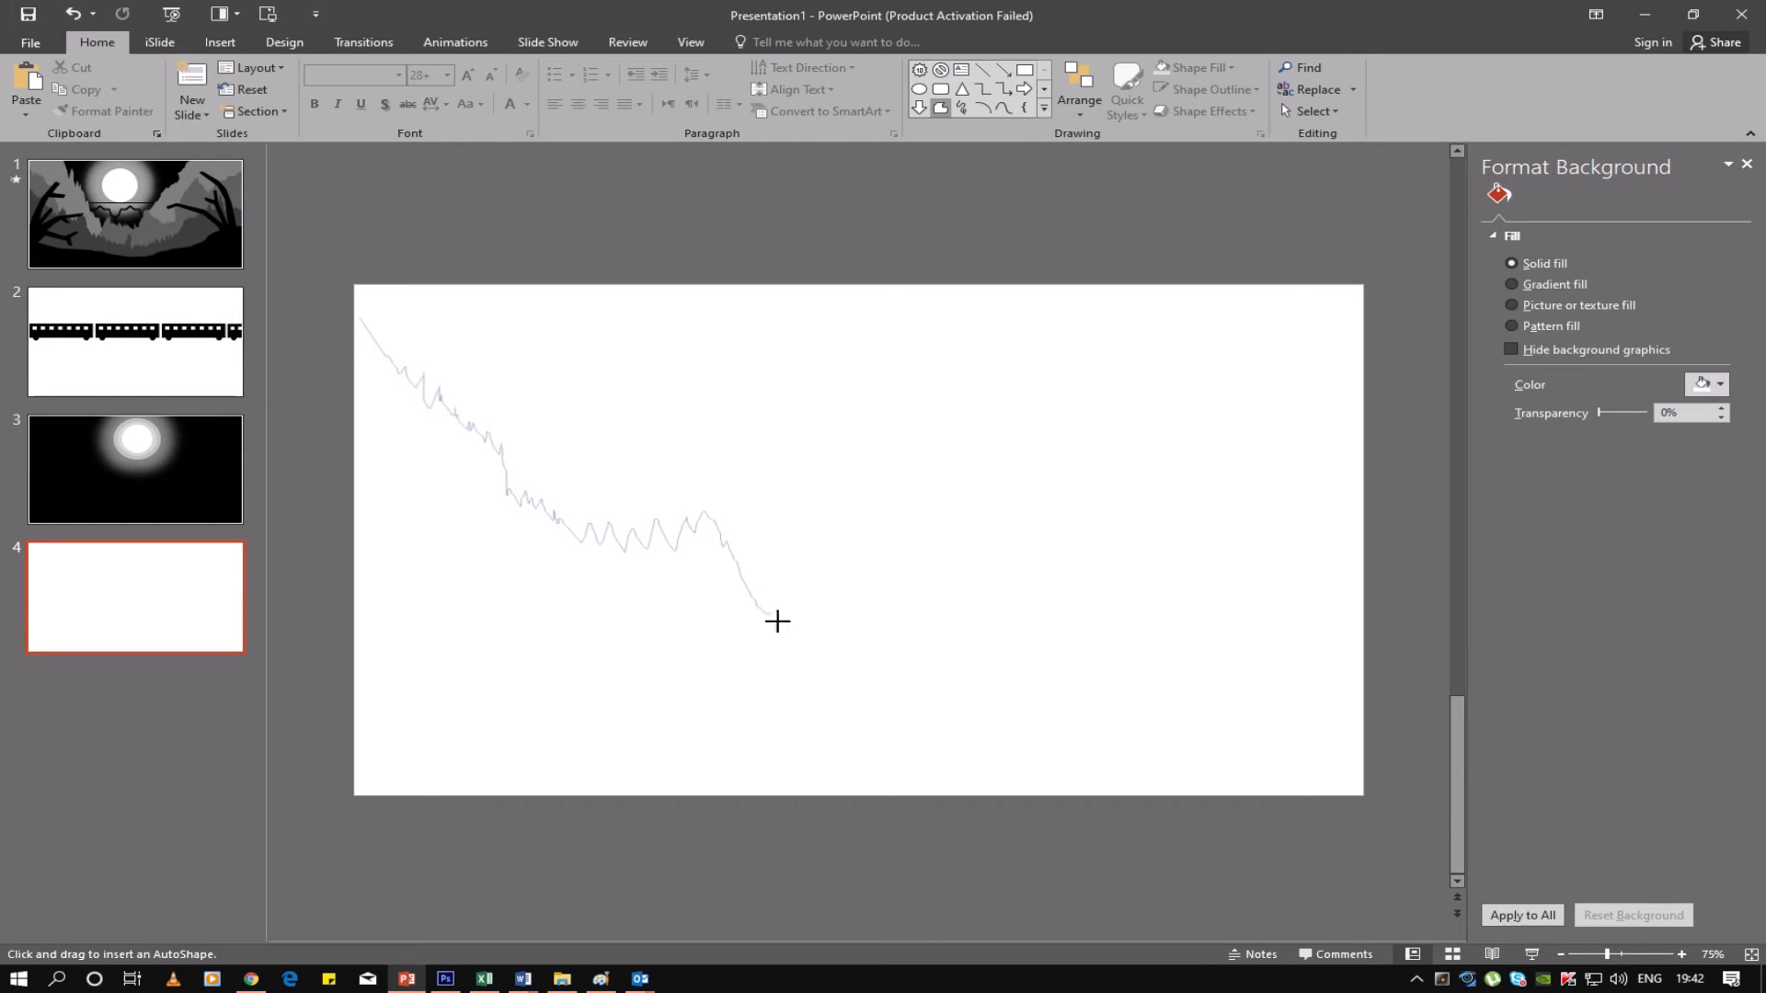
{"action": "mouse_move", "coordinate": [835, 639]}
{"action": "left_mouse_down"}
{"action": "mouse_move", "coordinate": [923, 686]}
{"action": "mouse_move", "coordinate": [1024, 686]}
{"action": "mouse_move", "coordinate": [1115, 605]}
{"action": "mouse_move", "coordinate": [1217, 452]}
{"action": "mouse_move", "coordinate": [1392, 337]}
{"action": "mouse_move", "coordinate": [1382, 828]}
{"action": "left_mouse_up"}
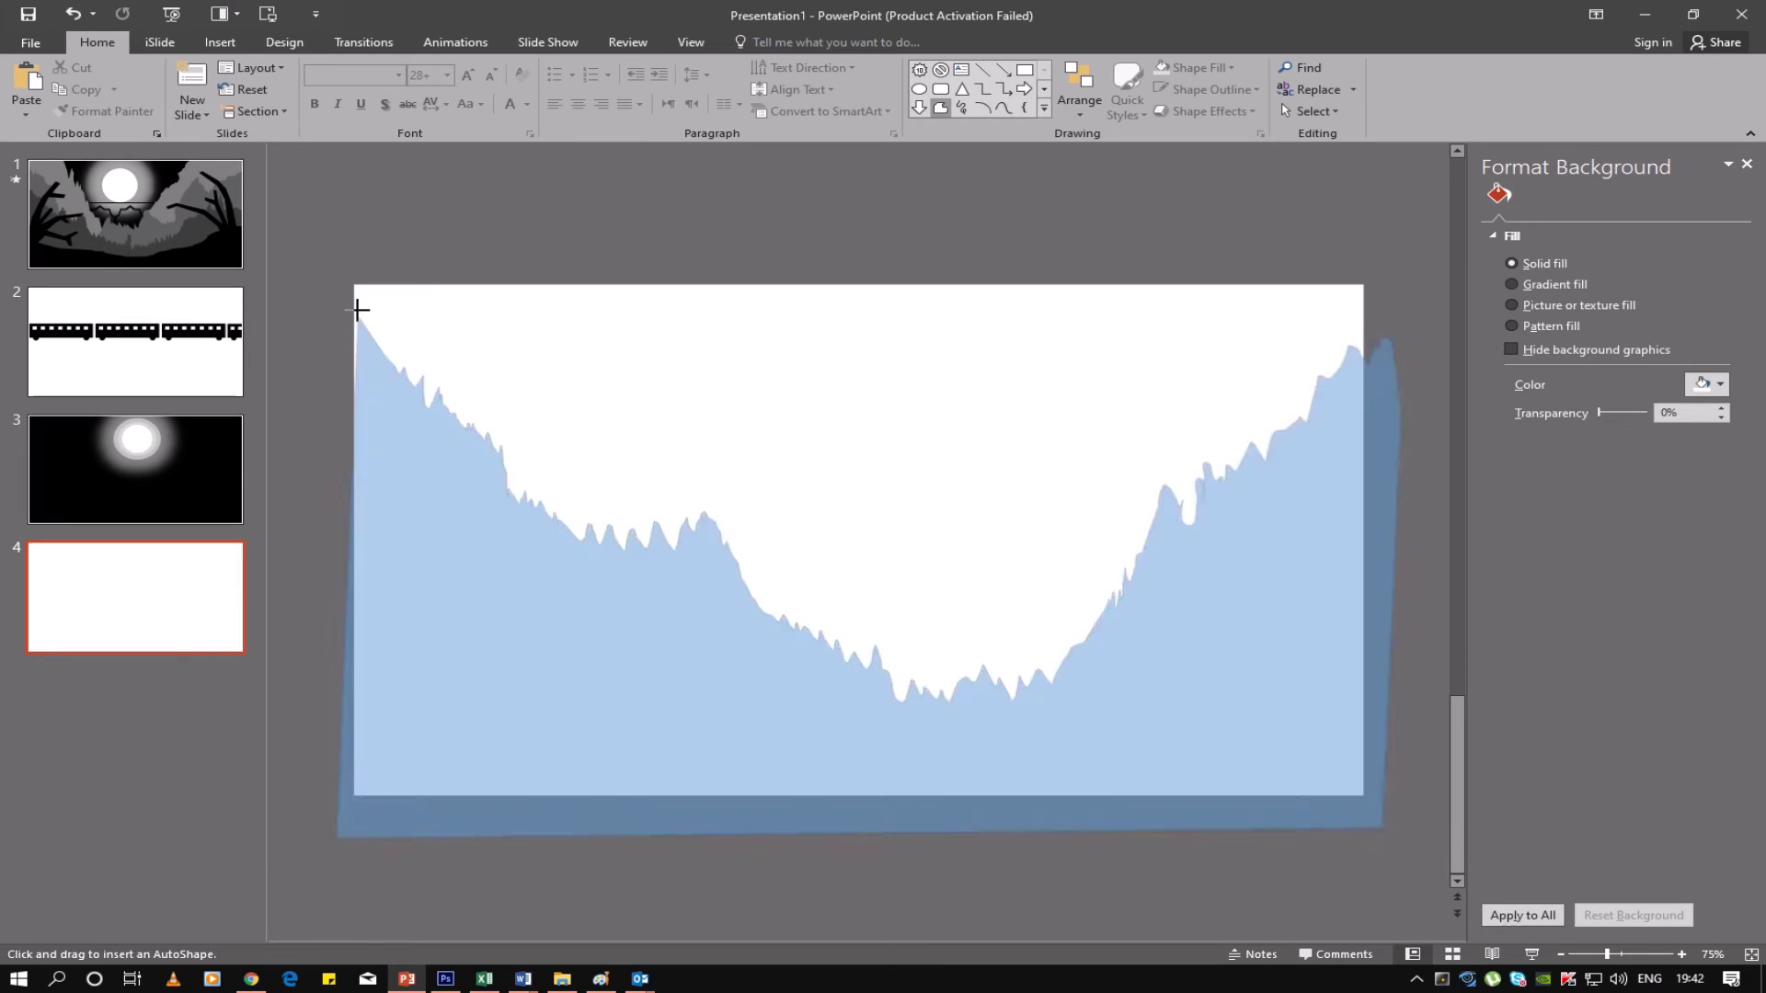
{"action": "left_click_drag", "start_coordinate": [335, 307], "coordinate": [358, 318]}
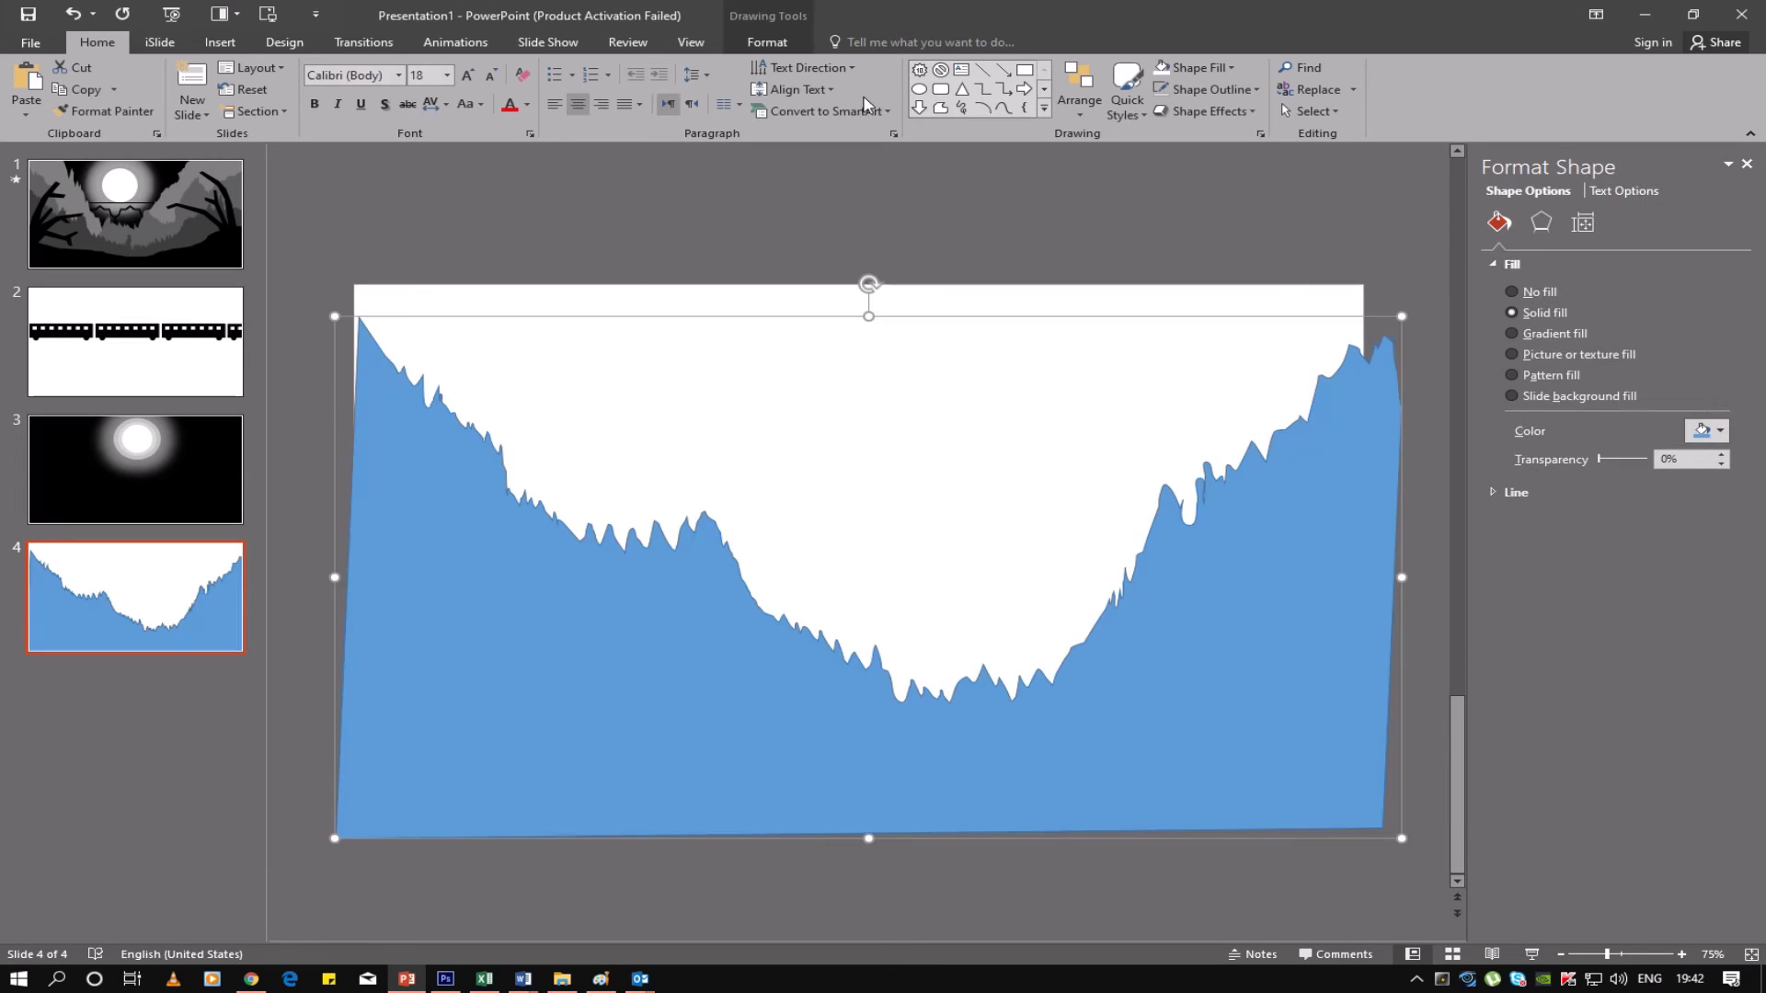
{"action": "left_click", "coordinate": [1024, 70]}
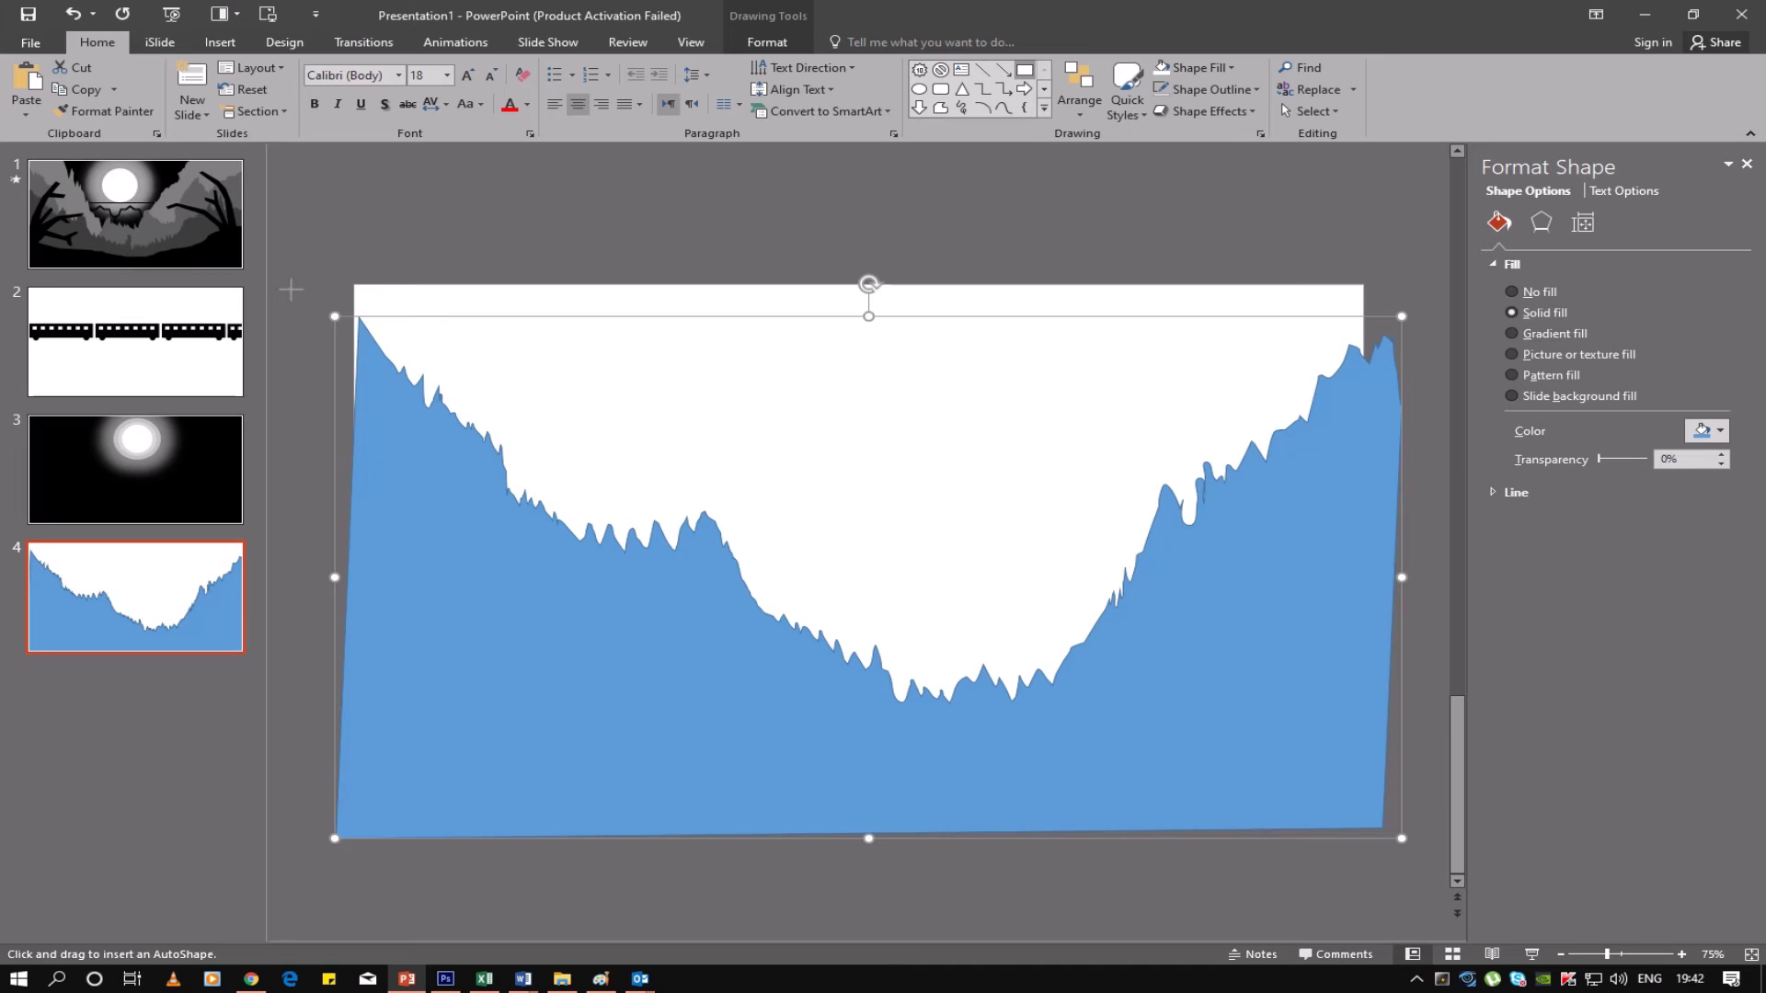
Draw rectangles along the slide's left, bottom and right edges around the mountain outline
{"action": "left_click_drag", "start_coordinate": [286, 277], "coordinate": [369, 886]}
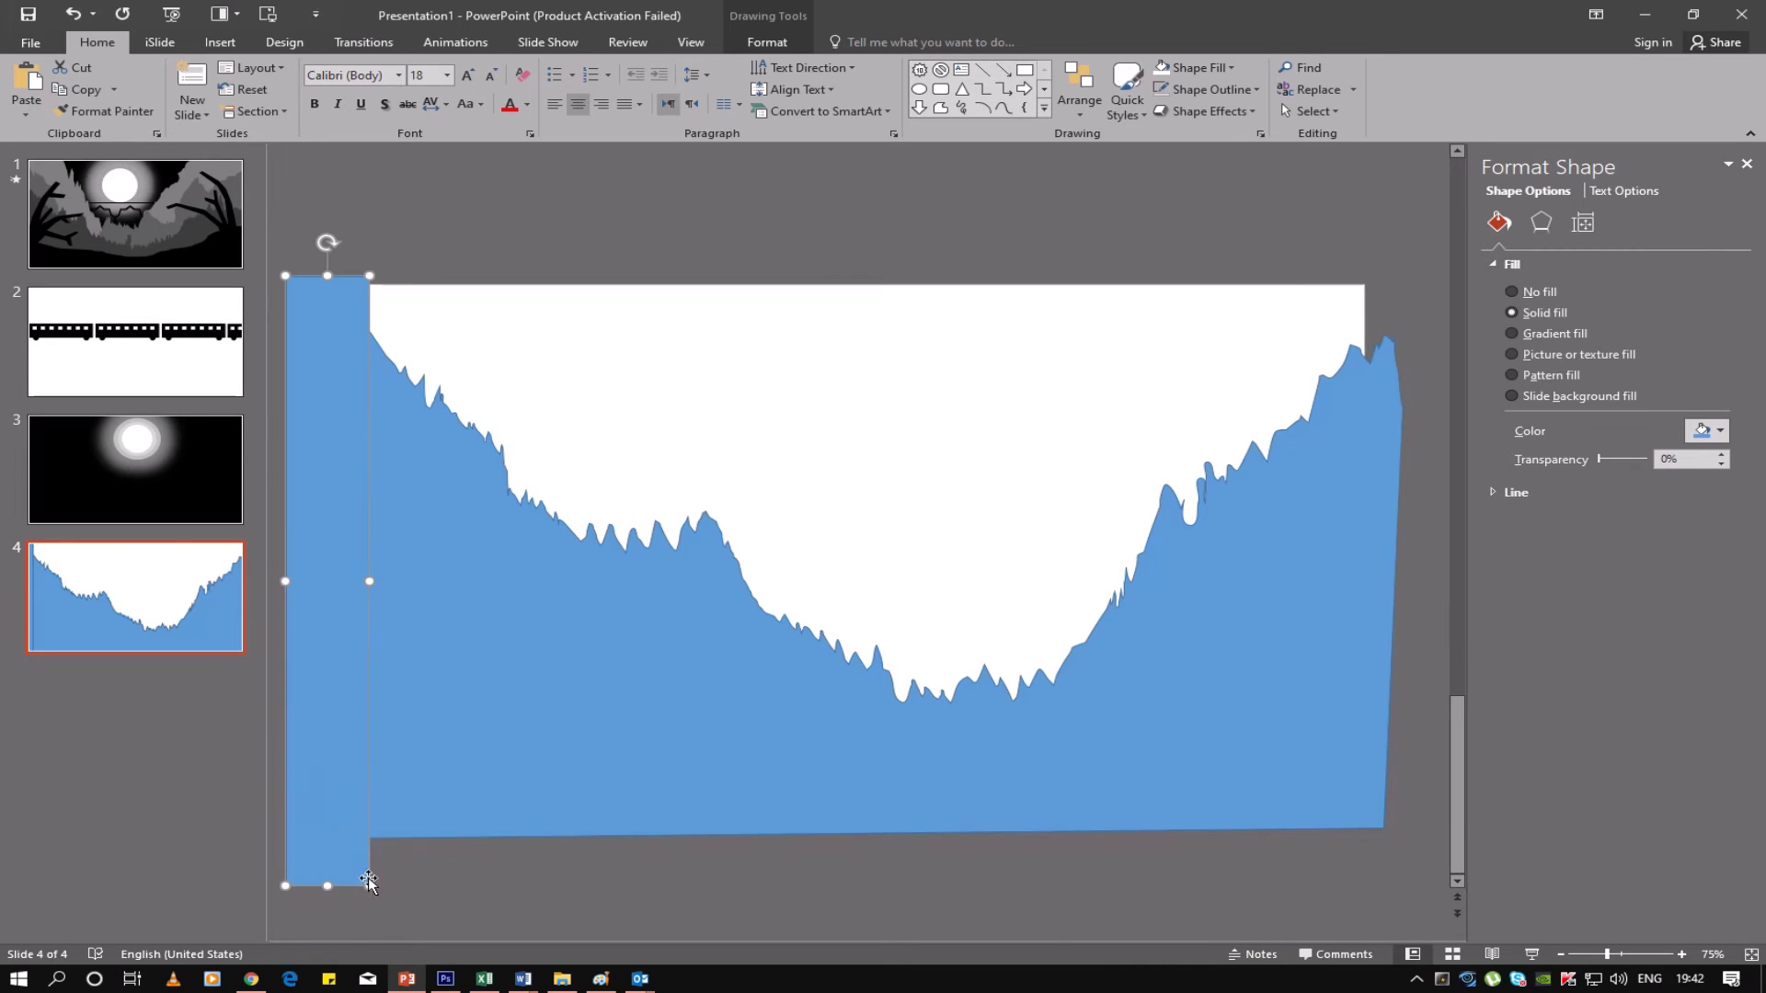
{"action": "left_click", "coordinate": [1025, 74]}
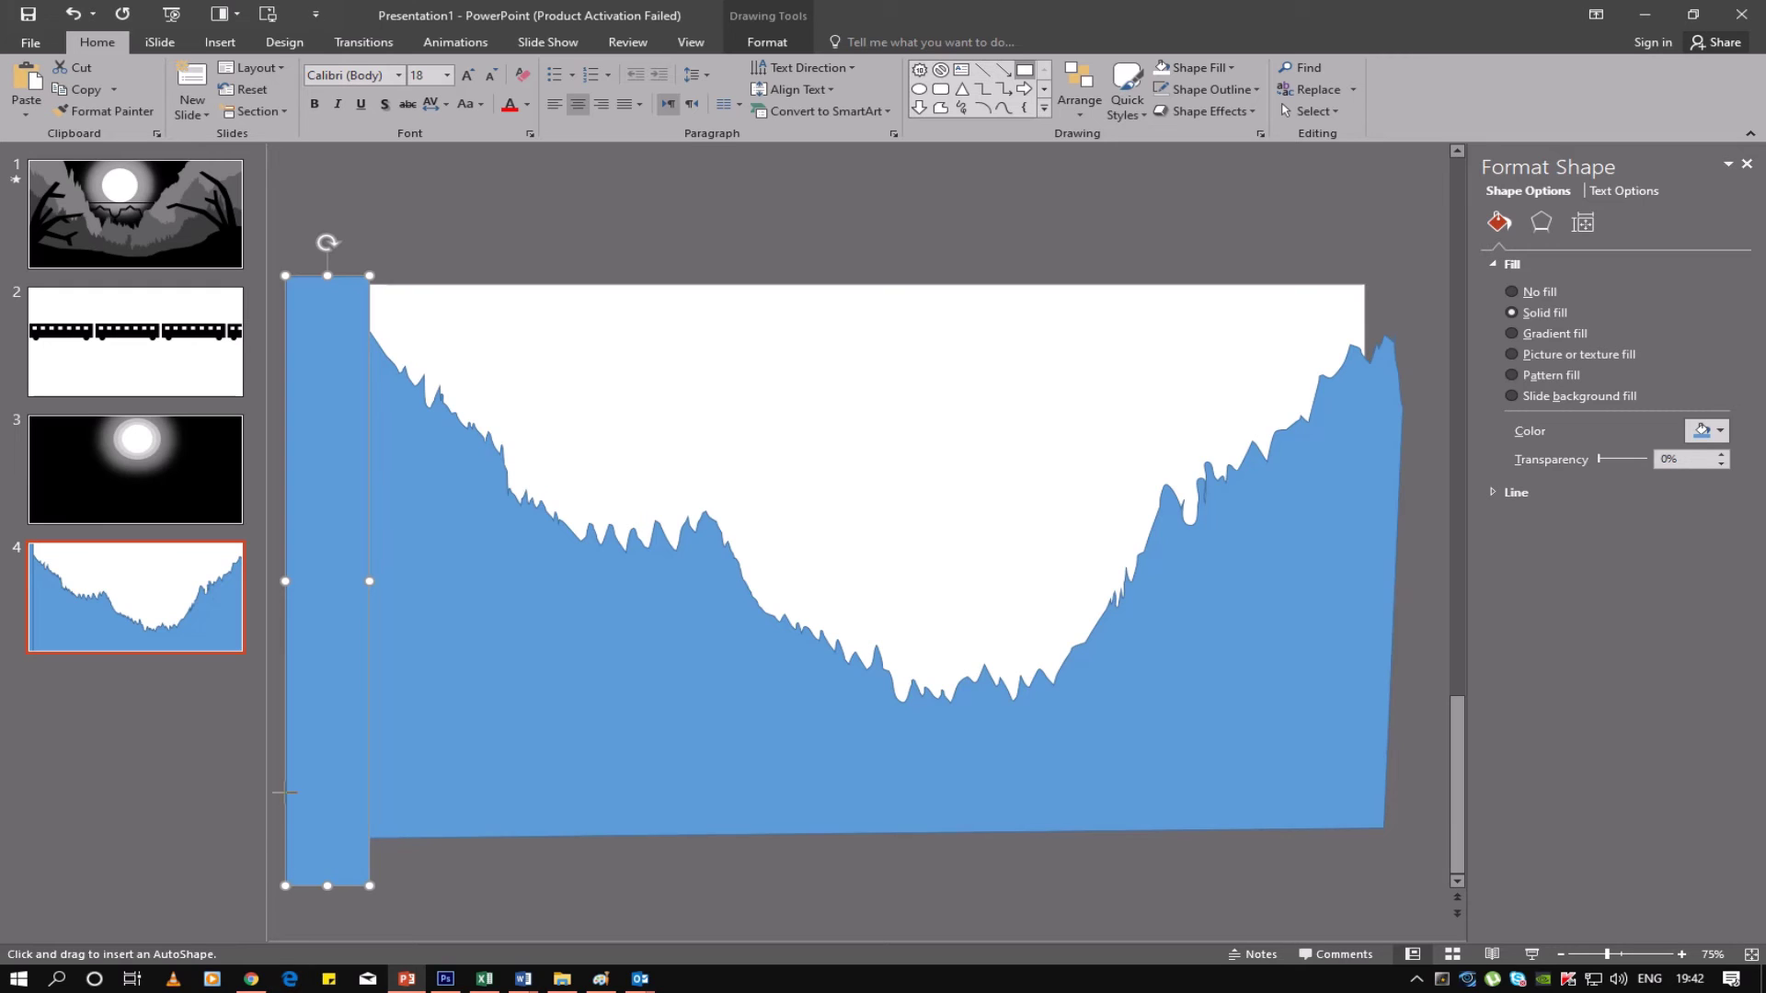
{"action": "left_click_drag", "start_coordinate": [277, 782], "coordinate": [1422, 894]}
{"action": "left_click", "coordinate": [1025, 70]}
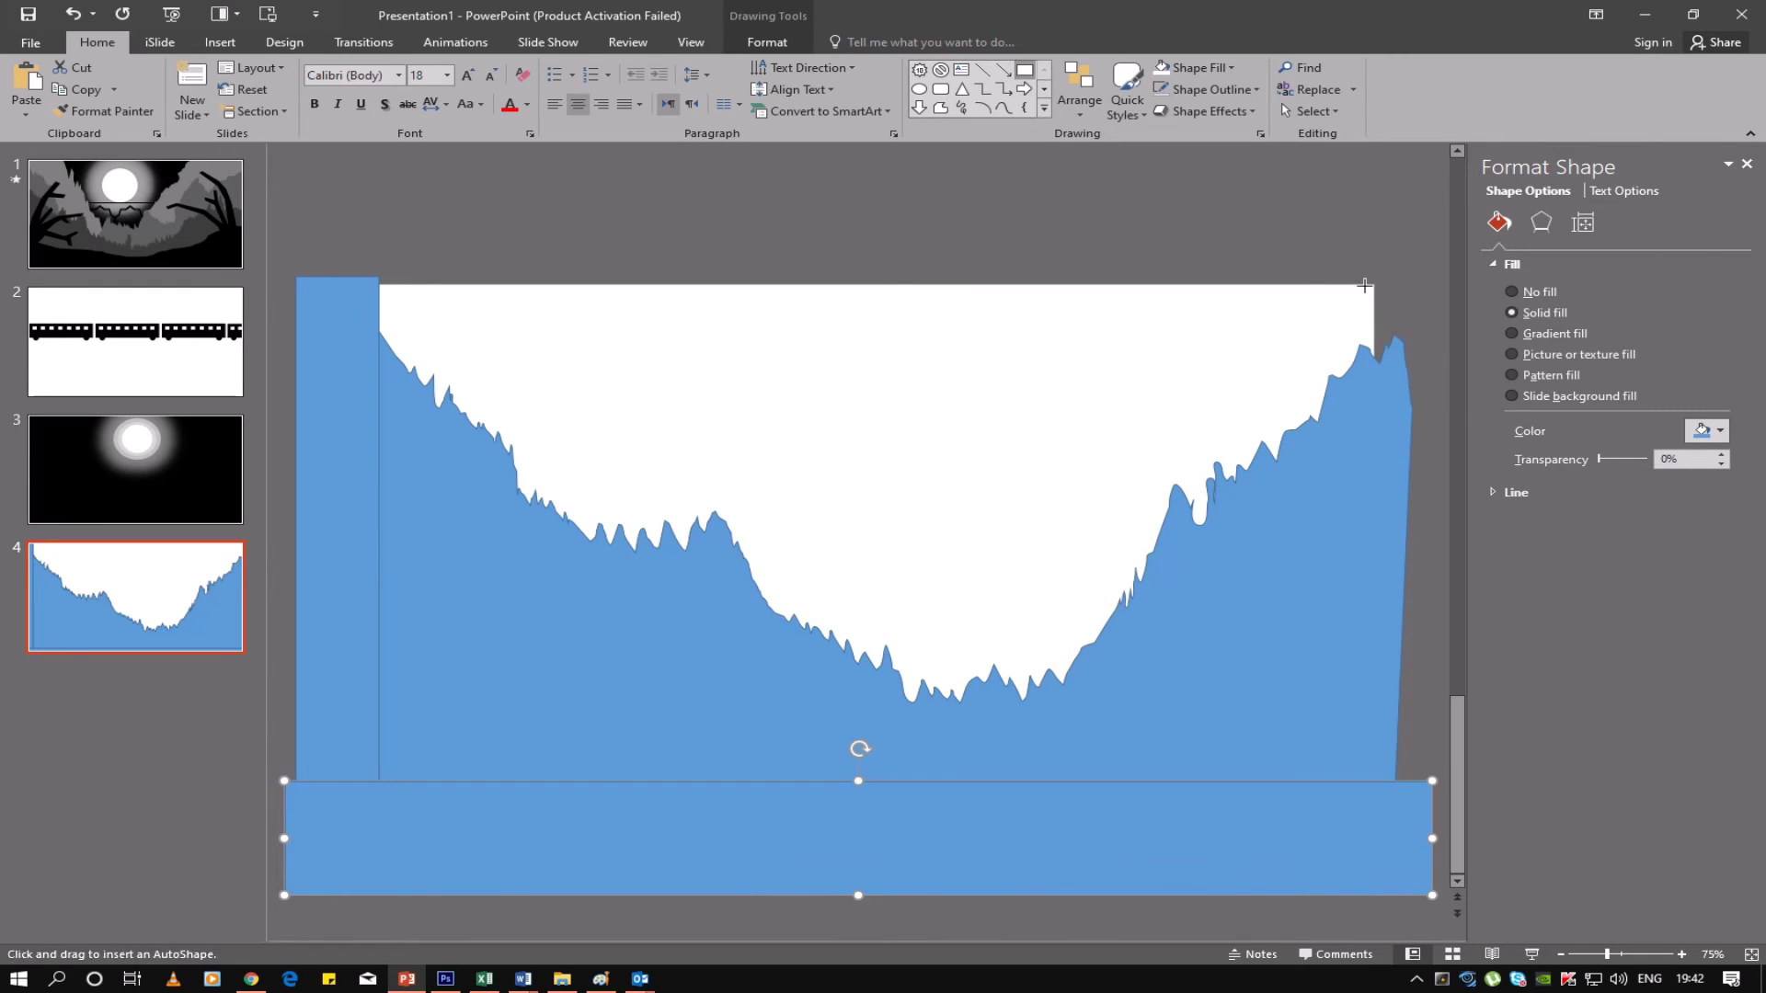
{"action": "left_click_drag", "start_coordinate": [1383, 268], "coordinate": [1442, 910]}
Subtract the three edge rectangles from the mountain shape to form one valley silhouette
{"action": "left_click", "coordinate": [1258, 709]}
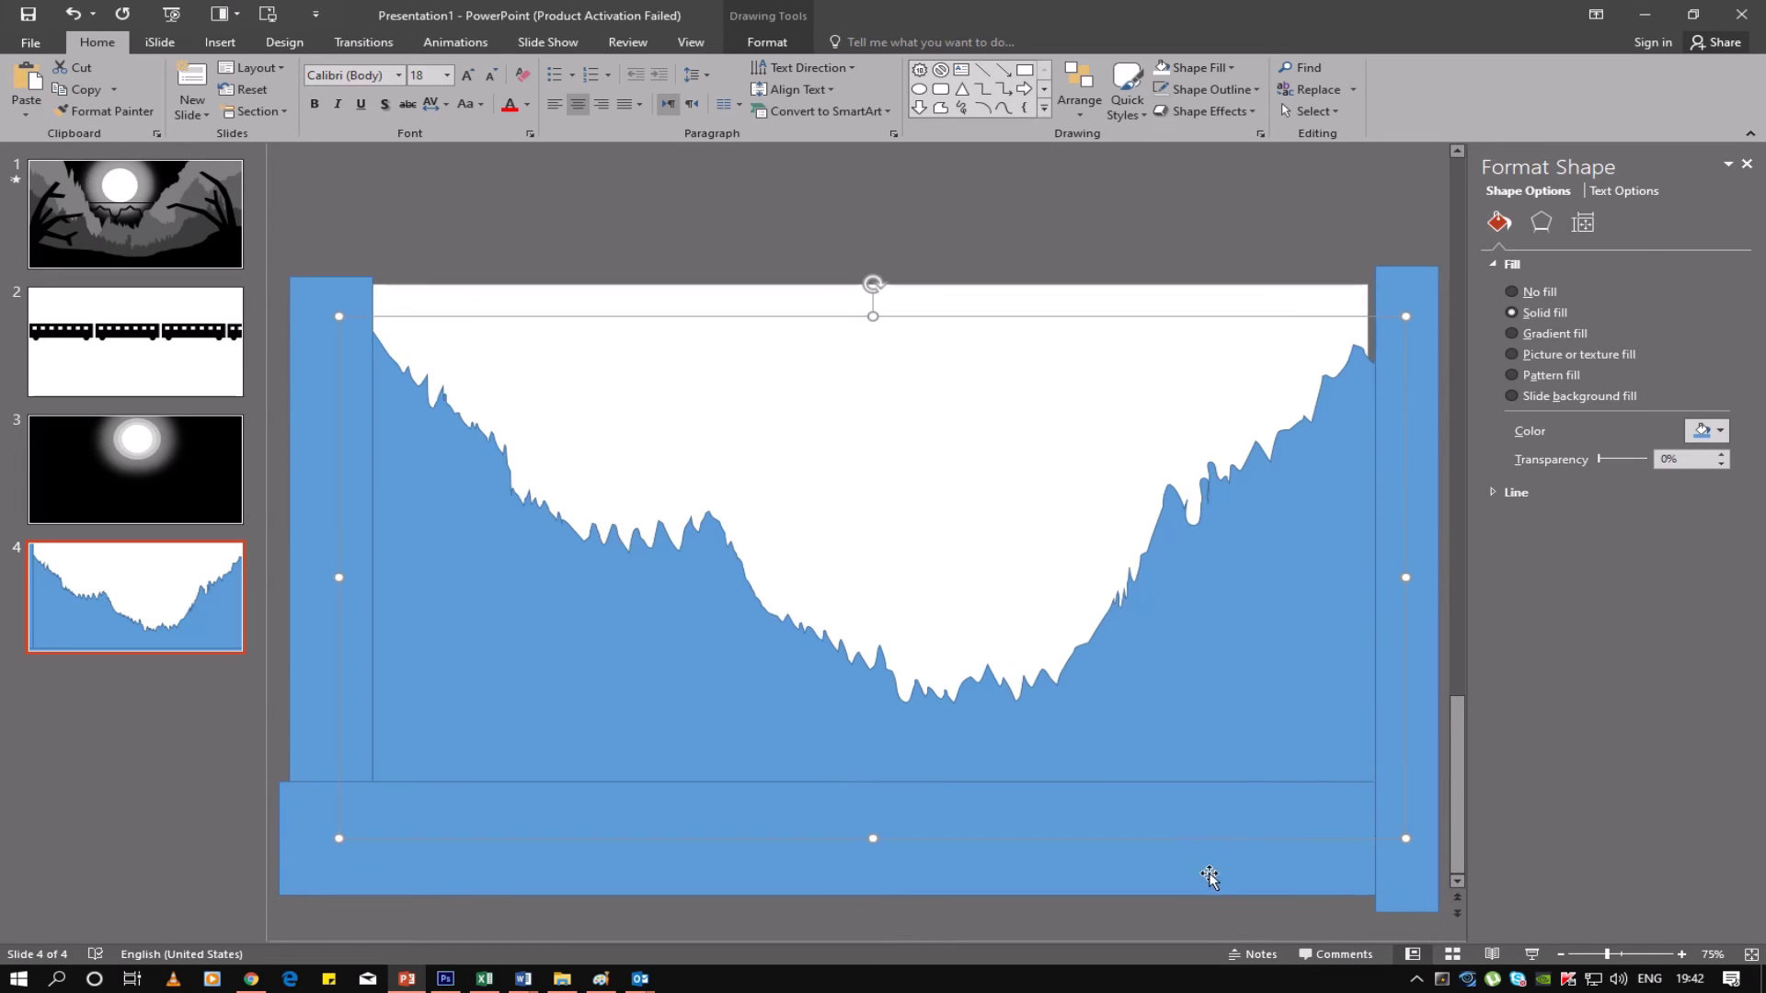
{"action": "left_click", "coordinate": [1196, 888], "text": "shift"}
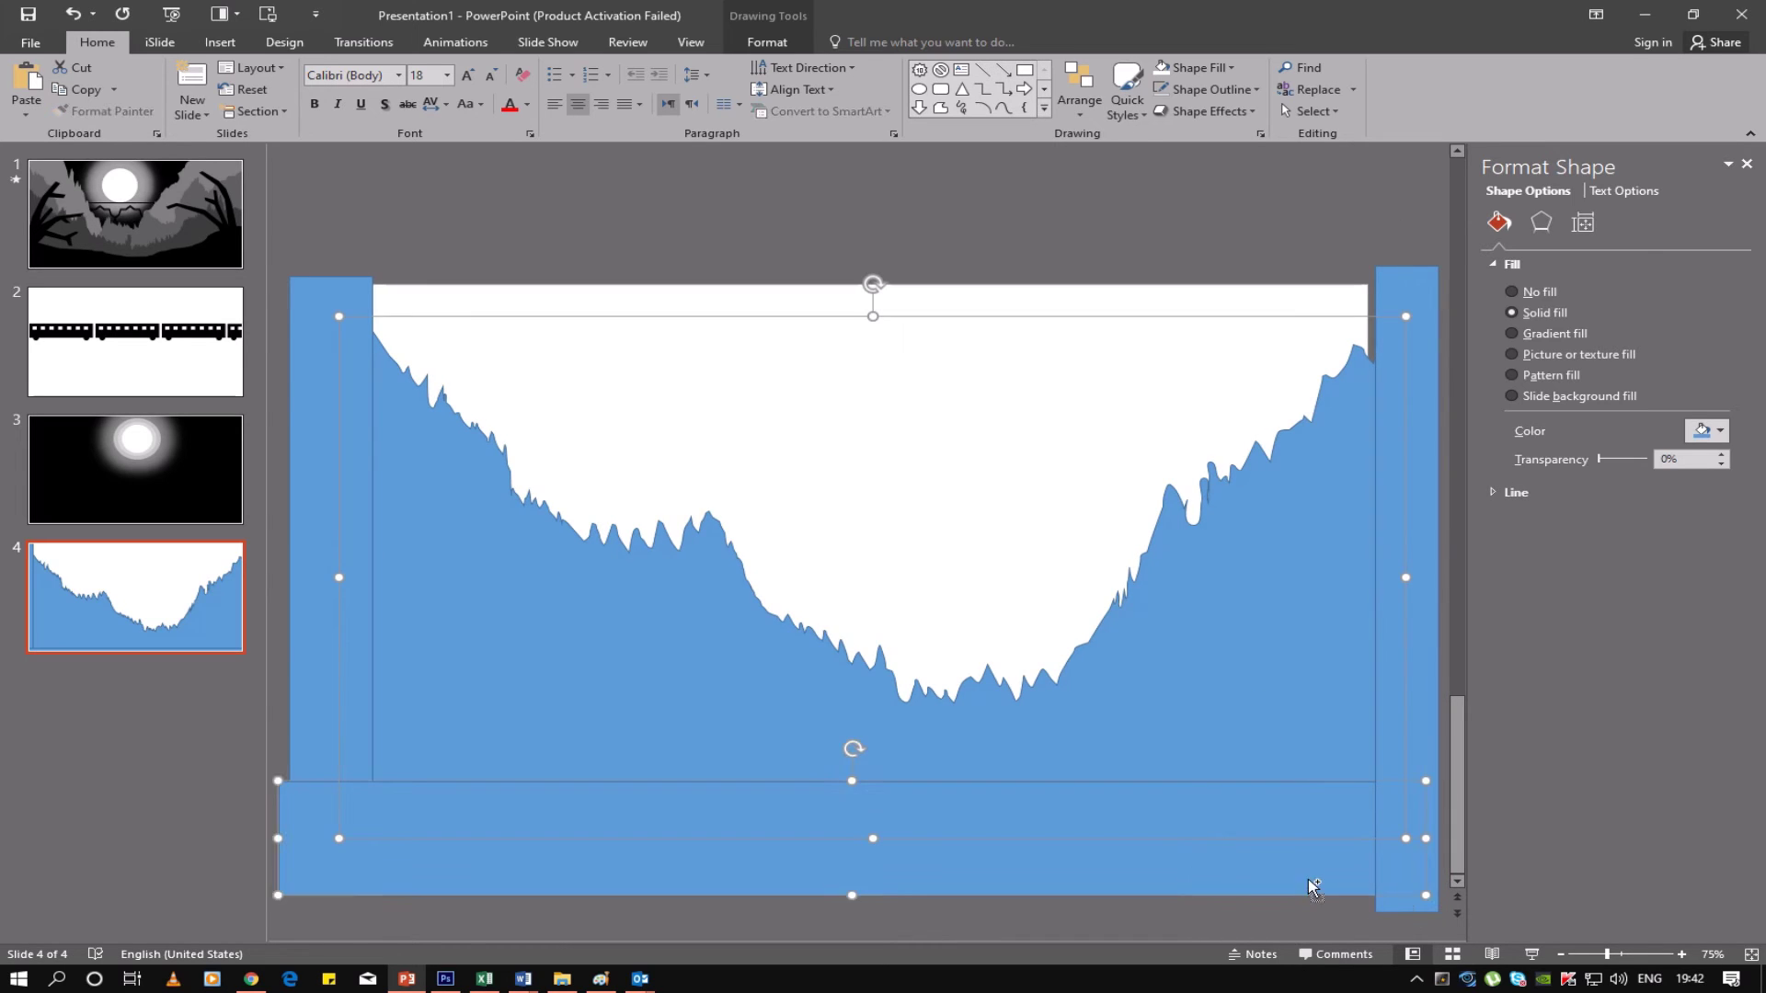
{"action": "left_click", "coordinate": [1409, 911], "text": "shift"}
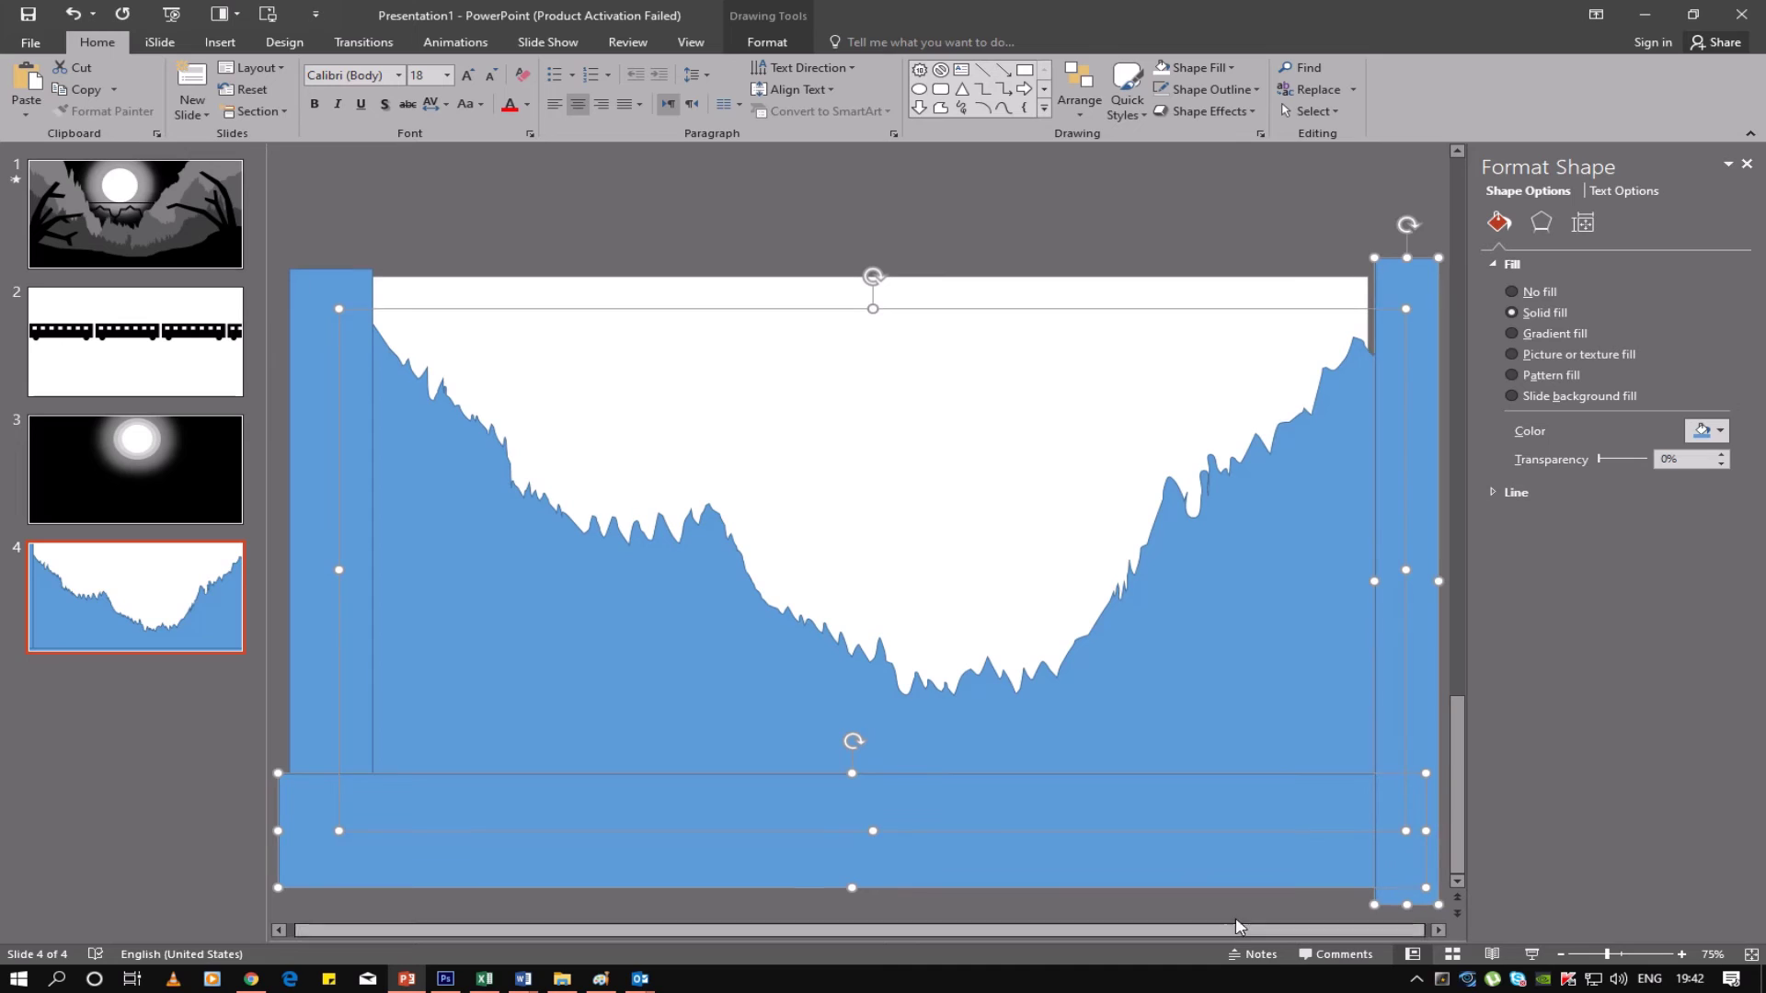
{"action": "left_click", "coordinate": [313, 671], "text": "shift"}
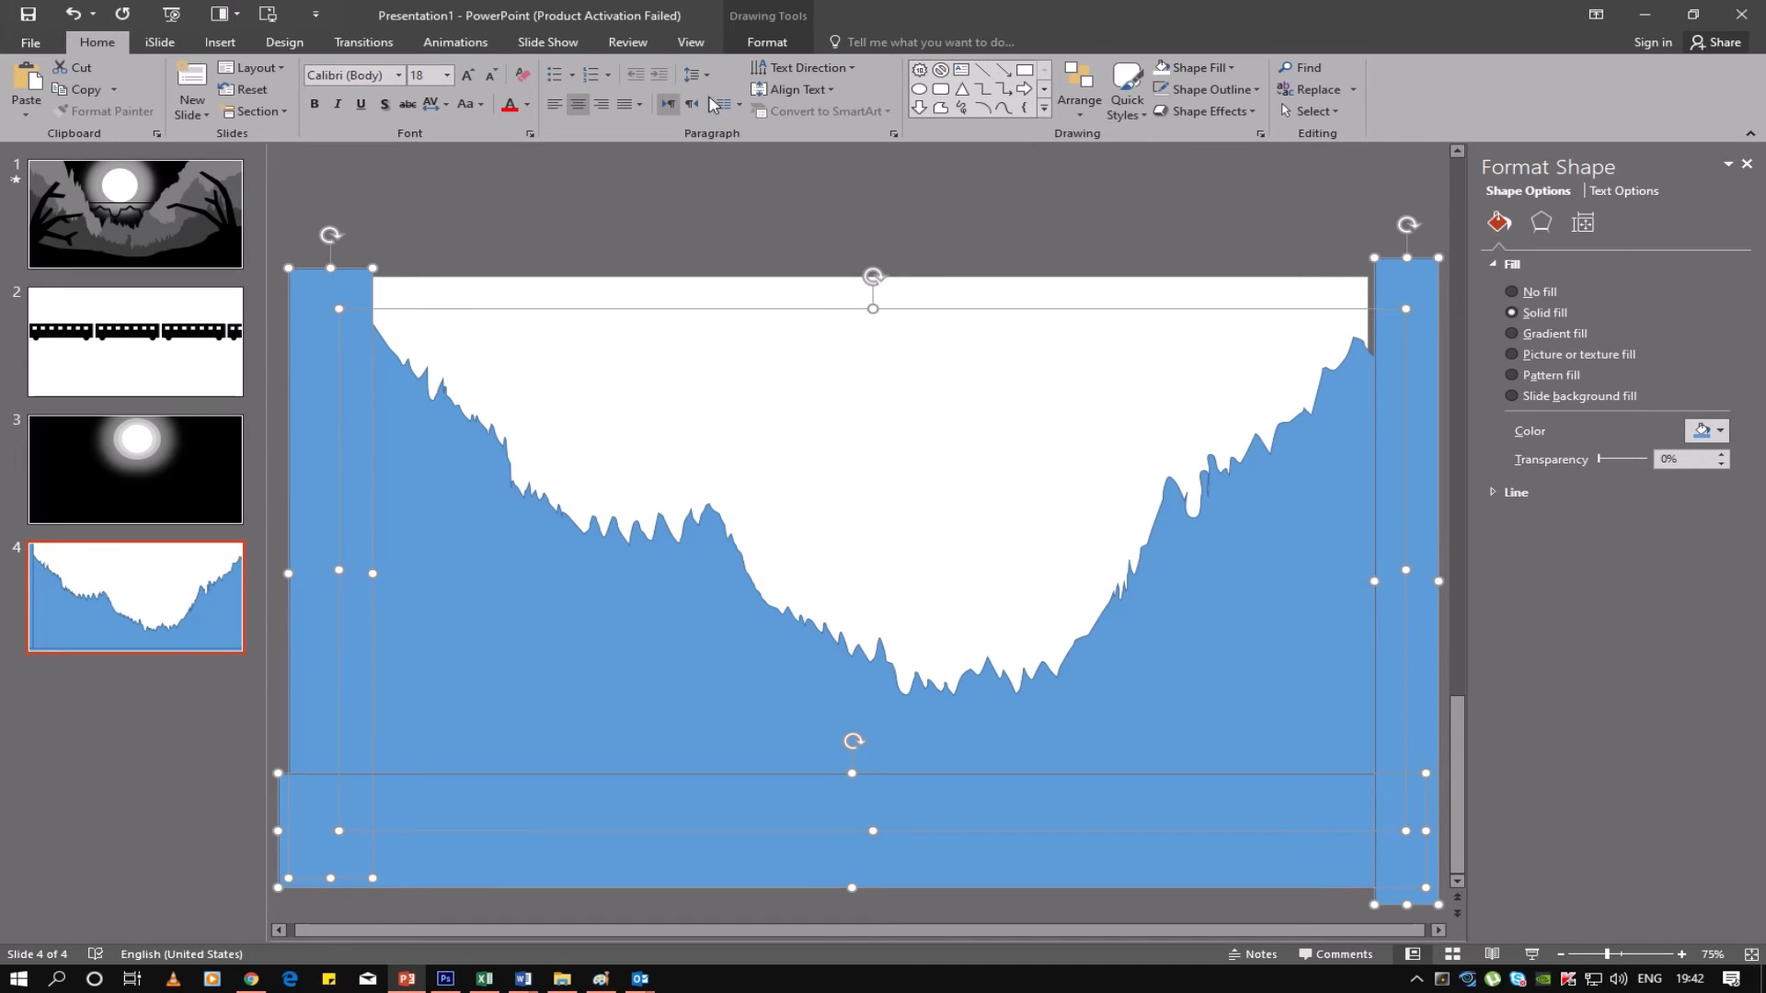
{"action": "left_click", "coordinate": [767, 43]}
{"action": "left_click", "coordinate": [210, 111]}
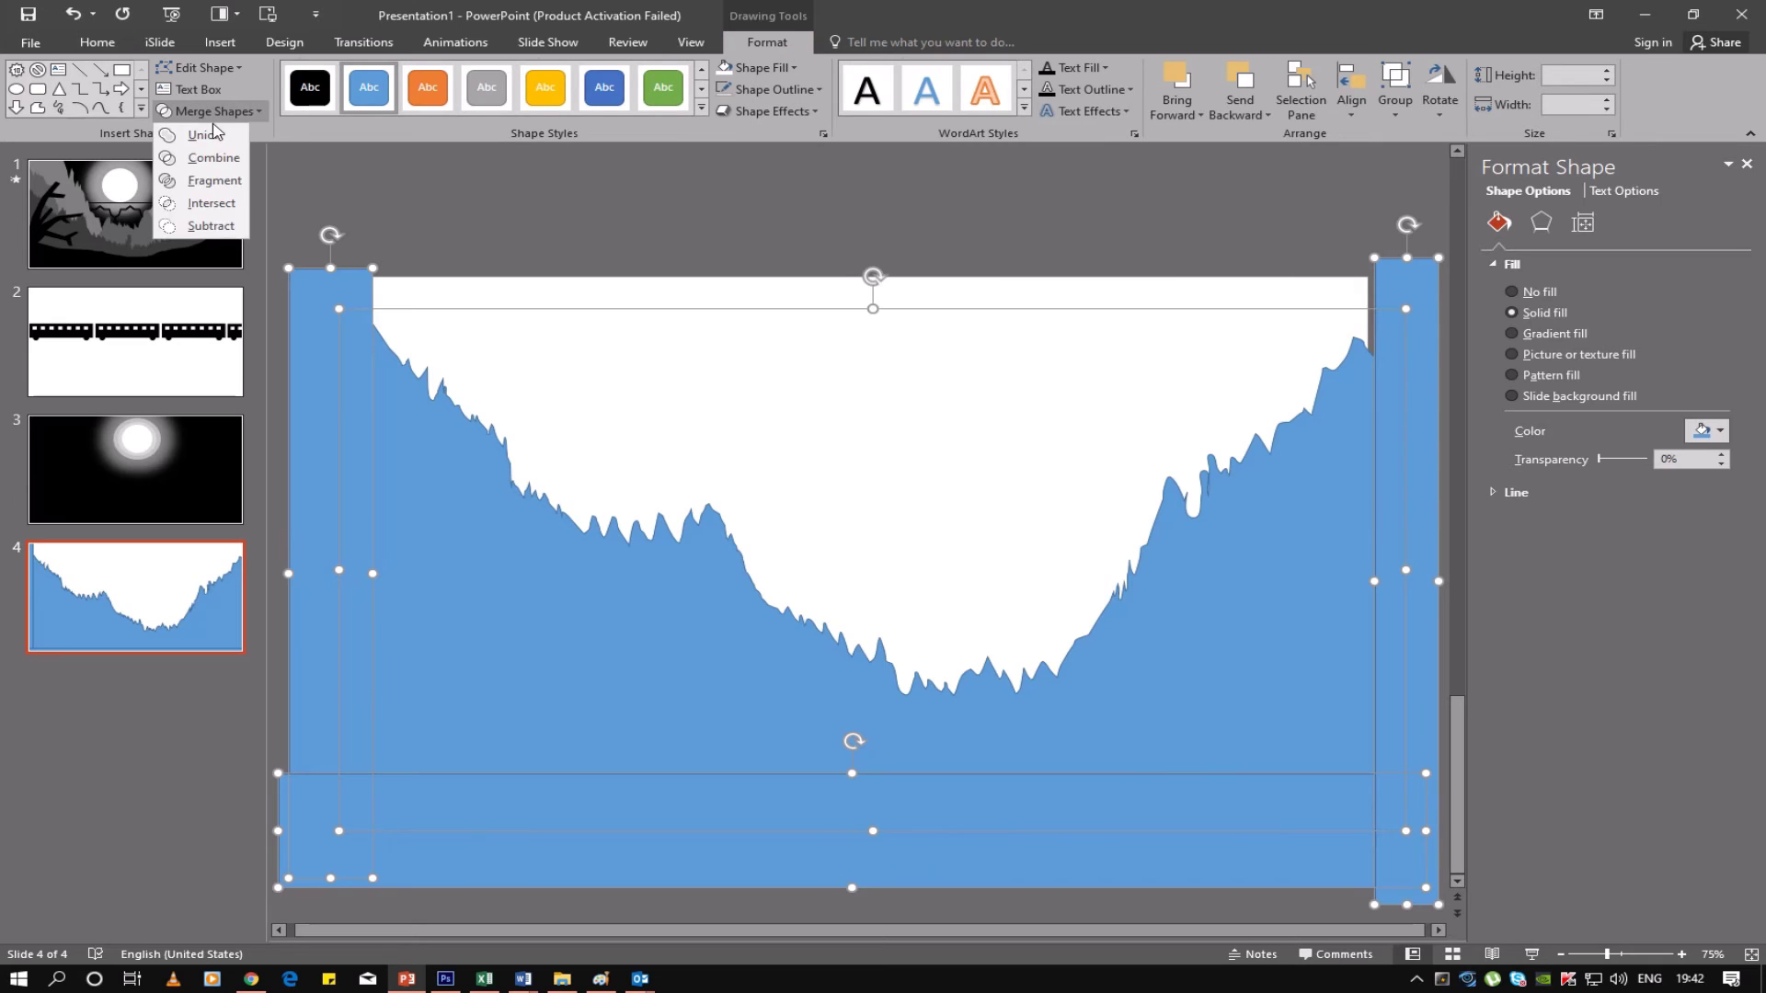
{"action": "left_click", "coordinate": [210, 226]}
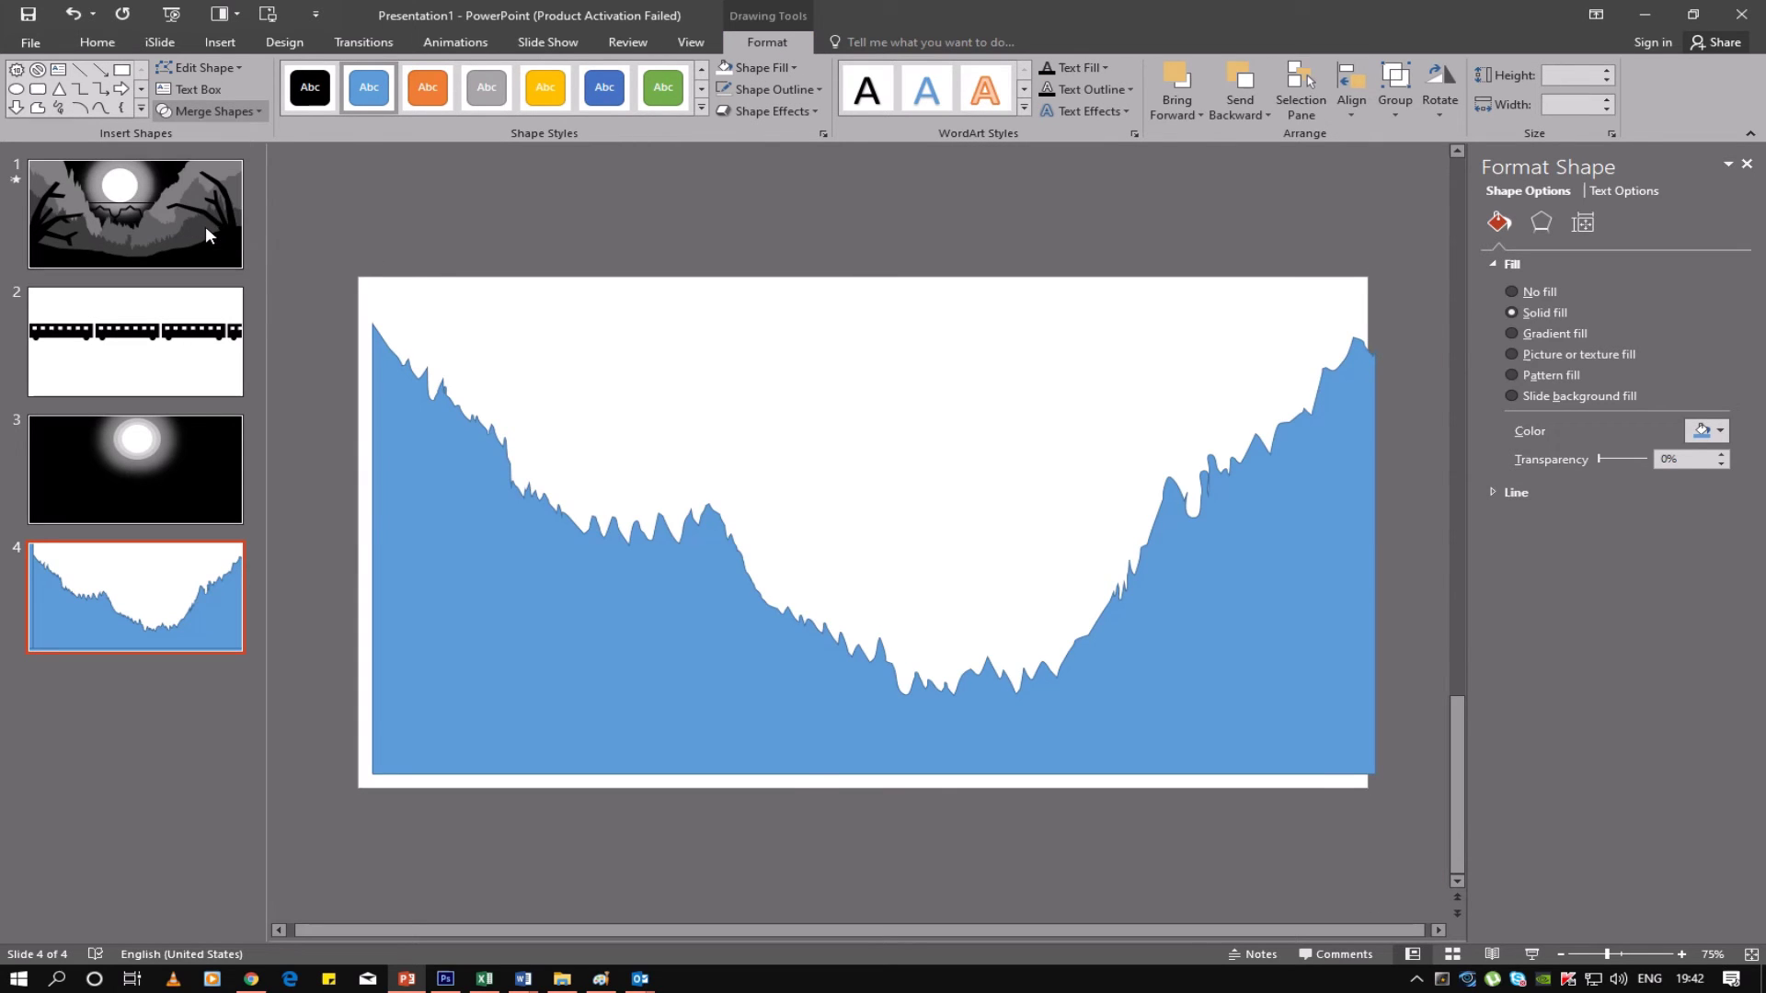
Widen the valley silhouette to 33.87 cm and recolour its outline and fill dark grey
{"action": "left_click", "coordinate": [774, 699]}
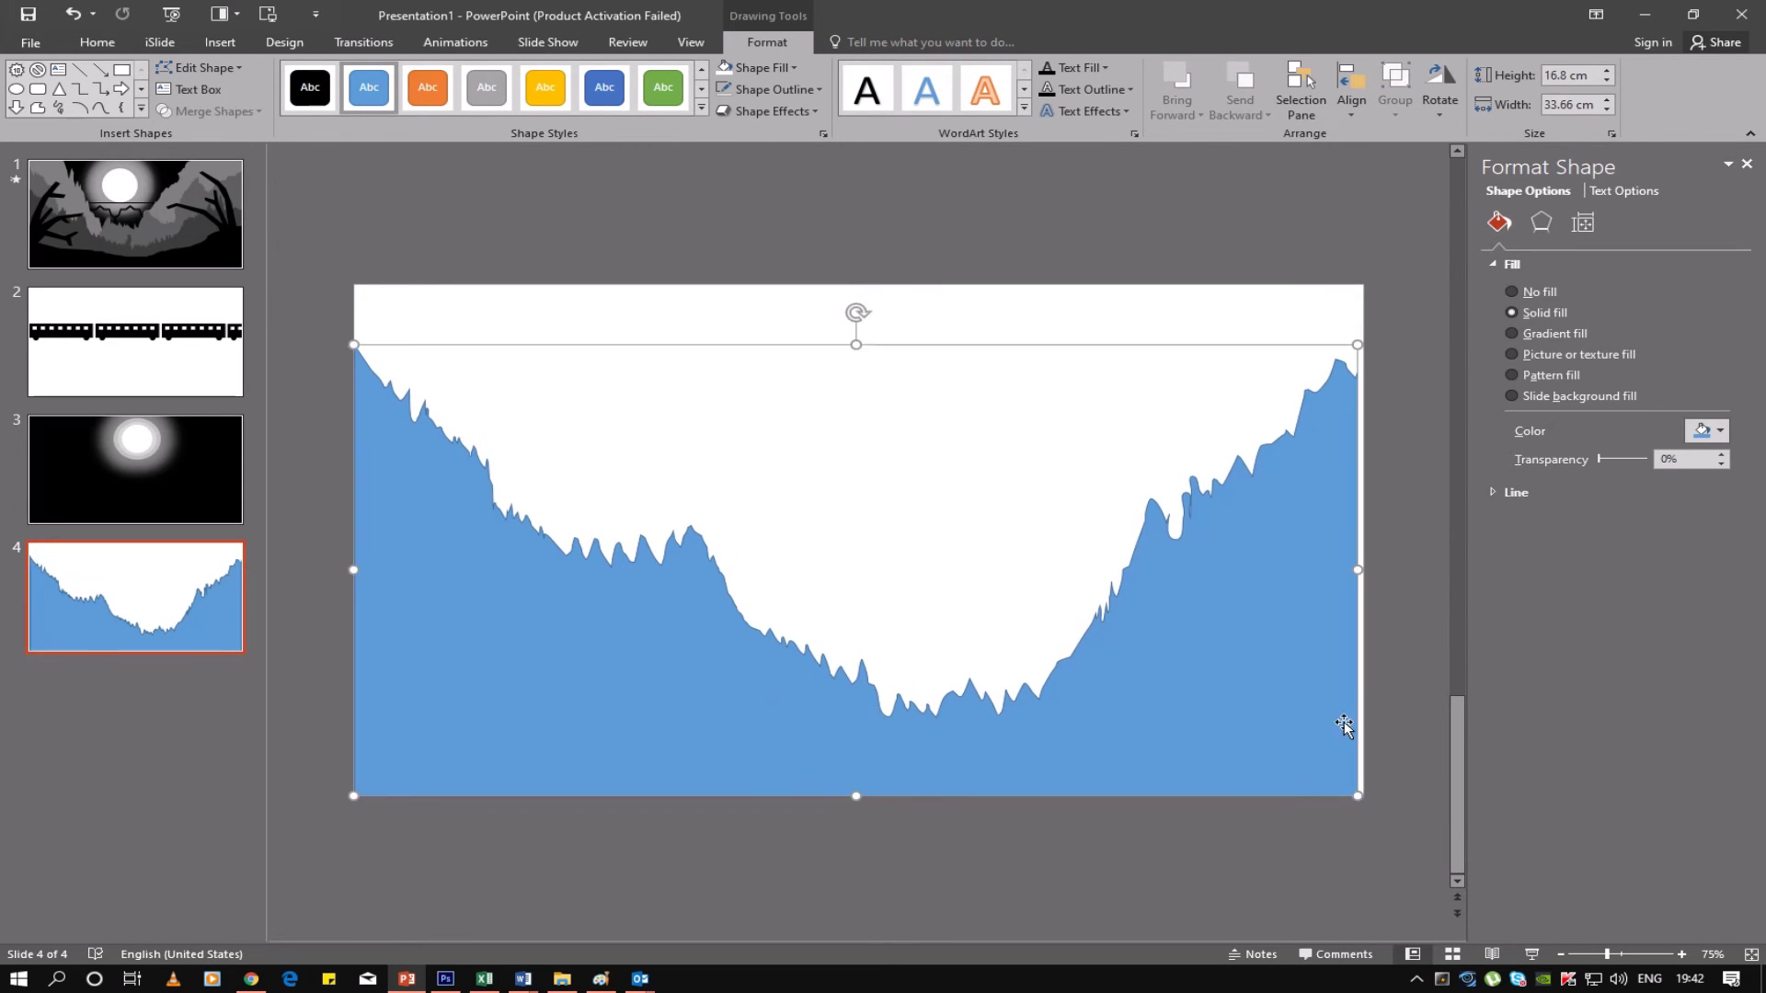
{"action": "left_click_drag", "start_coordinate": [1359, 569], "coordinate": [1364, 569]}
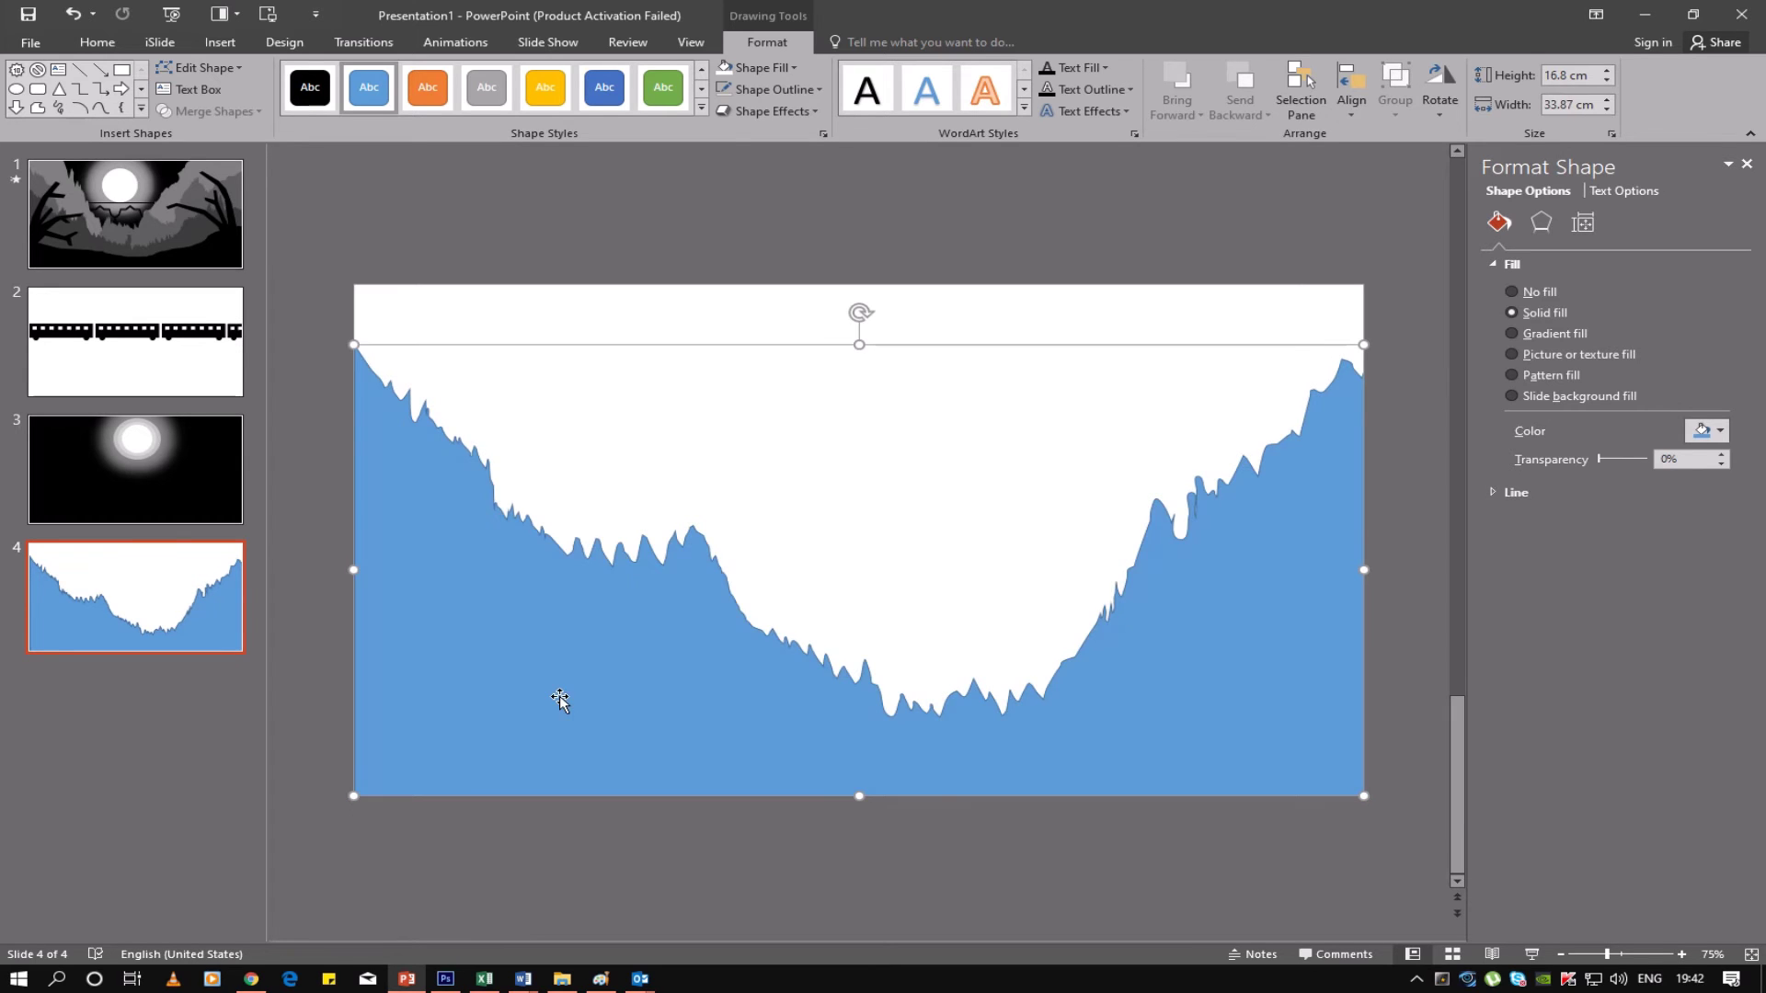
{"action": "left_click", "coordinate": [767, 89]}
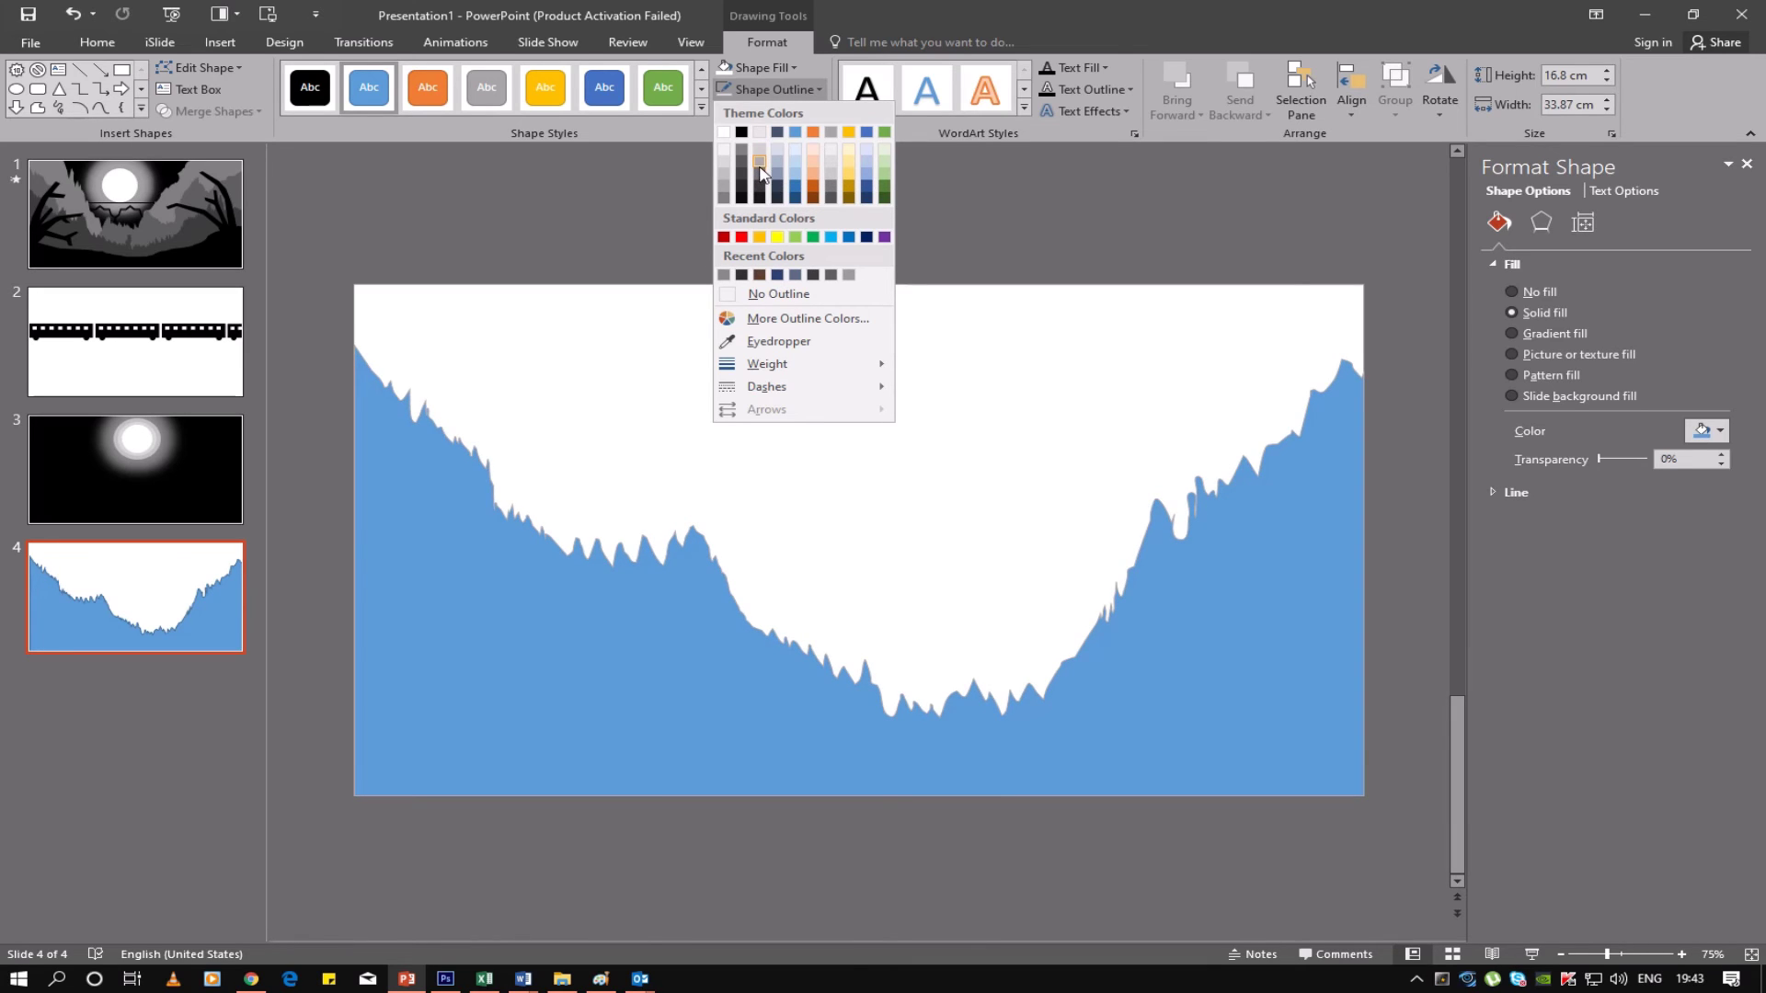
{"action": "left_click", "coordinate": [849, 275]}
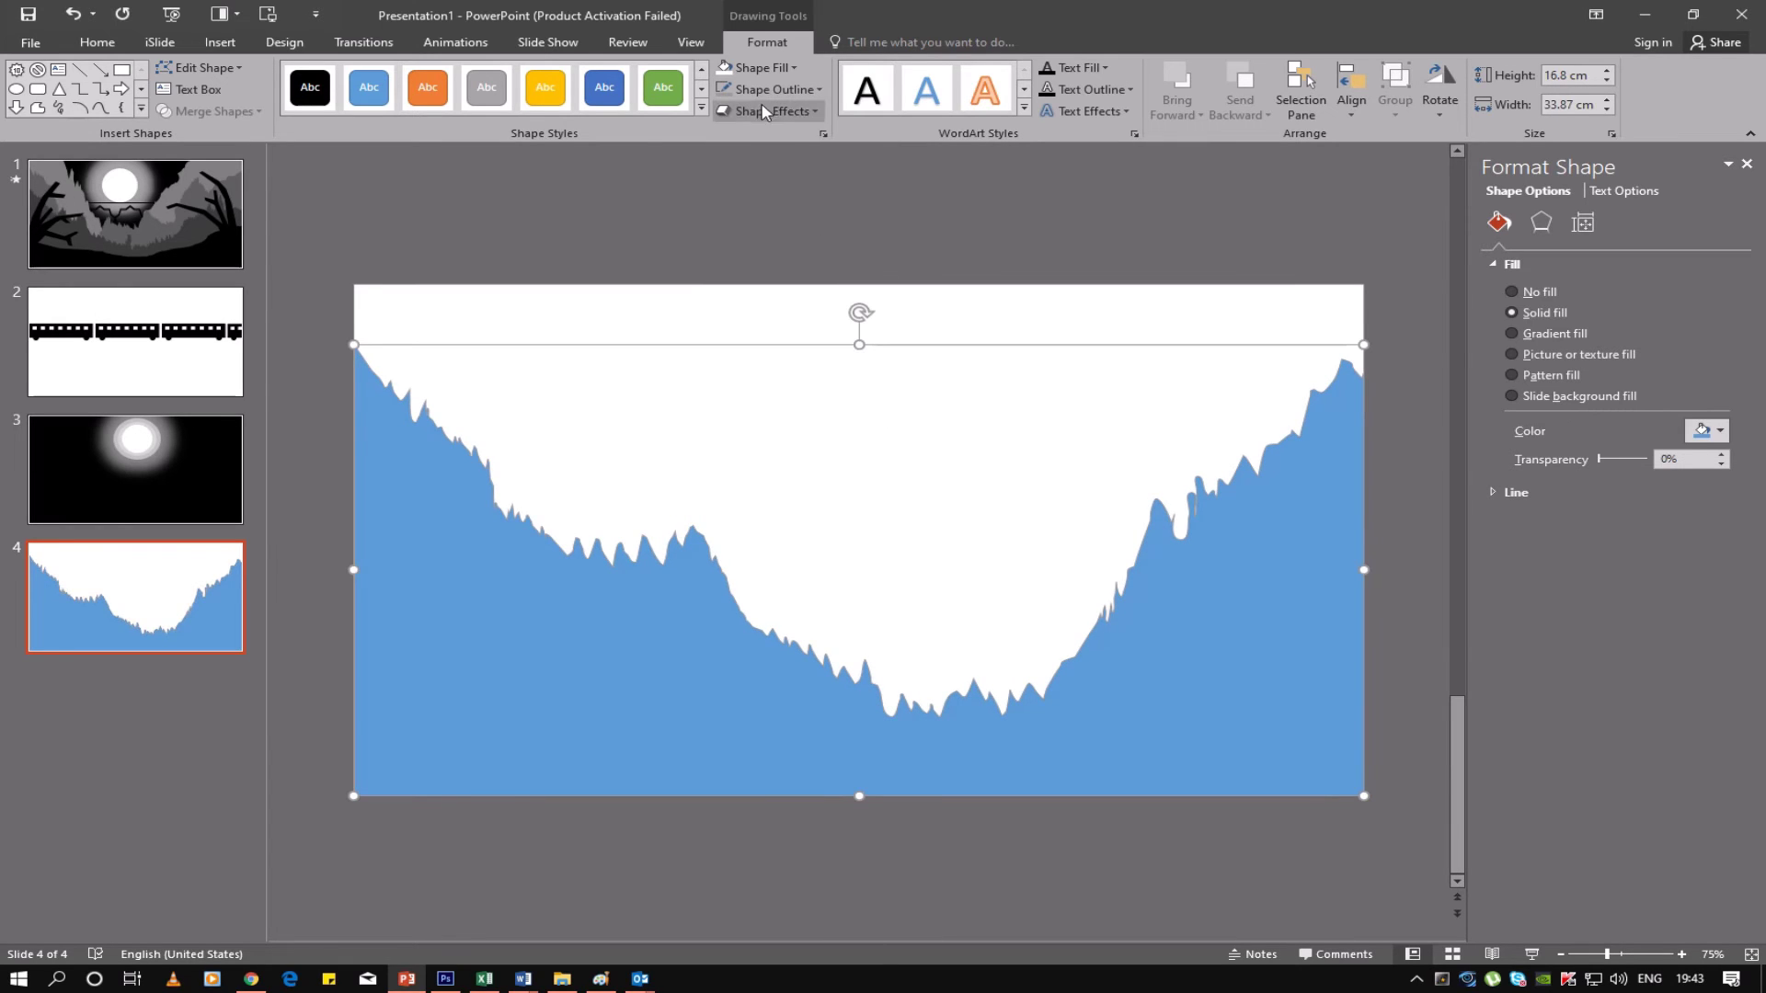
{"action": "left_click", "coordinate": [761, 67]}
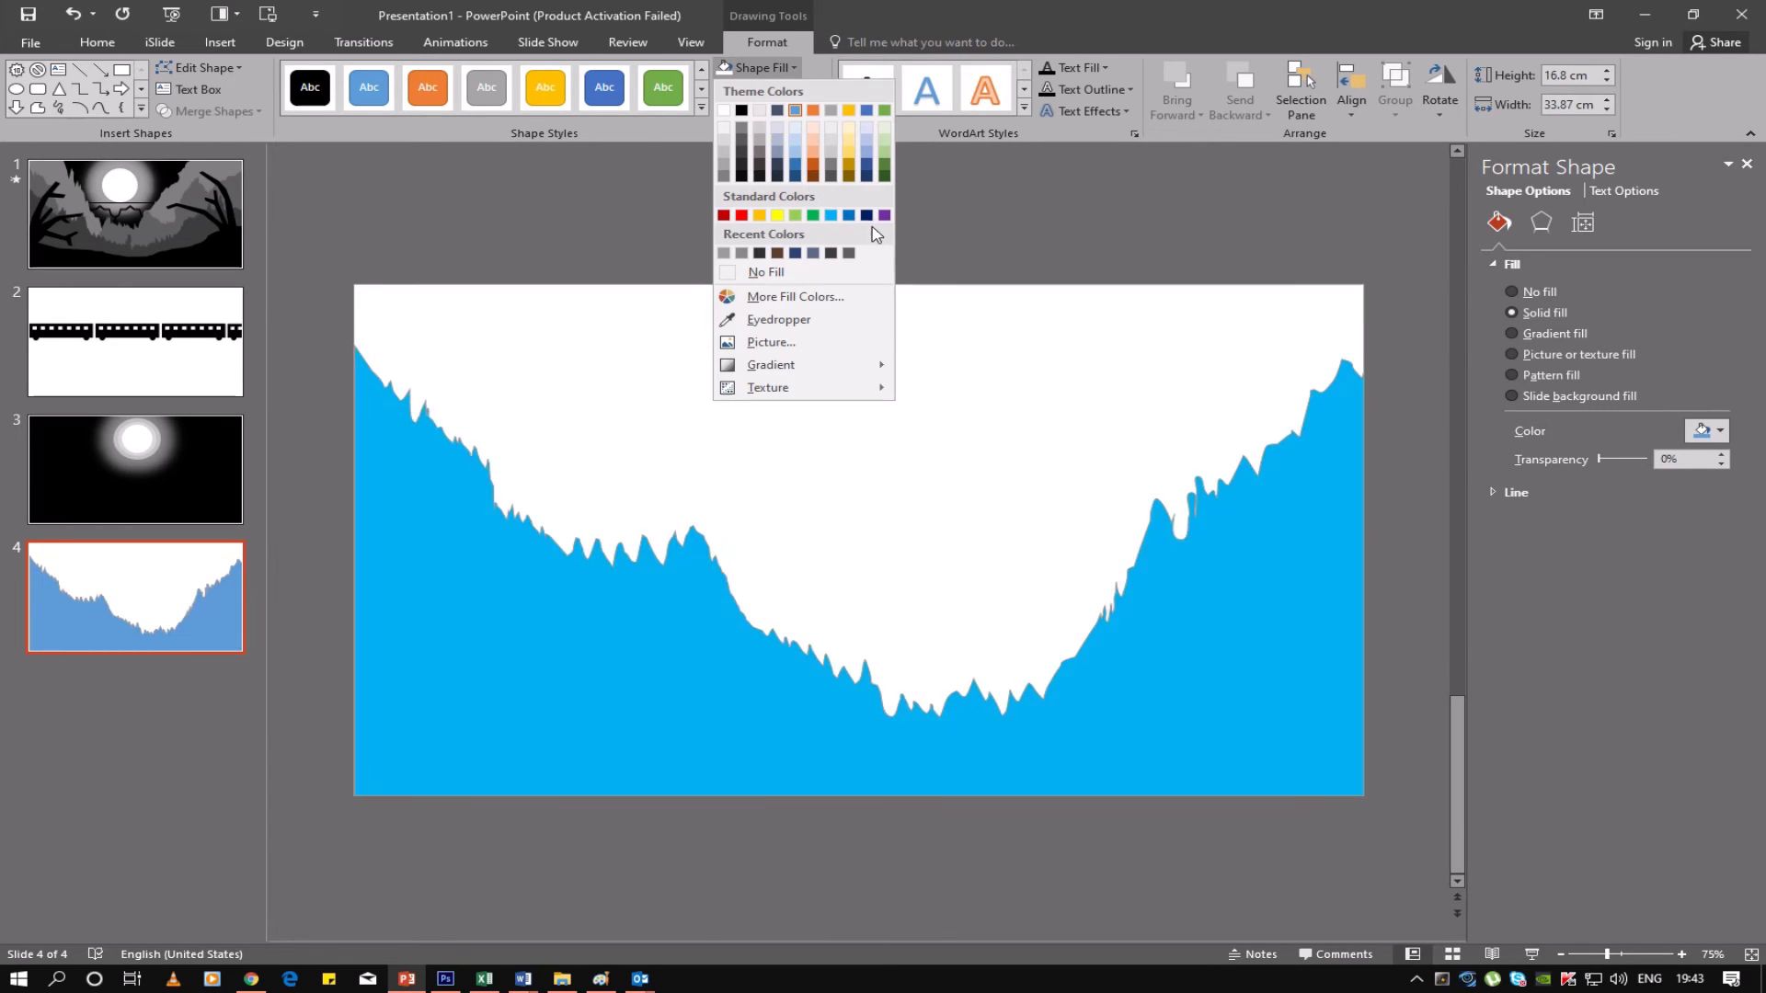
{"action": "left_click", "coordinate": [849, 253]}
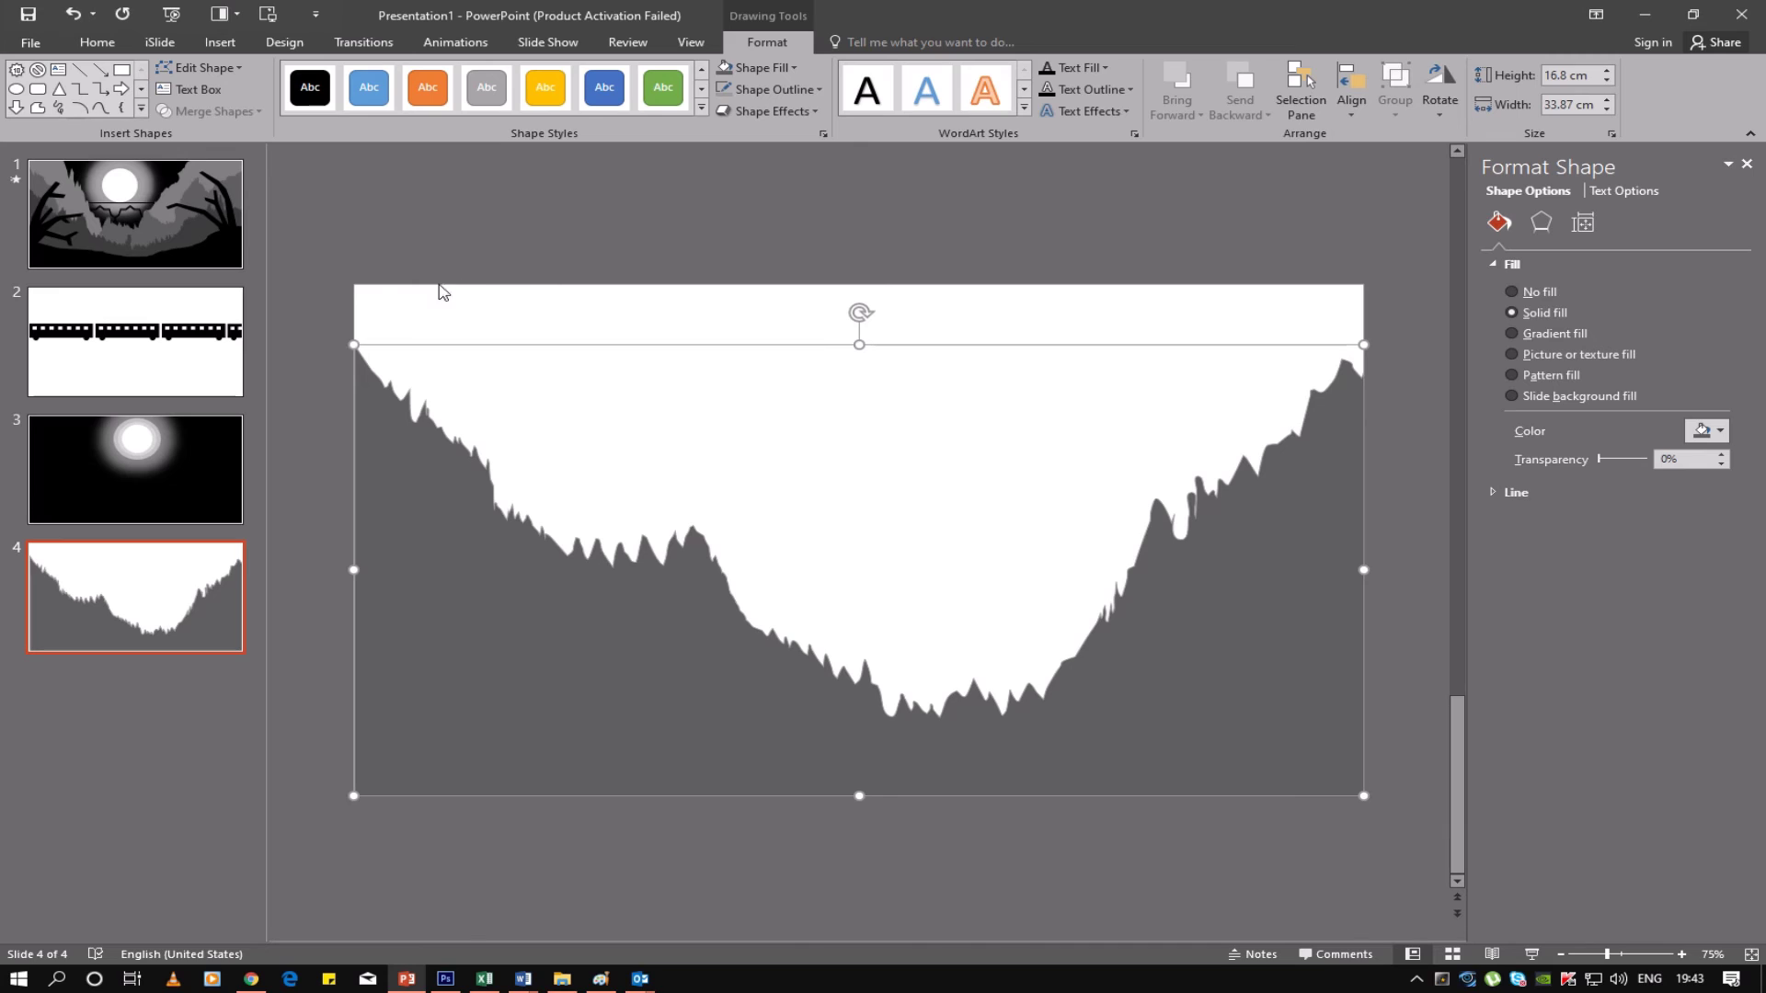
{"action": "left_click", "coordinate": [188, 89]}
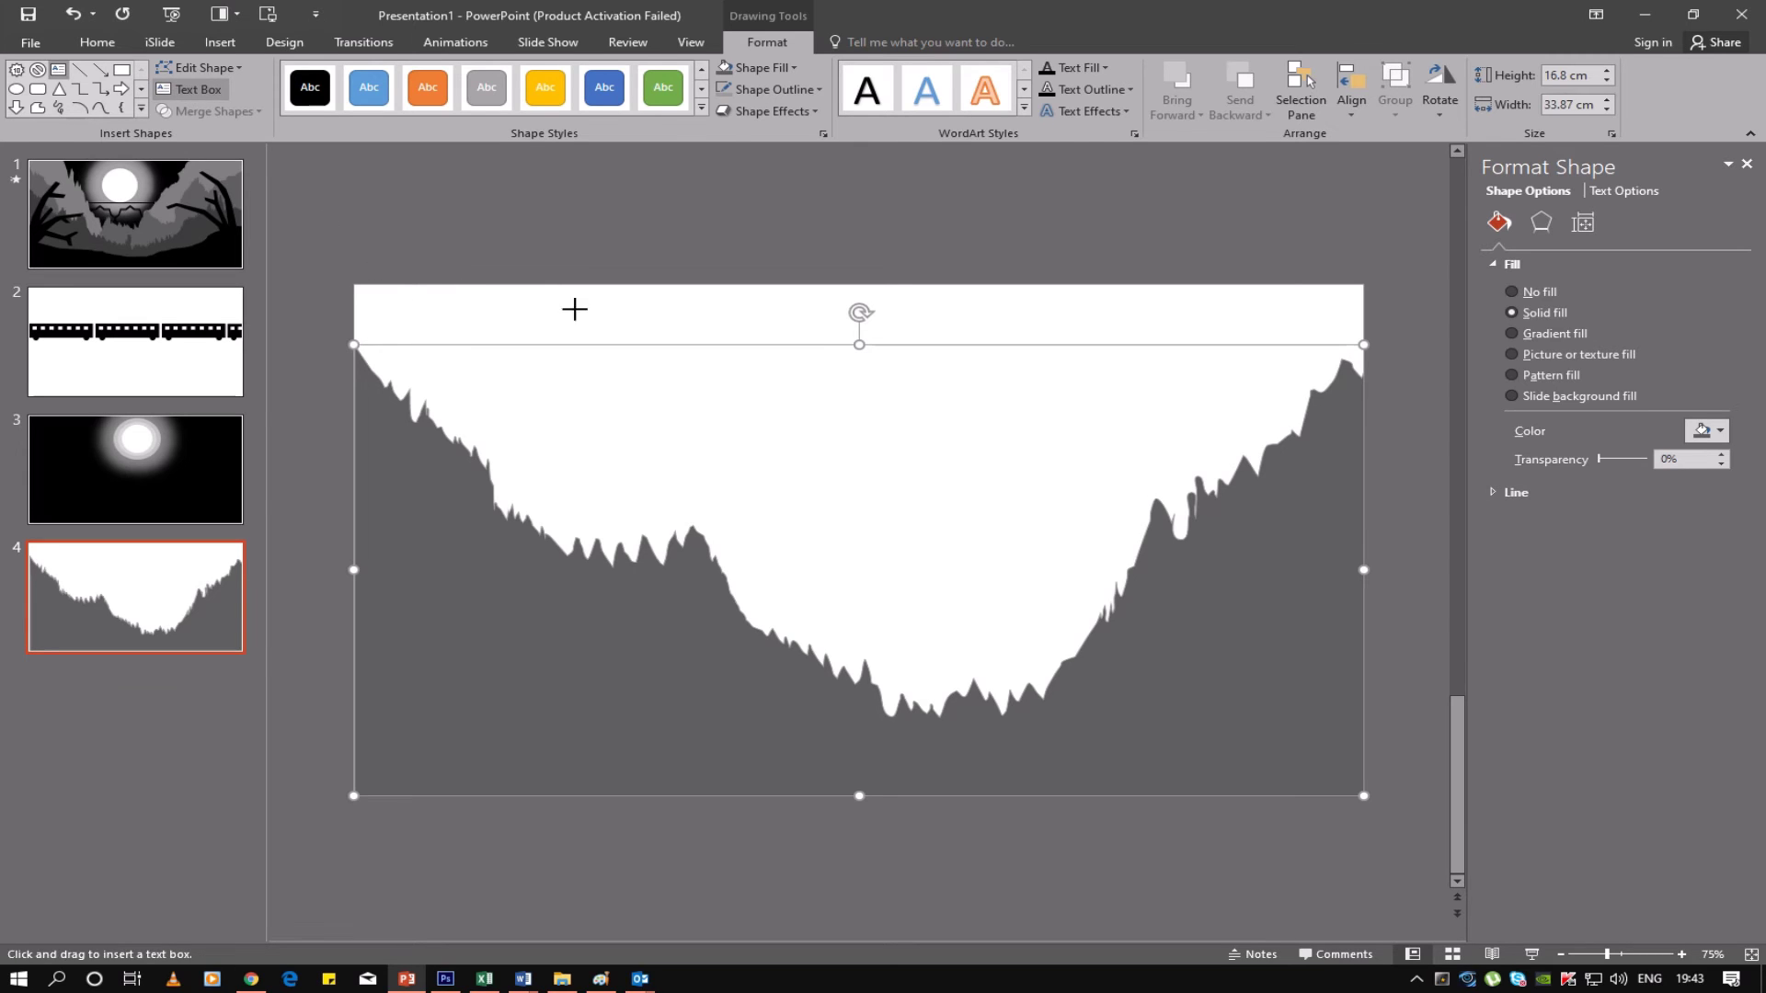
Add a 72 pt 'Make 3 layer' heading text box near the slide top
{"action": "left_click", "coordinate": [576, 308]}
{"action": "type", "text": "Make "}
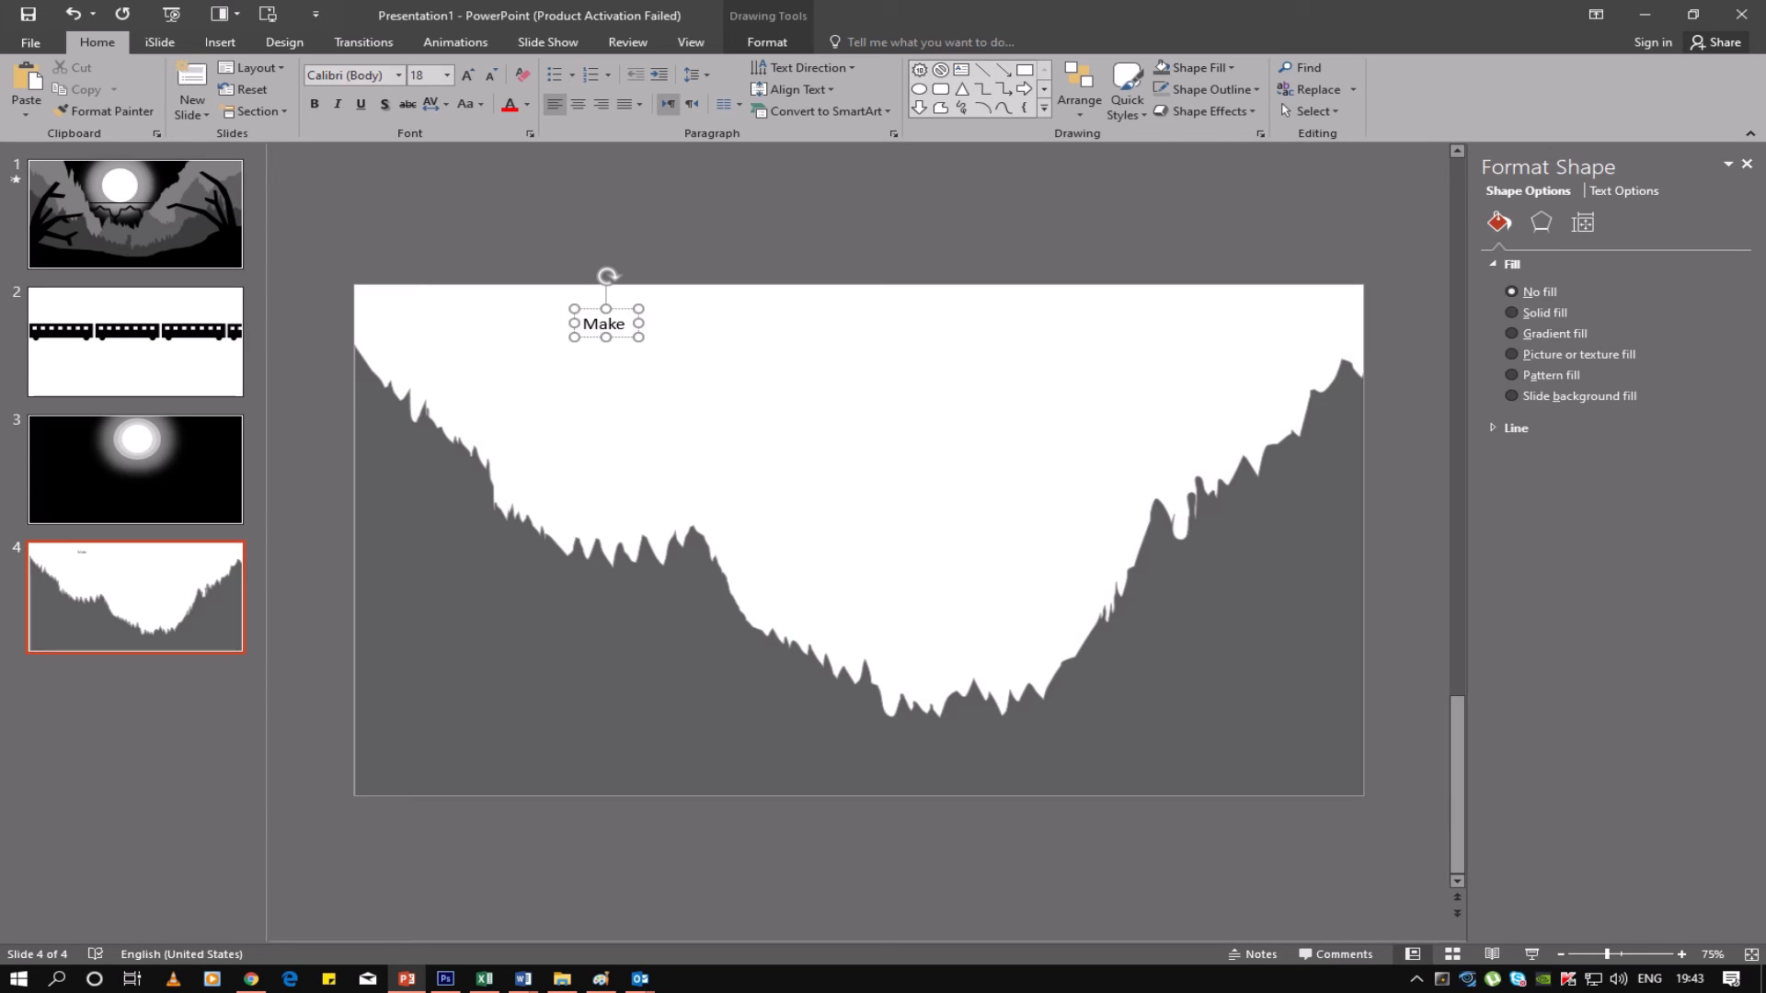
{"action": "type", "text": "3 "}
{"action": "type", "text": "layer"}
{"action": "left_click", "coordinate": [533, 278]}
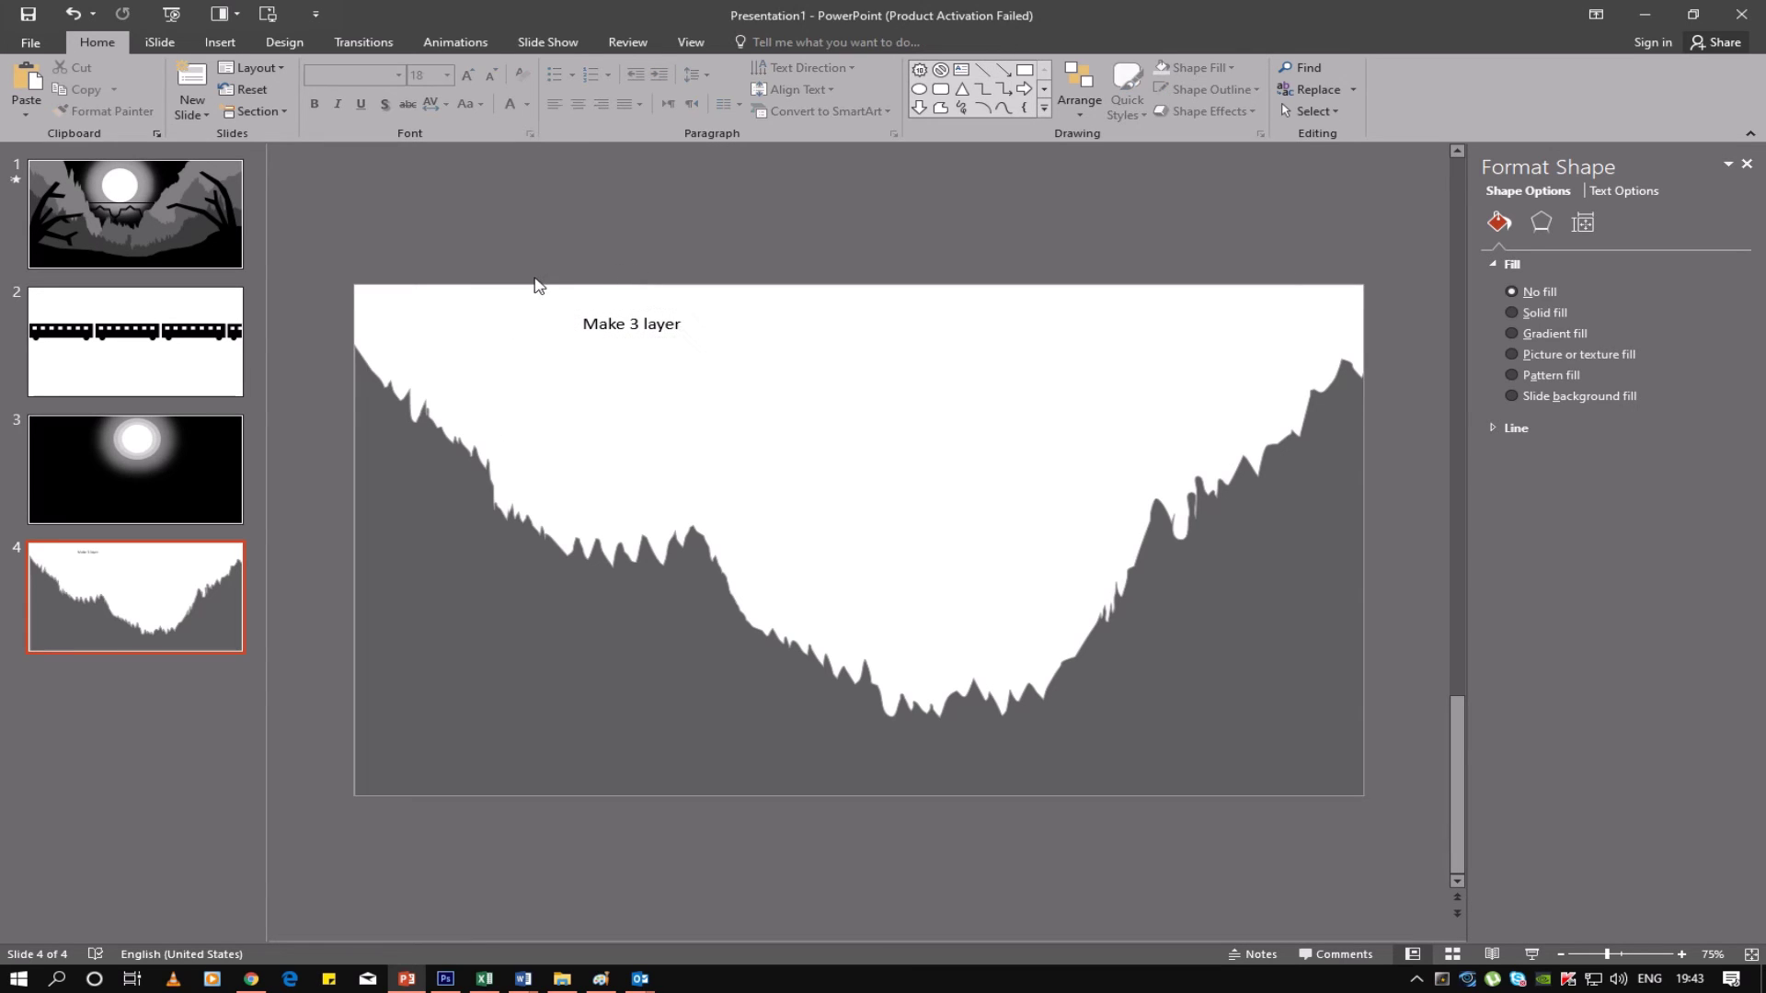
{"action": "left_click", "coordinate": [484, 583]}
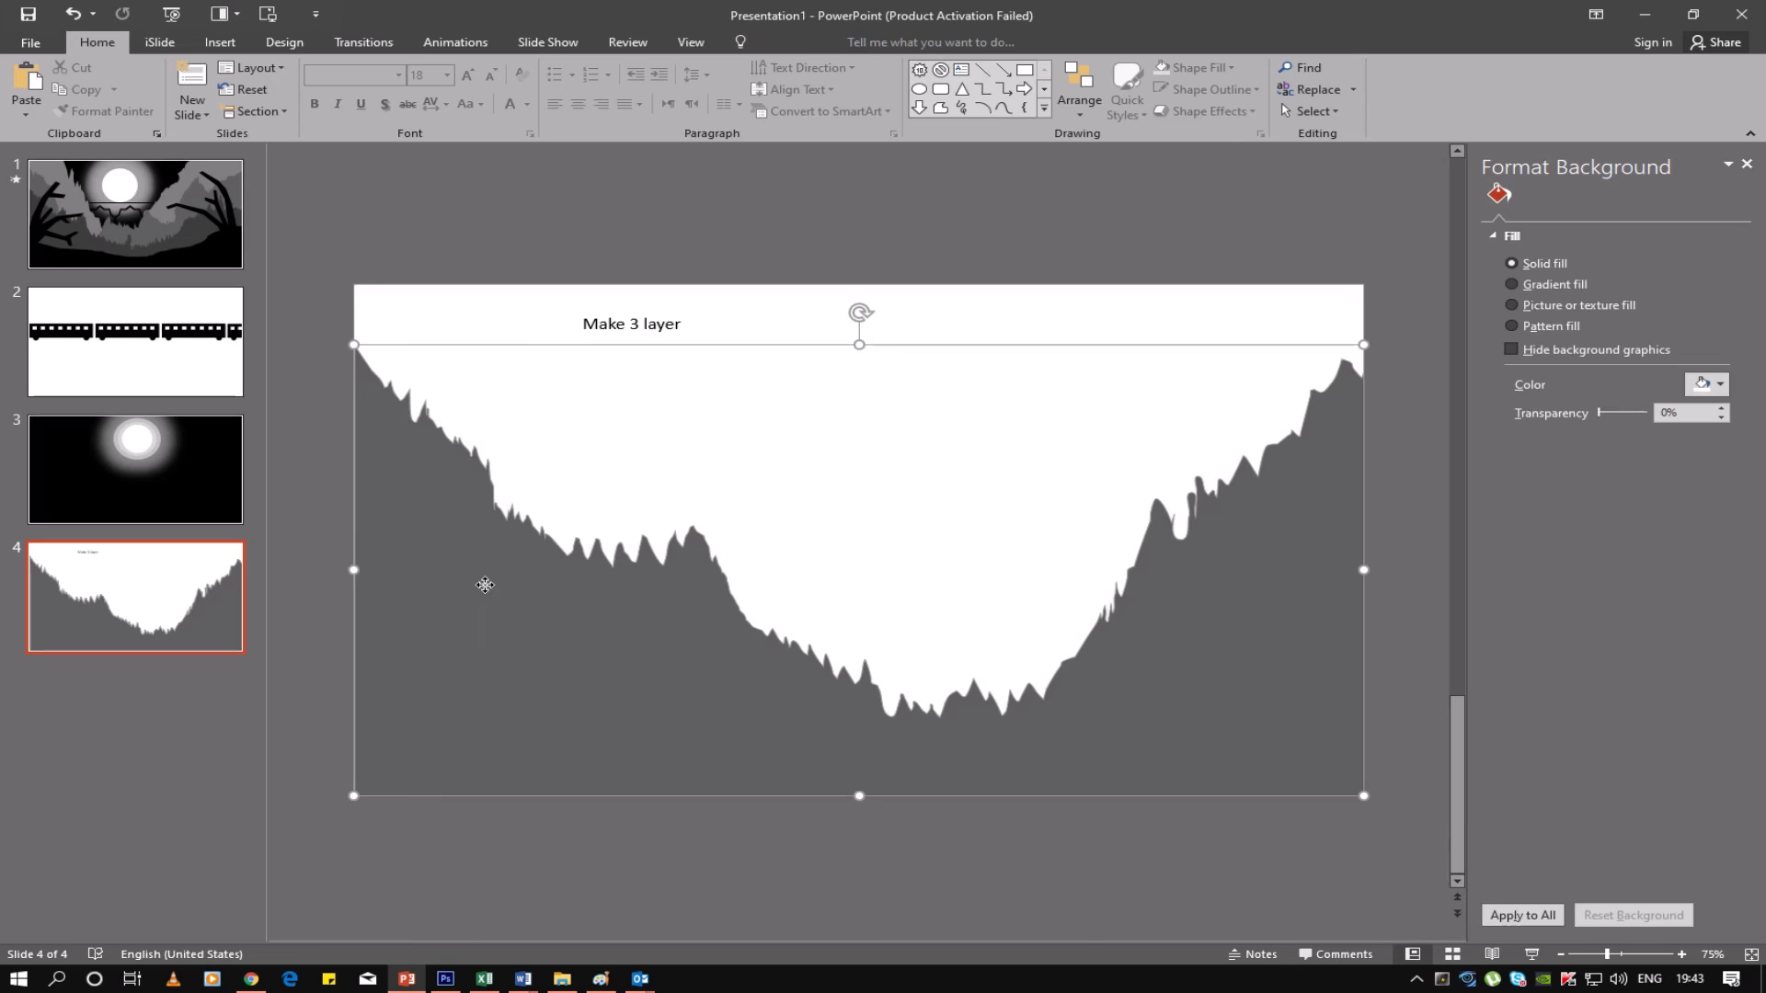
{"action": "left_click", "coordinate": [940, 107]}
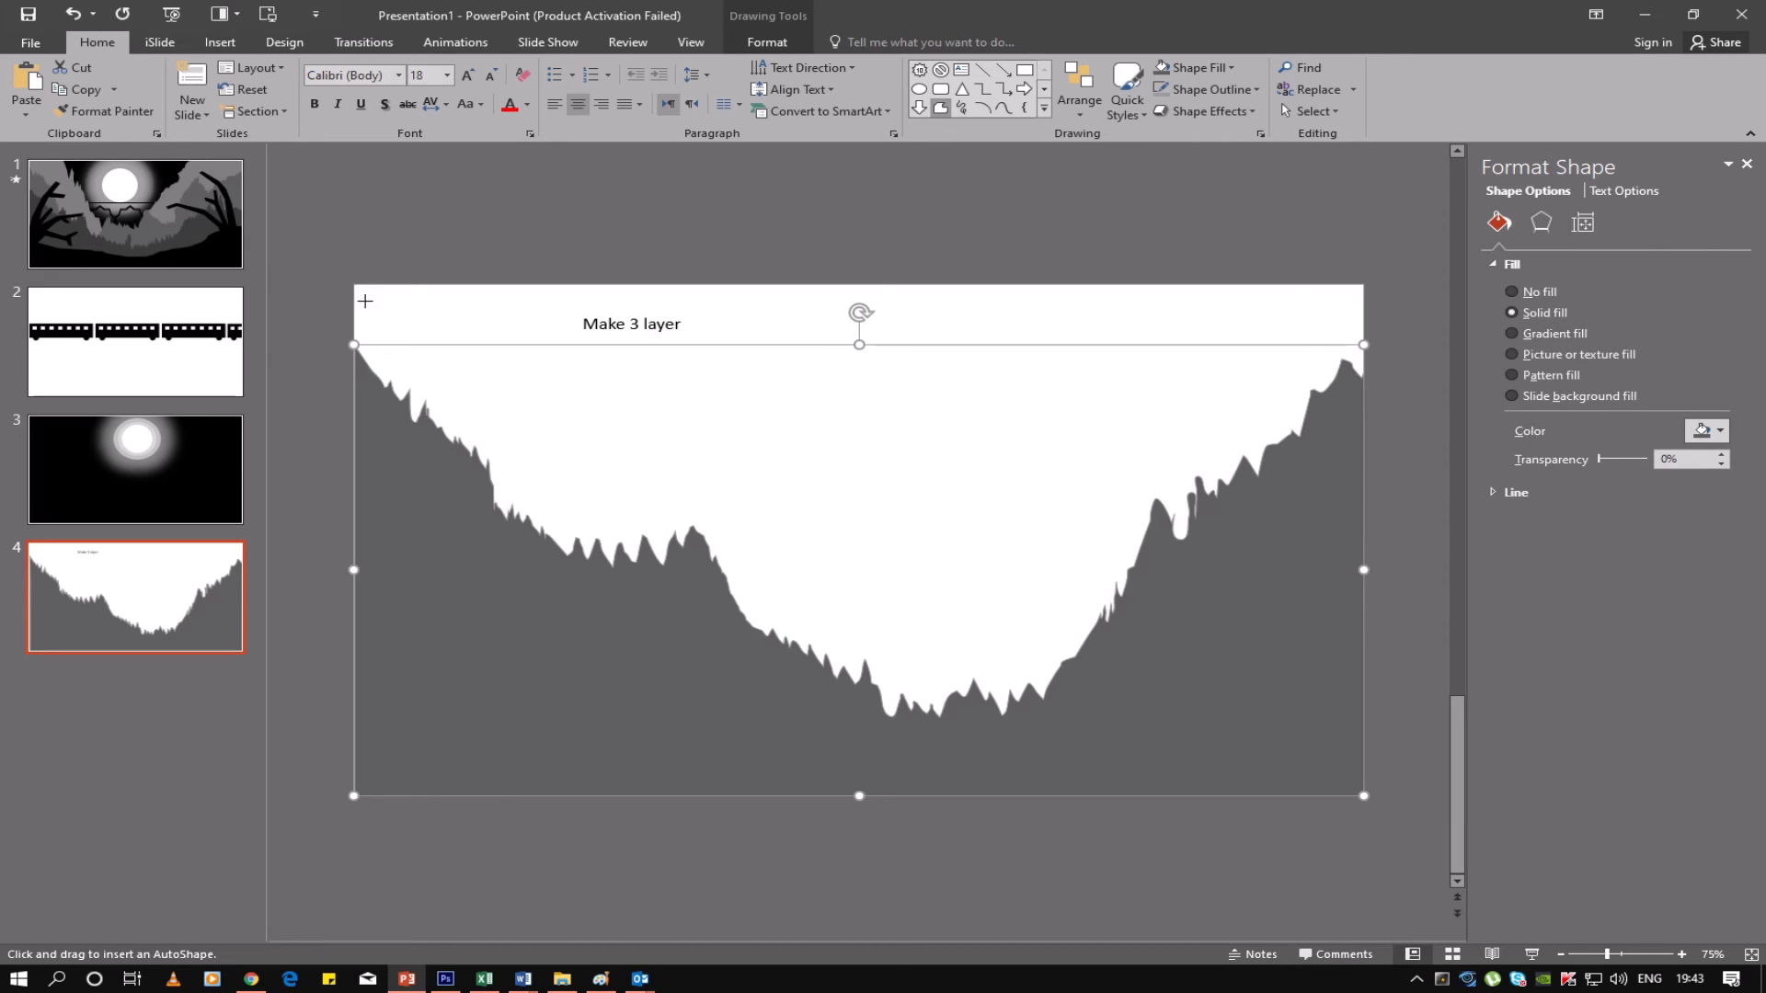
{"action": "key", "text": "ctrl+z"}
{"action": "left_click", "coordinate": [615, 232]}
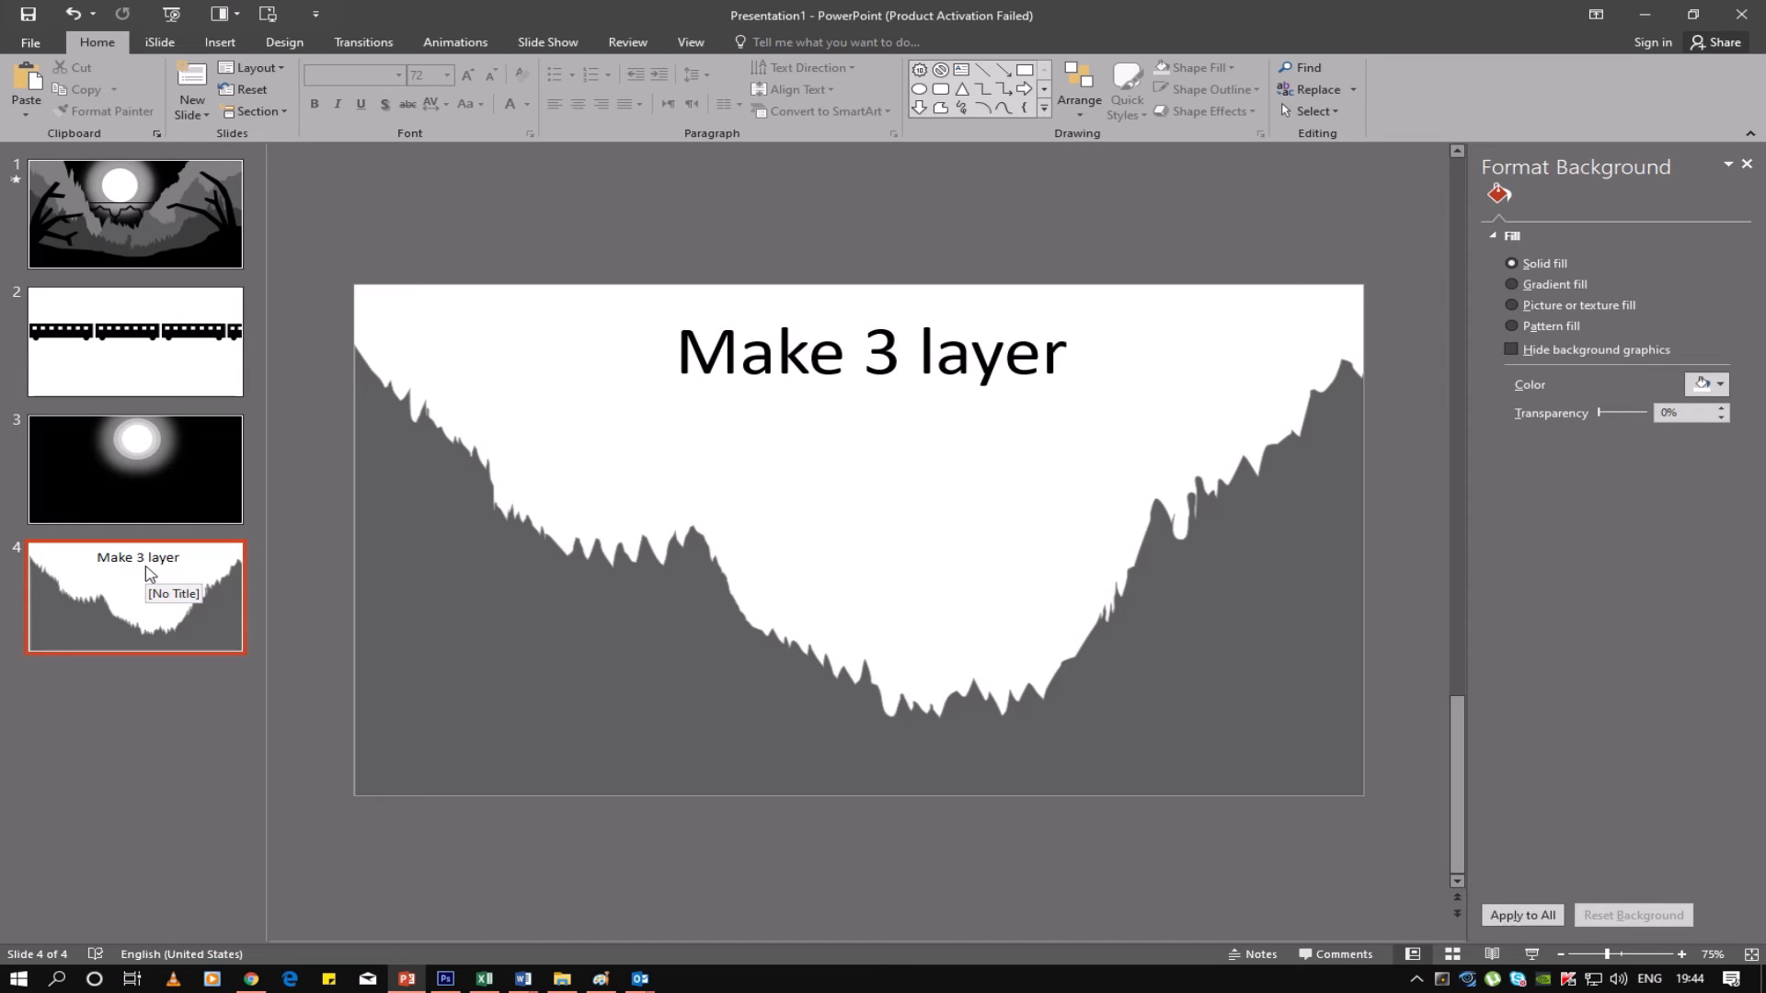
Duplicate the first moonlit canyon landscape slide as slide 2
{"action": "right_click", "coordinate": [167, 247]}
{"action": "left_click", "coordinate": [217, 386]}
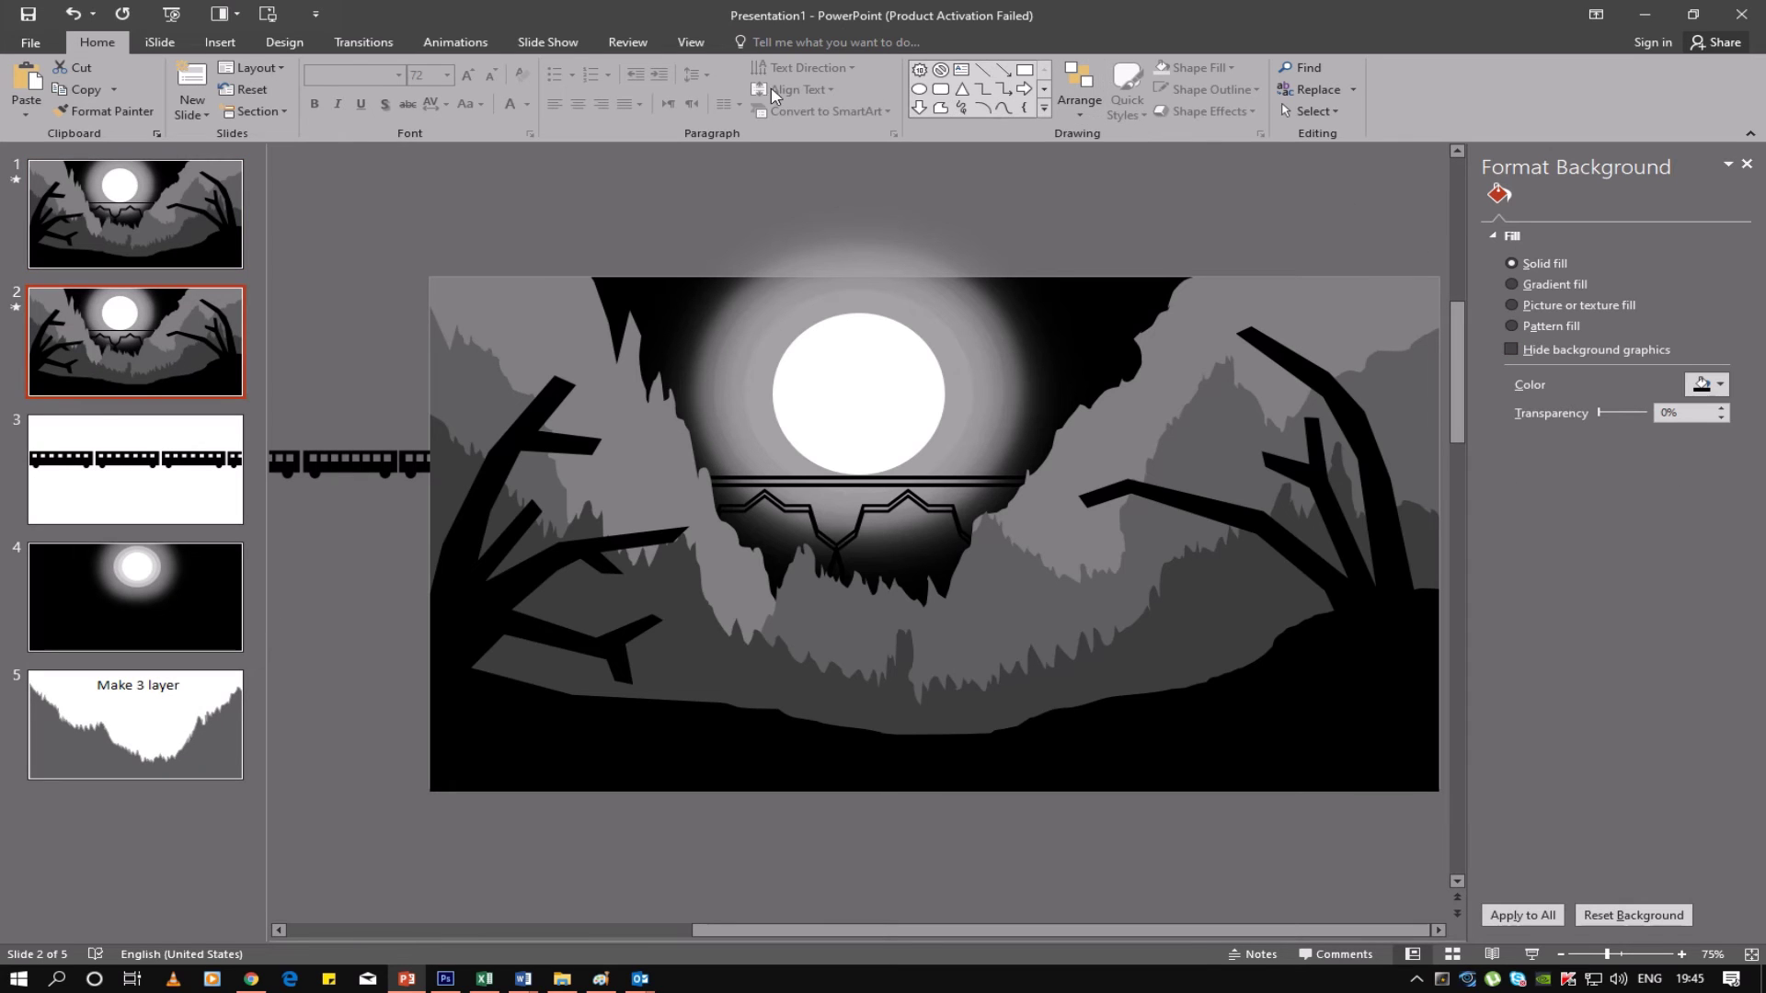
{"action": "left_click", "coordinate": [455, 42]}
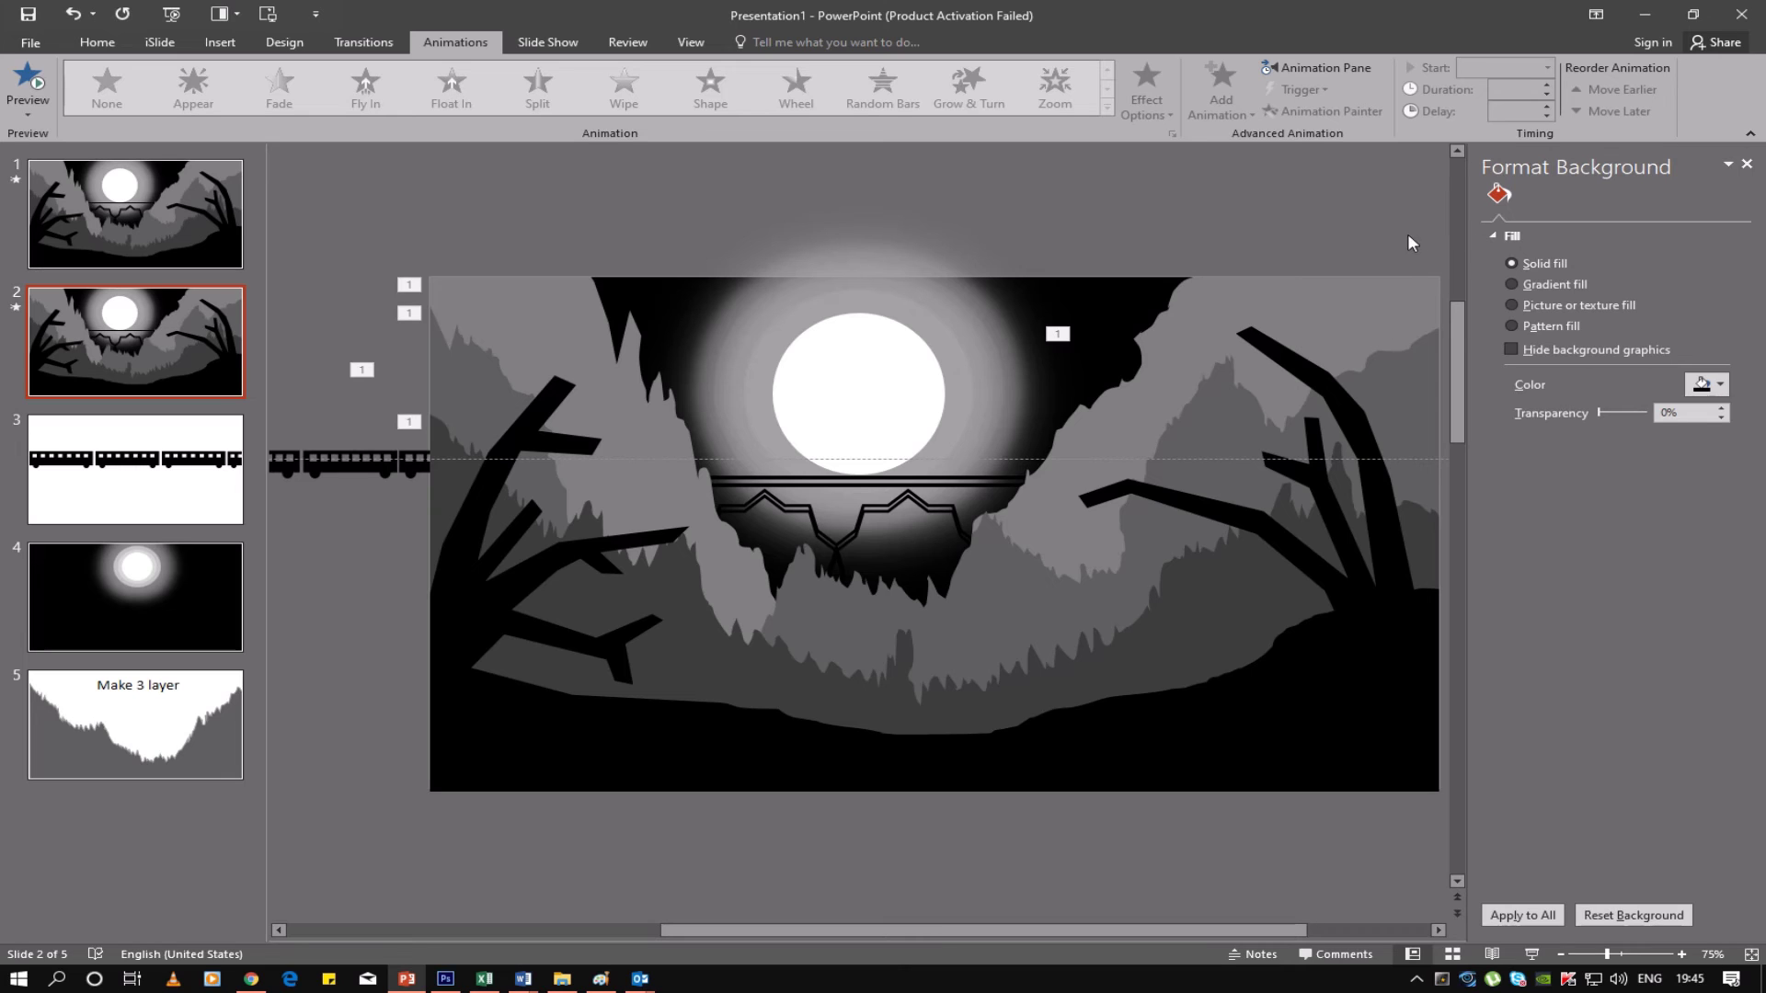
Remove all six freeform animations from the duplicated slide via the Animation Pane
{"action": "left_click", "coordinate": [1329, 64]}
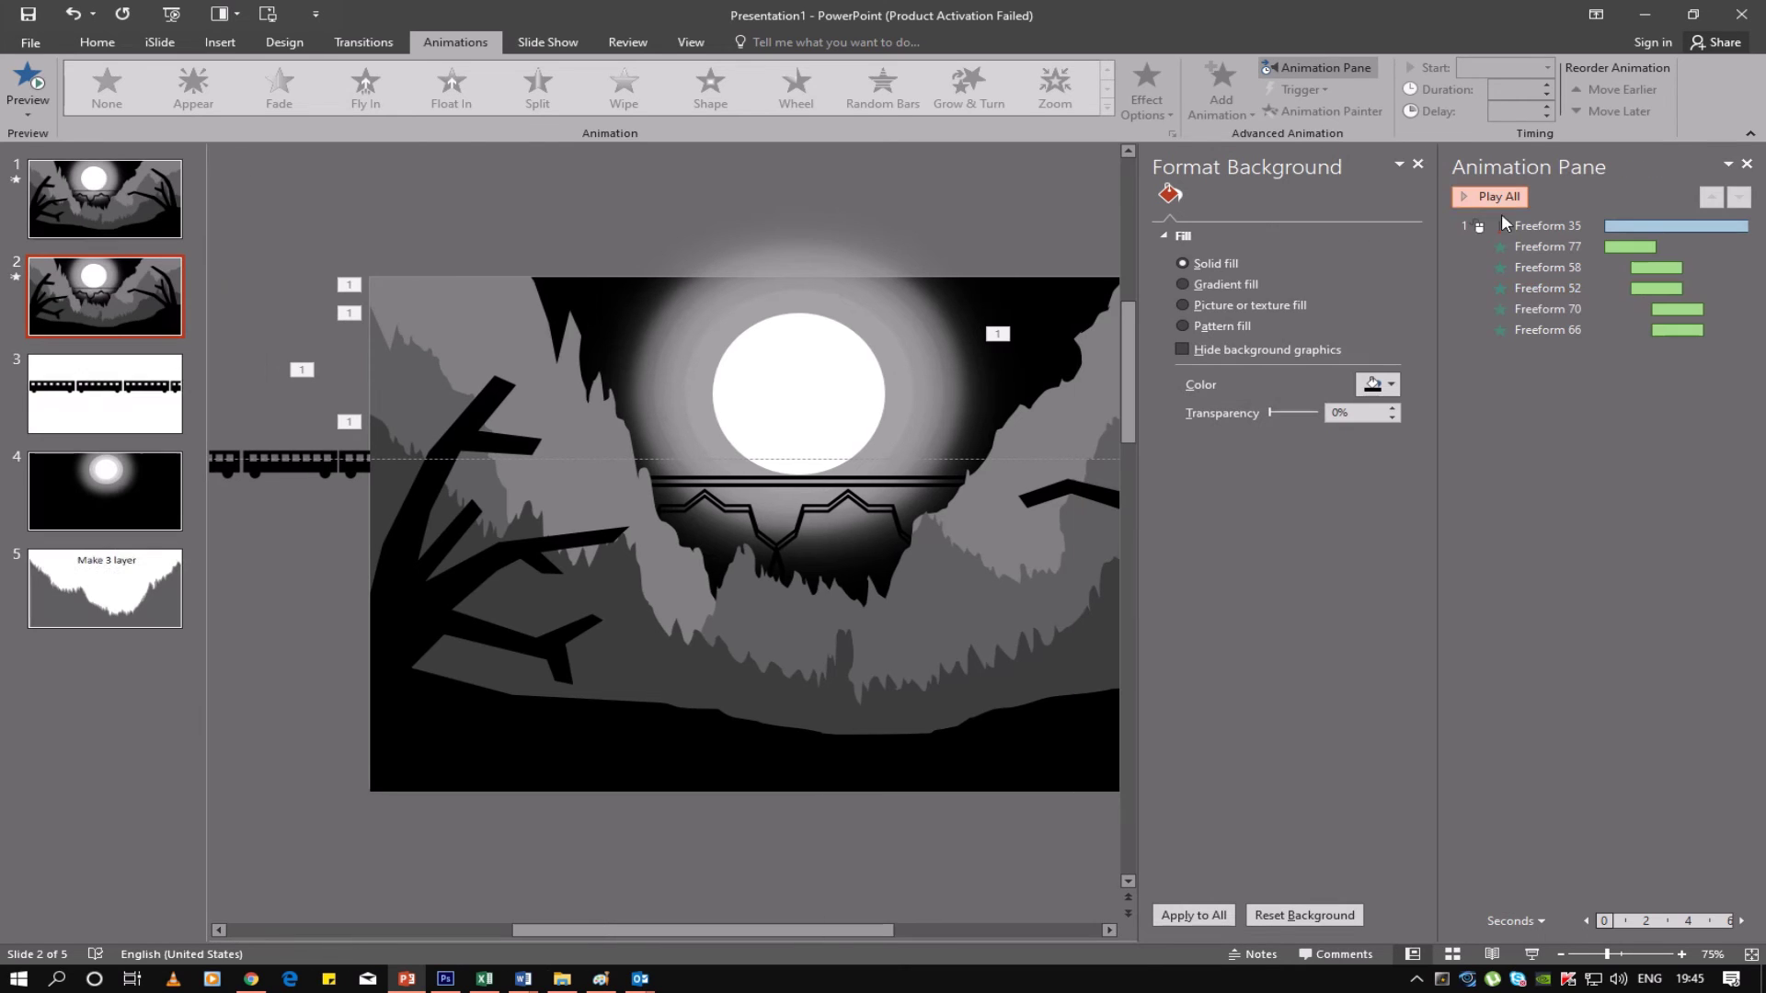
{"action": "left_click", "coordinate": [1722, 328]}
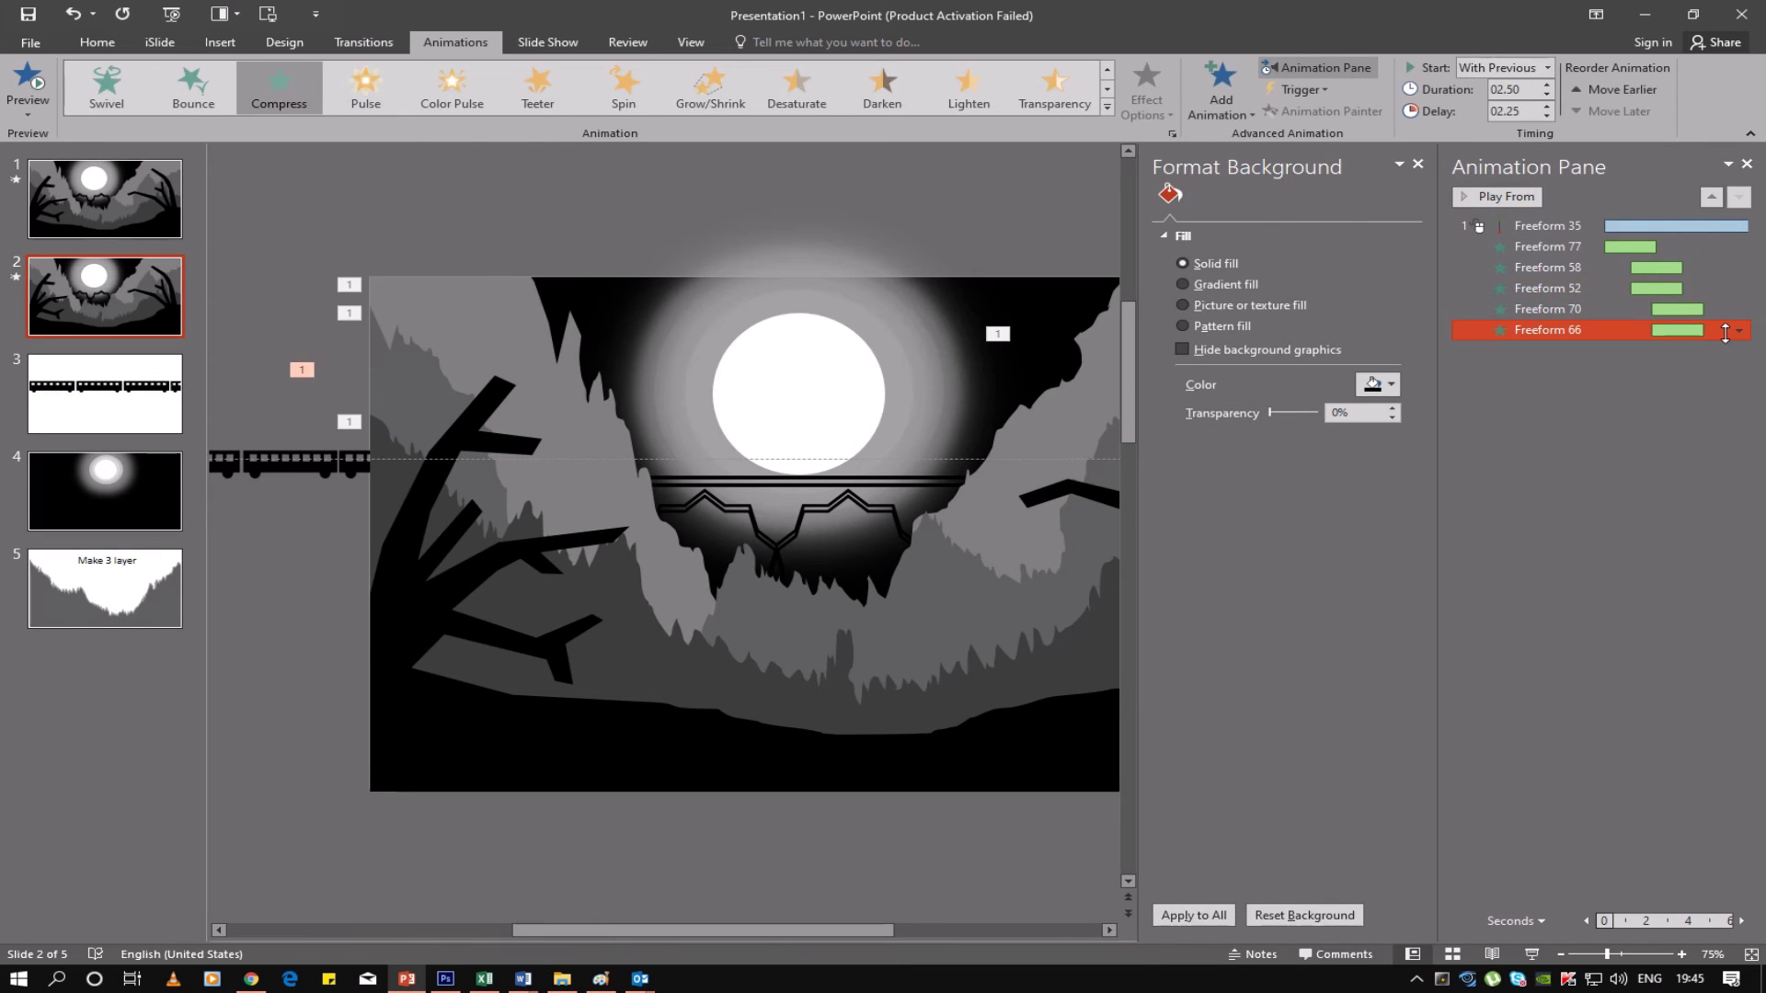
{"action": "key", "text": "ctrl+a"}
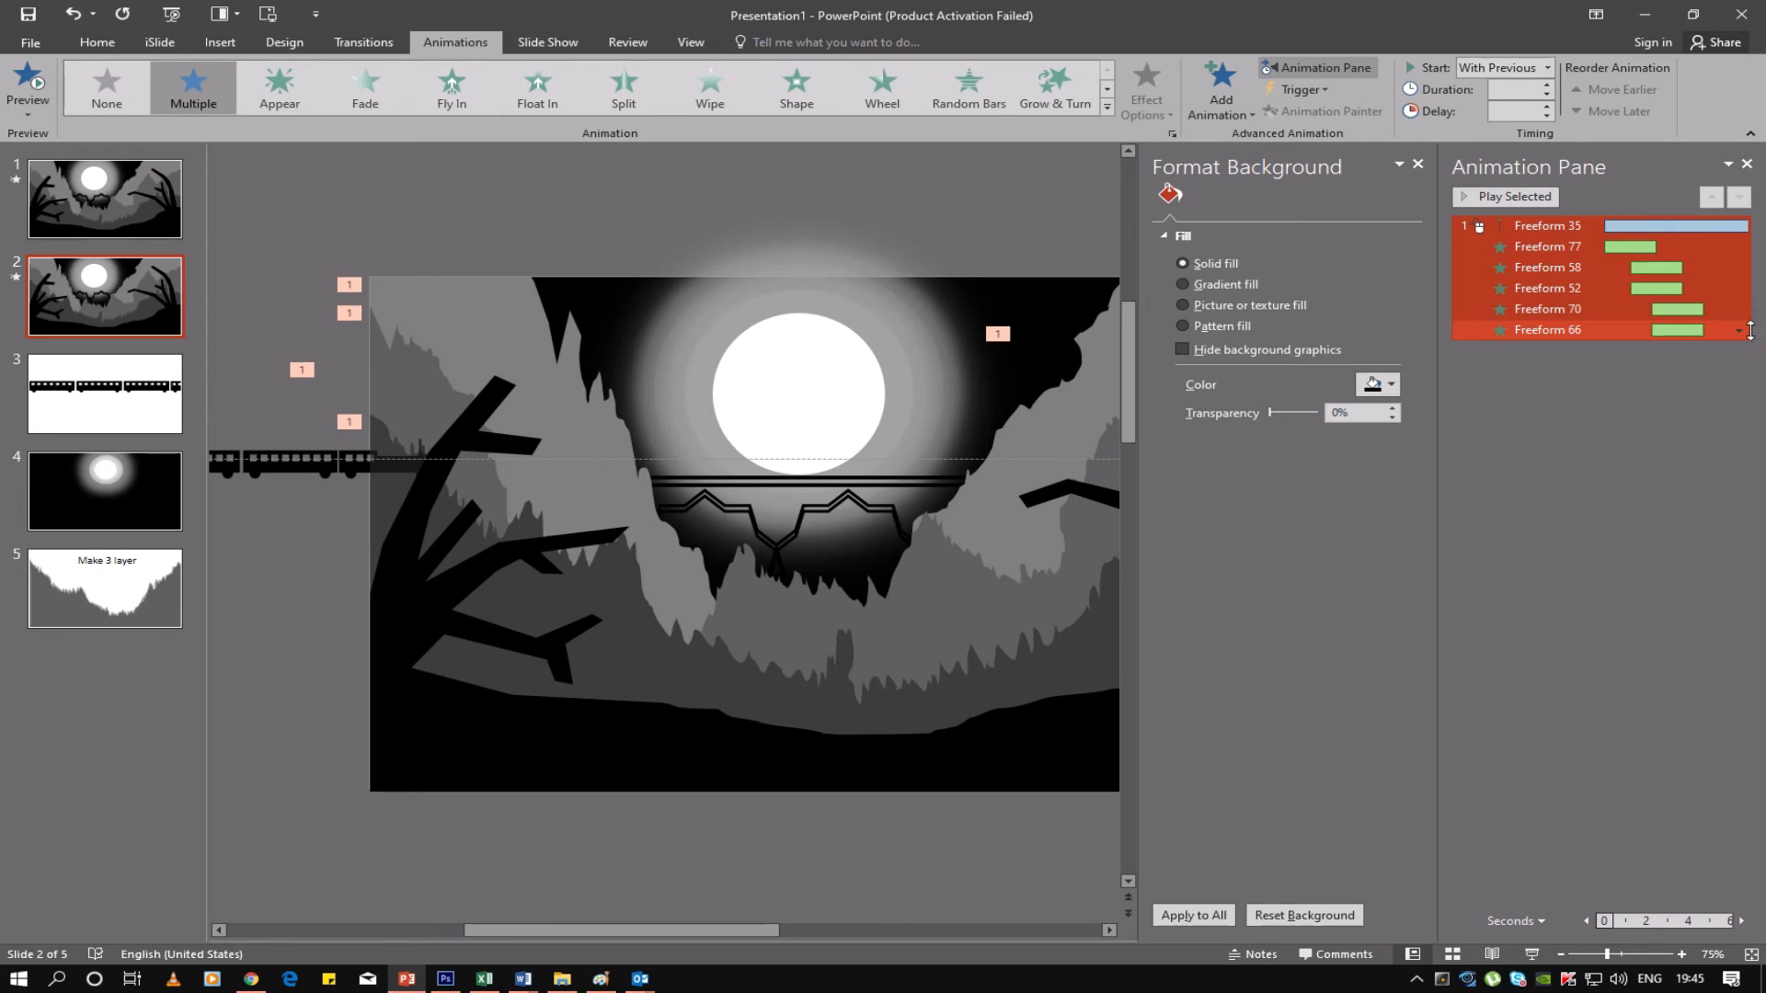
{"action": "left_click", "coordinate": [1738, 330]}
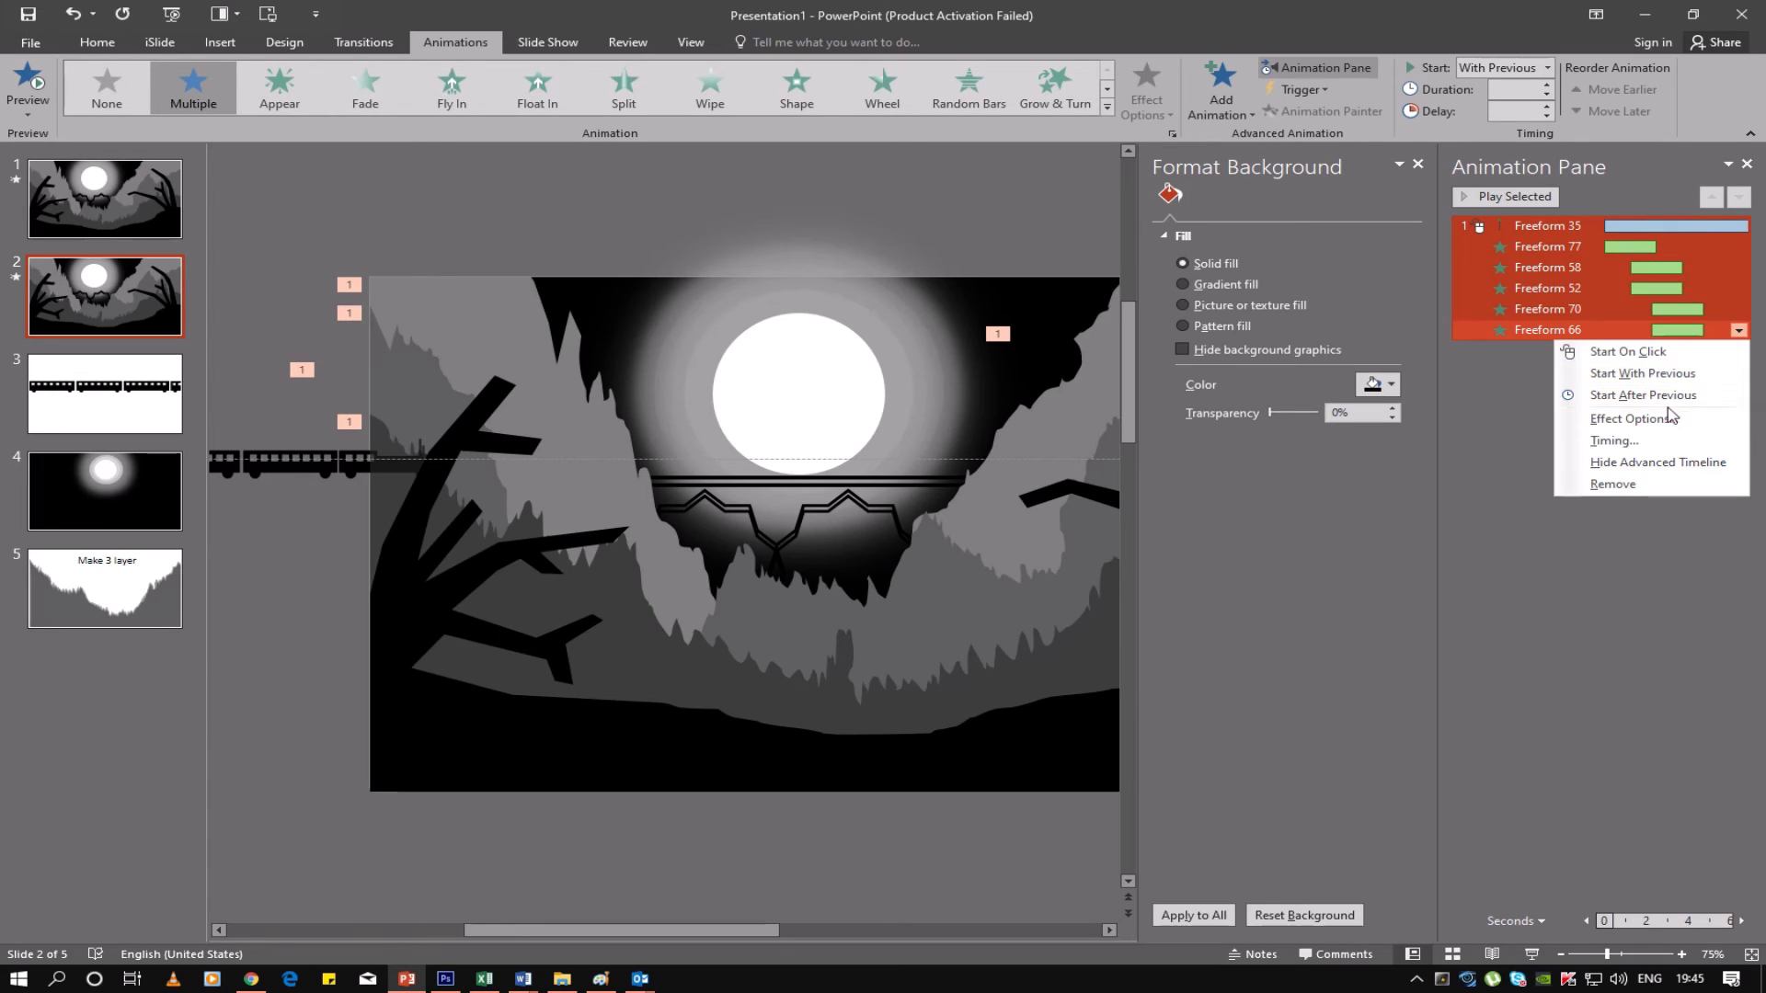
{"action": "left_click", "coordinate": [1612, 483]}
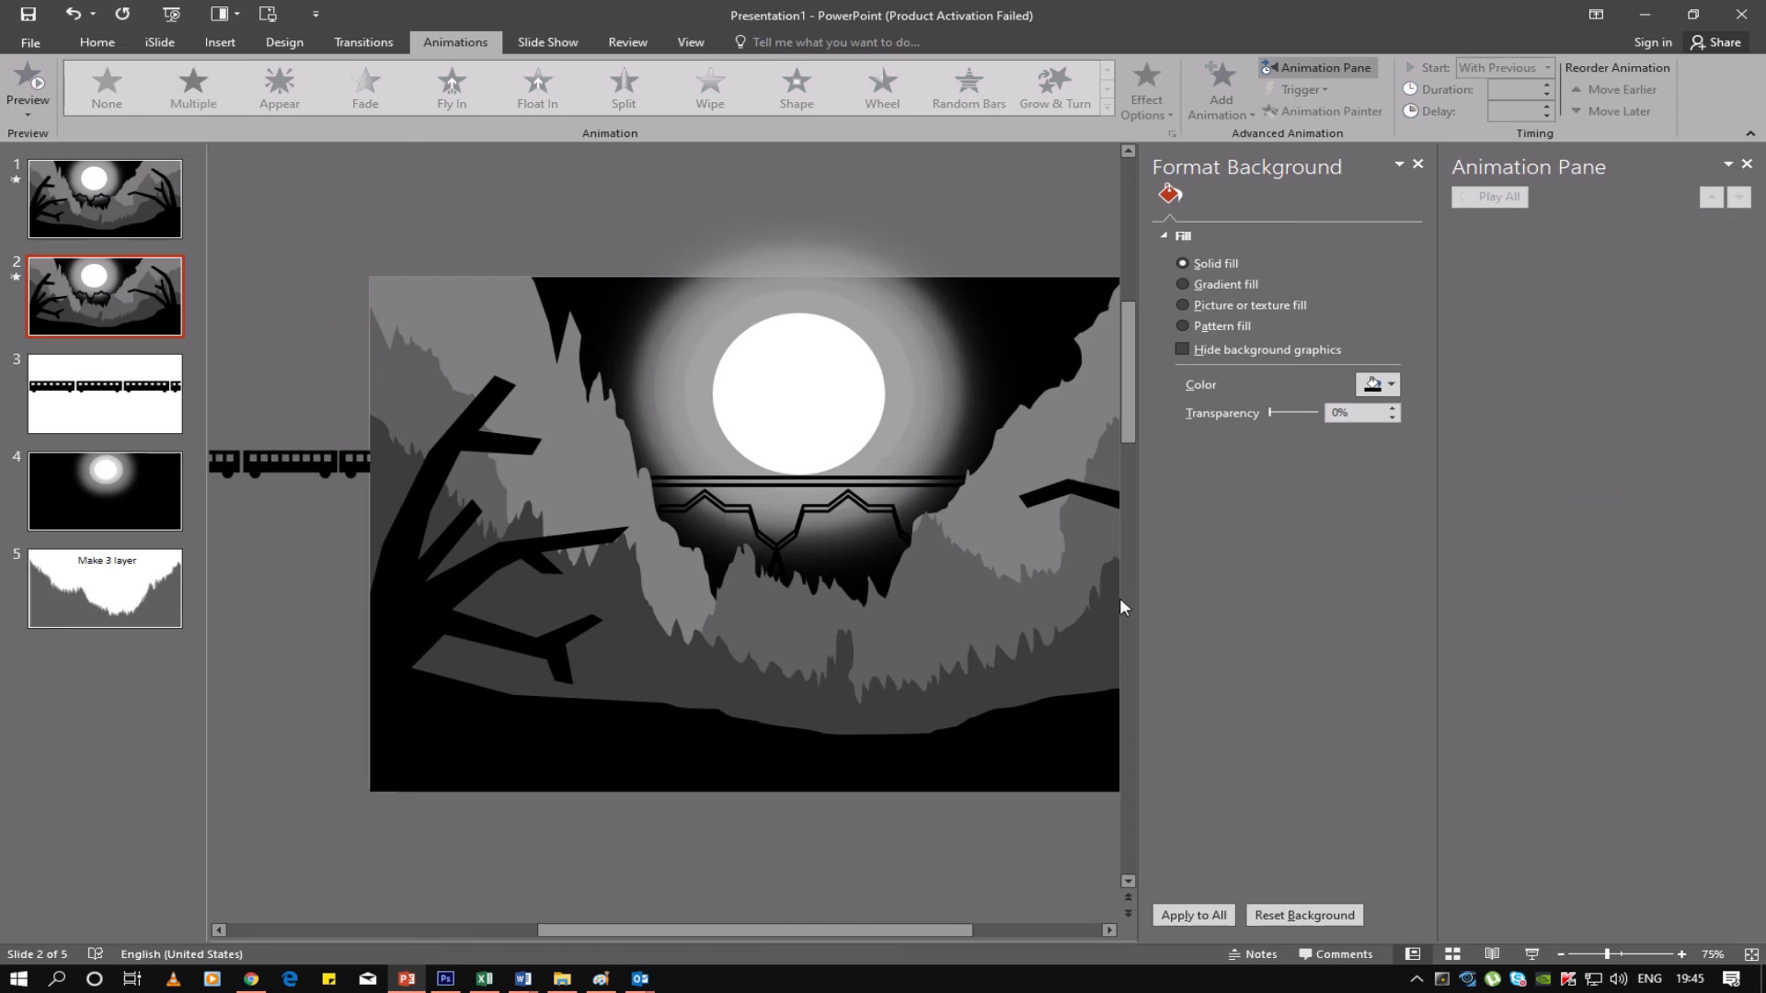
{"action": "left_click", "coordinate": [1417, 164]}
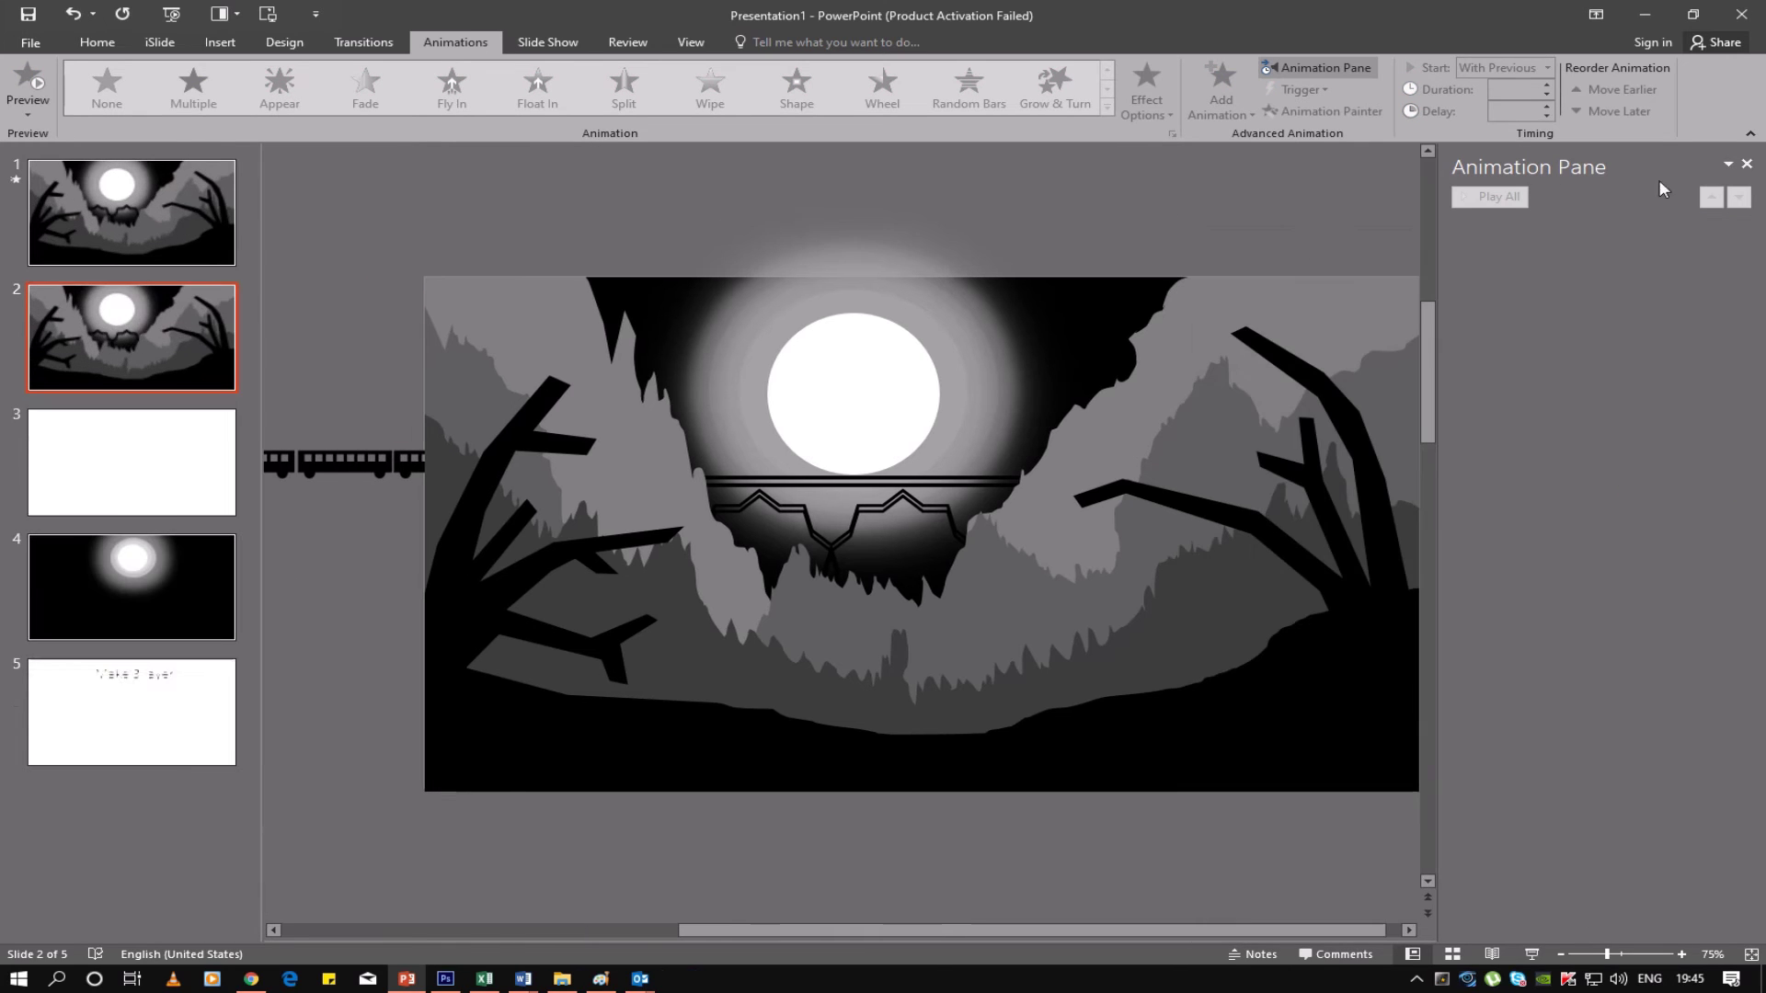
Give the train a straight Lines motion-path animation
{"action": "left_click", "coordinate": [1747, 166]}
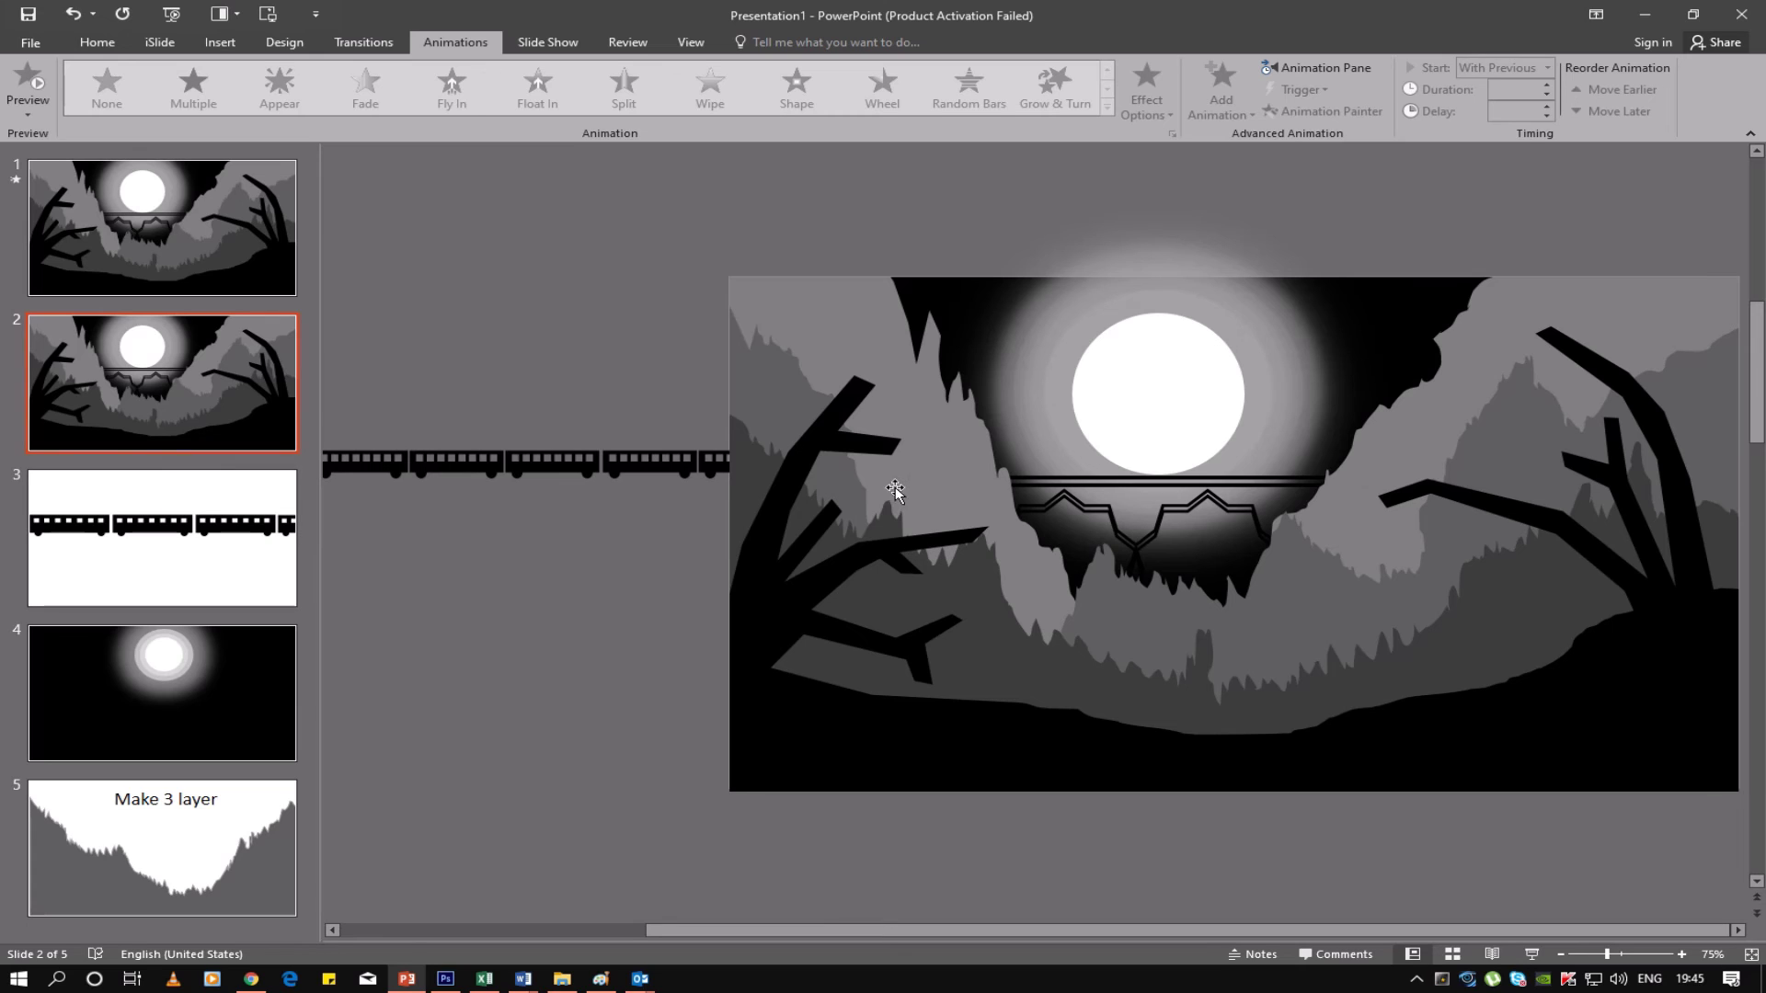
{"action": "left_click", "coordinate": [621, 470]}
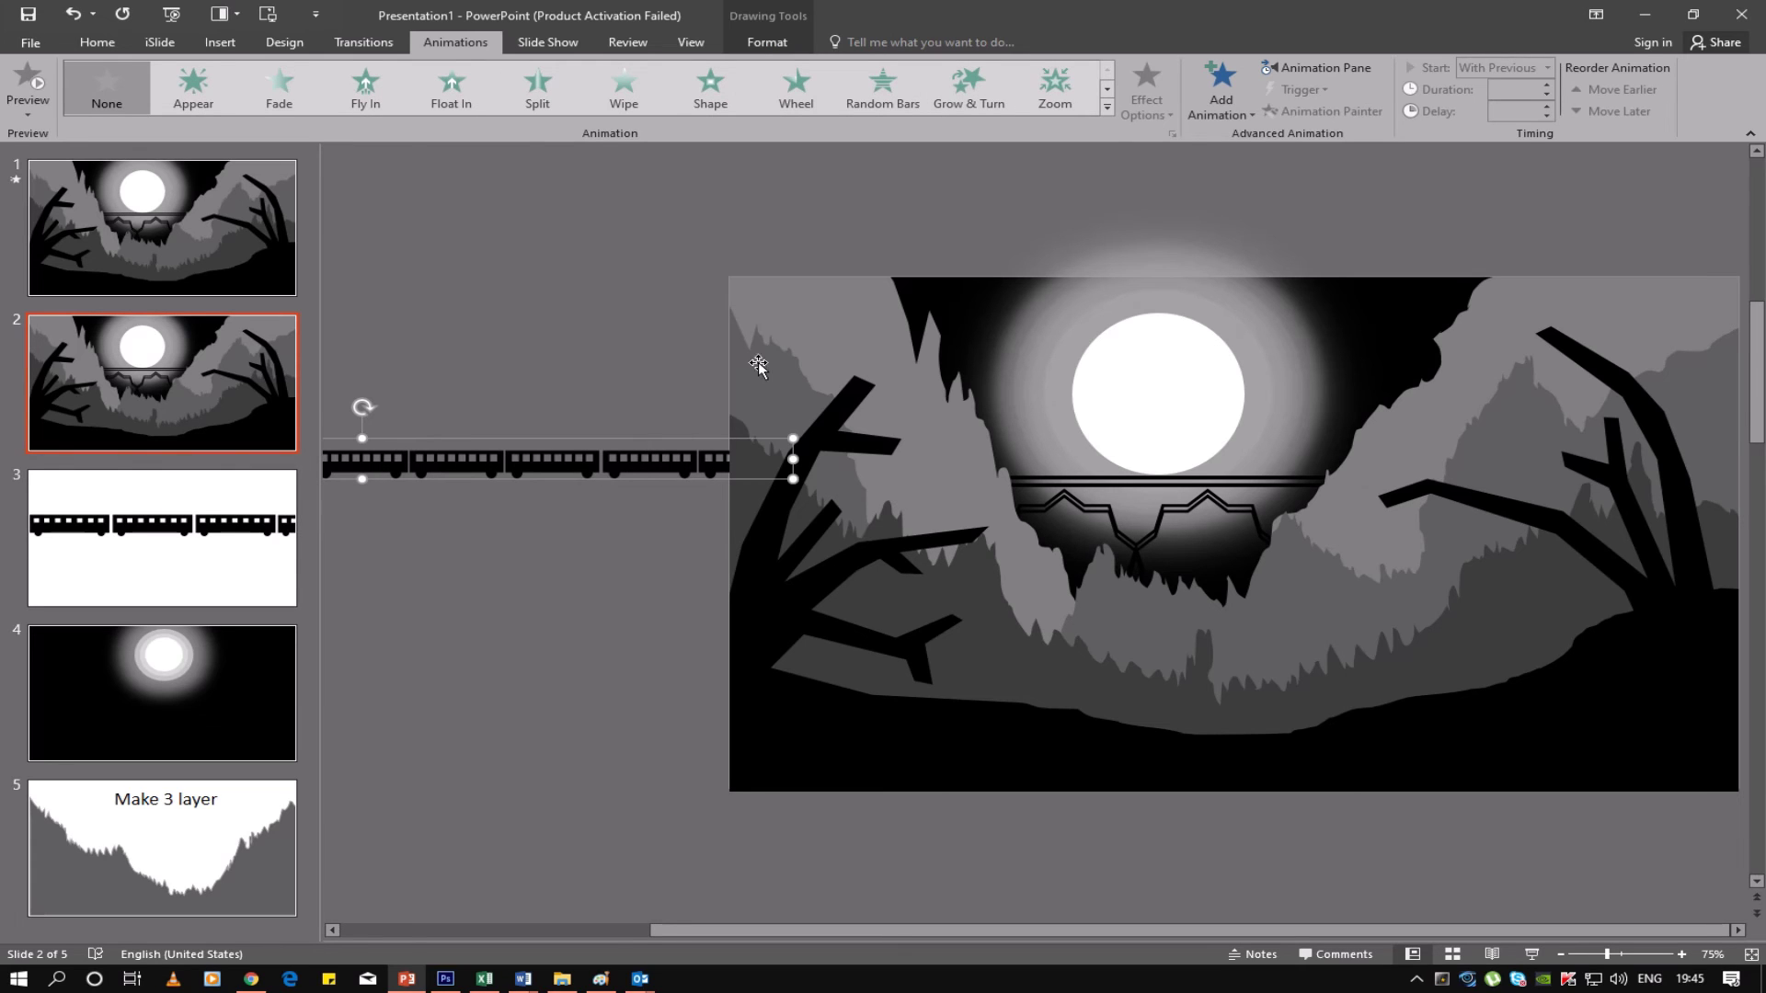
{"action": "left_click", "coordinate": [1221, 87]}
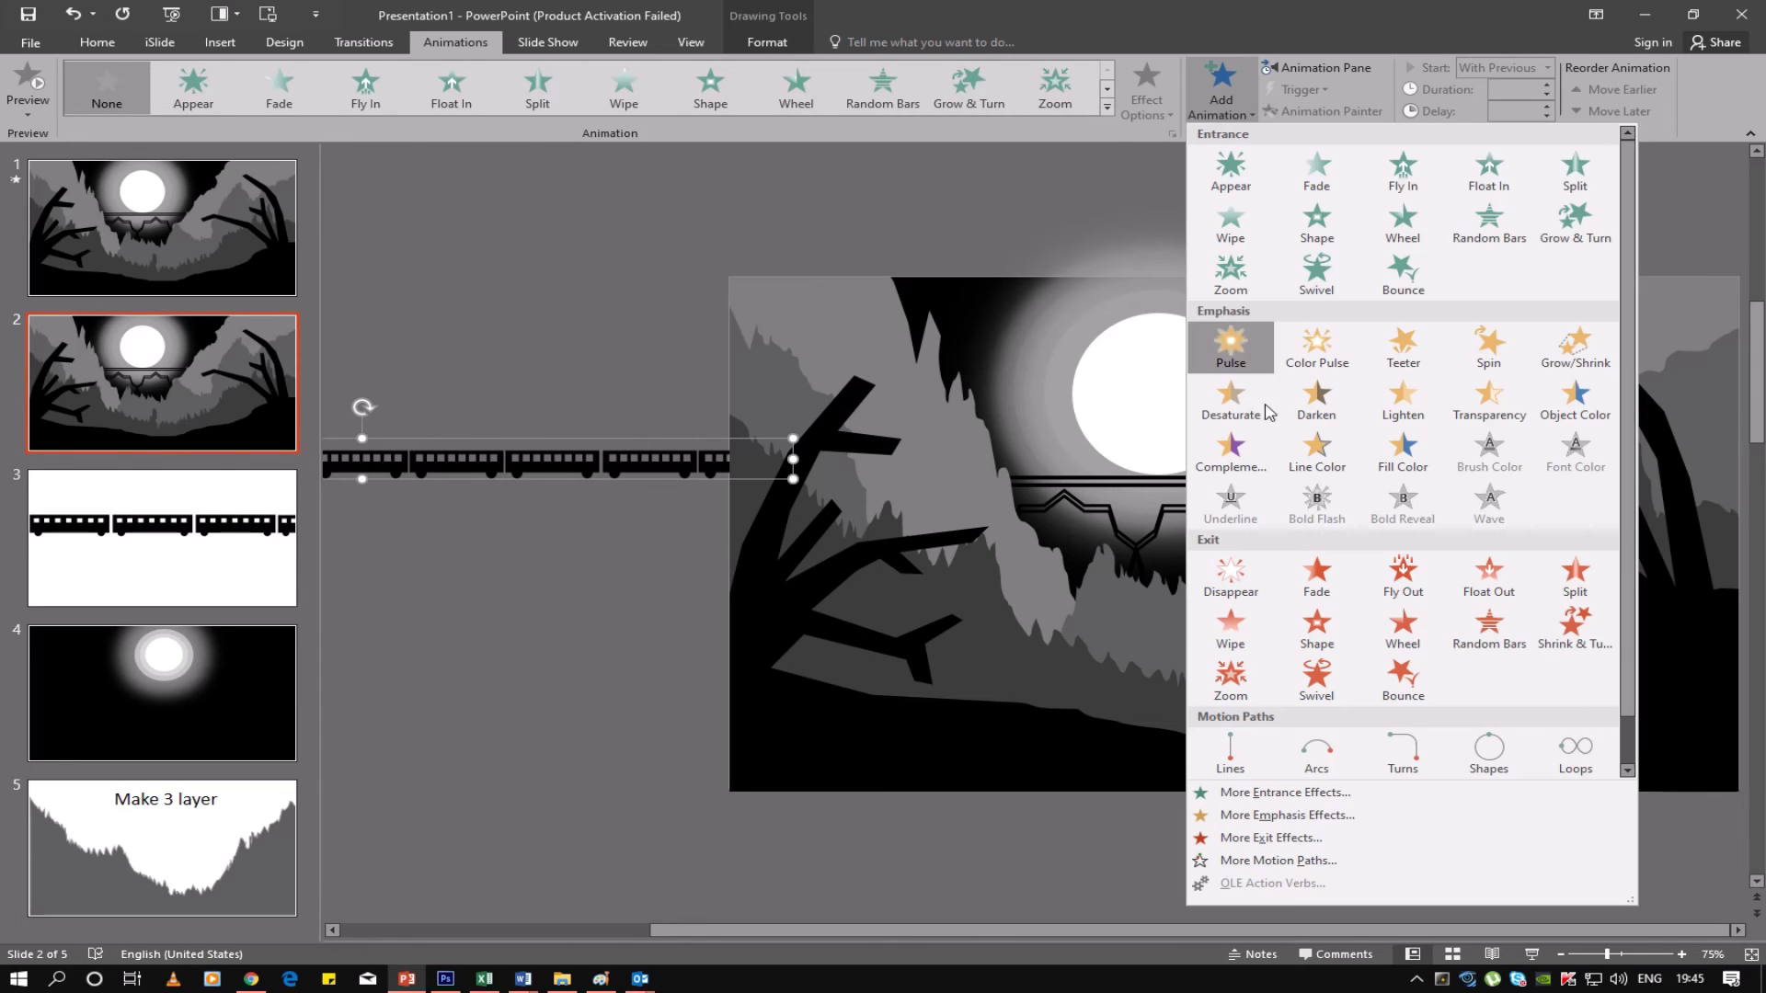
{"action": "left_click", "coordinate": [1229, 749]}
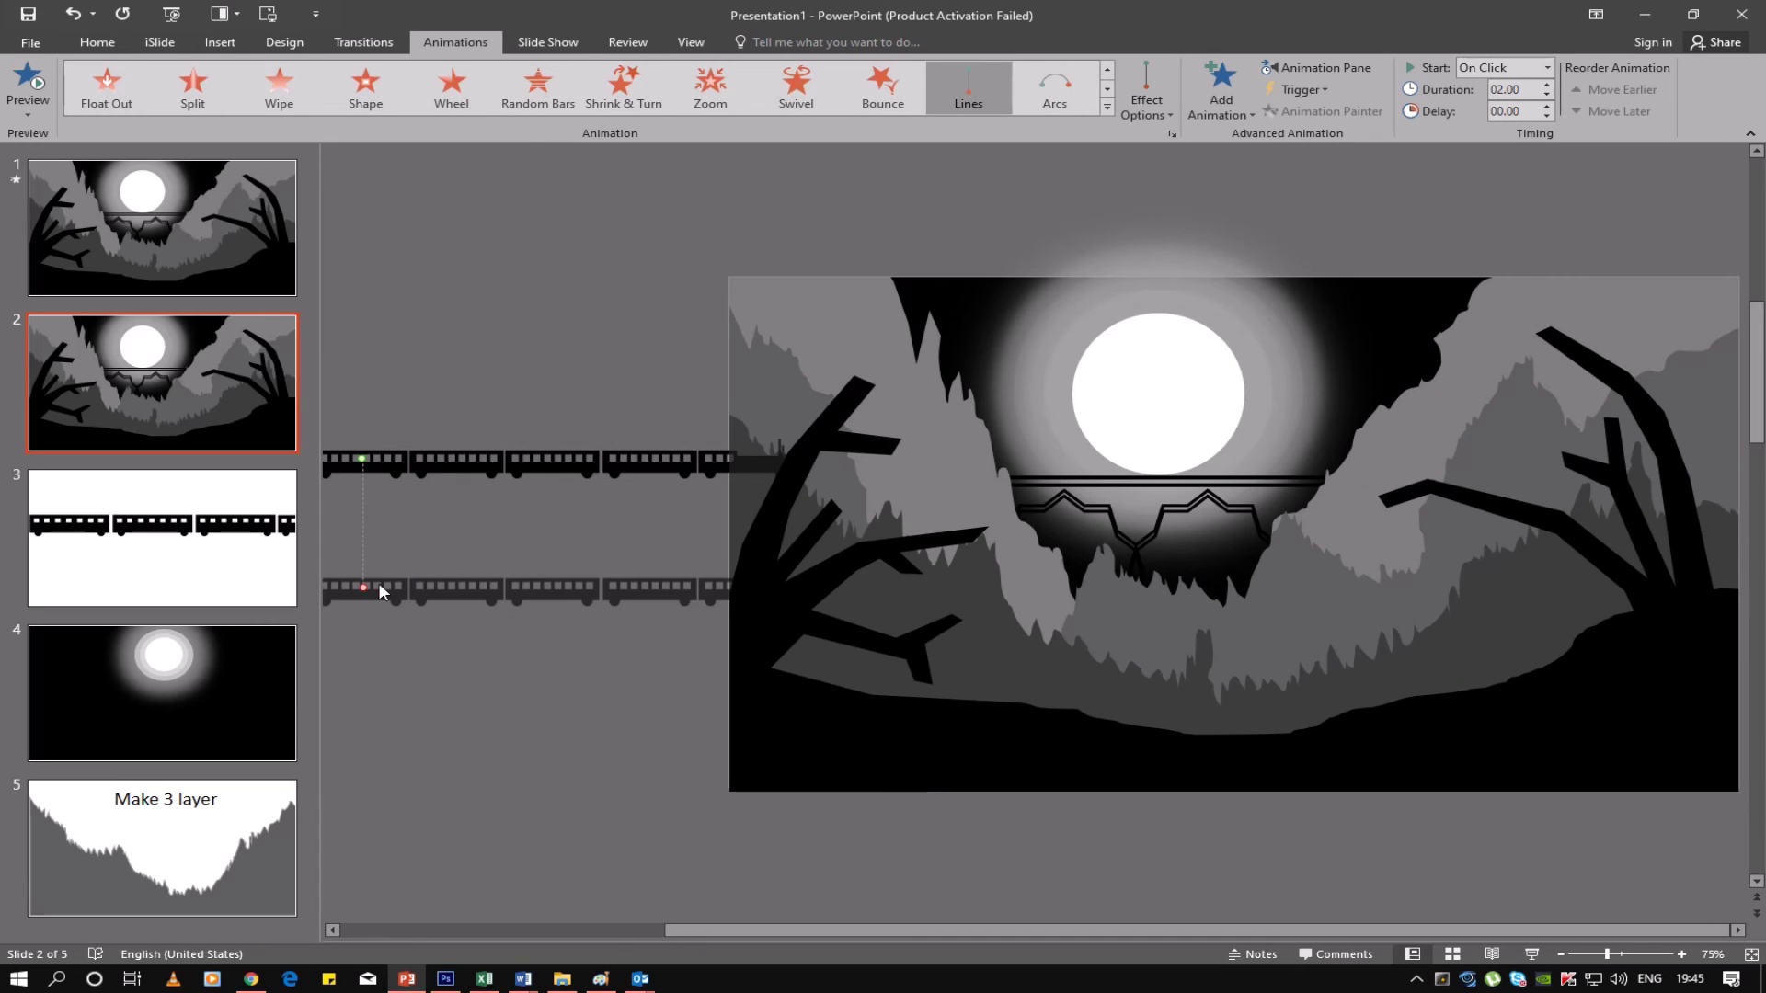
Extend the train's motion path to the slide's right edge and preview it
{"action": "left_click_drag", "start_coordinate": [403, 576], "coordinate": [1719, 456]}
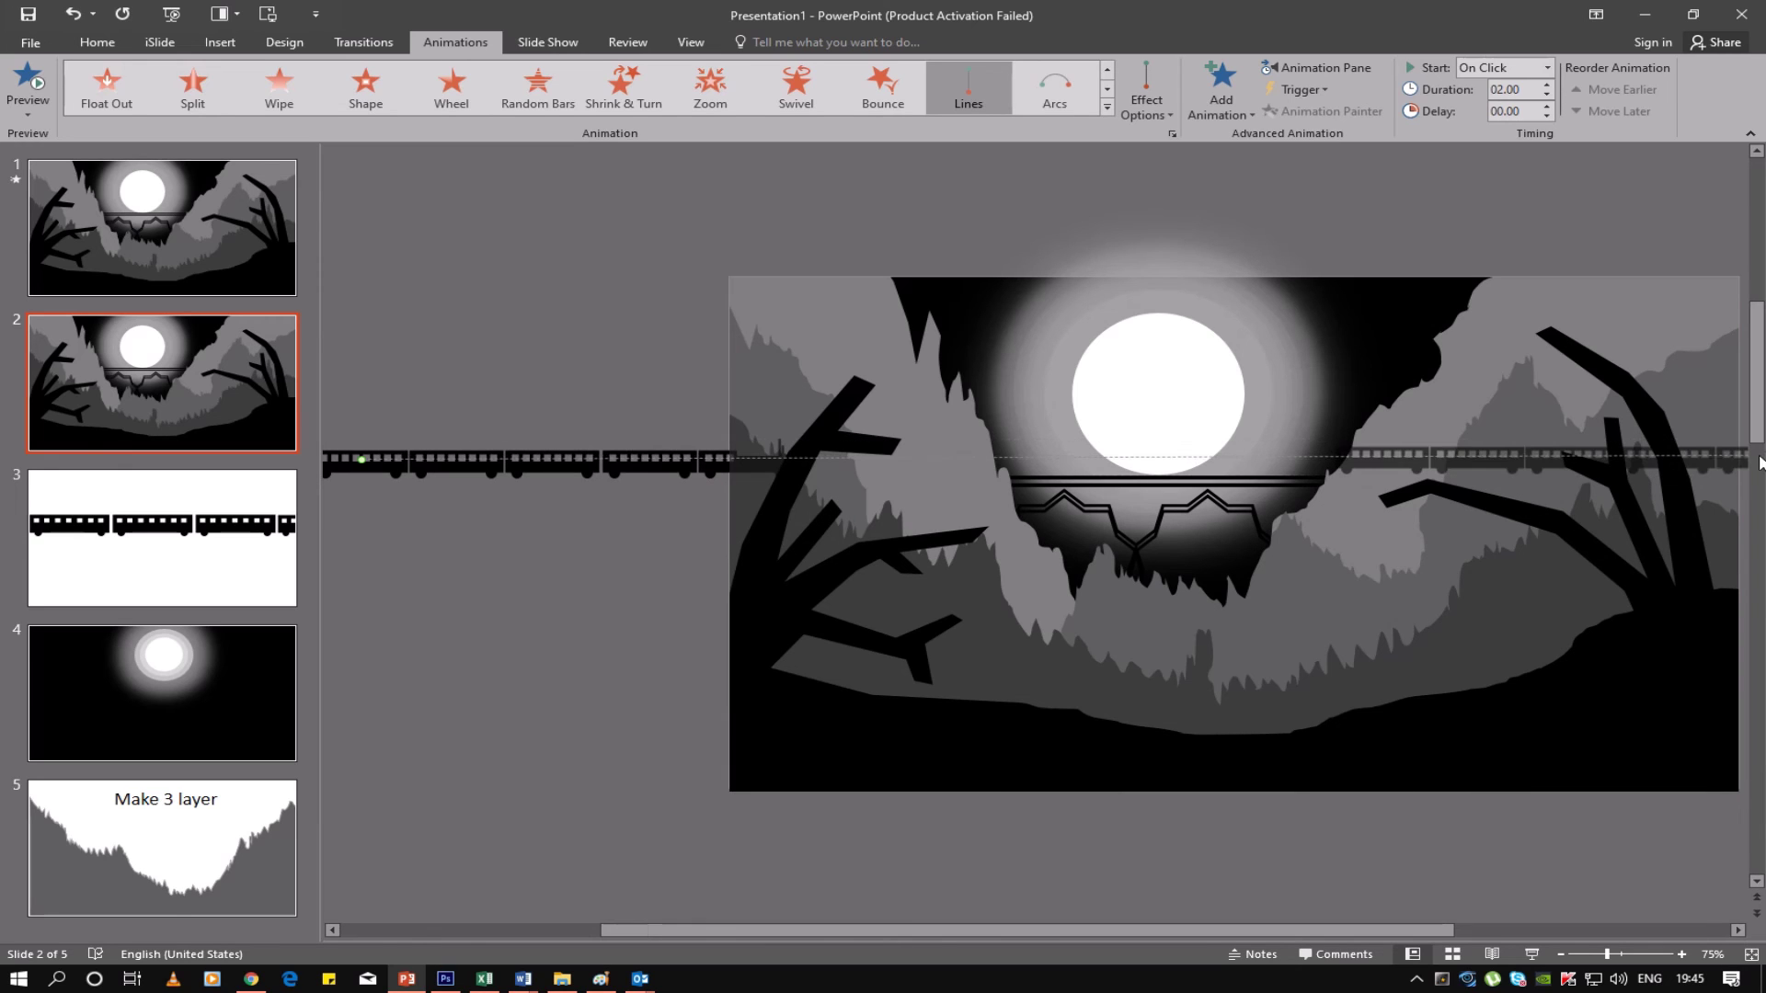
{"action": "scroll", "coordinate": [1386, 515], "scroll_direction": "down", "scroll_amount": 1}
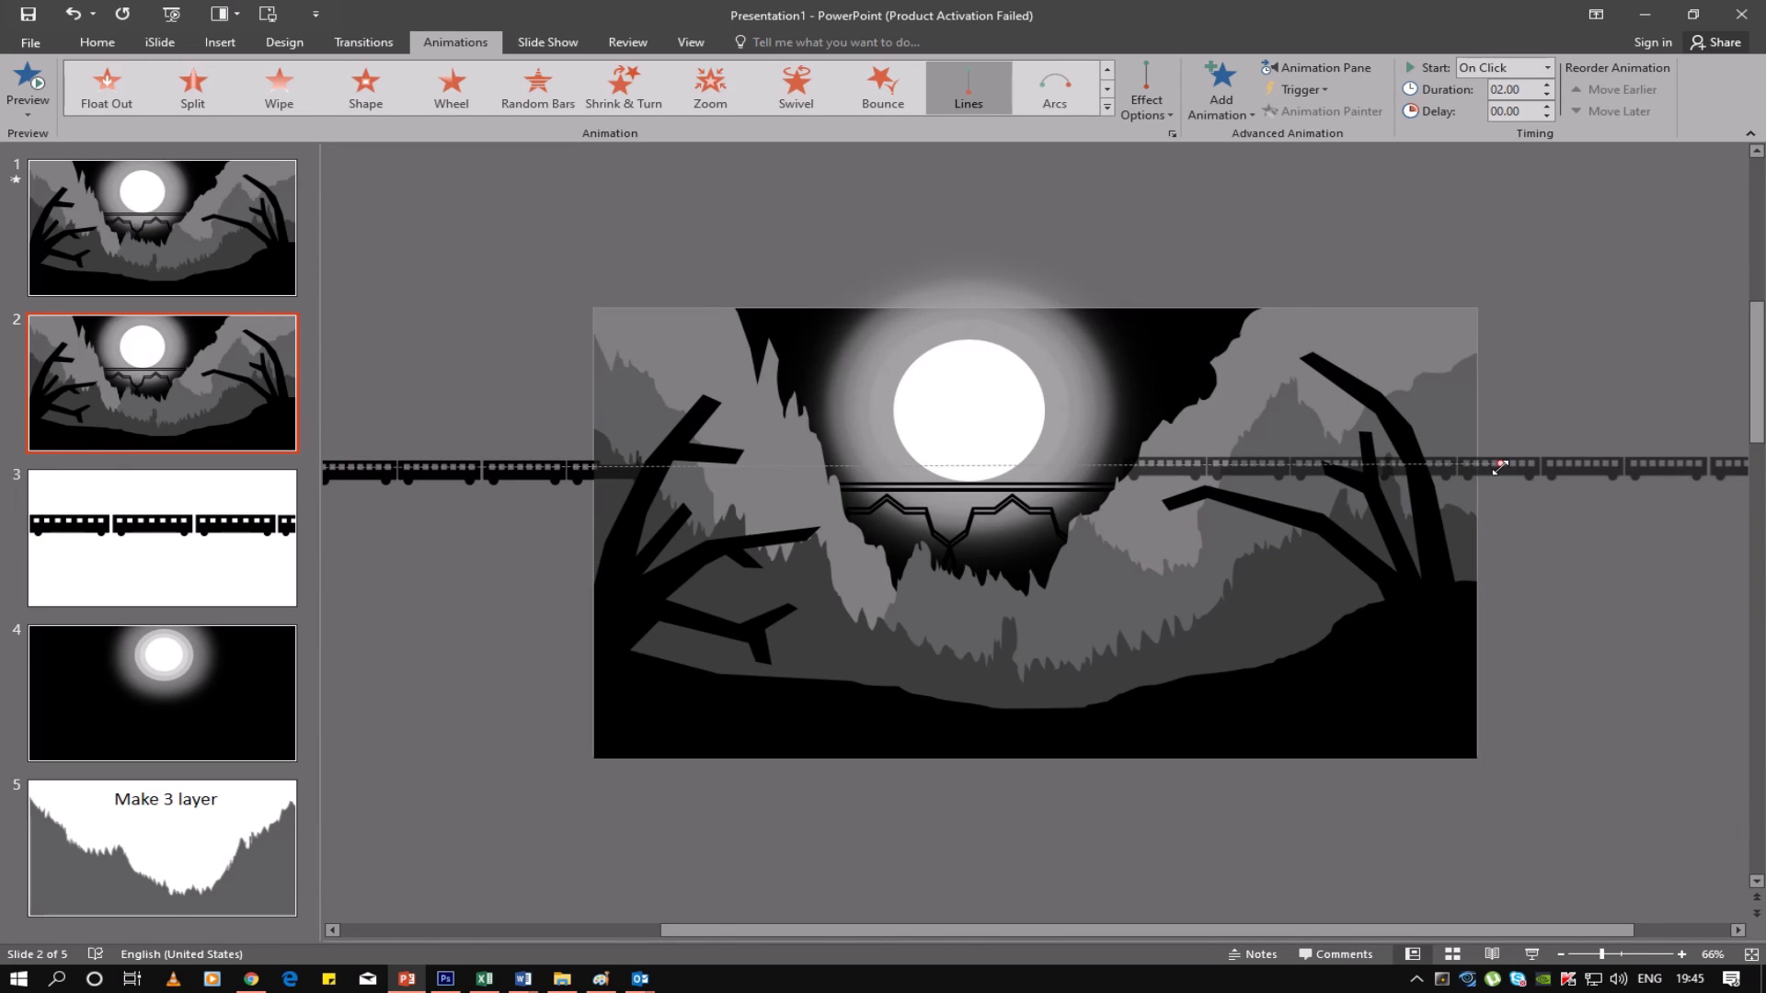
{"action": "left_click_drag", "start_coordinate": [1502, 463], "coordinate": [1522, 463]}
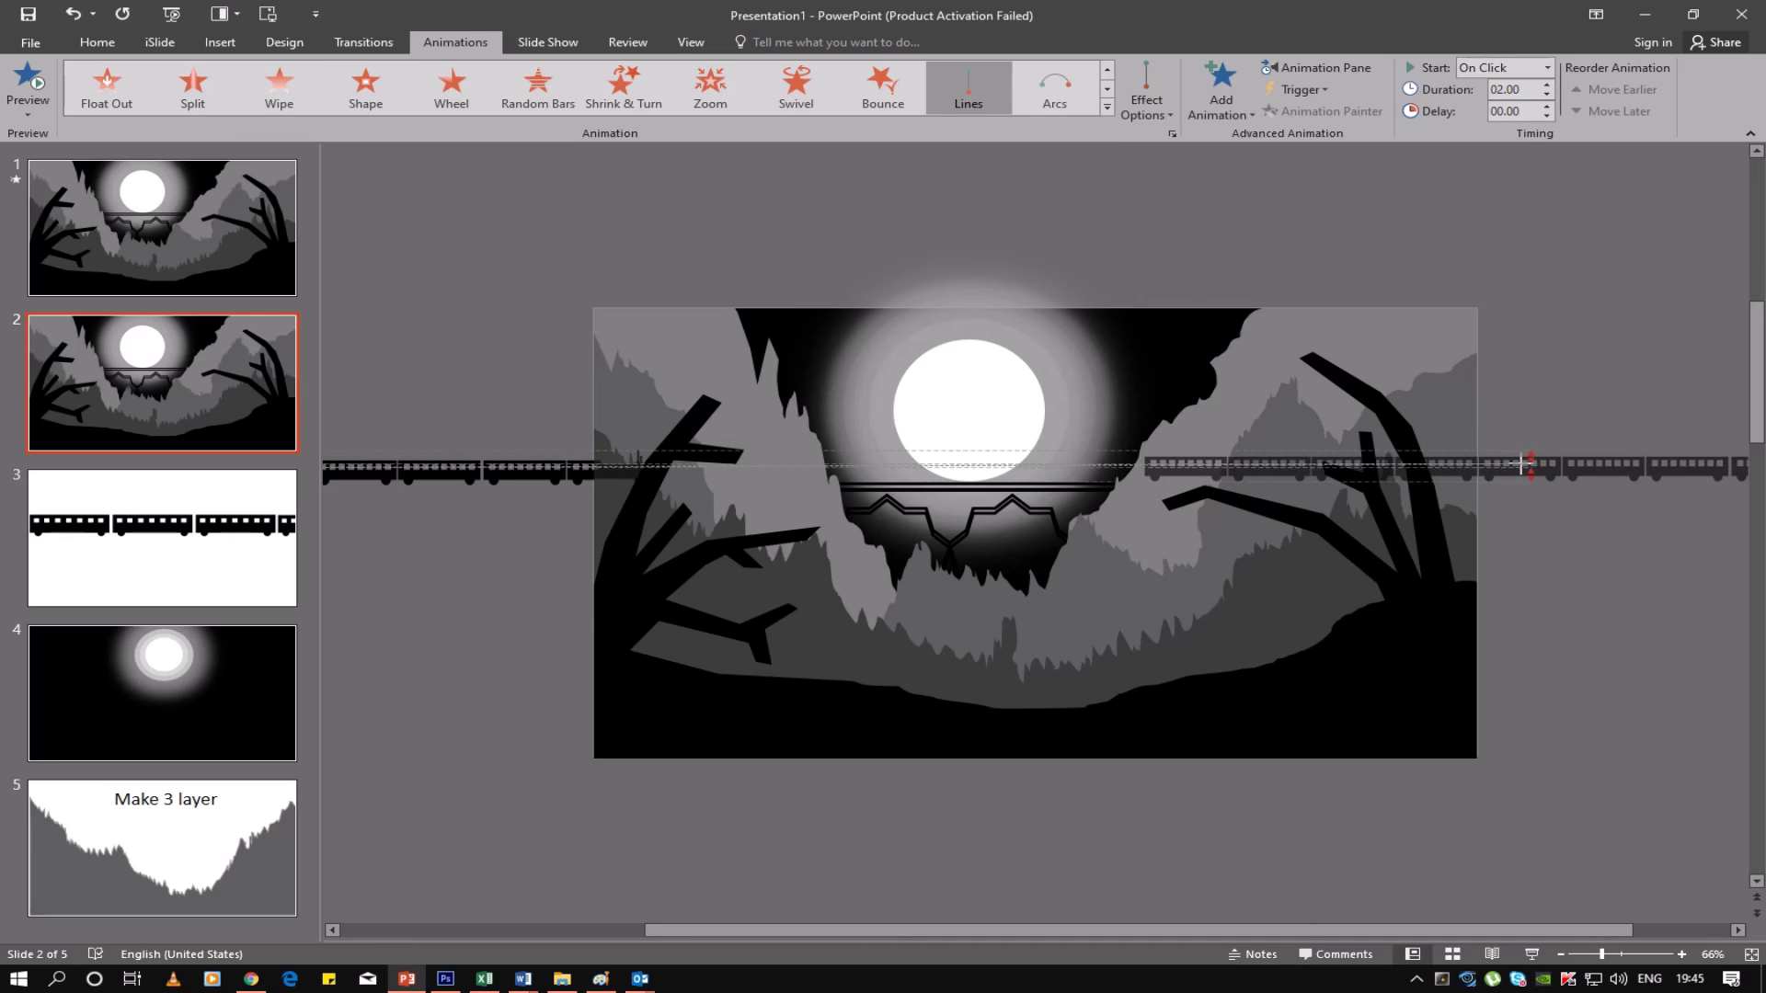
{"action": "left_click", "coordinate": [27, 88]}
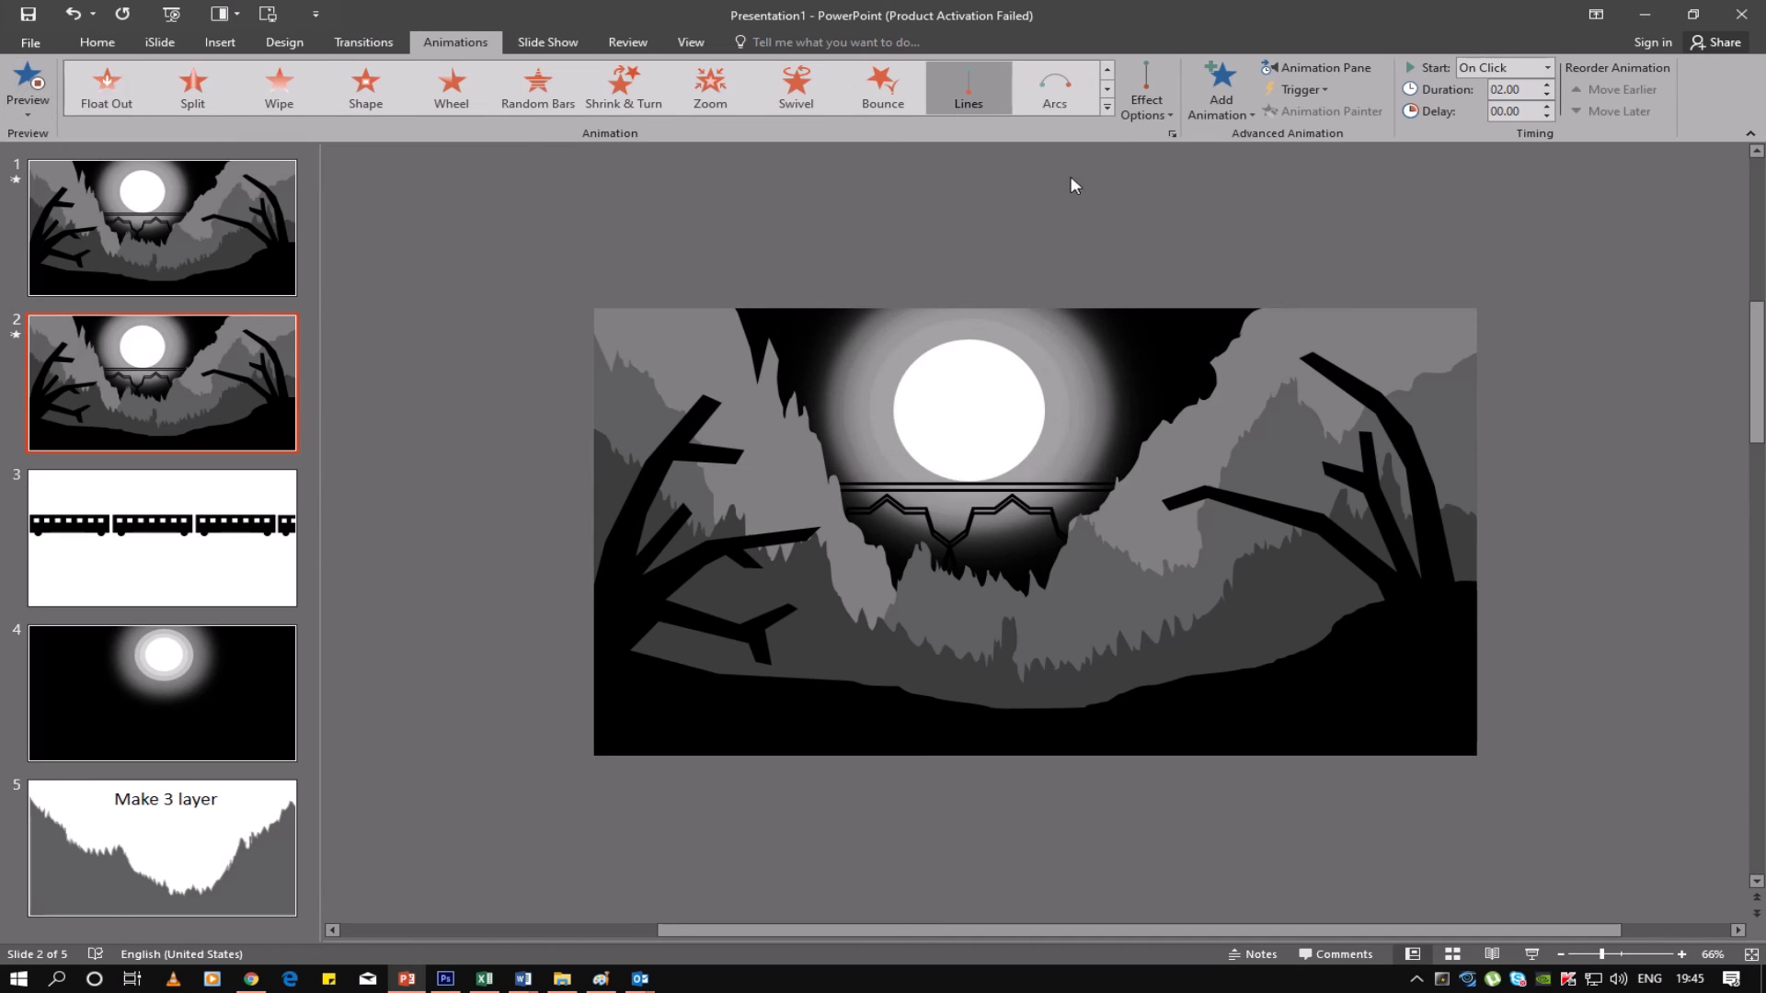
{"action": "left_click", "coordinate": [1333, 73]}
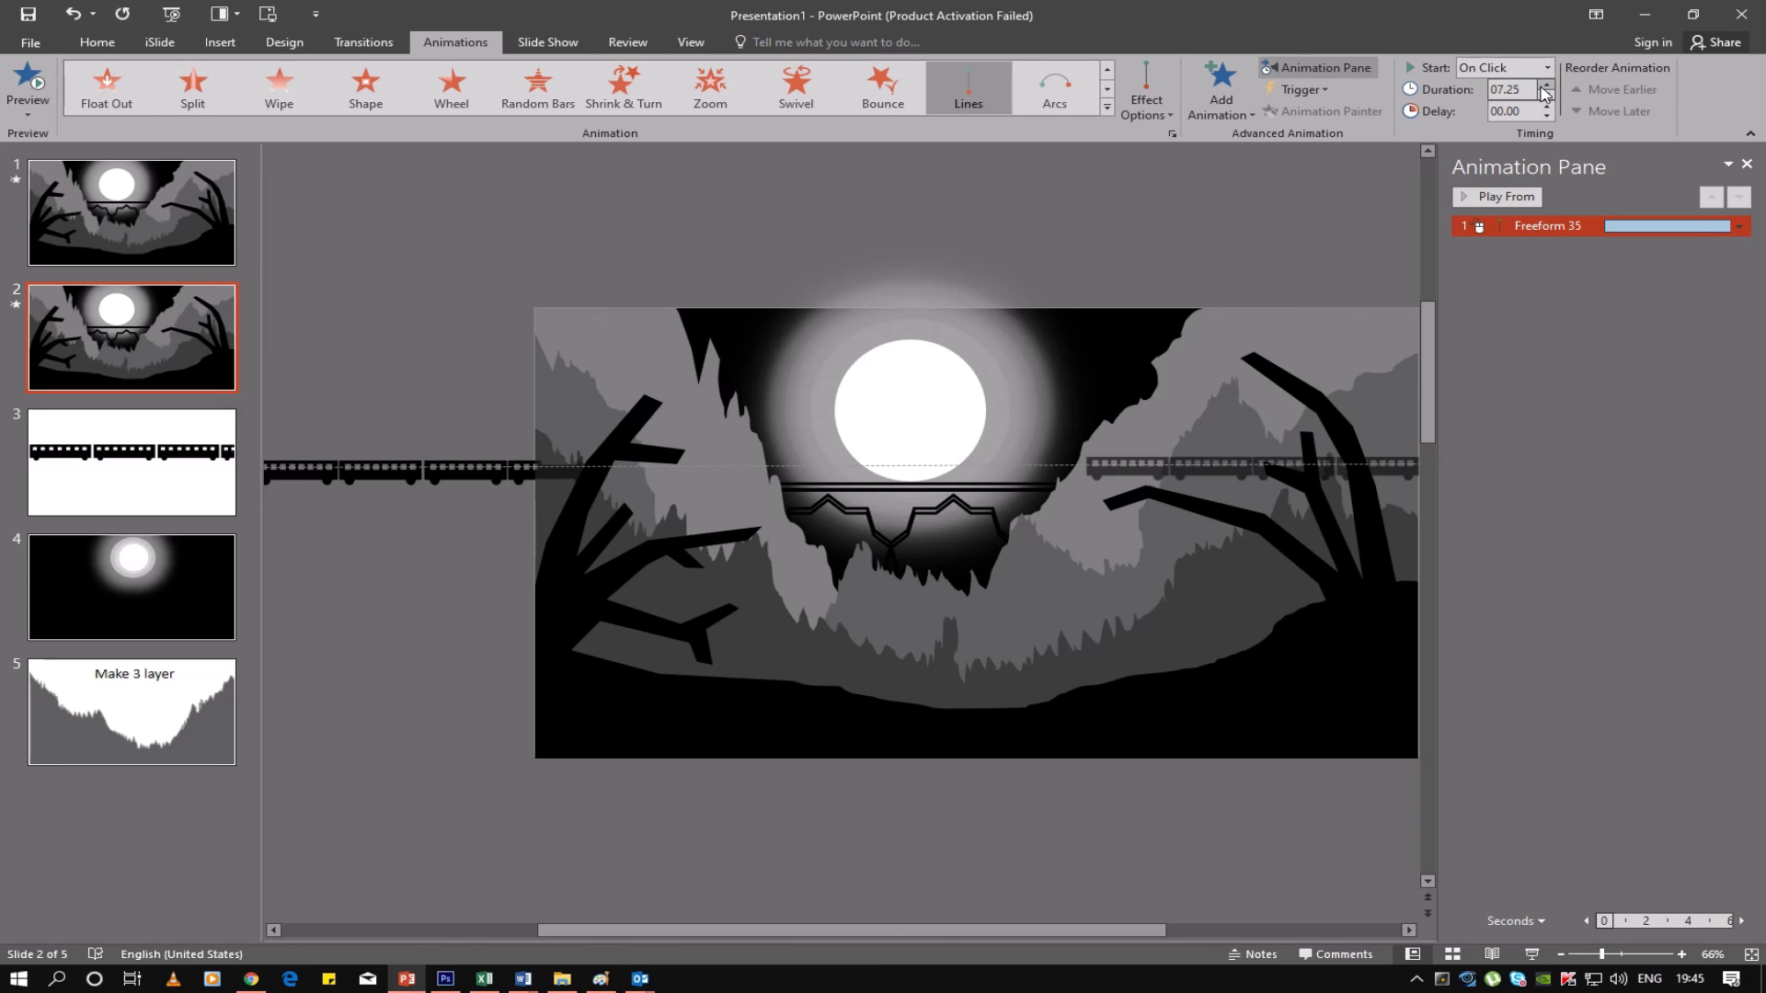
Apply a Compress entrance to the landscape layers and trees, starting With Previous
{"action": "left_click", "coordinate": [1594, 443]}
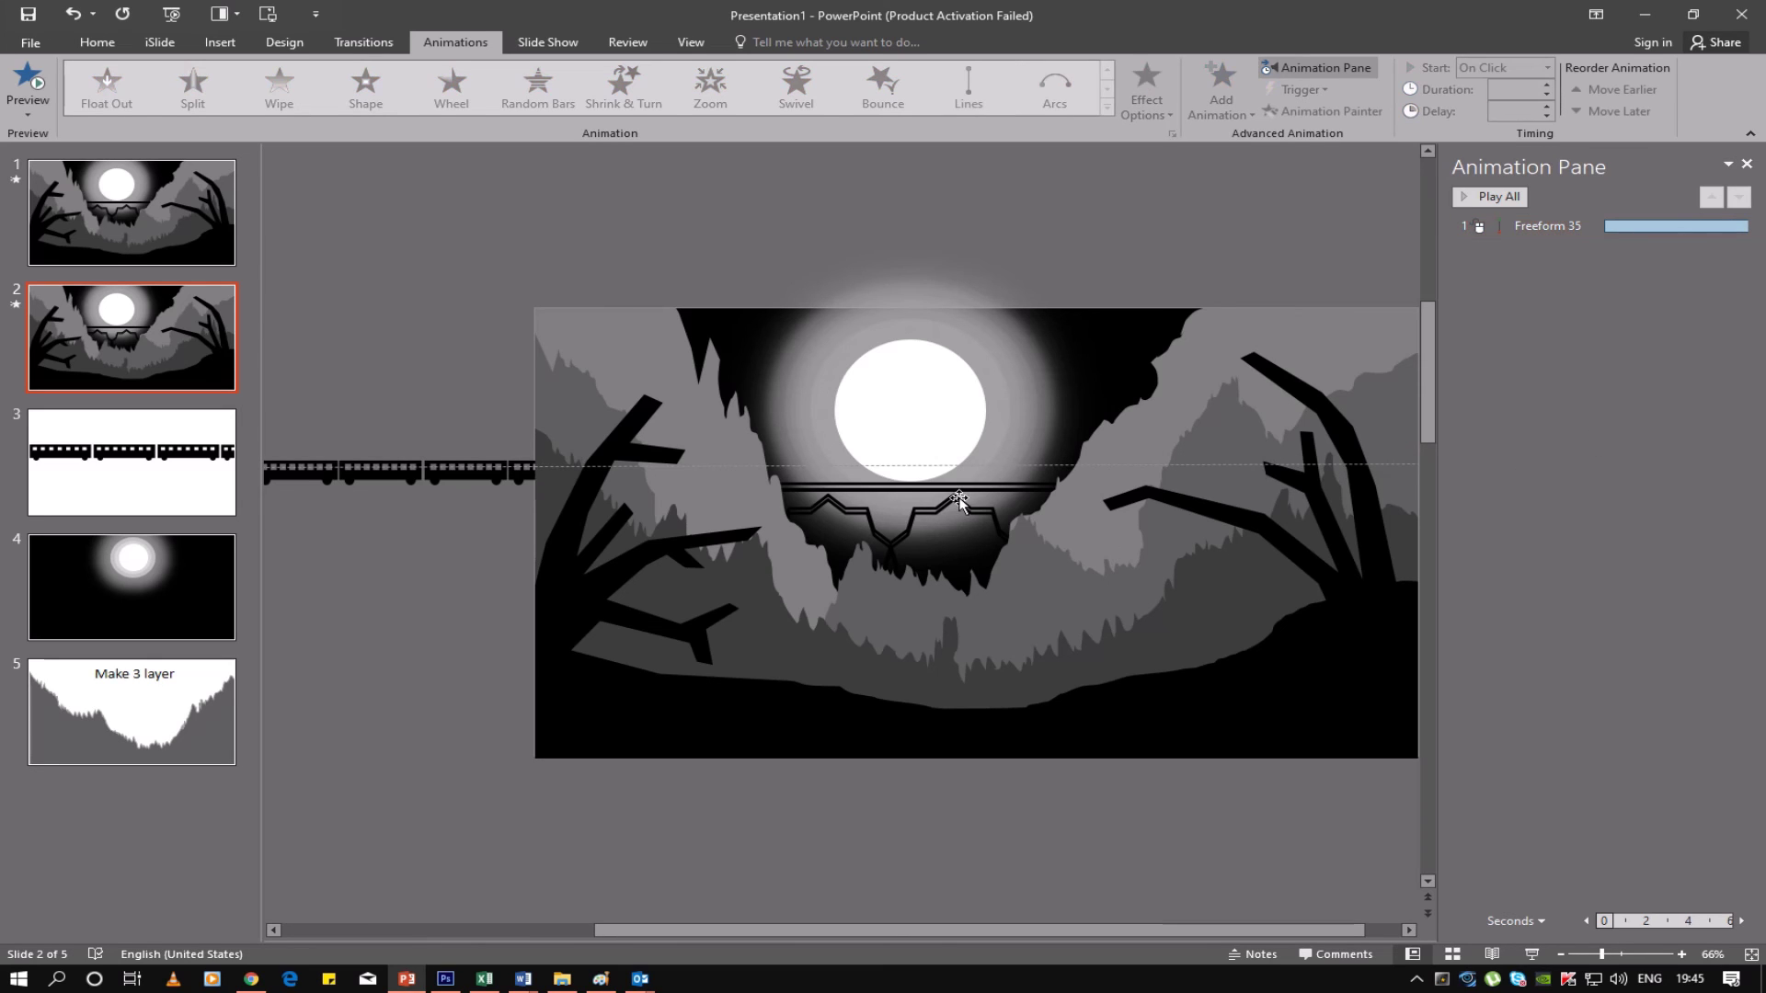
{"action": "left_click", "coordinate": [629, 341]}
{"action": "left_click", "coordinate": [554, 494], "text": "shift"}
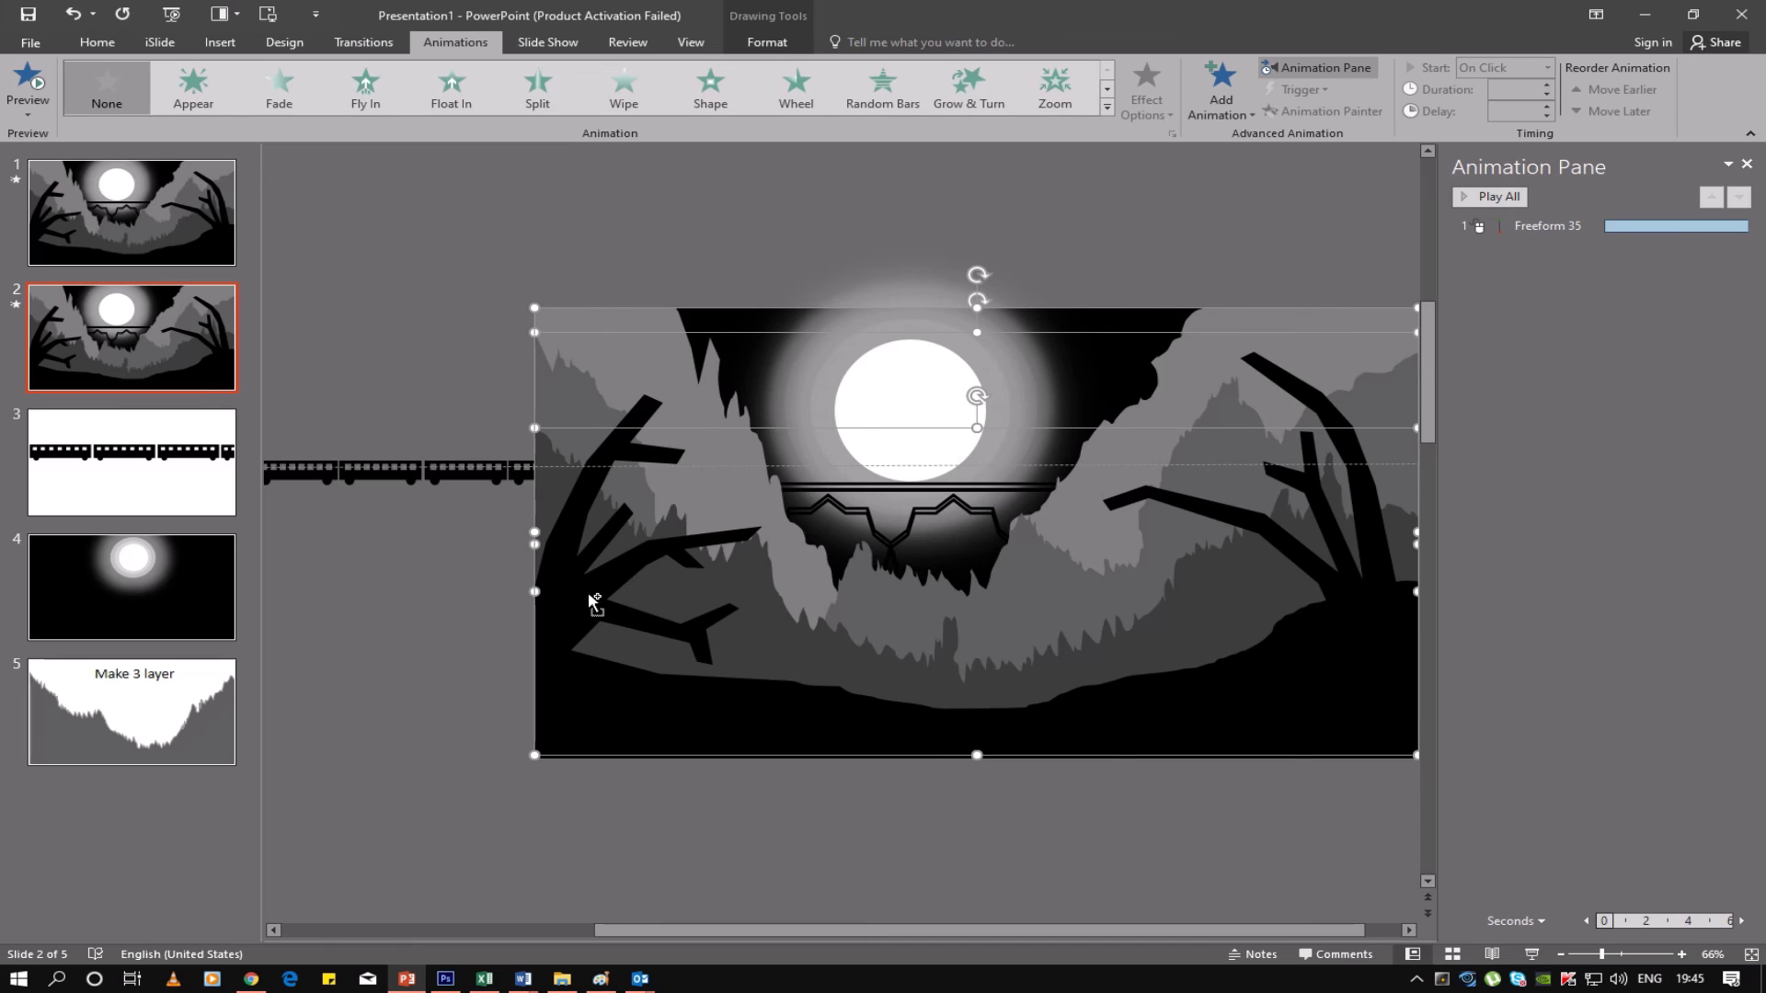
{"action": "left_click", "coordinate": [614, 653], "text": "shift"}
{"action": "left_click", "coordinate": [813, 739], "text": "shift"}
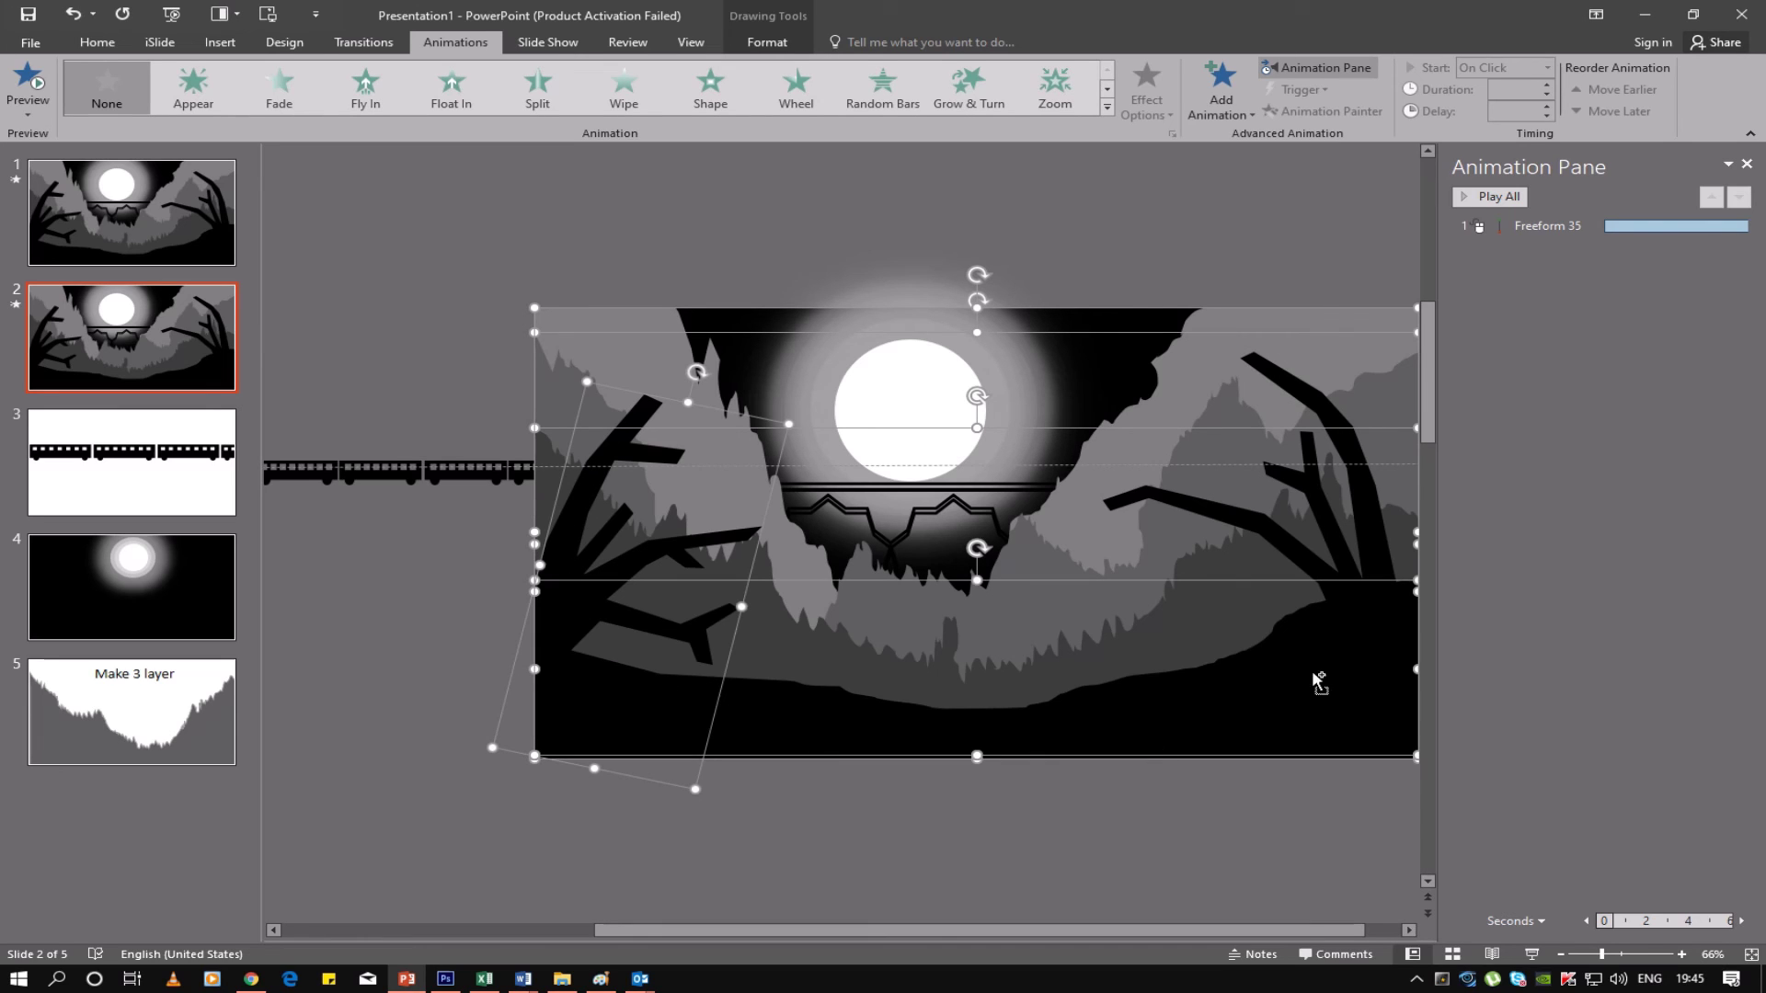
{"action": "left_click", "coordinate": [1345, 549], "text": "shift"}
{"action": "left_click", "coordinate": [1220, 103]}
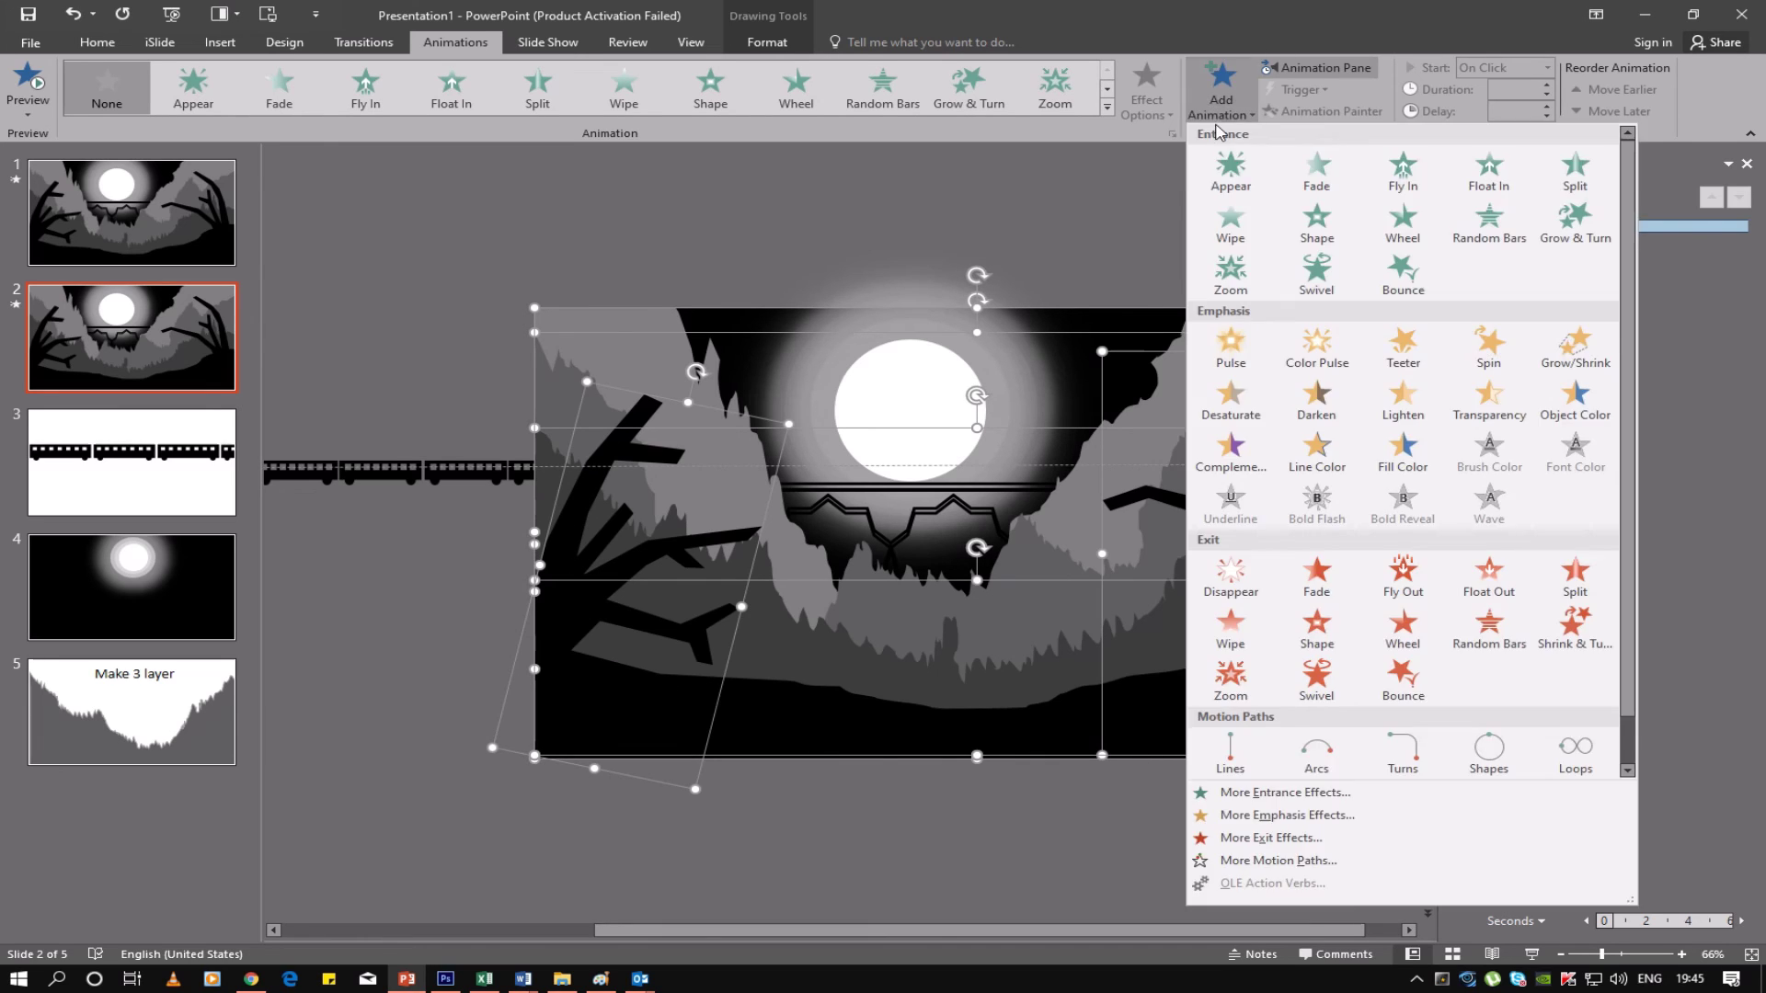
{"action": "left_click", "coordinate": [1291, 797]}
{"action": "left_click", "coordinate": [800, 588]}
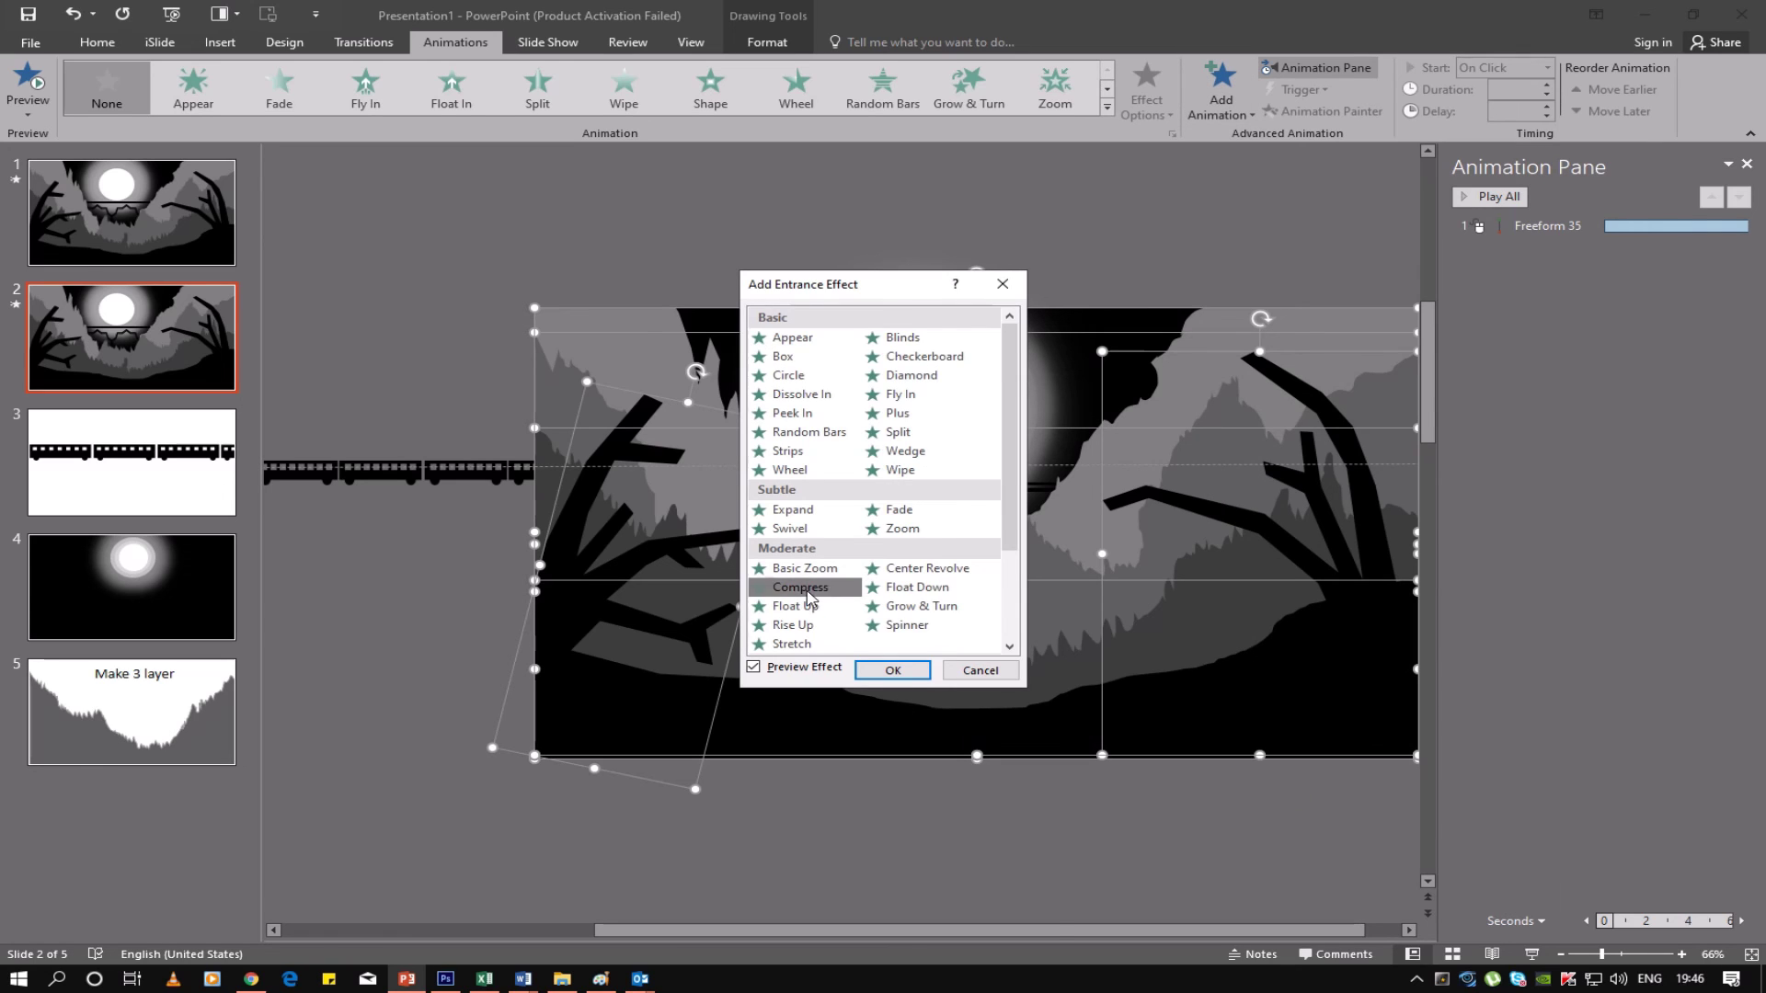
{"action": "left_click", "coordinate": [894, 670]}
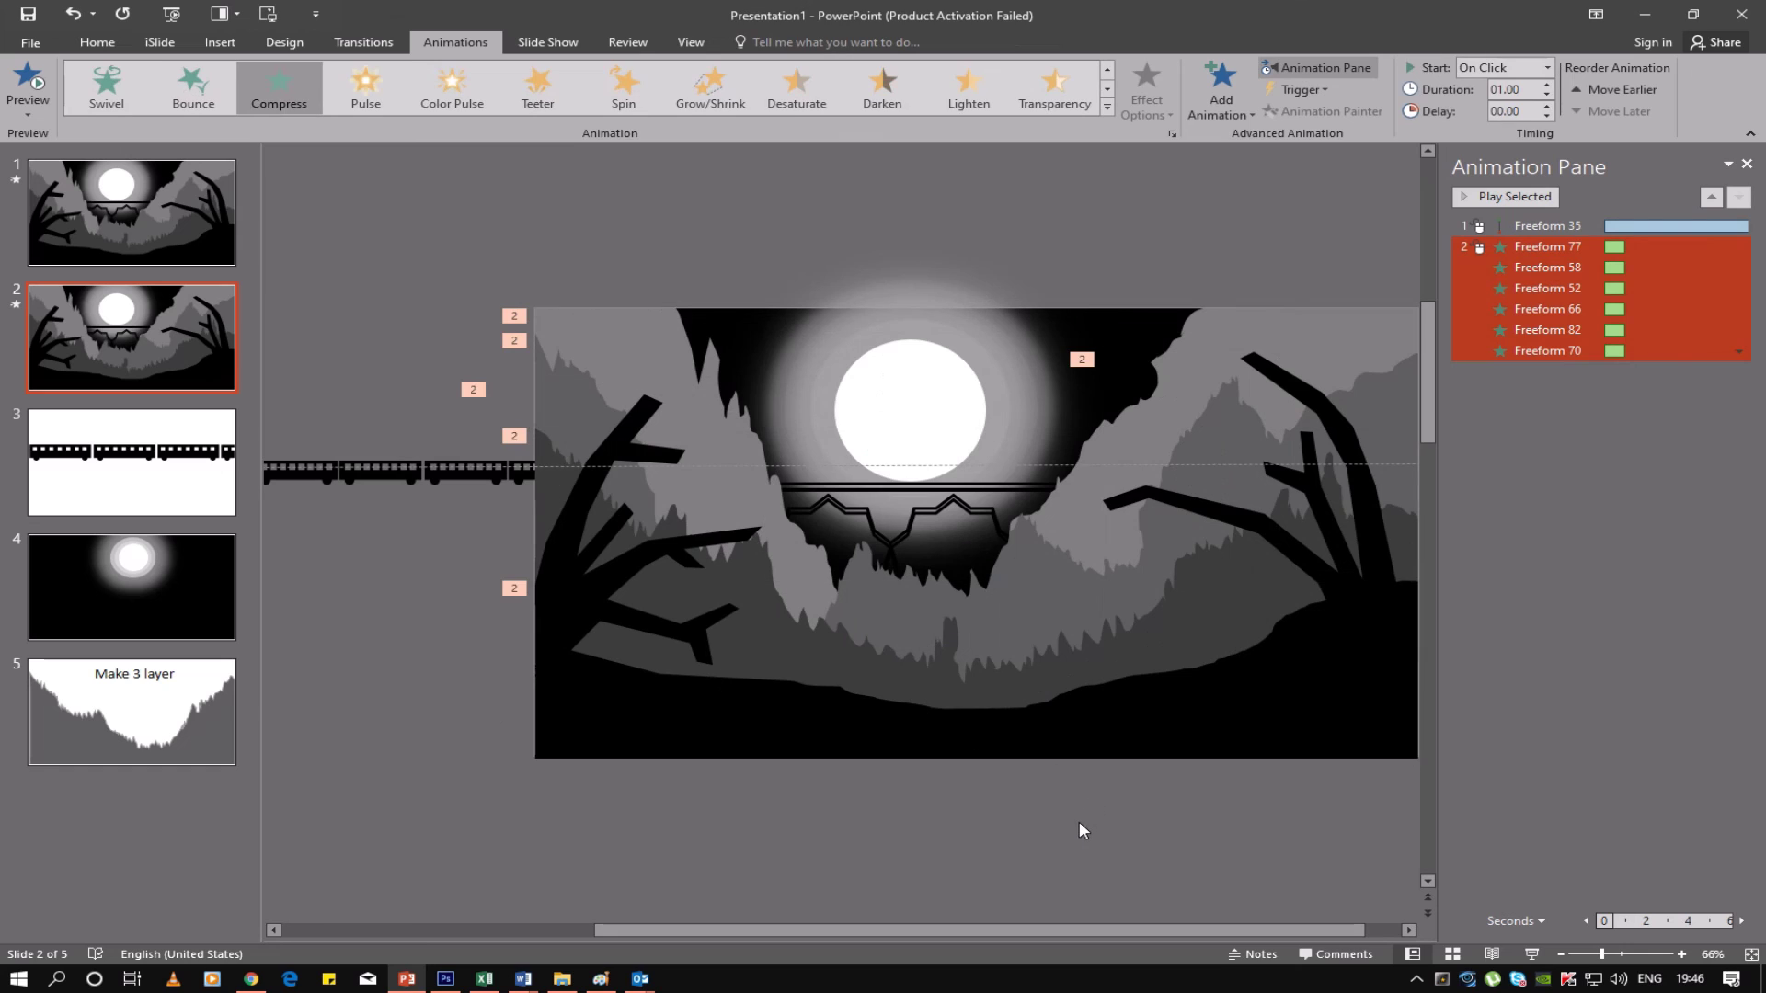
{"action": "left_click", "coordinate": [1738, 350]}
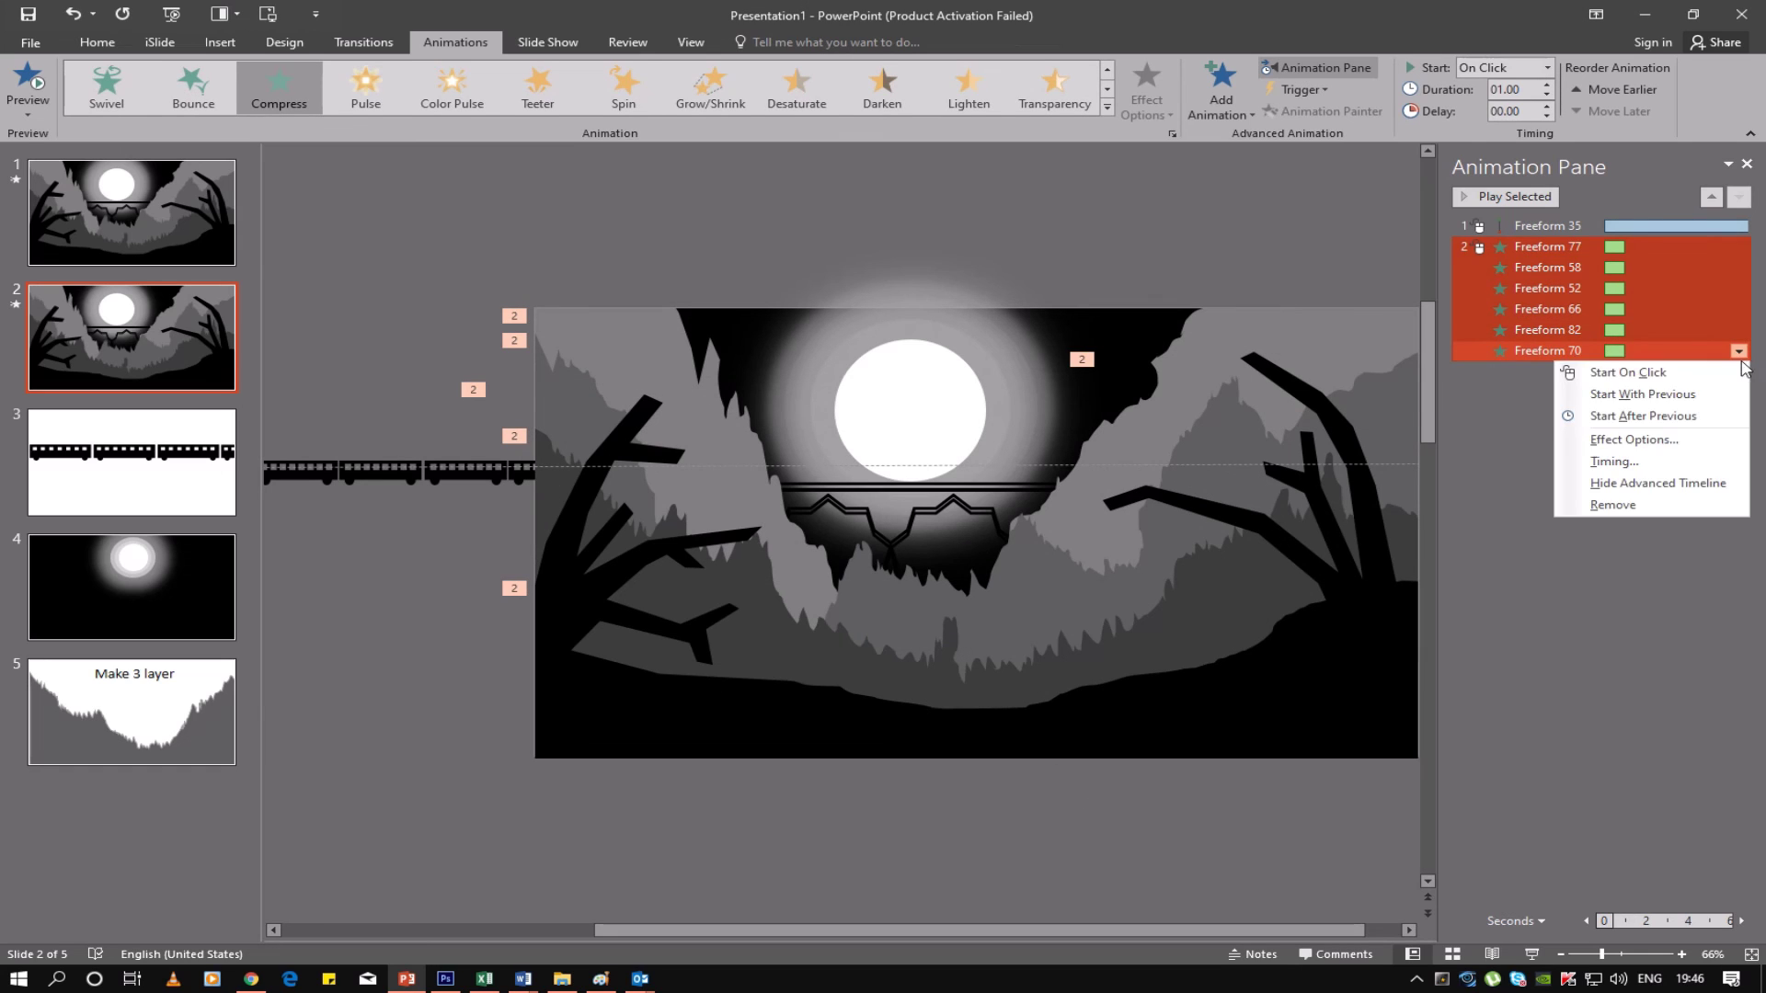
{"action": "left_click", "coordinate": [1646, 394]}
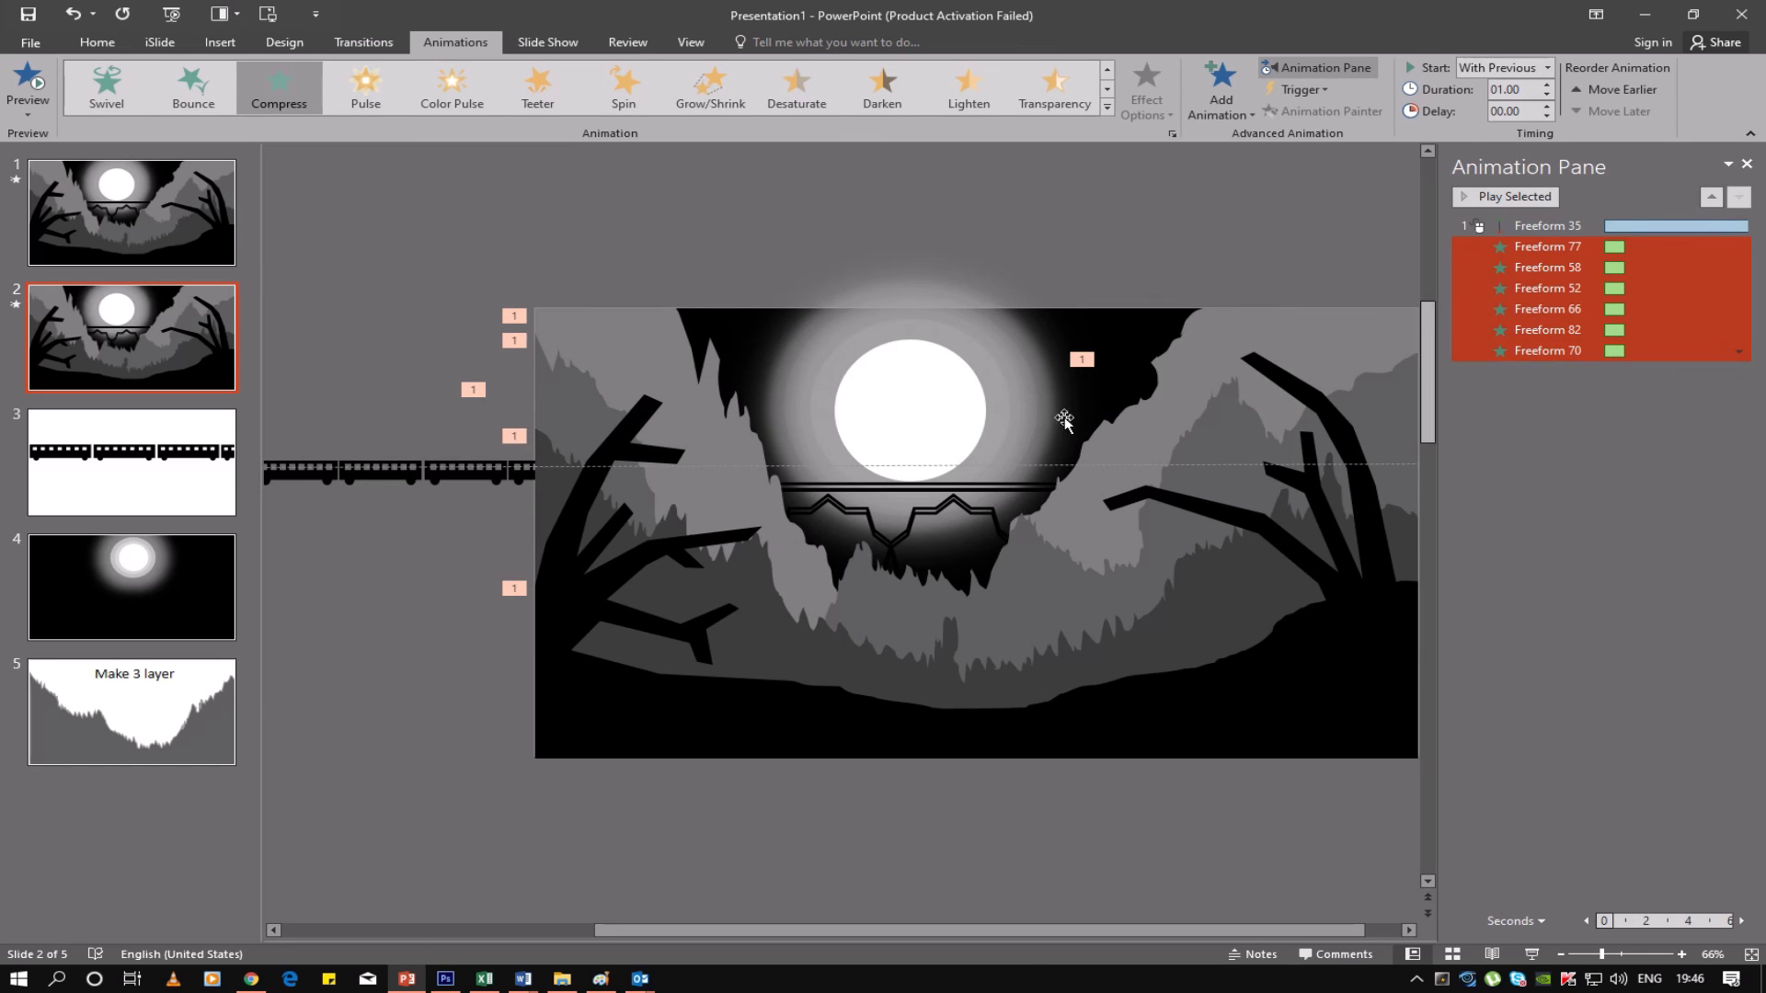
Set the layer entrances to a 2.50-second delay and 3.25-second duration, keeping With Previous
{"action": "left_click", "coordinate": [37, 87]}
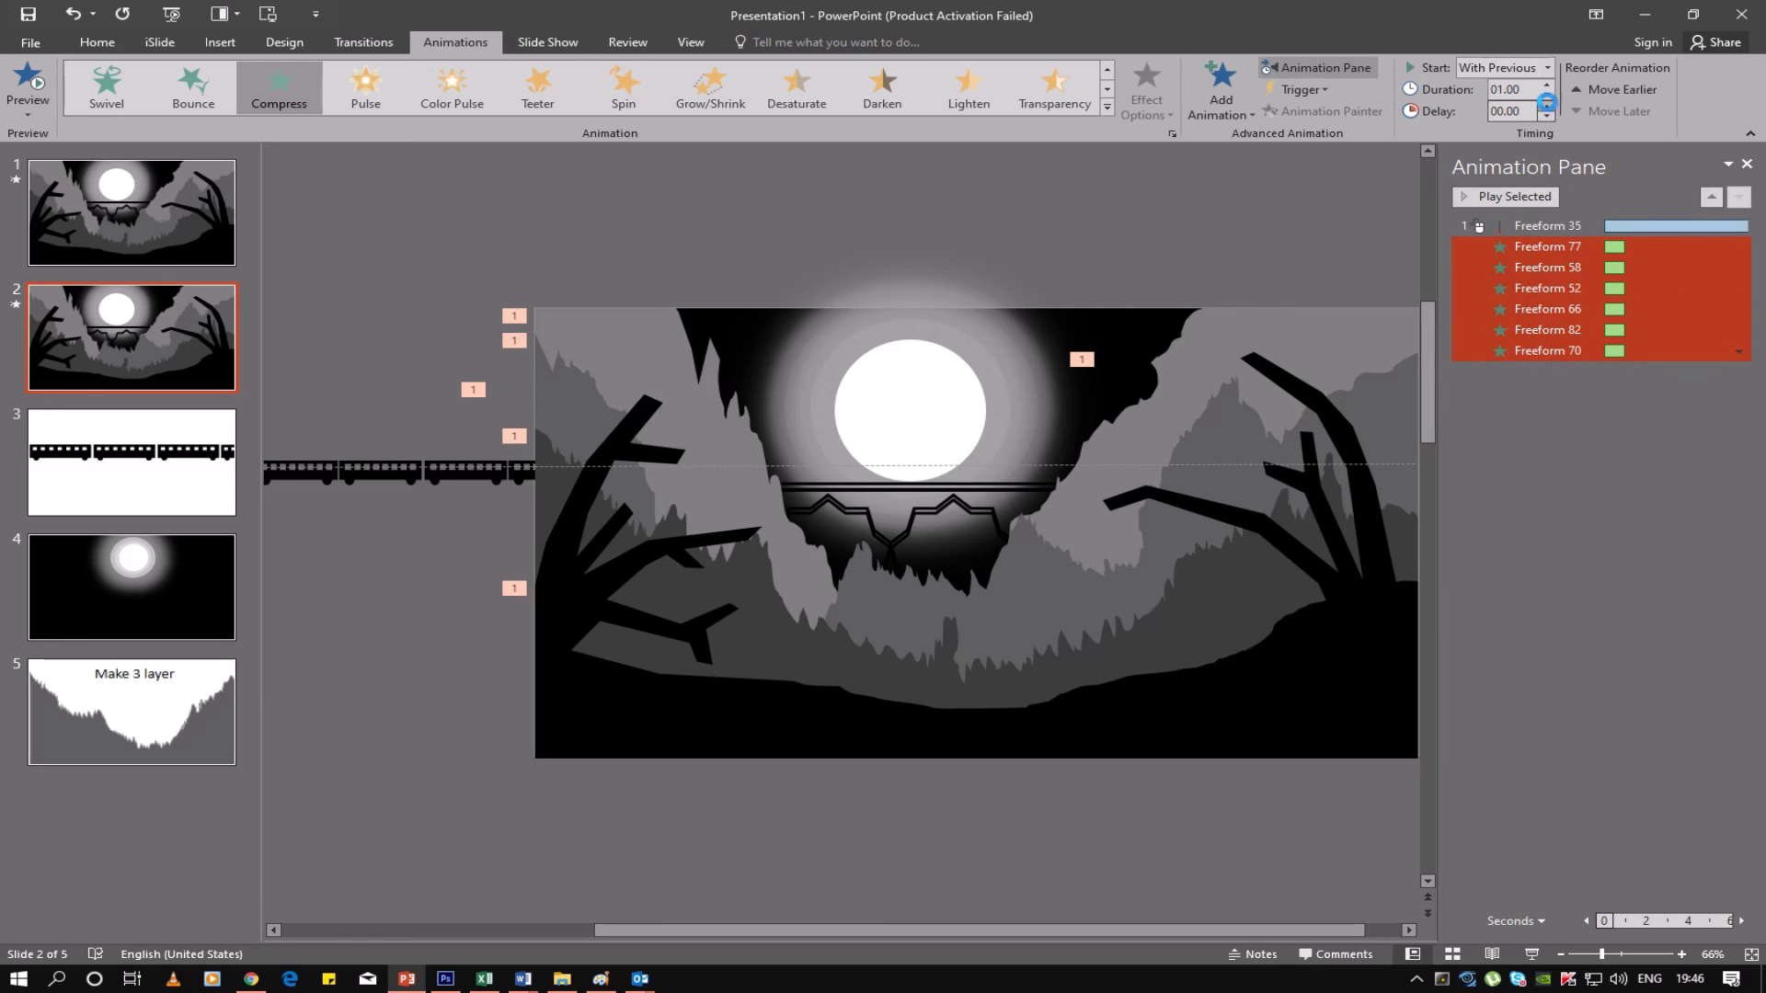
{"action": "left_click", "coordinate": [1548, 106]}
{"action": "left_click", "coordinate": [1547, 106]}
{"action": "left_click", "coordinate": [1548, 106]}
{"action": "left_click", "coordinate": [1549, 107]}
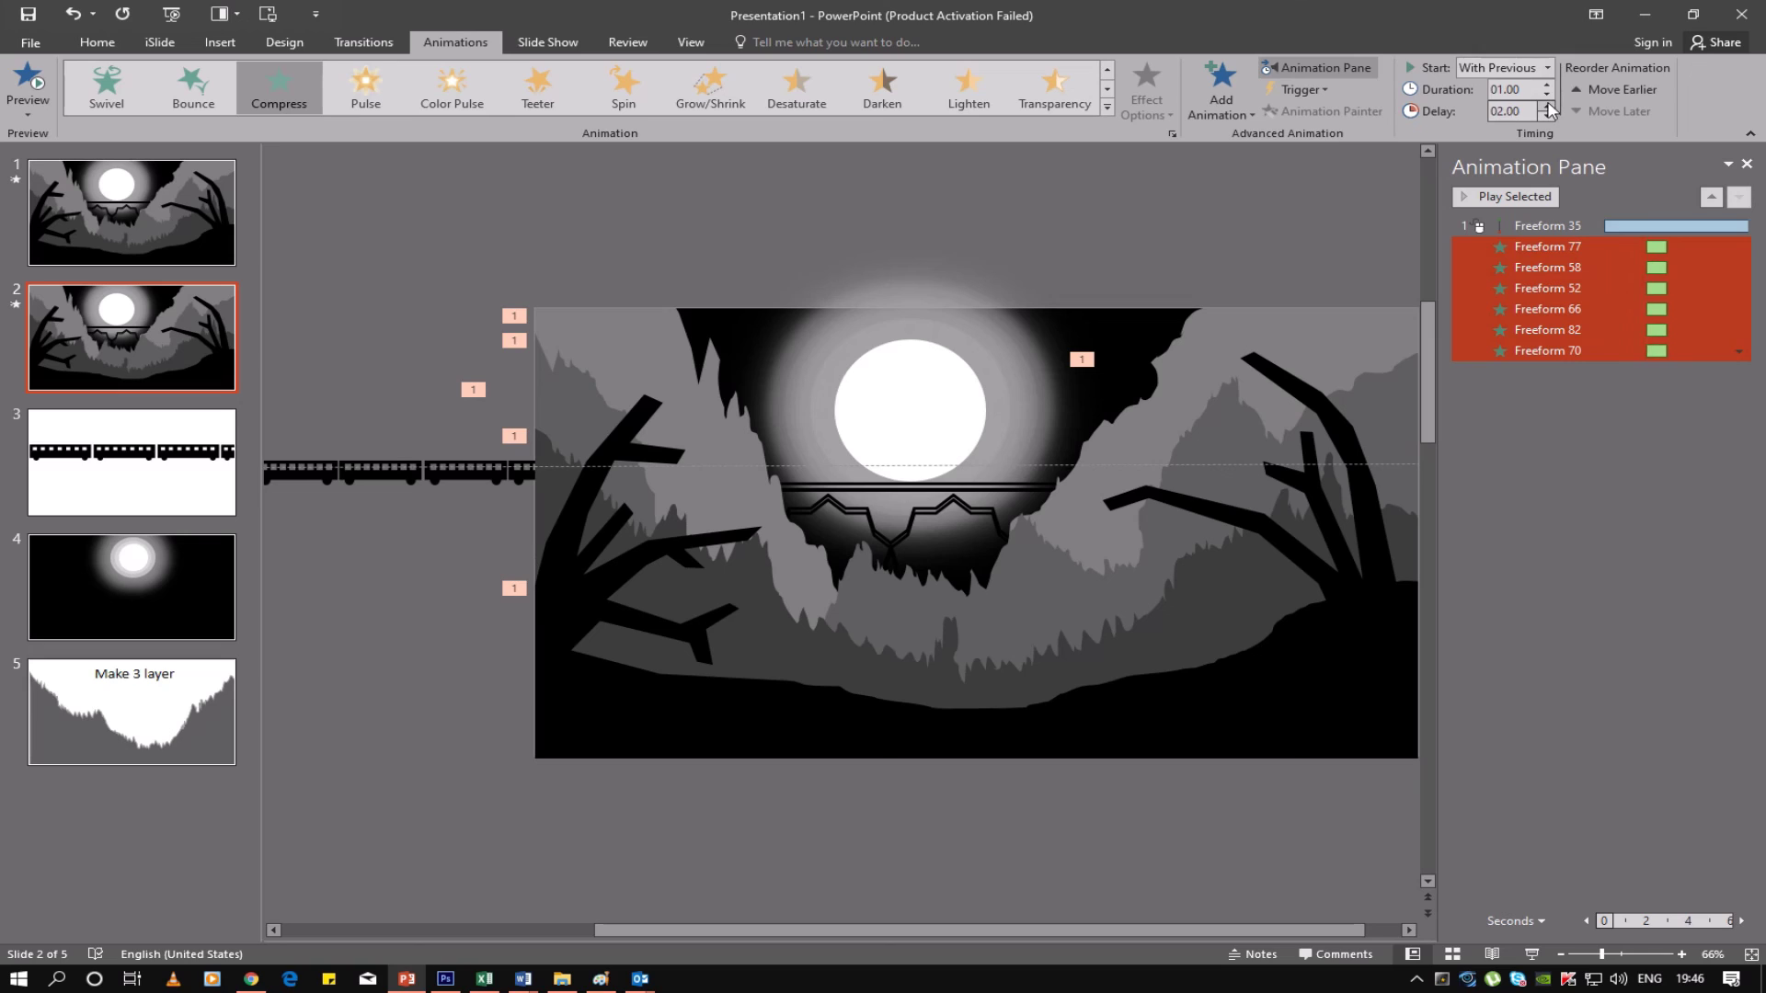
{"action": "left_click", "coordinate": [1547, 105]}
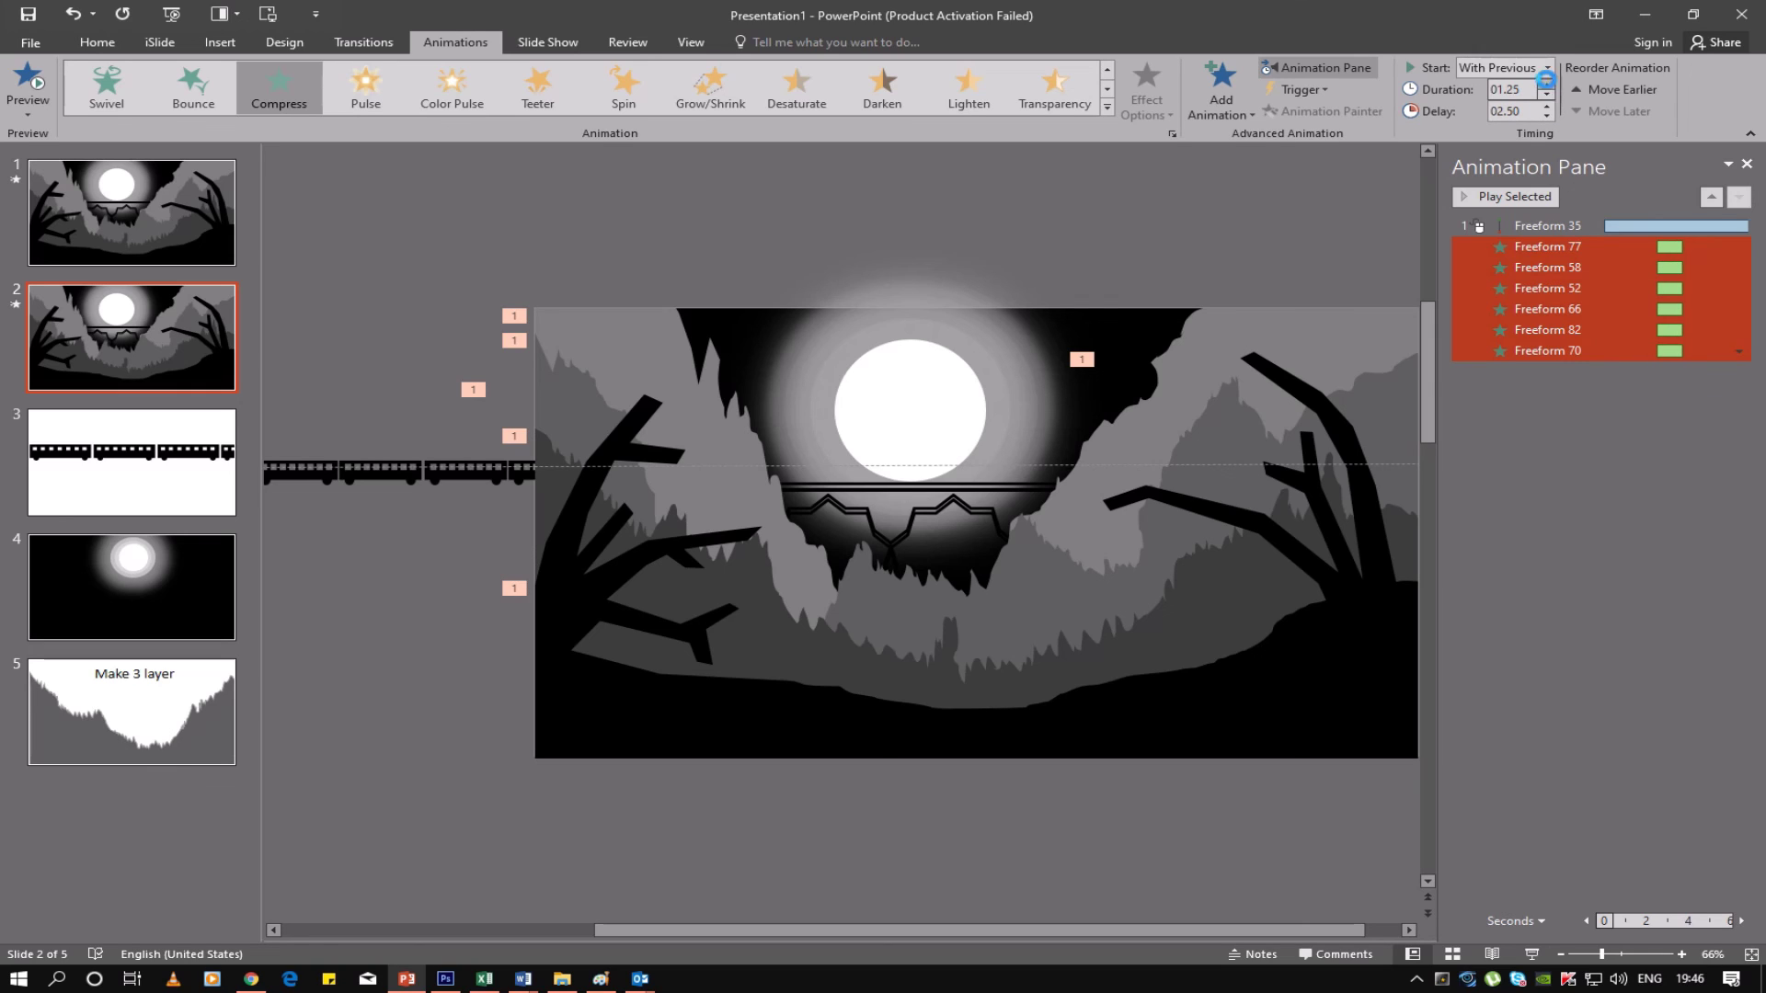
{"action": "left_click", "coordinate": [1547, 84]}
{"action": "left_click", "coordinate": [1547, 83]}
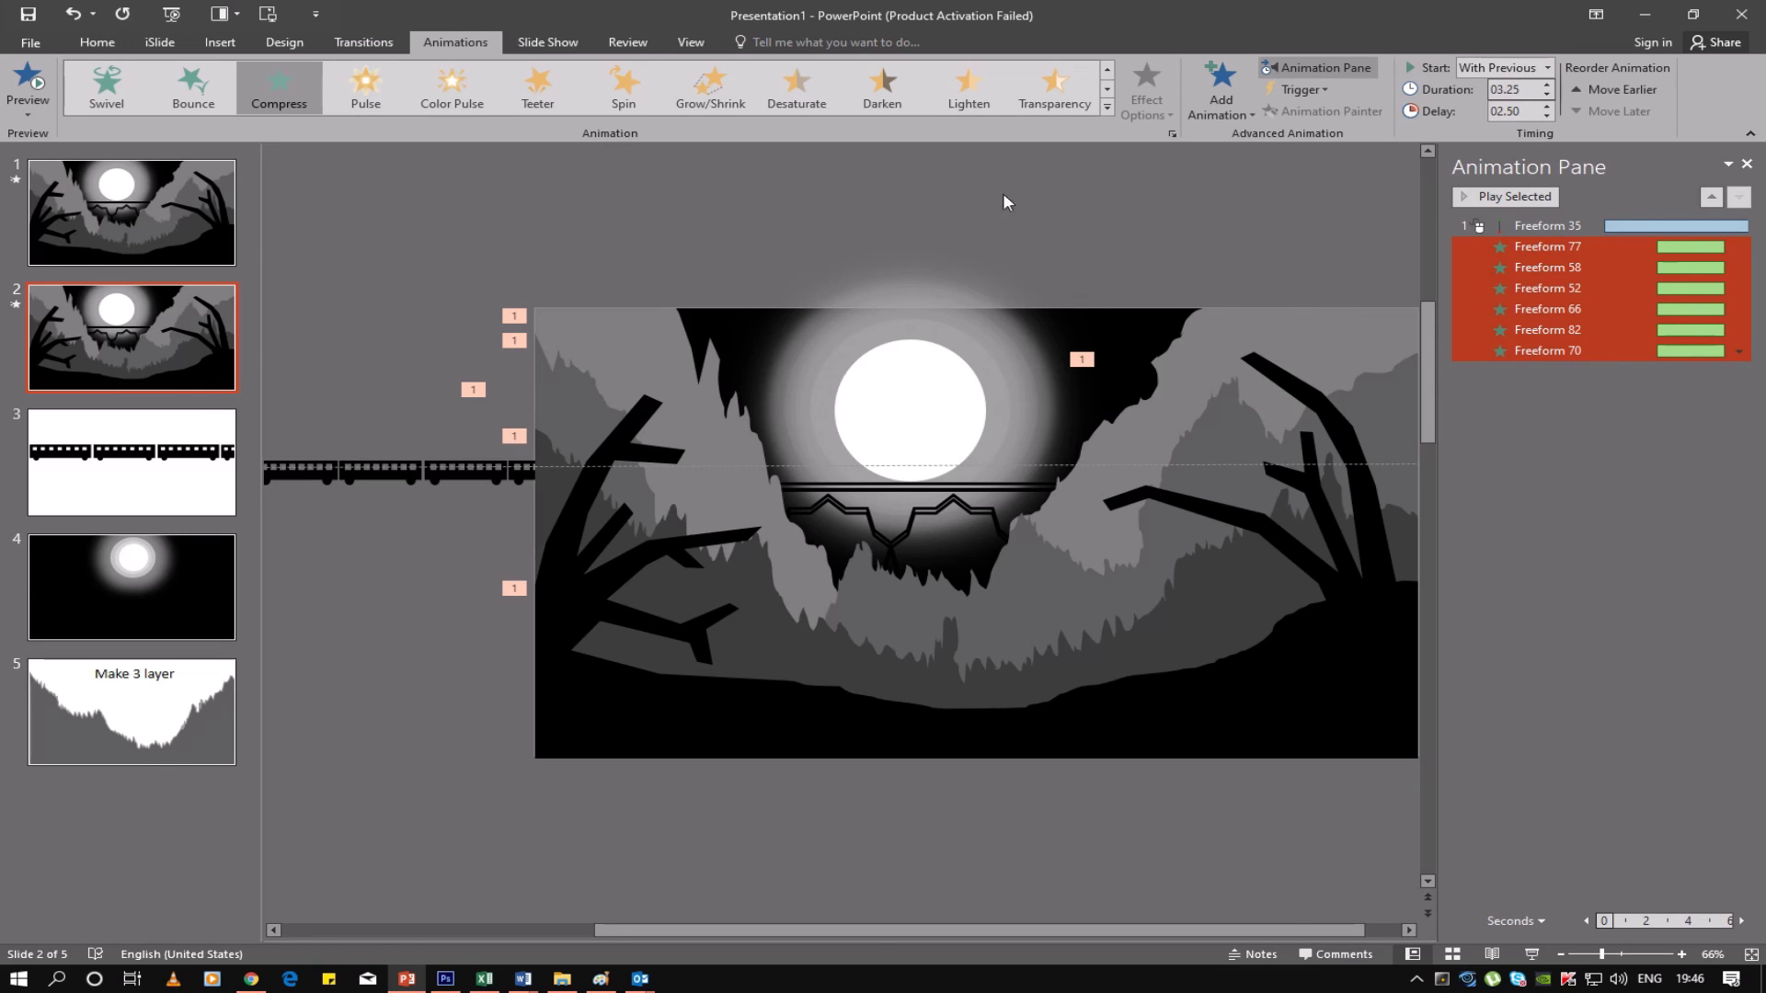
{"action": "left_click", "coordinate": [29, 87]}
{"action": "left_click", "coordinate": [1738, 350]}
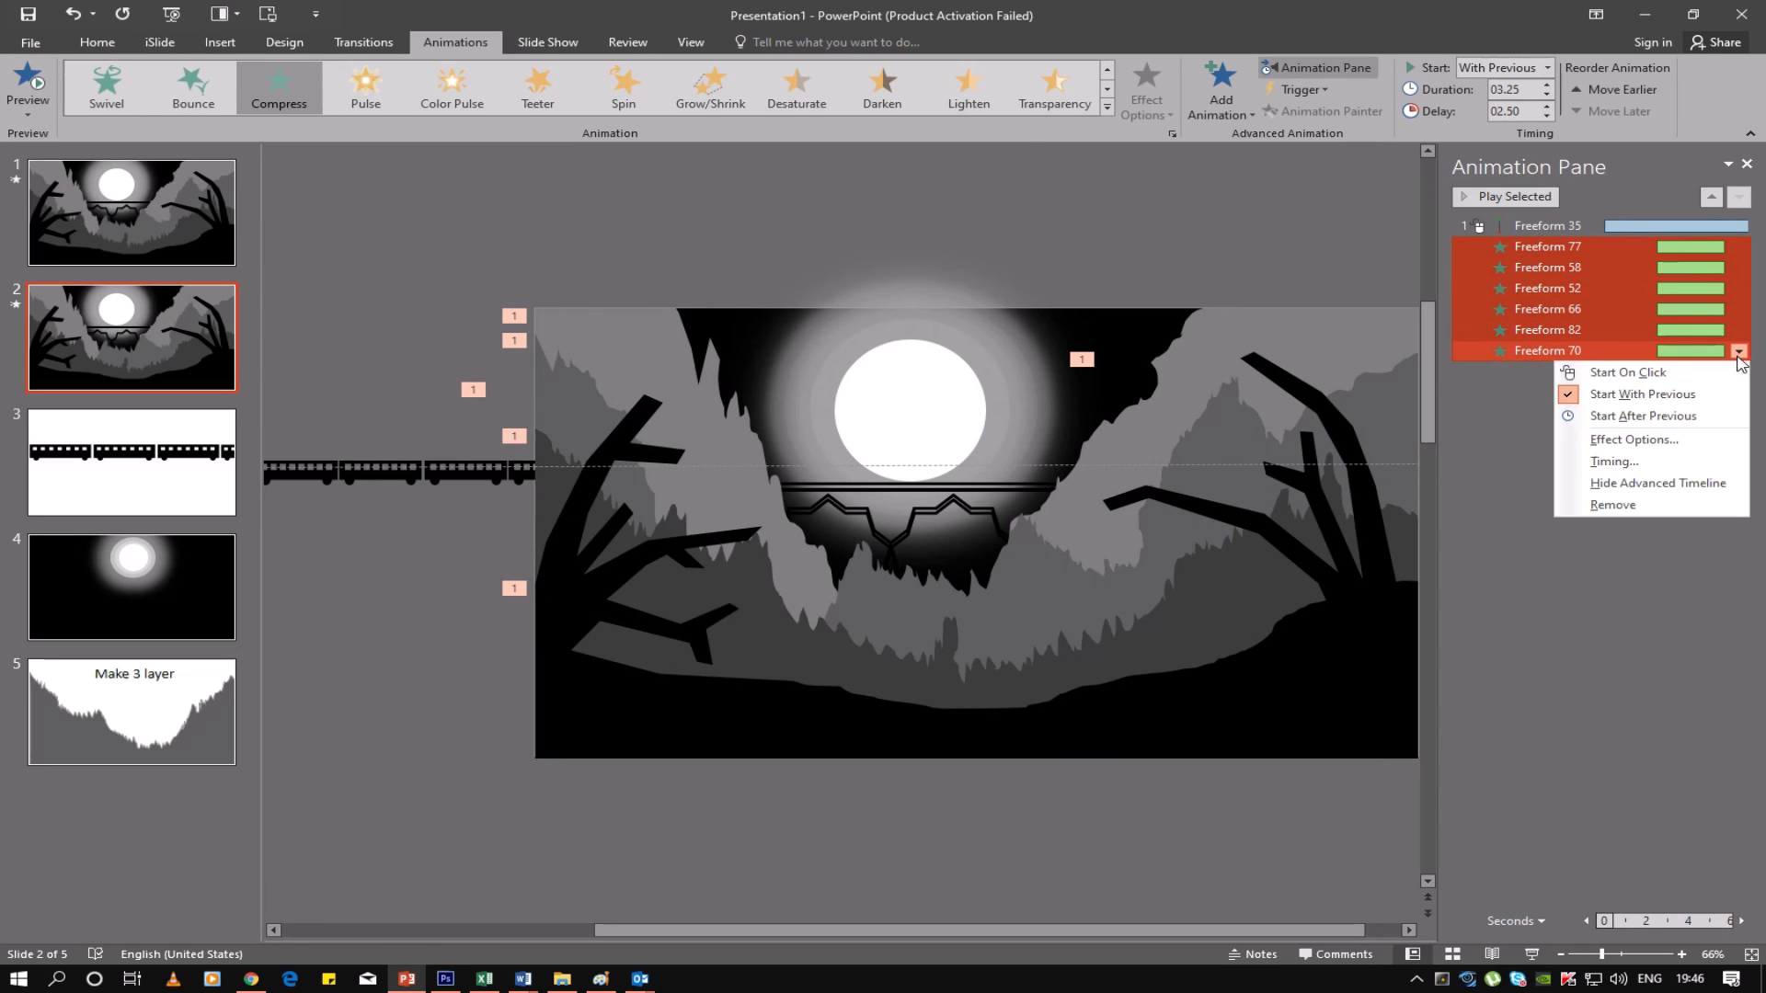
{"action": "left_click", "coordinate": [1676, 395]}
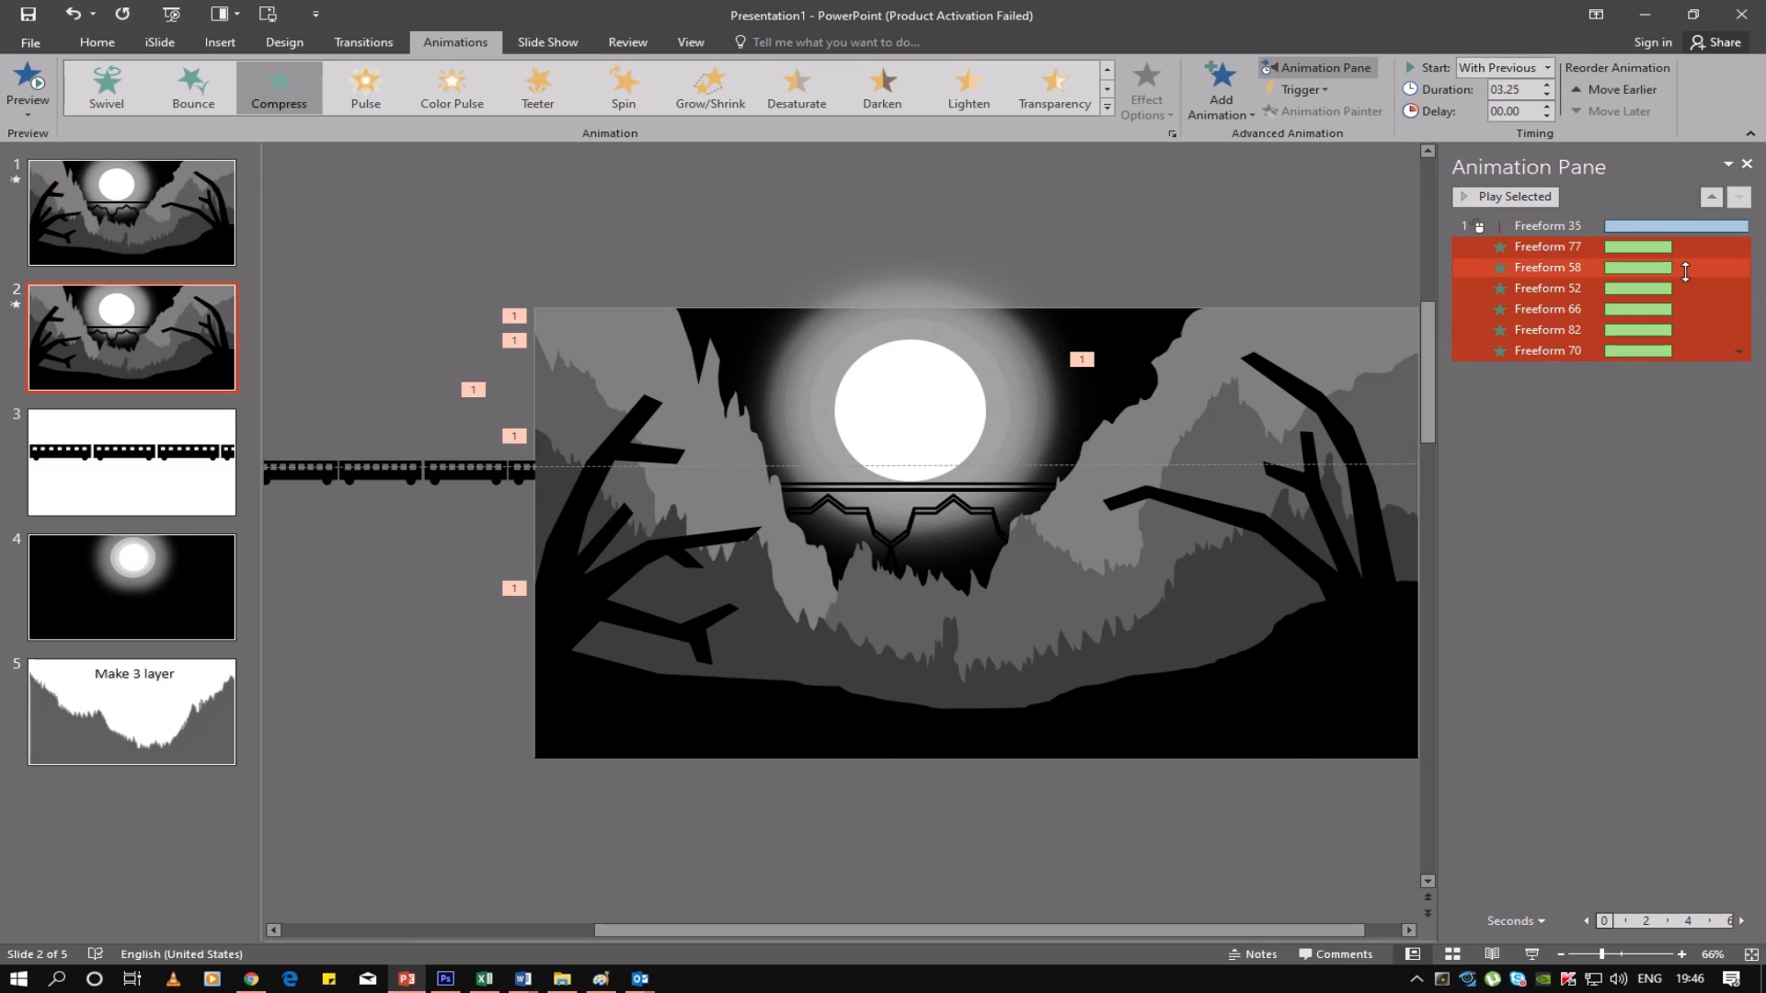
Stagger delays for Freeform 58/52, then 66/82, then Freeform 70 longest
{"action": "left_click", "coordinate": [1611, 542]}
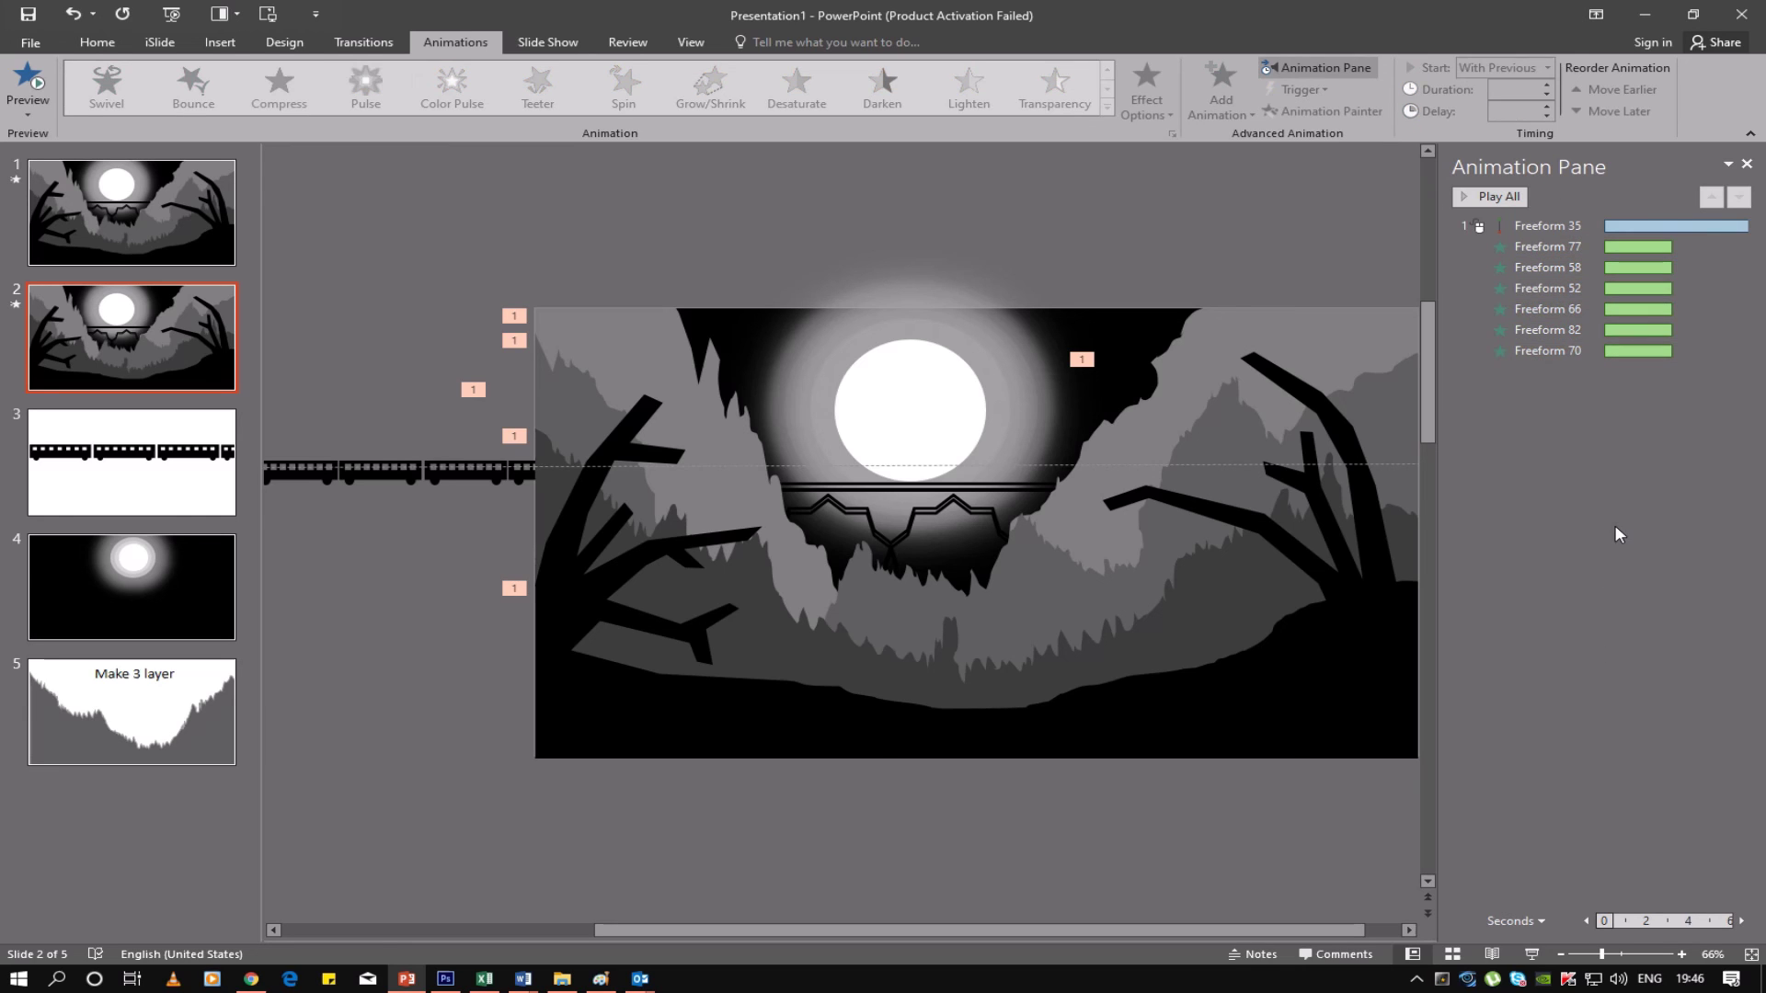
{"action": "left_click", "coordinate": [1695, 269]}
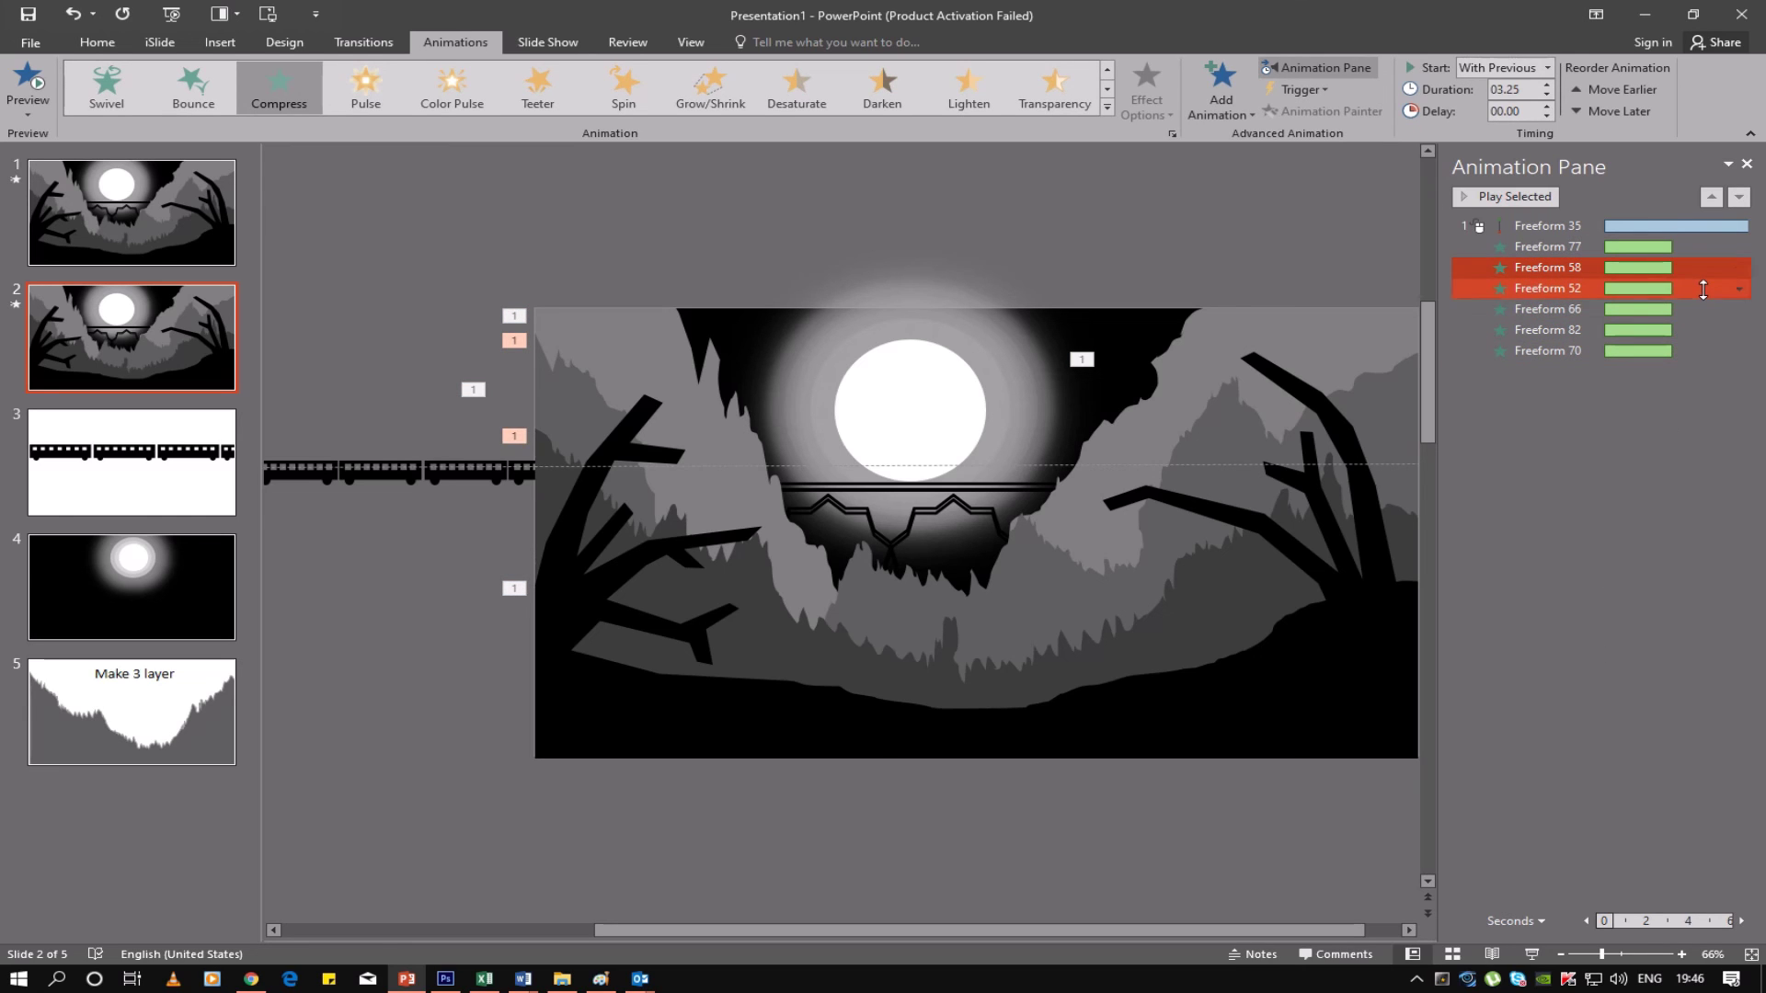
{"action": "left_click", "coordinate": [1546, 106]}
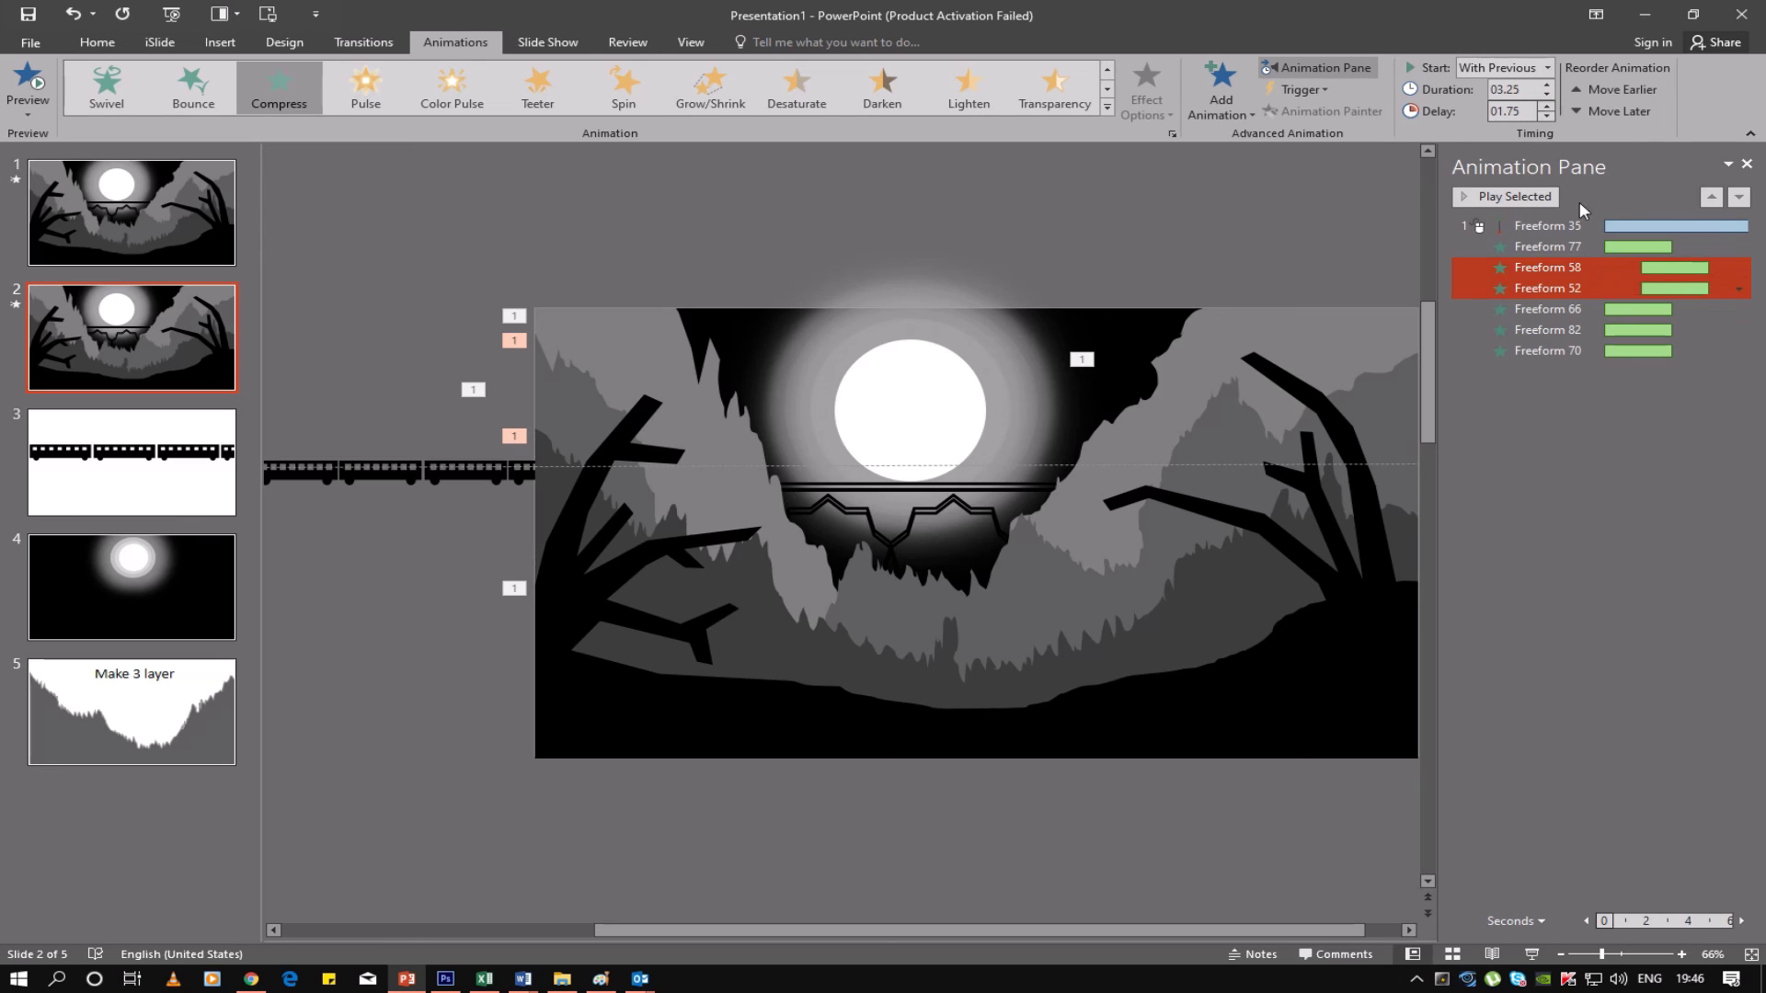
{"action": "left_click", "coordinate": [1710, 309]}
{"action": "left_click", "coordinate": [1710, 328], "text": "shift"}
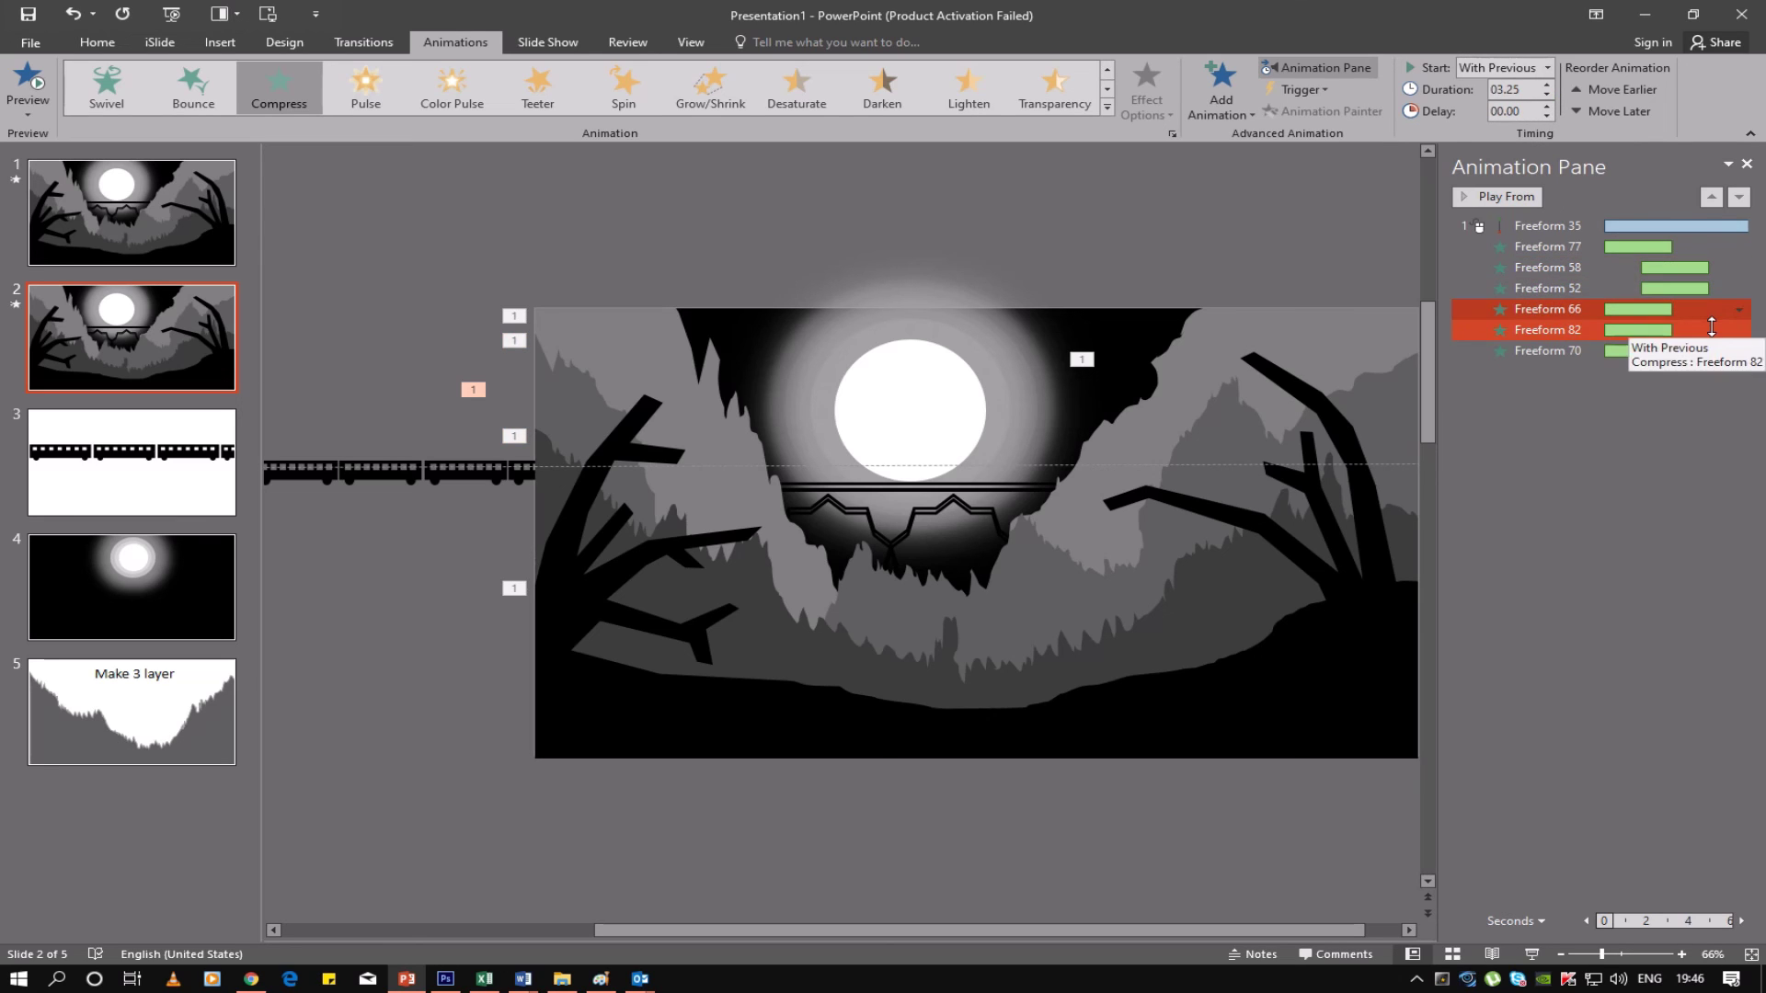
{"action": "left_click", "coordinate": [1711, 329], "text": "shift"}
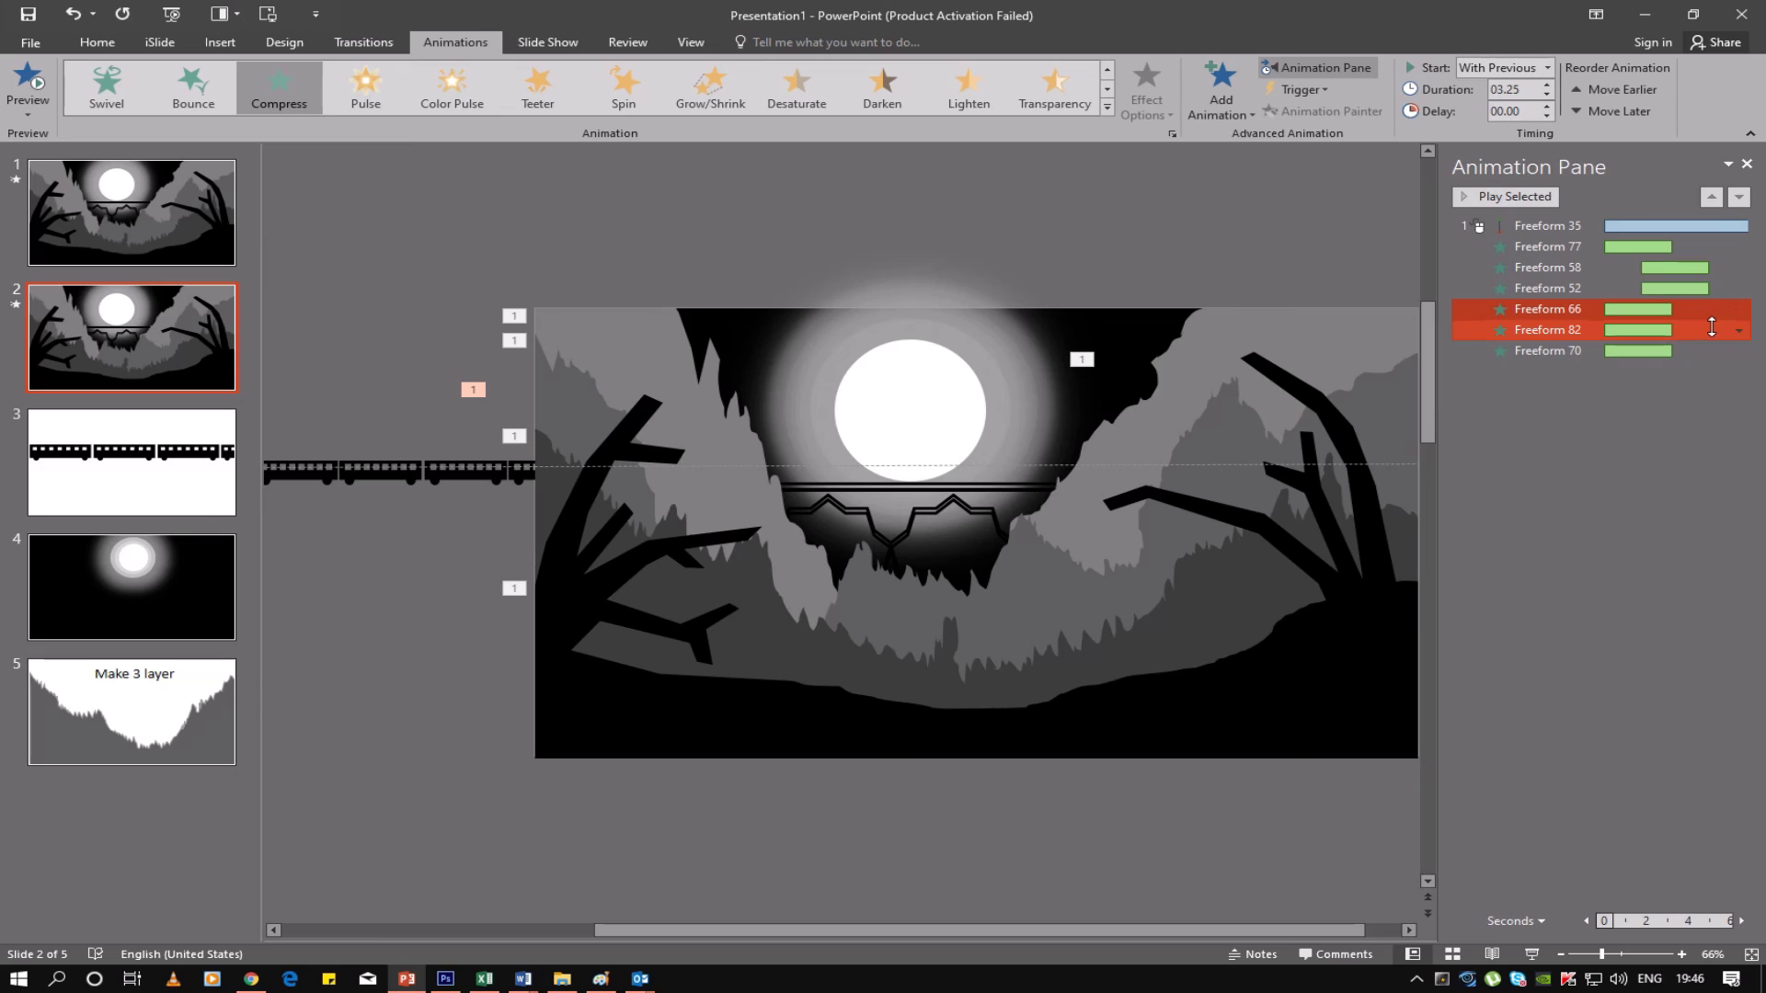
{"action": "left_click", "coordinate": [1548, 106]}
{"action": "left_click", "coordinate": [1547, 106]}
{"action": "left_click", "coordinate": [1547, 107]}
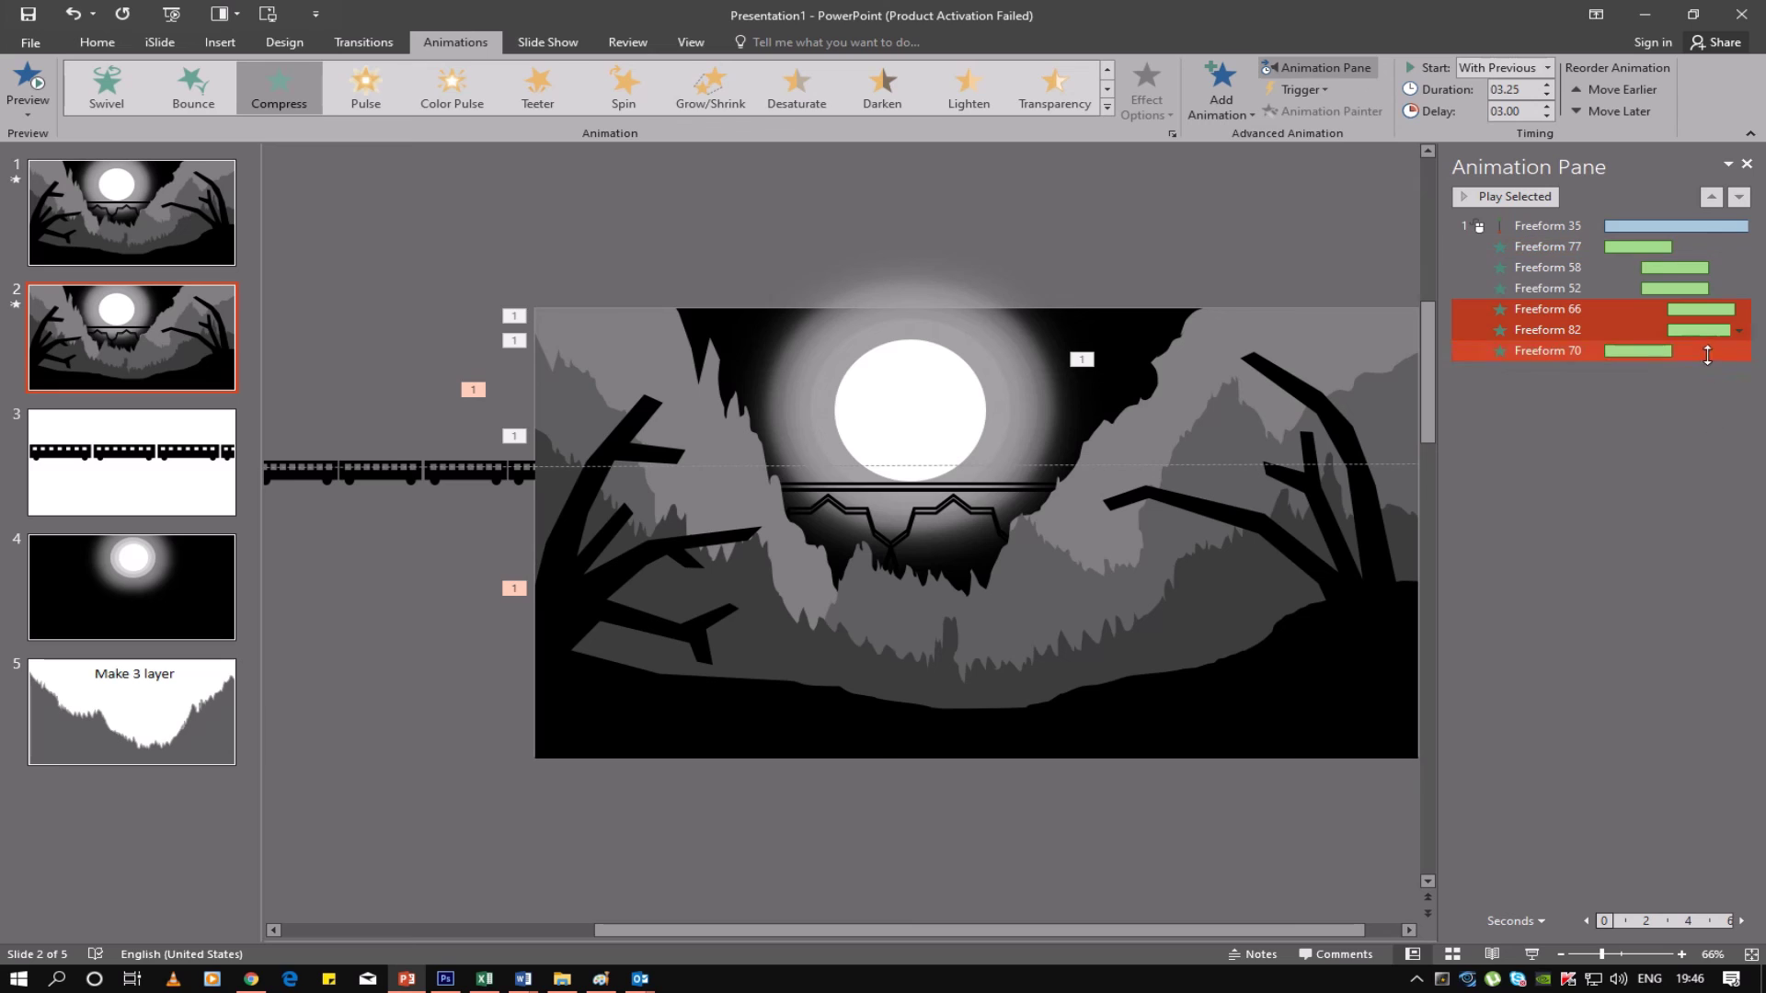
{"action": "left_click", "coordinate": [1707, 353]}
{"action": "left_click", "coordinate": [1545, 107]}
{"action": "left_click", "coordinate": [1546, 106]}
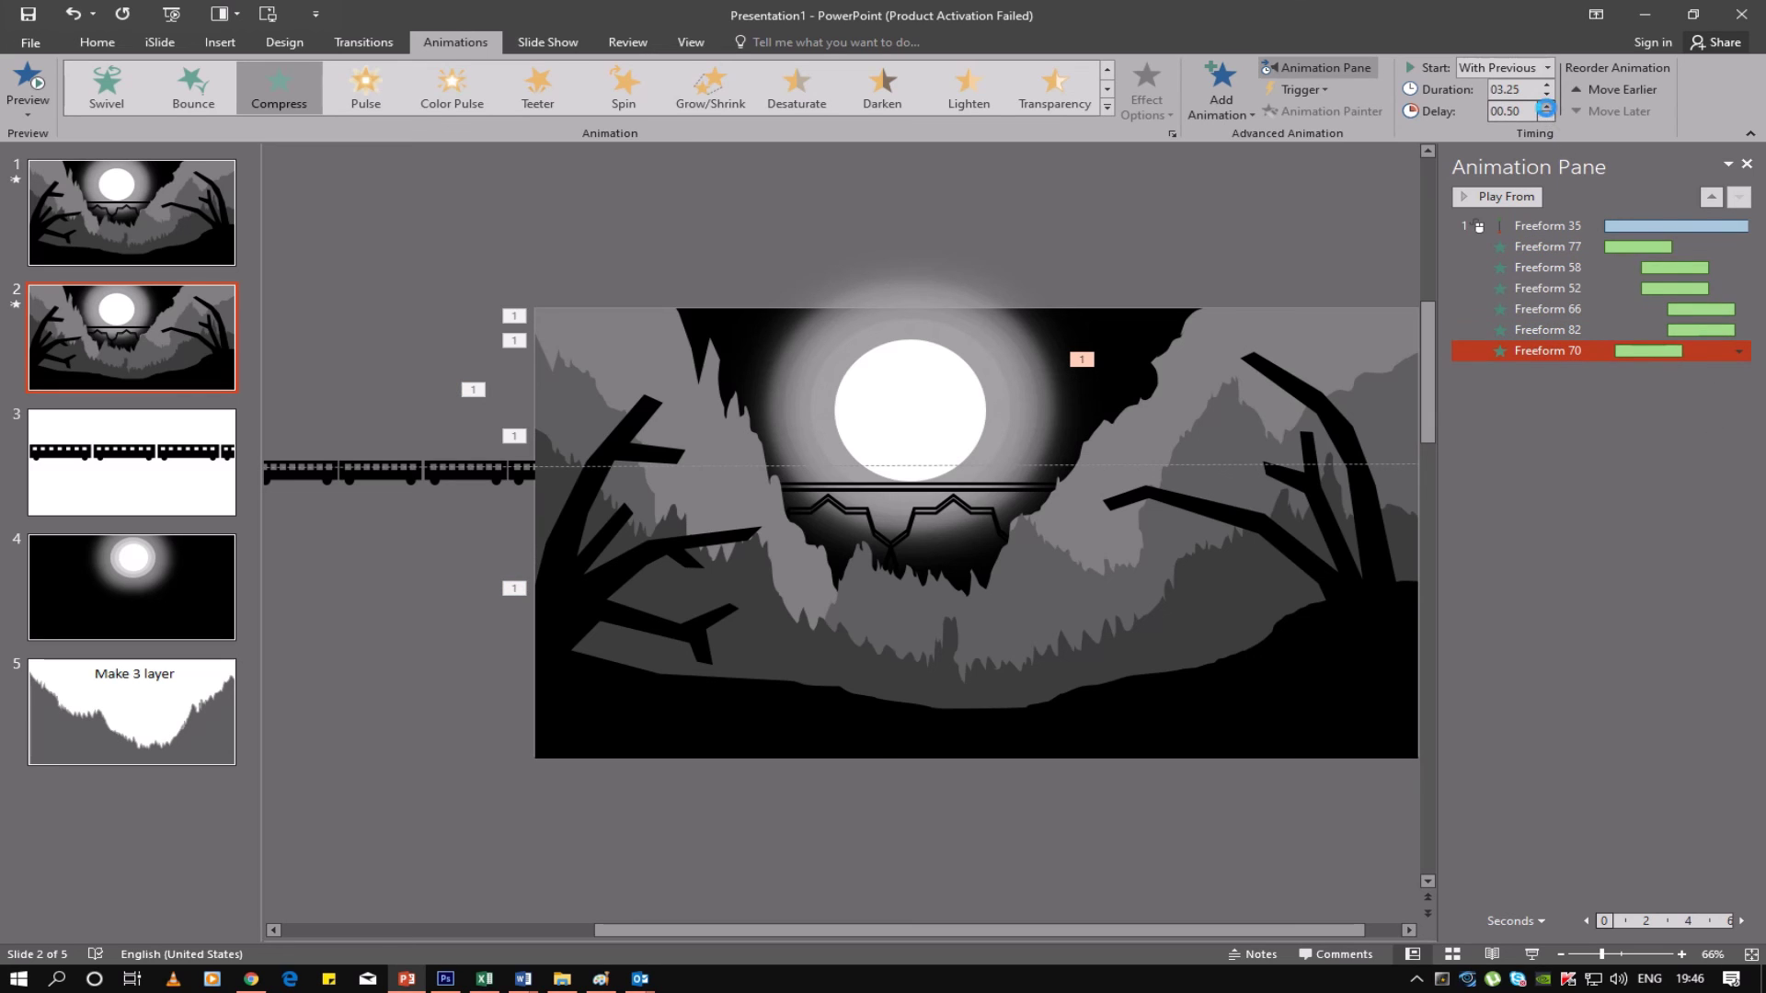
{"action": "left_click", "coordinate": [1546, 107]}
{"action": "left_click", "coordinate": [1546, 106]}
Preview the staggered Compress sequence with Freeform 70 entering after 4.50 seconds
{"action": "left_click", "coordinate": [27, 87]}
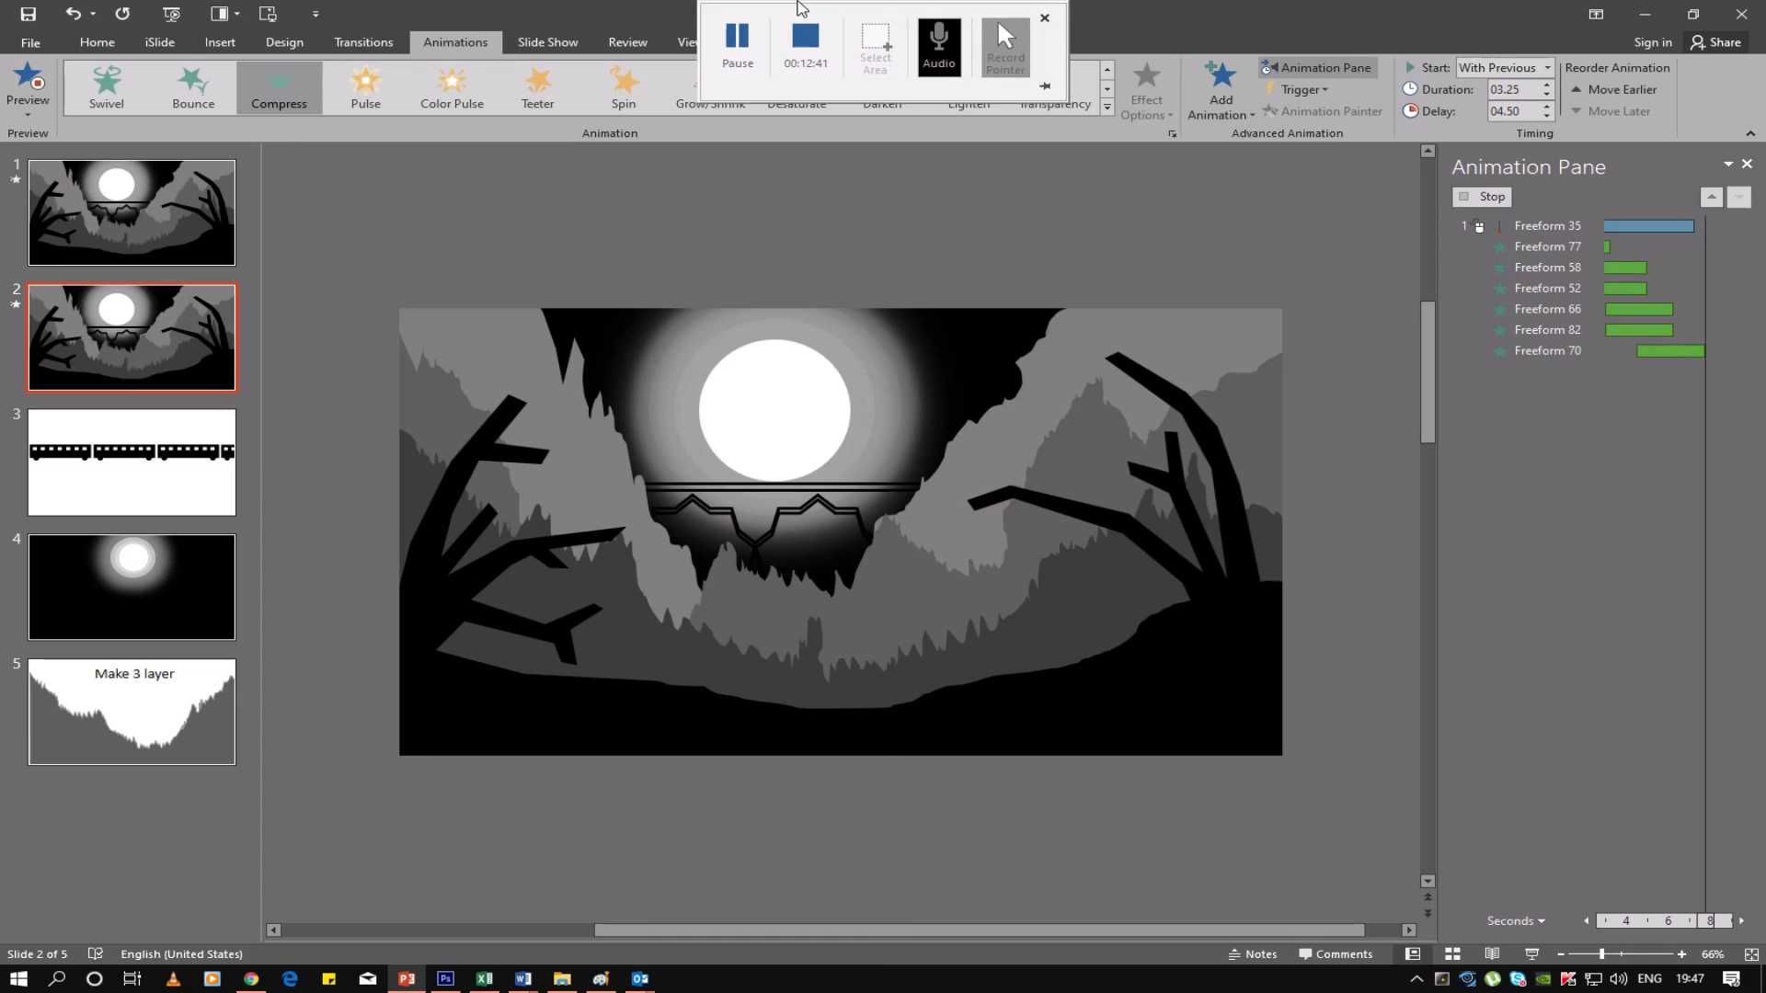
{"action": "left_click", "coordinate": [812, 51]}
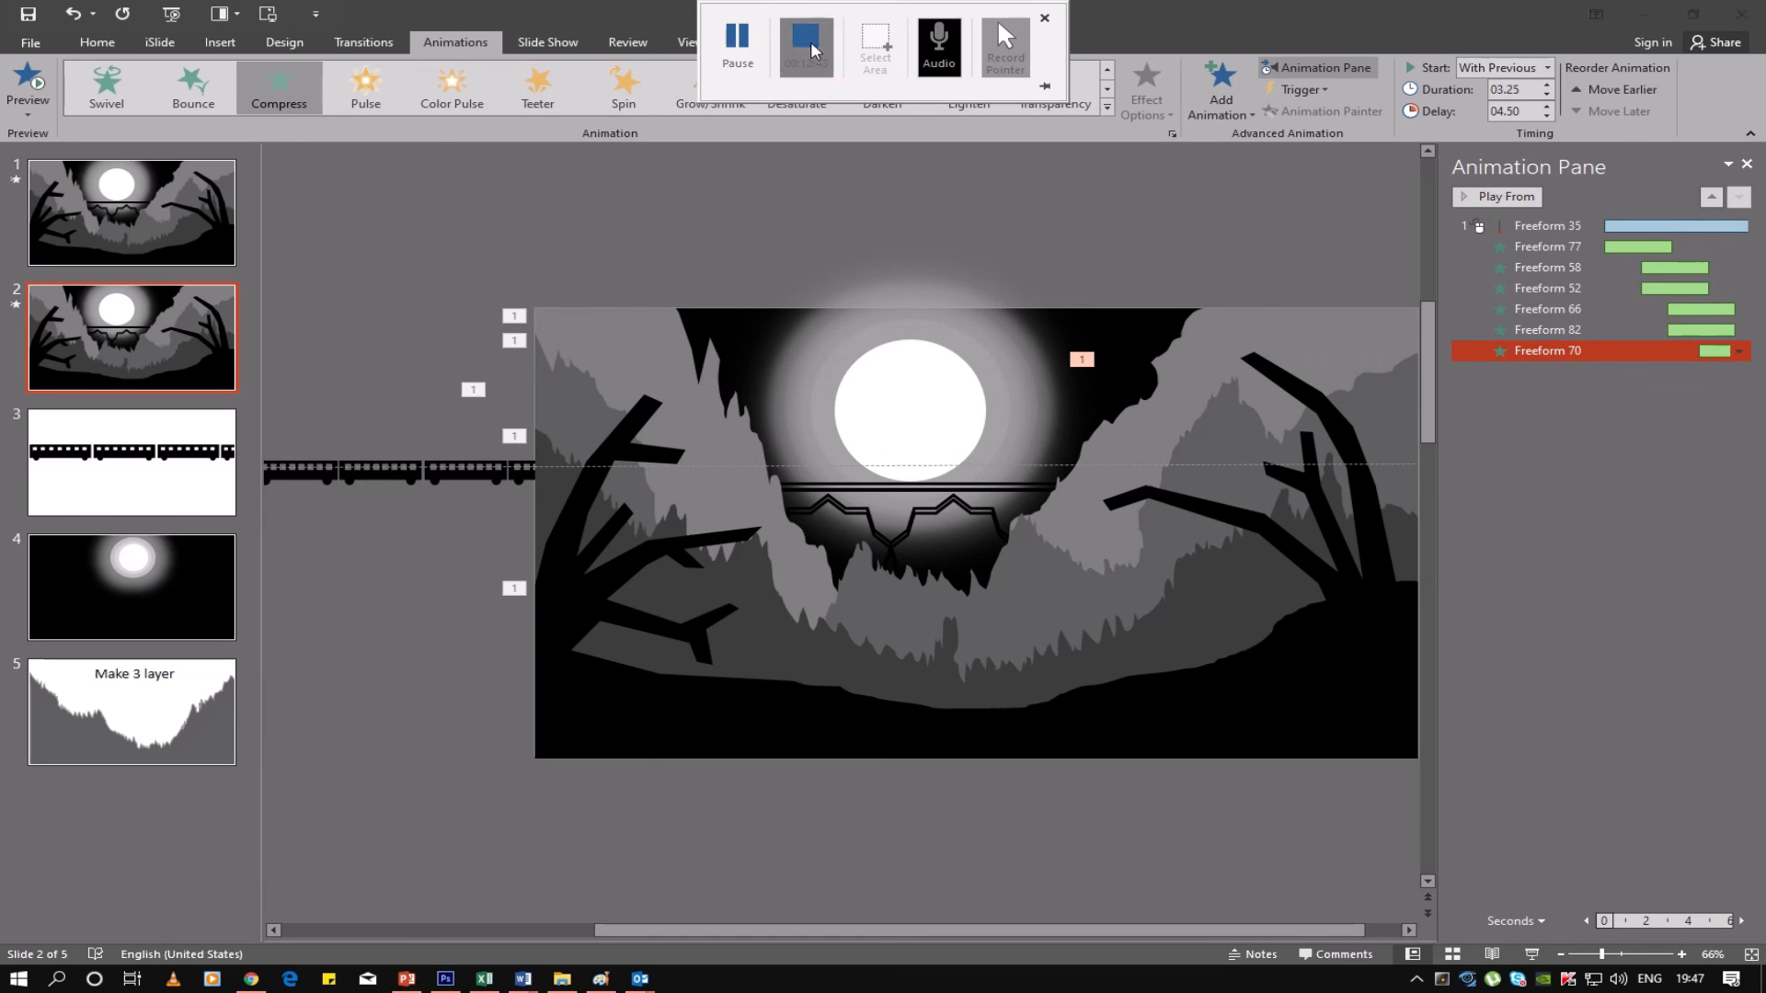